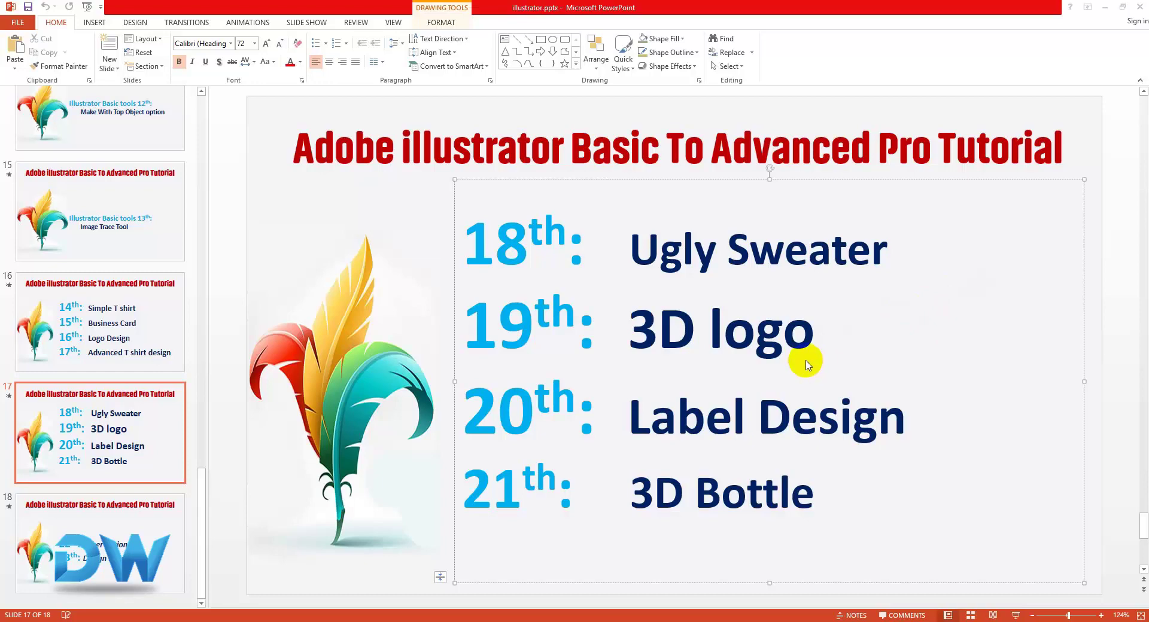
Step: Switch to Illustrator and draw an ellipse about 259 by 198 px on the upper artboard, filled with red (e30613)
{"action": "left_click", "coordinate": [375, 621]}
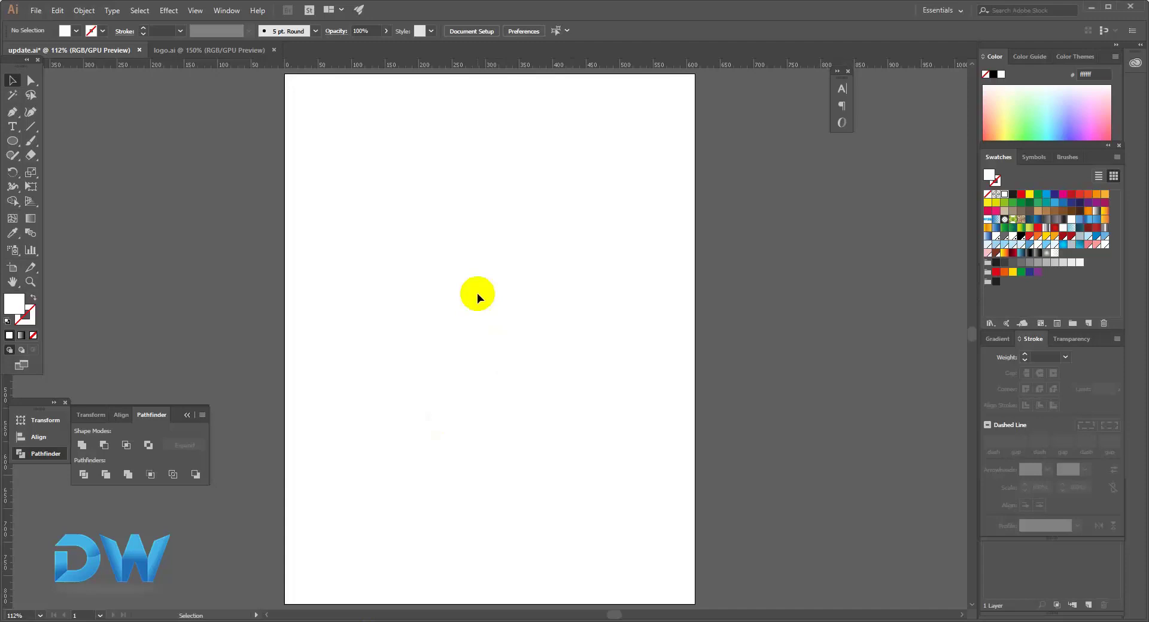
{"action": "left_click", "coordinate": [166, 11]}
{"action": "mouse_move", "coordinate": [205, 79]}
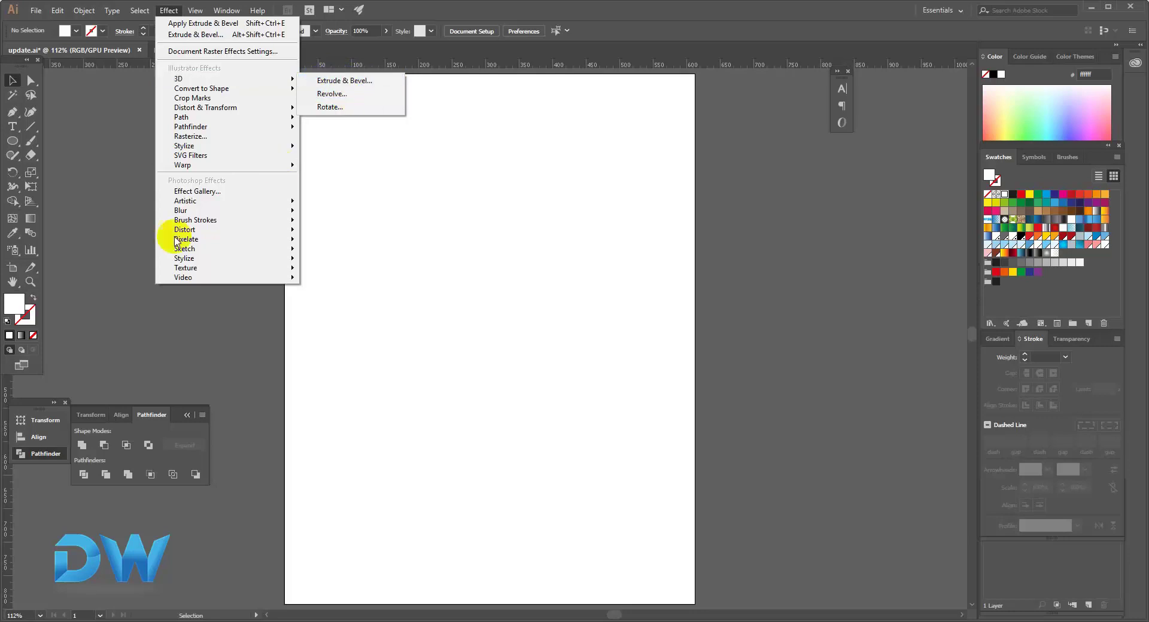
{"action": "left_click", "coordinate": [12, 127]}
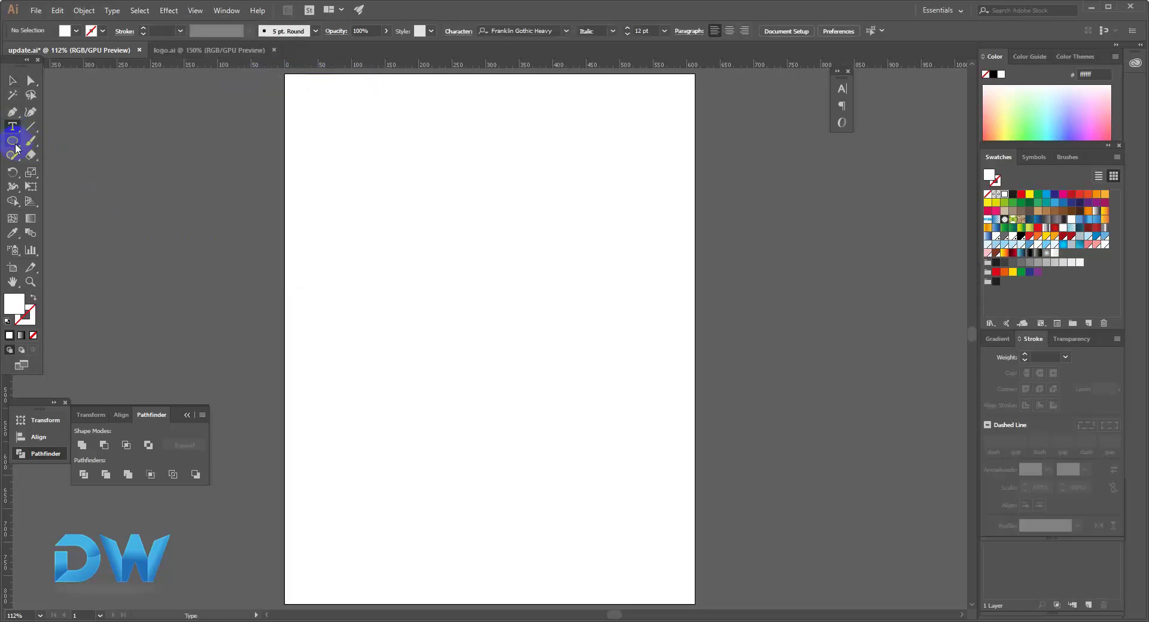
{"action": "left_click", "coordinate": [12, 141]}
{"action": "left_click_drag", "start_coordinate": [396, 168], "coordinate": [570, 299]}
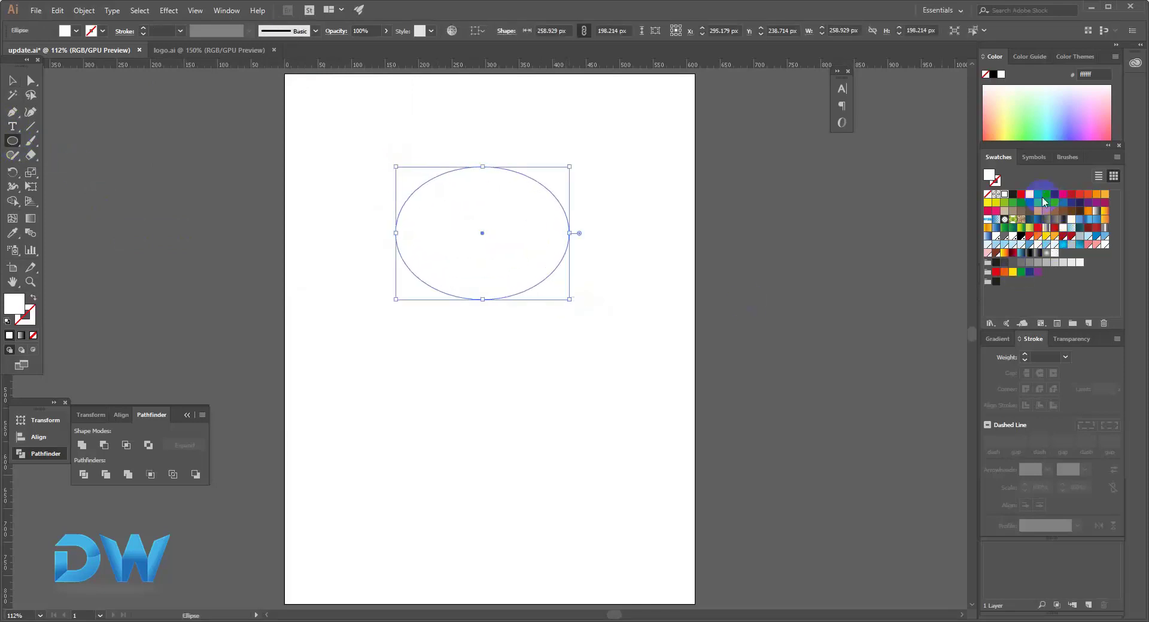
{"action": "left_click", "coordinate": [1022, 195]}
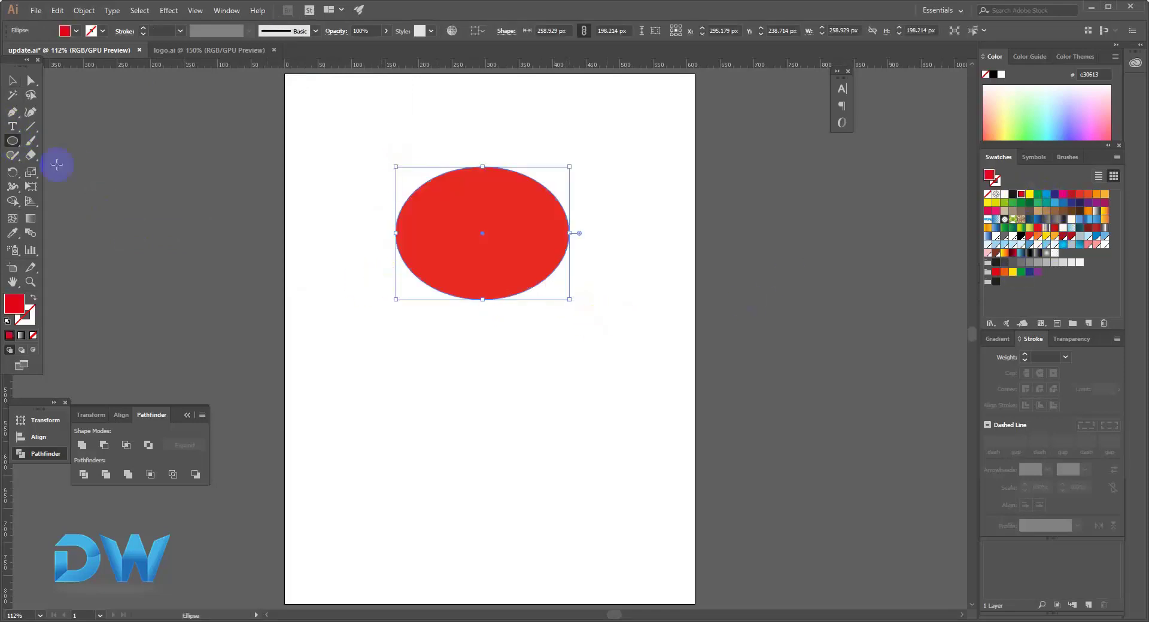
Step: Start the 3D Extrude & Bevel effect on the red ellipse with the preview on and the additional options shown
{"action": "left_click", "coordinate": [169, 10]}
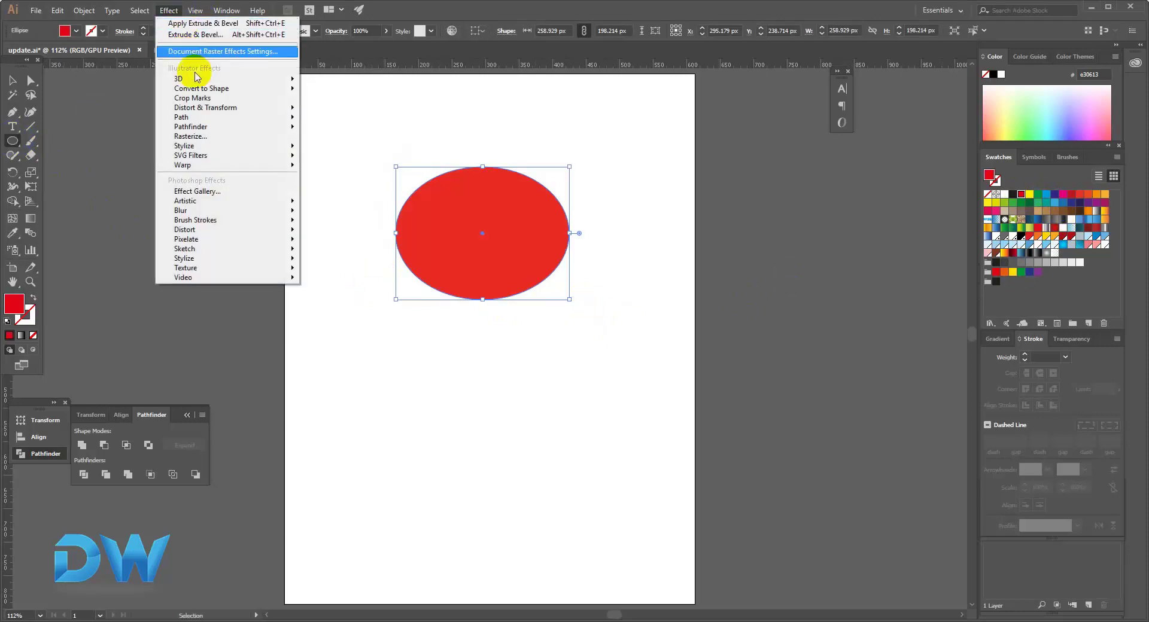
{"action": "left_click", "coordinate": [342, 81]}
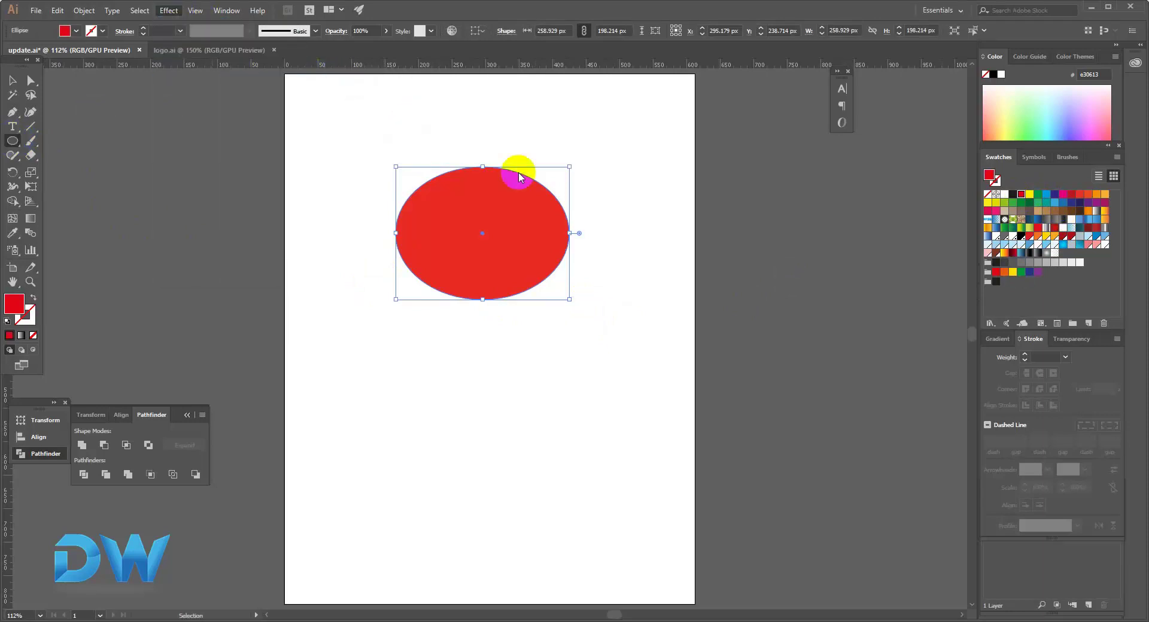
{"action": "left_click", "coordinate": [625, 520]}
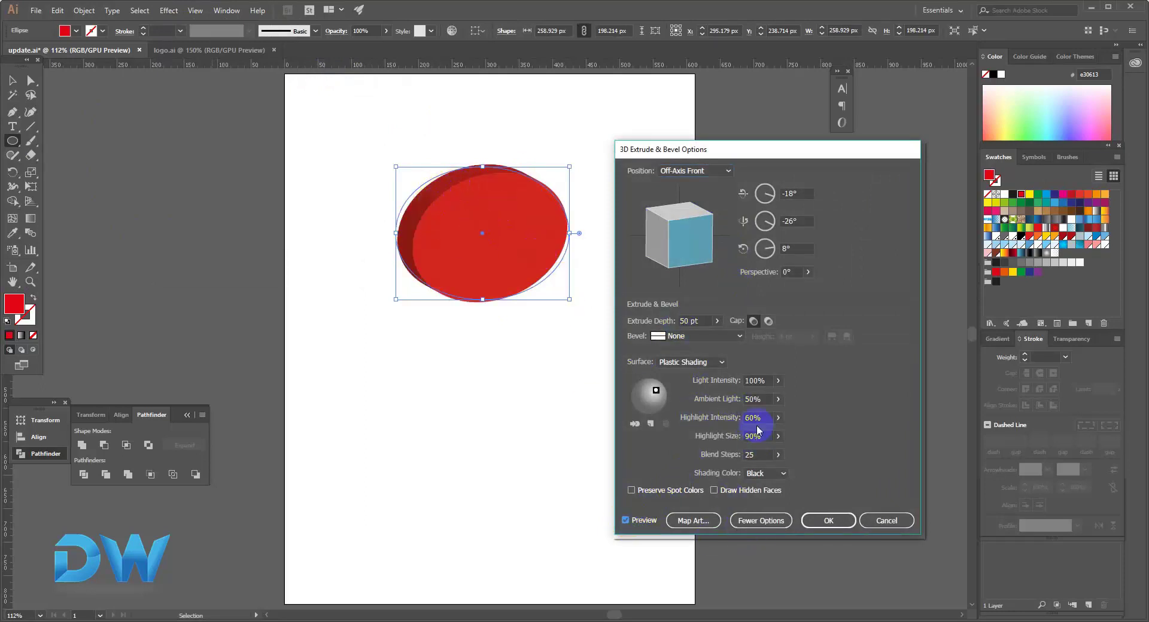
{"action": "left_click", "coordinate": [761, 521]}
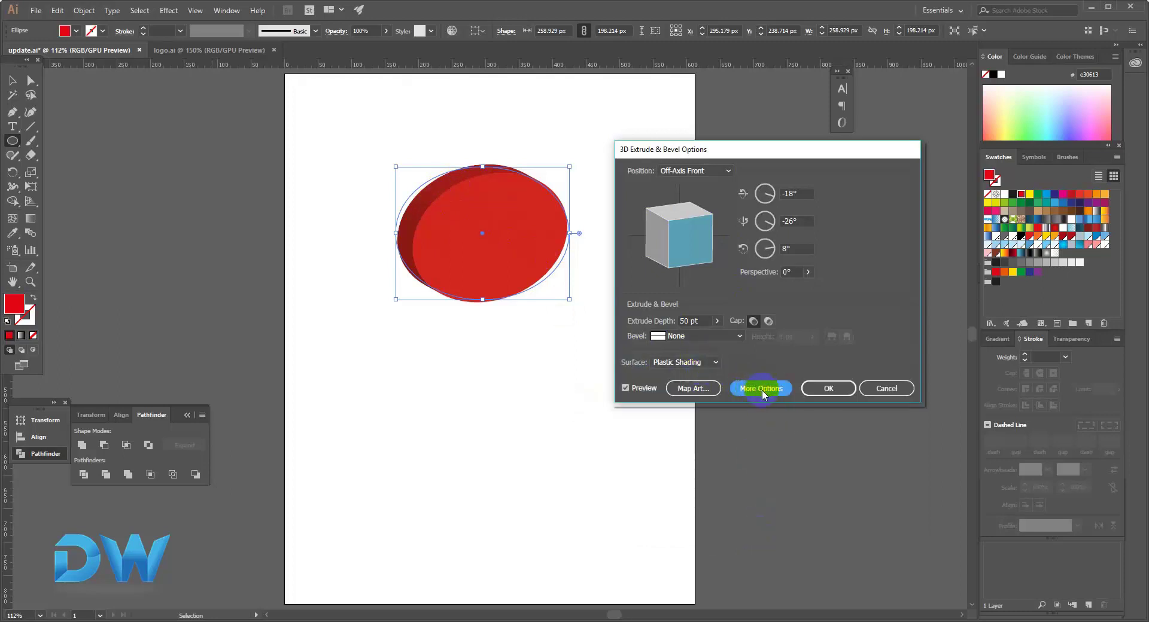
{"action": "left_click", "coordinate": [761, 389]}
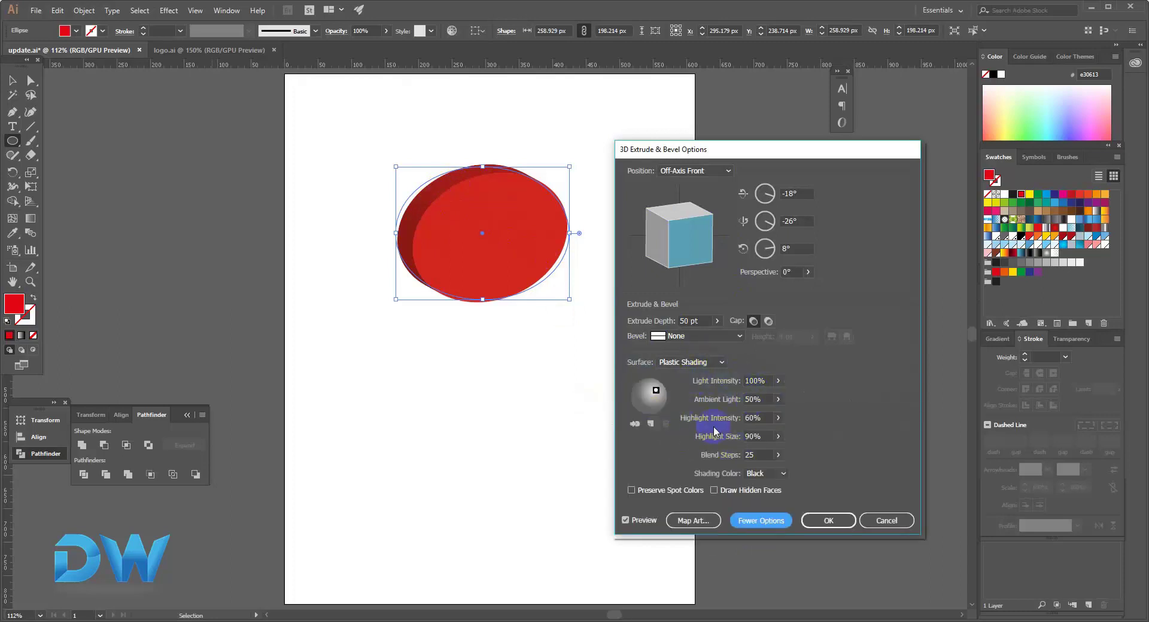
Step: Rotate the extruded ellipse to about 44°, -16° and -14°, and set its perspective to about 31°
{"action": "left_click_drag", "start_coordinate": [676, 241], "coordinate": [717, 244]}
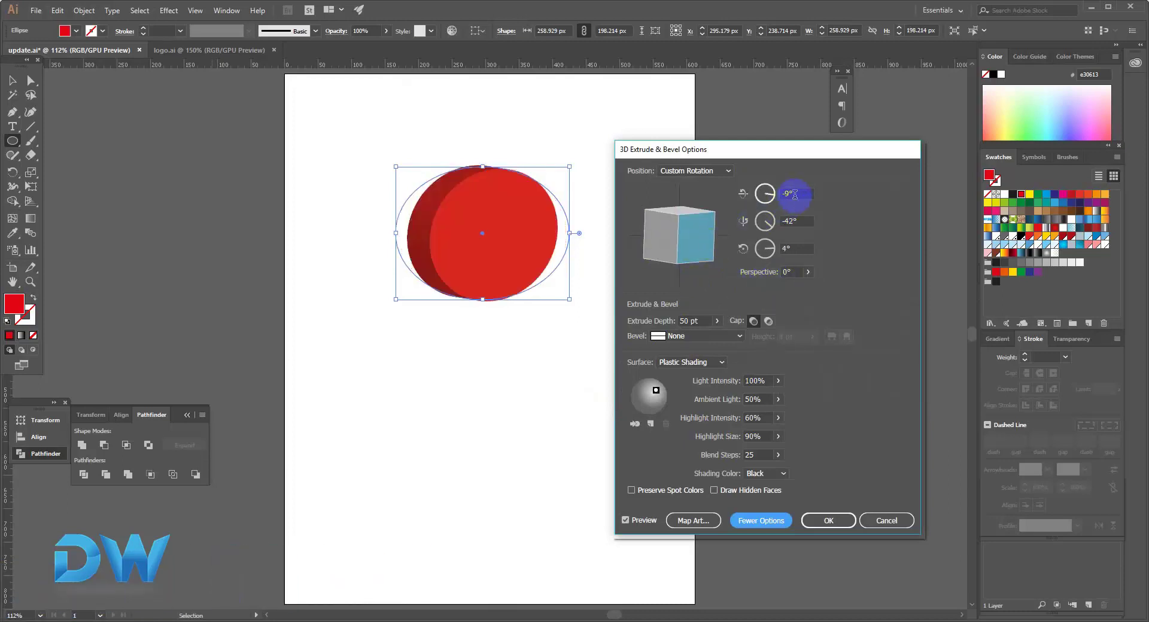
{"action": "left_click", "coordinate": [796, 194]}
{"action": "left_click", "coordinate": [799, 222]}
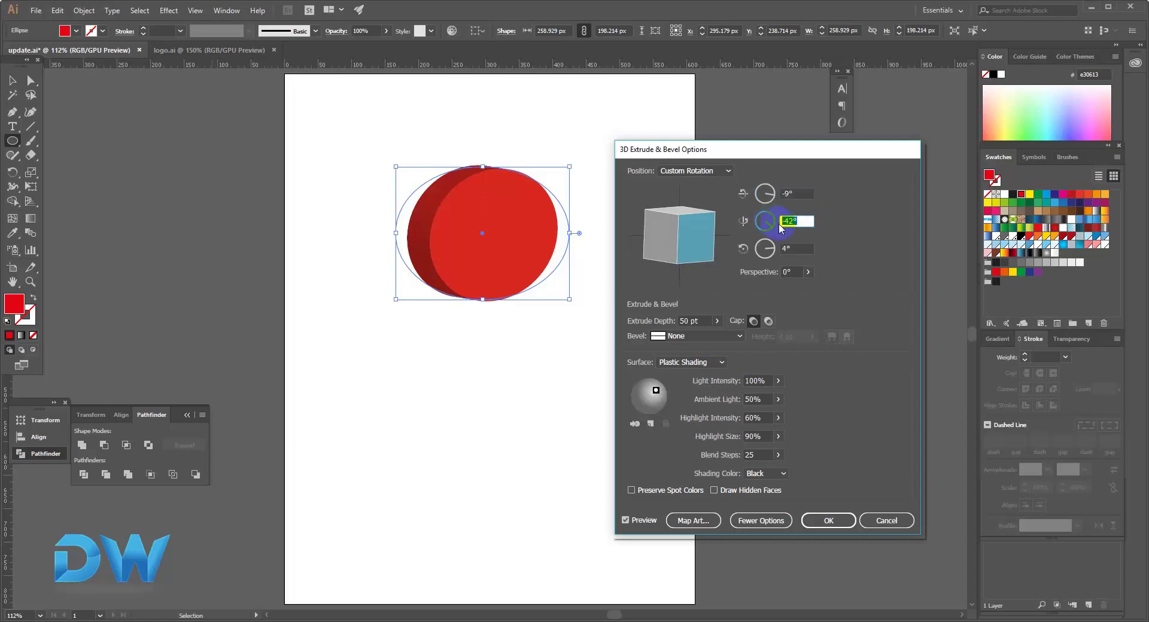
{"action": "left_click", "coordinate": [671, 249]}
{"action": "mouse_move", "coordinate": [692, 256]}
{"action": "left_mouse_down"}
{"action": "mouse_move", "coordinate": [708, 237]}
{"action": "mouse_move", "coordinate": [688, 248]}
{"action": "mouse_move", "coordinate": [694, 240]}
{"action": "mouse_move", "coordinate": [678, 233]}
{"action": "mouse_move", "coordinate": [696, 251]}
{"action": "left_mouse_up"}
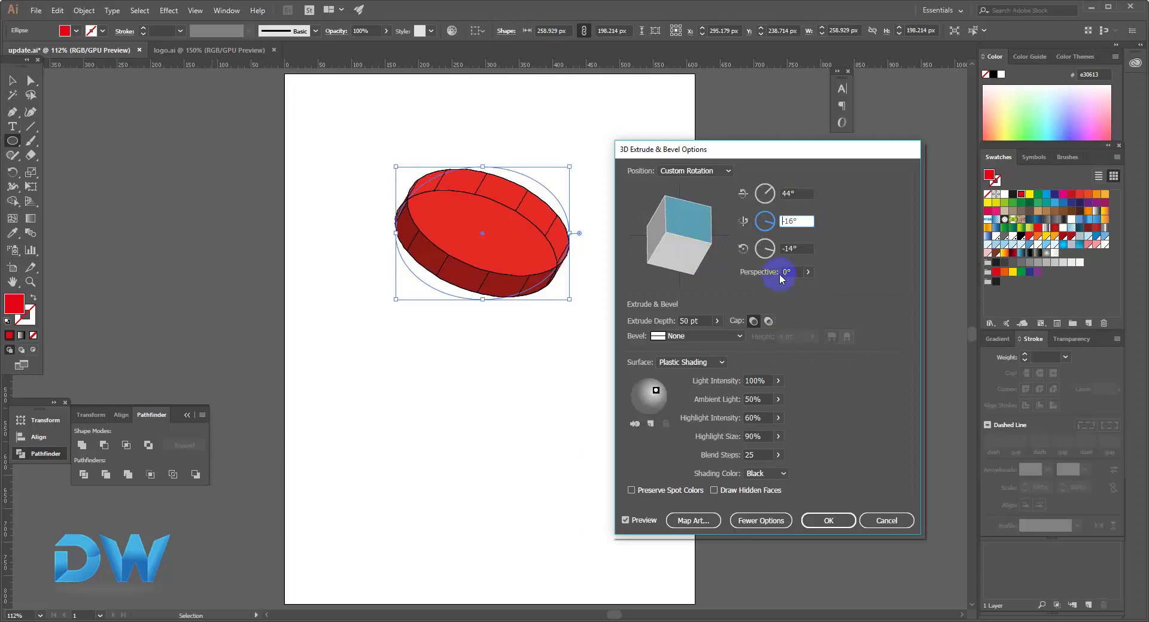
{"action": "left_click", "coordinate": [807, 272]}
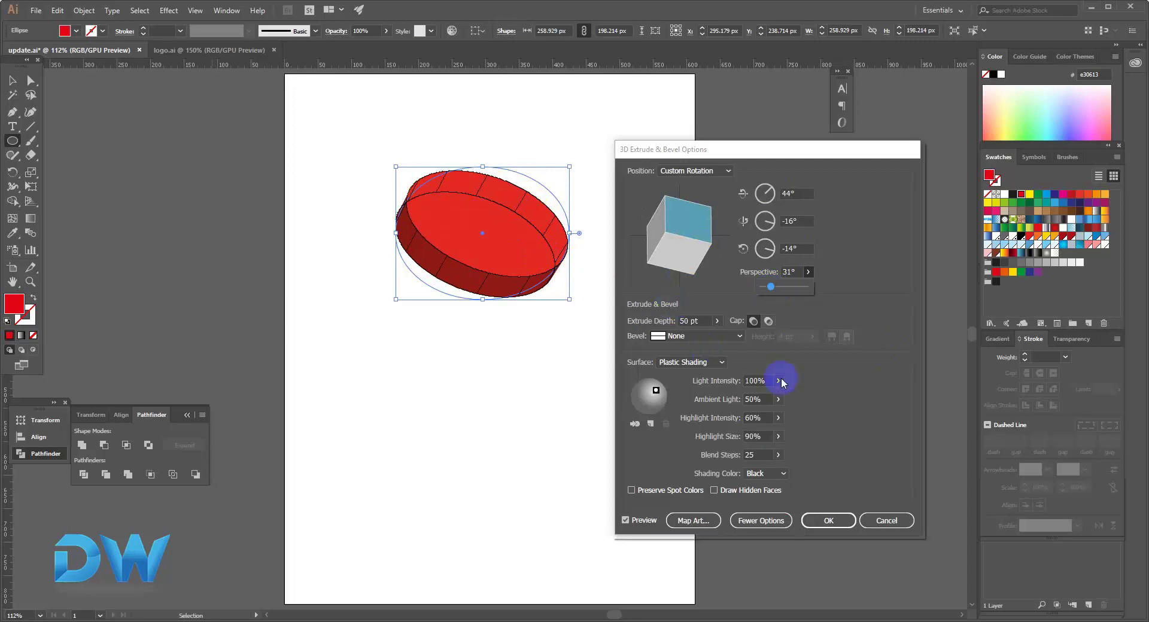
{"action": "left_click", "coordinate": [467, 209]}
{"action": "left_click", "coordinate": [561, 256]}
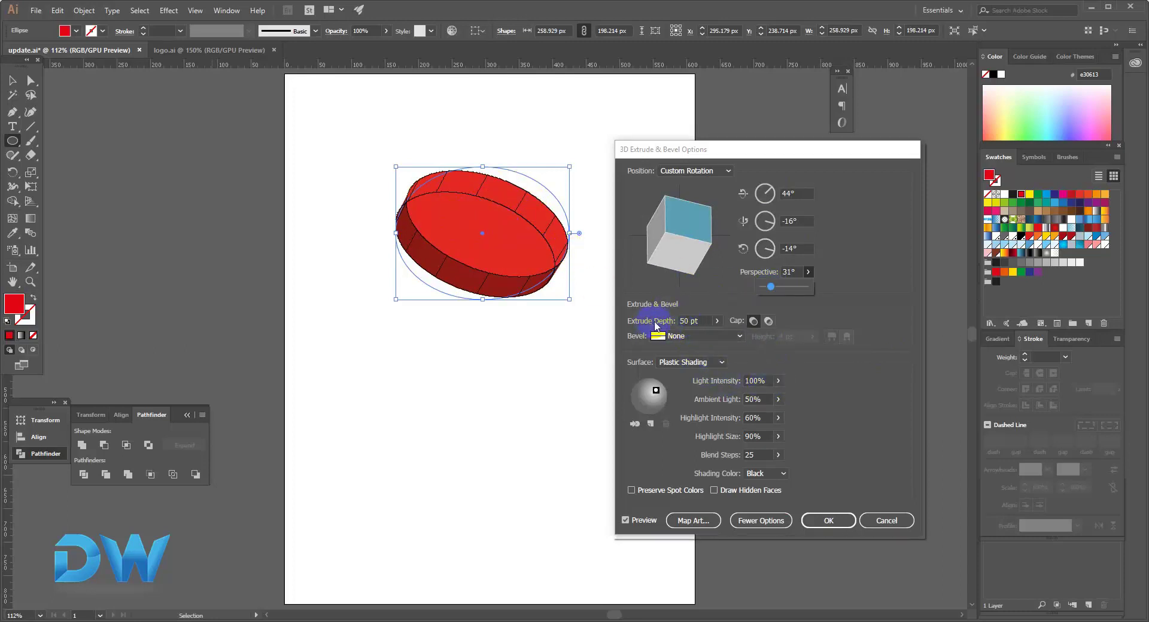
Step: Set the ellipse's extrude depth to about 78 pt
{"action": "left_click", "coordinate": [705, 321]}
{"action": "left_click", "coordinate": [716, 323]}
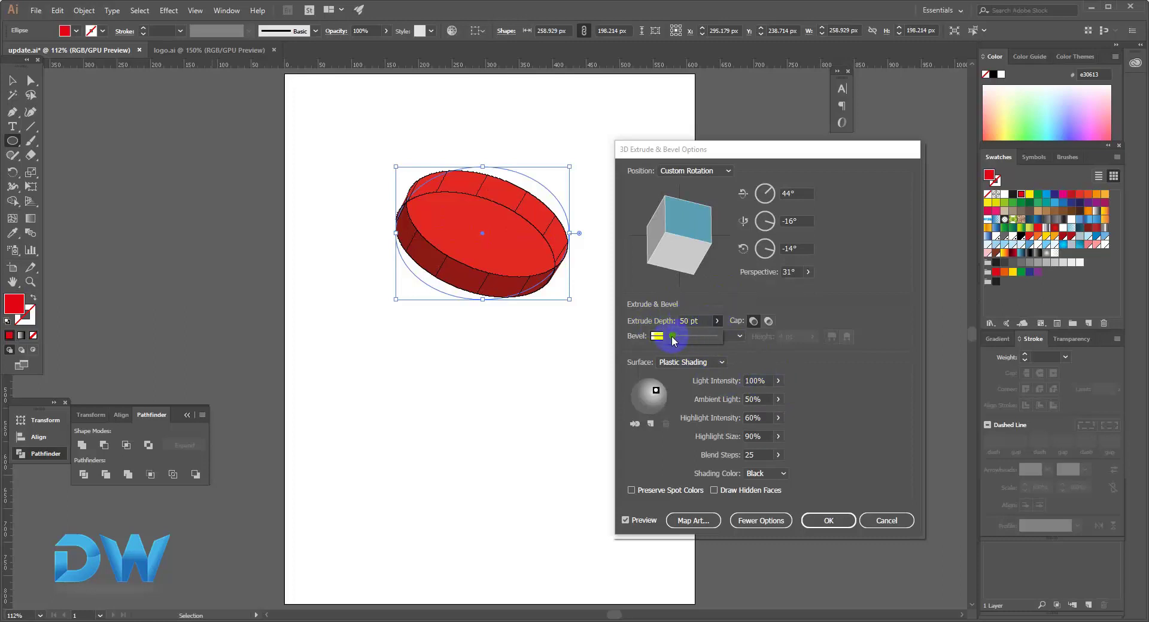
{"action": "left_click_drag", "start_coordinate": [675, 339], "coordinate": [674, 340]}
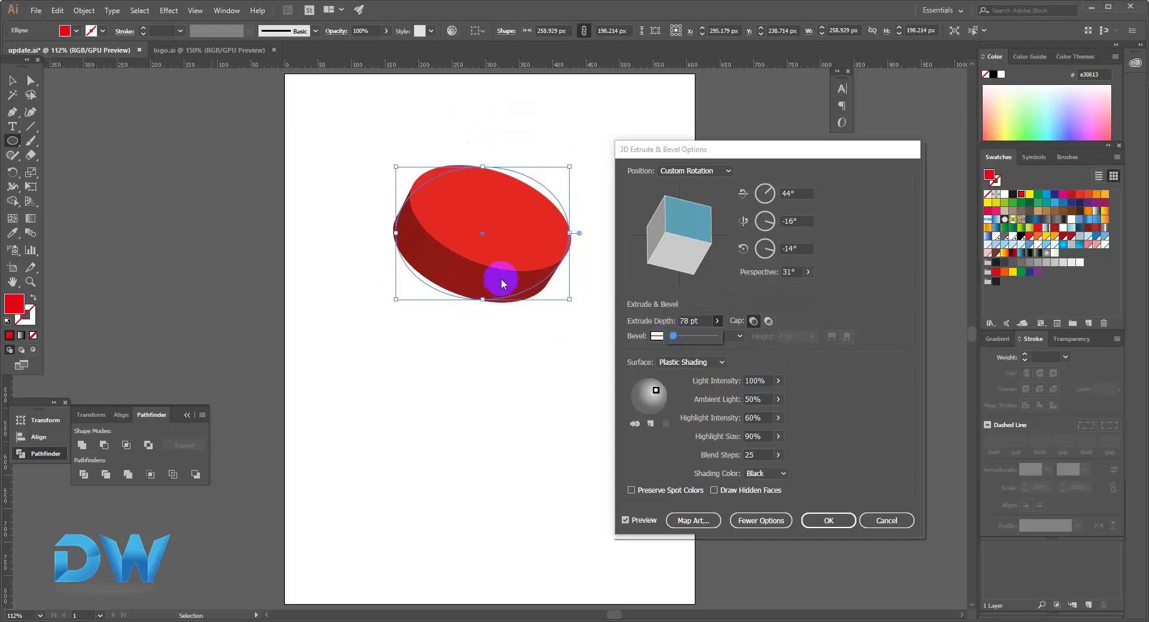
Step: Try the hollow cap, restore the solid cap, and move the light to about the centre of the lighting sphere
{"action": "left_click", "coordinate": [769, 322]}
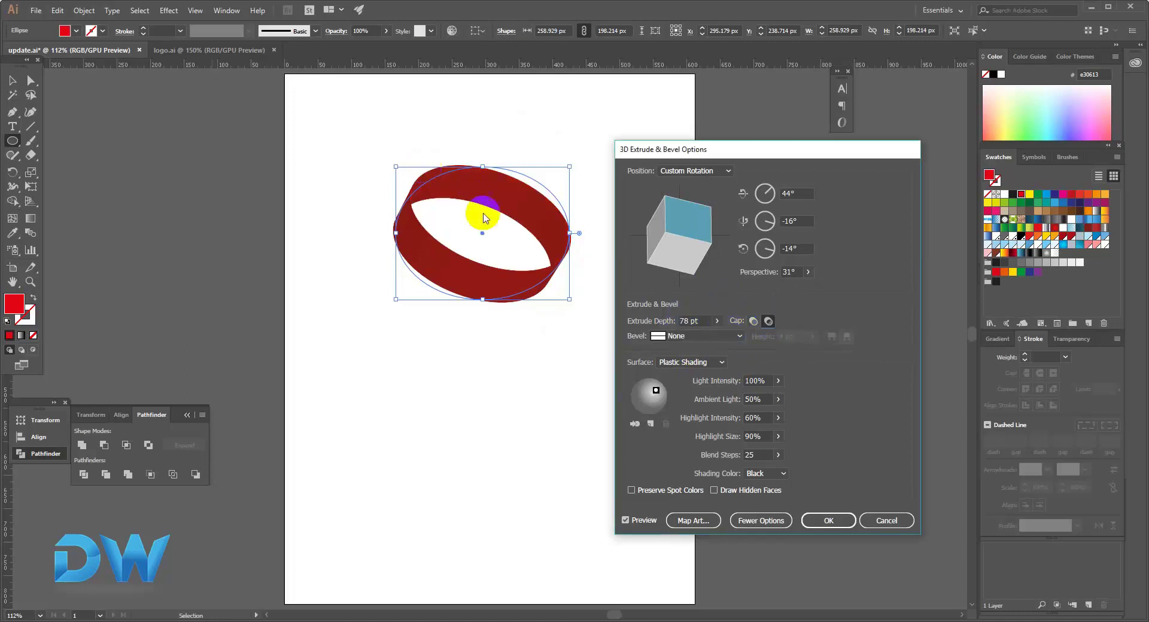
{"action": "left_click", "coordinate": [753, 324]}
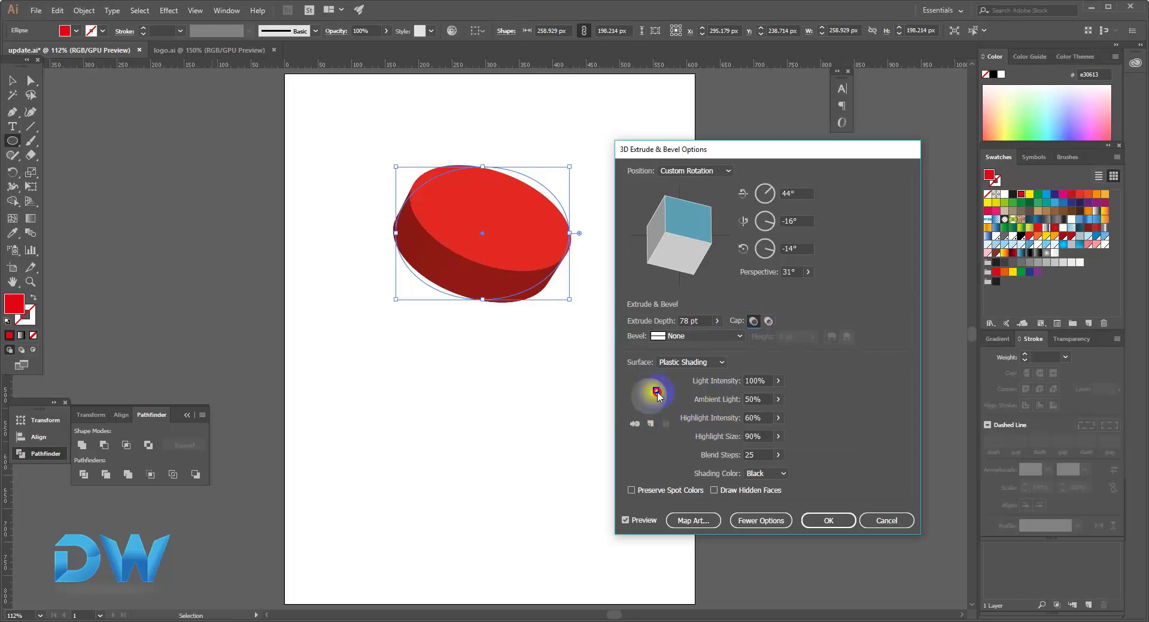
{"action": "mouse_move", "coordinate": [658, 396]}
{"action": "left_mouse_down"}
{"action": "mouse_move", "coordinate": [665, 410]}
{"action": "mouse_move", "coordinate": [668, 399]}
{"action": "mouse_move", "coordinate": [647, 395]}
{"action": "left_mouse_up"}
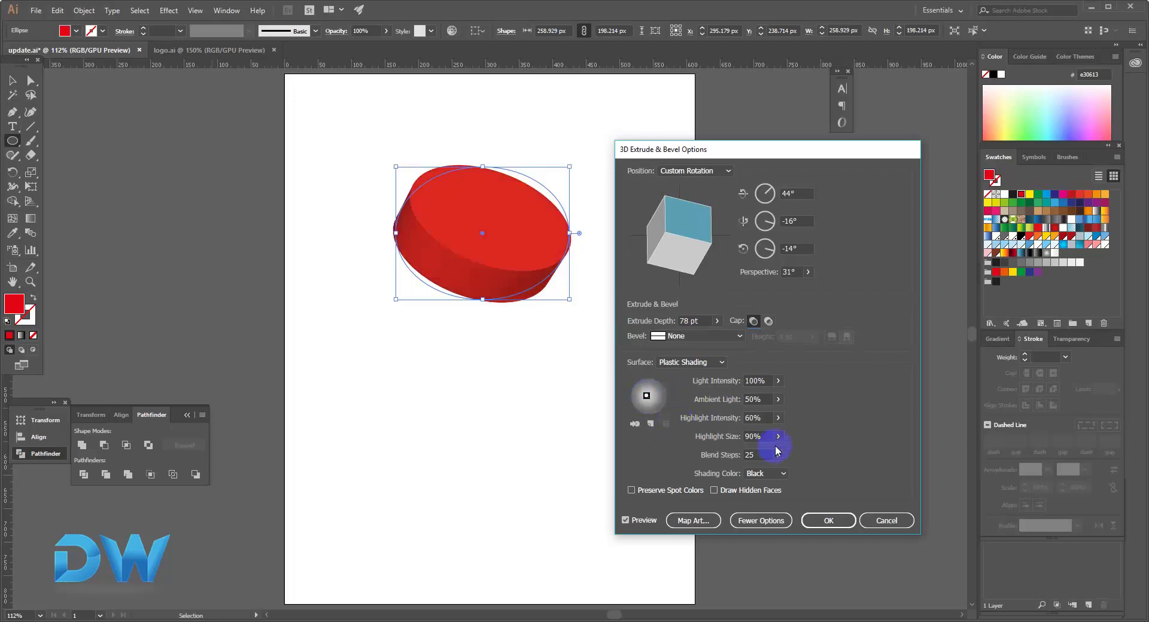
Step: Try the No Shading and Wireframe surface styles on the extruded ellipse, and restore Plastic Shading
{"action": "left_click", "coordinate": [715, 362]}
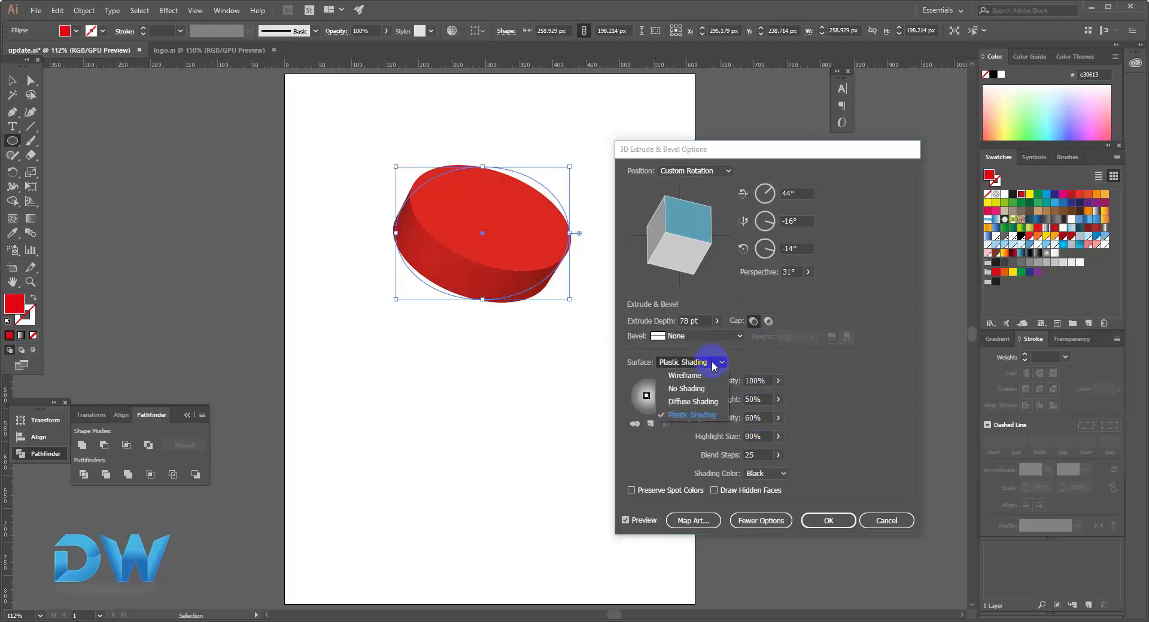
{"action": "left_click", "coordinate": [687, 389]}
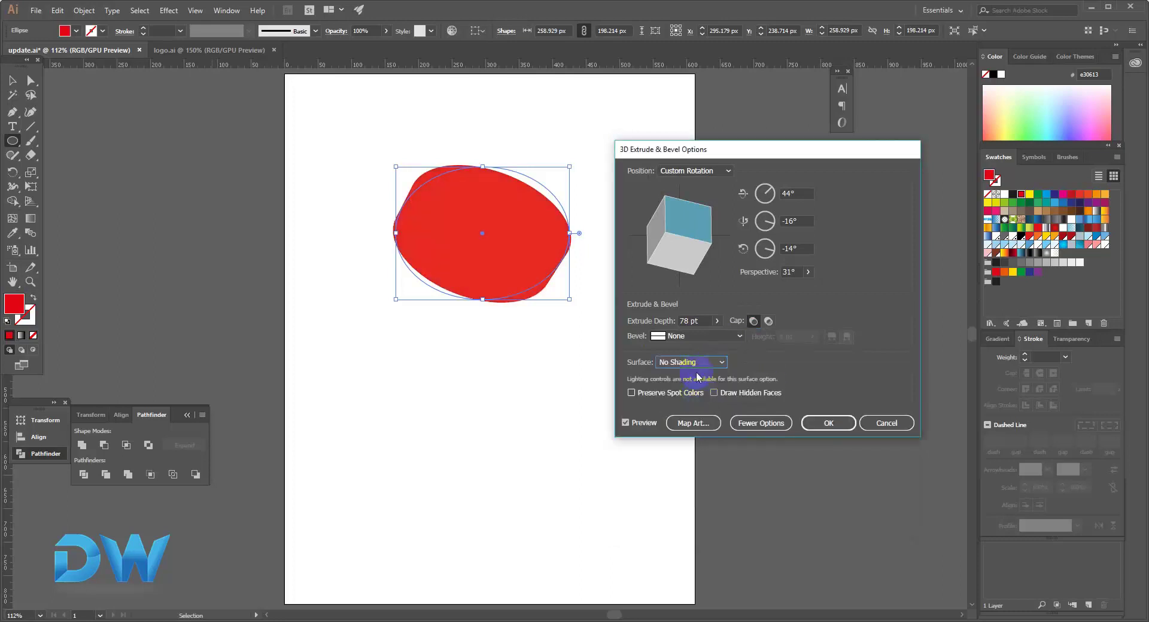
{"action": "left_click", "coordinate": [723, 364]}
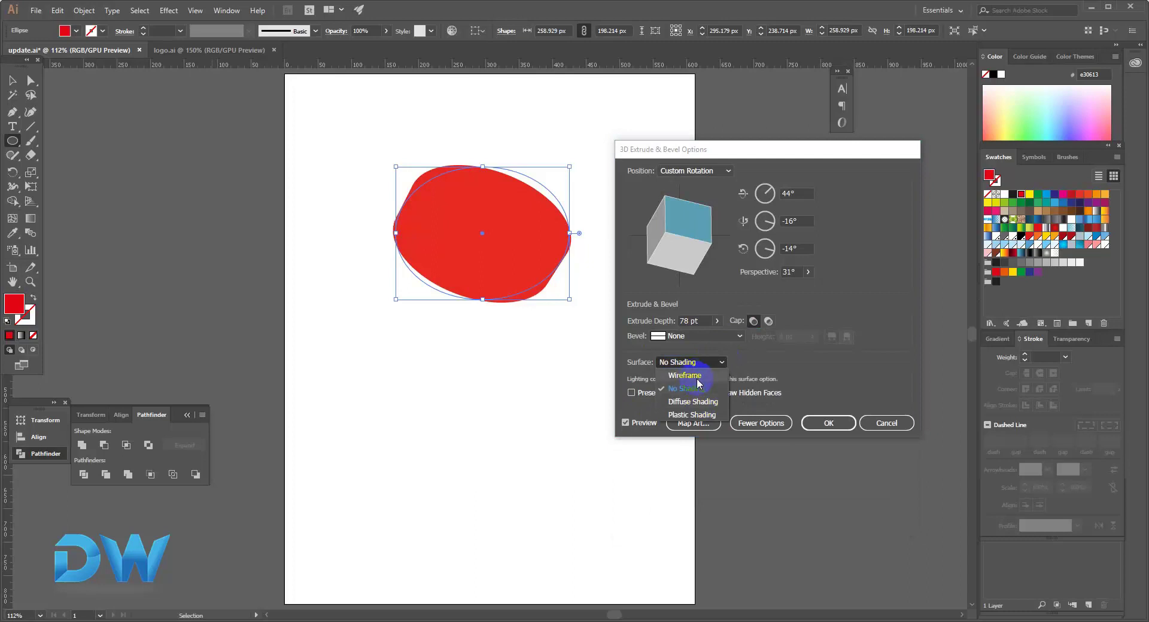
{"action": "left_click", "coordinate": [697, 376]}
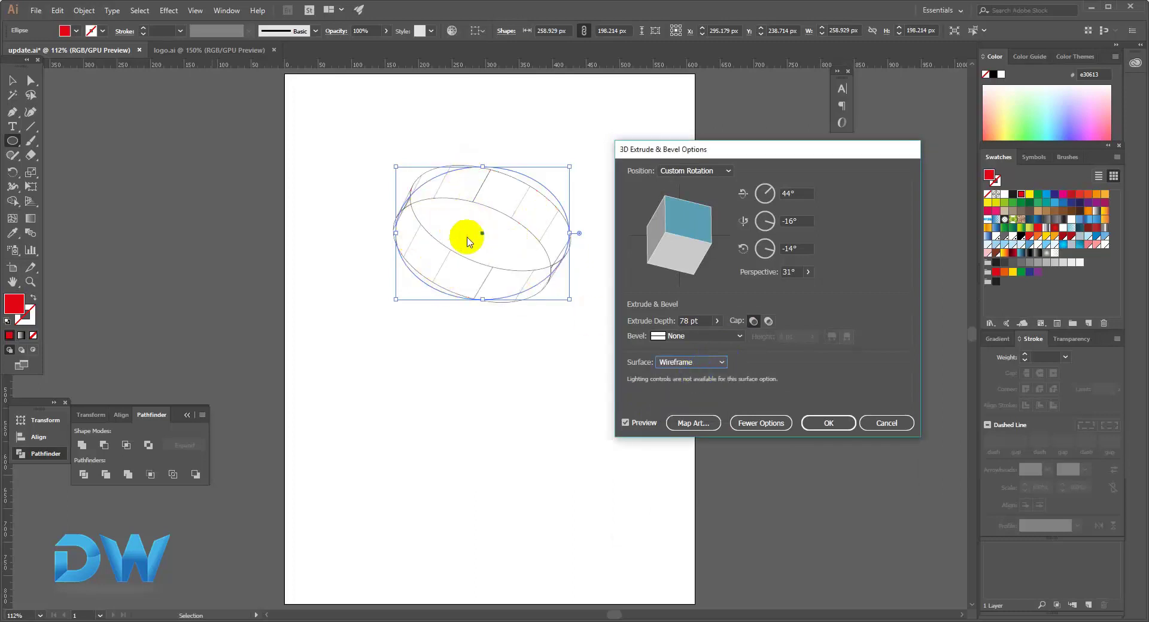
{"action": "left_click", "coordinate": [697, 369]}
{"action": "left_click", "coordinate": [700, 415]}
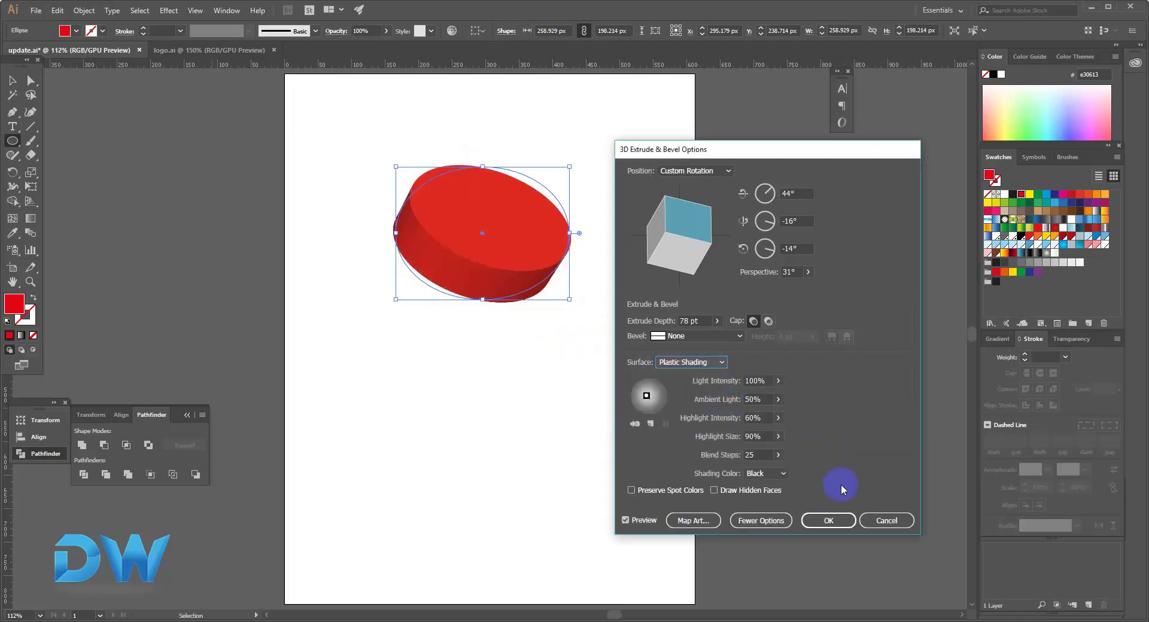
Step: Apply the 3D effect and move the extruded ellipse off the artboard, to its left
{"action": "left_click", "coordinate": [830, 520]}
{"action": "left_click", "coordinate": [447, 244]}
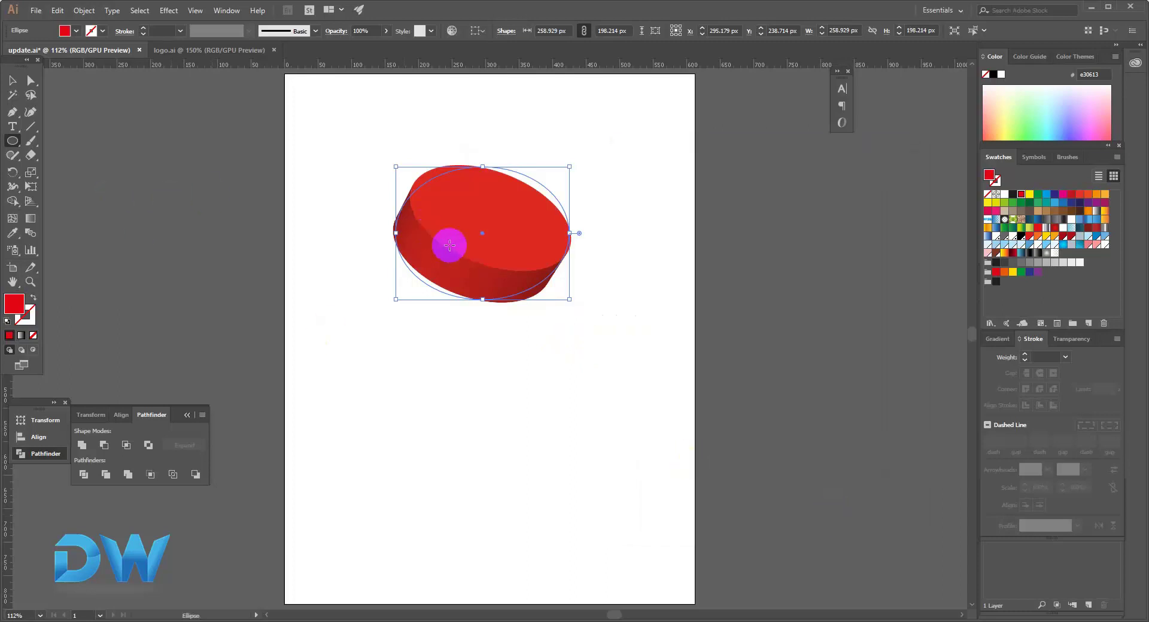
{"action": "left_click", "coordinate": [12, 80]}
{"action": "left_click_drag", "start_coordinate": [483, 225], "coordinate": [312, 234]}
{"action": "key", "text": "space"}
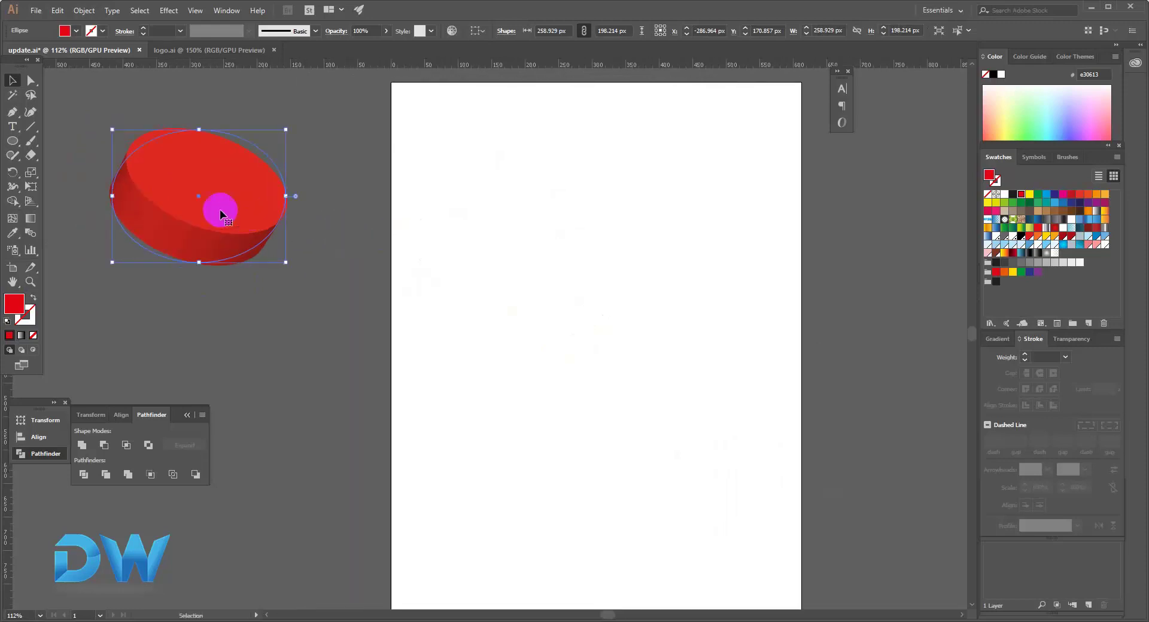
{"action": "left_click_drag", "start_coordinate": [221, 210], "coordinate": [173, 213]}
Step: Add the text "DW", enlarge it to about 250 pt, and place it on the upper part of the artboard
{"action": "left_click", "coordinate": [13, 142]}
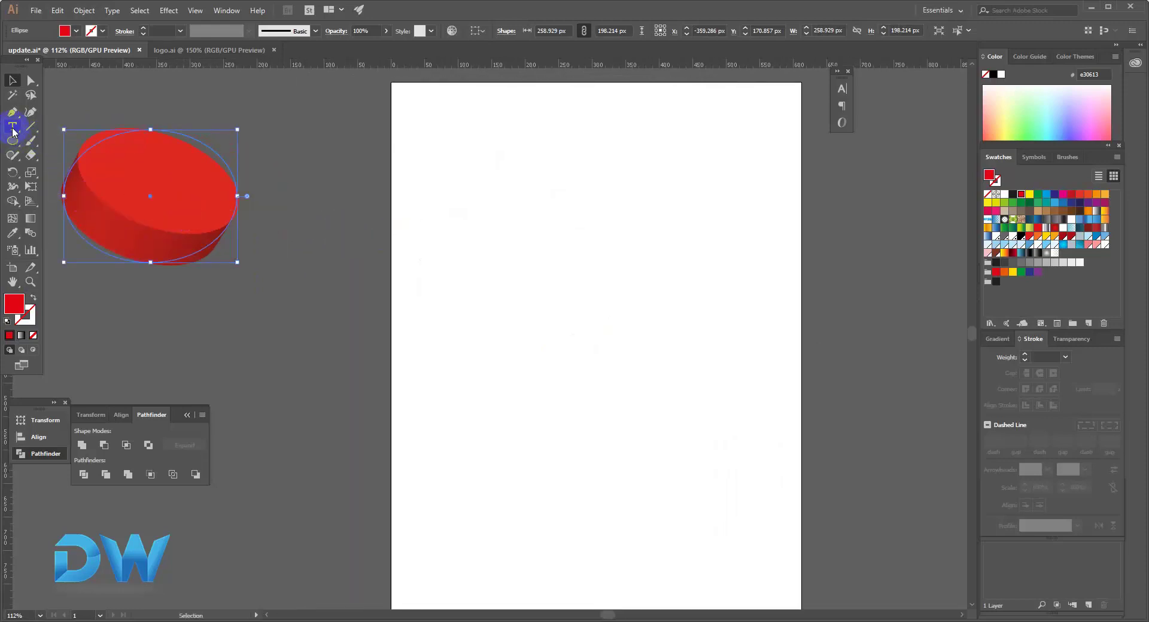
{"action": "left_click", "coordinate": [12, 127]}
{"action": "left_click", "coordinate": [467, 207]}
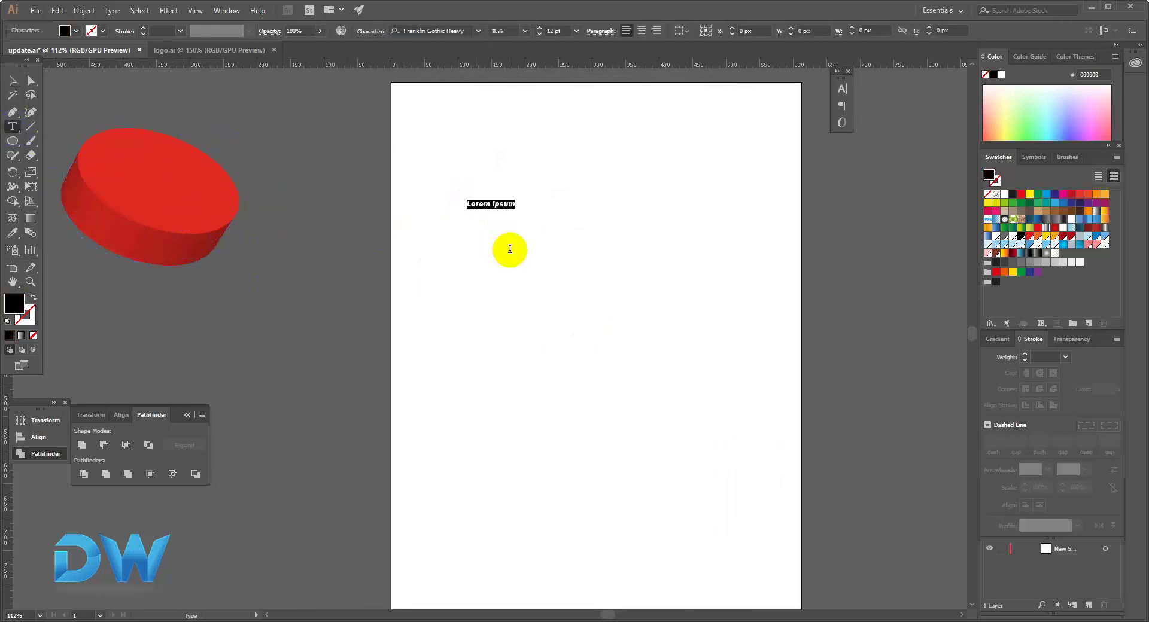
{"action": "type", "text": "DW"}
{"action": "left_click", "coordinate": [15, 83]}
{"action": "left_click_drag", "start_coordinate": [474, 205], "coordinate": [610, 301]}
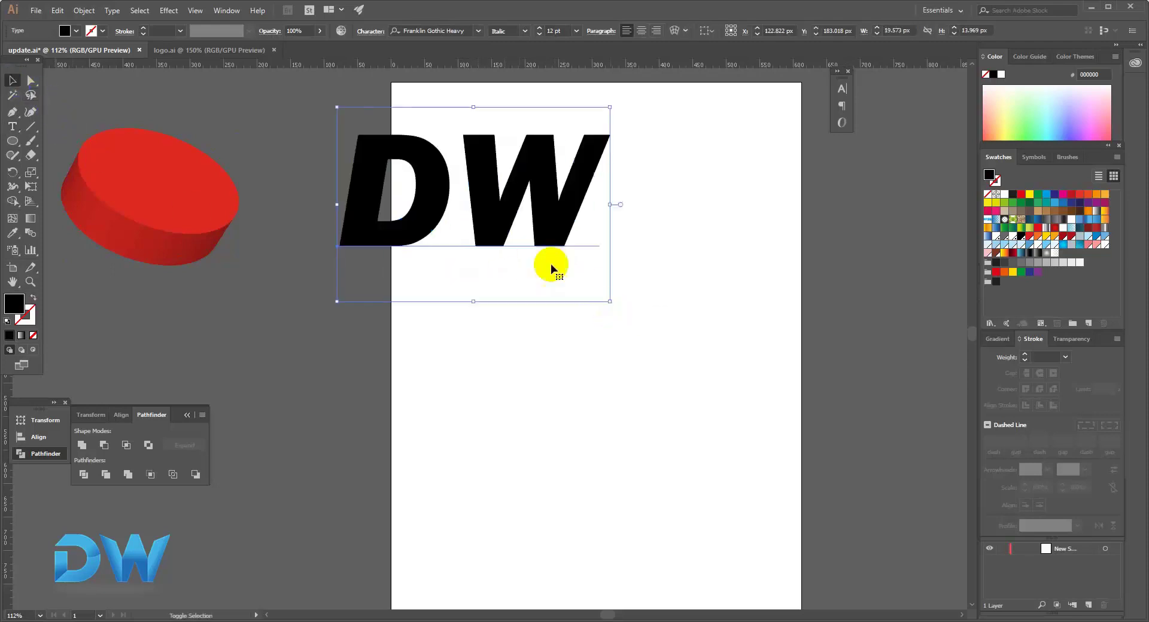
{"action": "left_click_drag", "start_coordinate": [555, 227], "coordinate": [670, 263]}
Step: Change the font of the "DW" text to Berlin Sans FB Demi Bold
{"action": "left_click", "coordinate": [842, 90]}
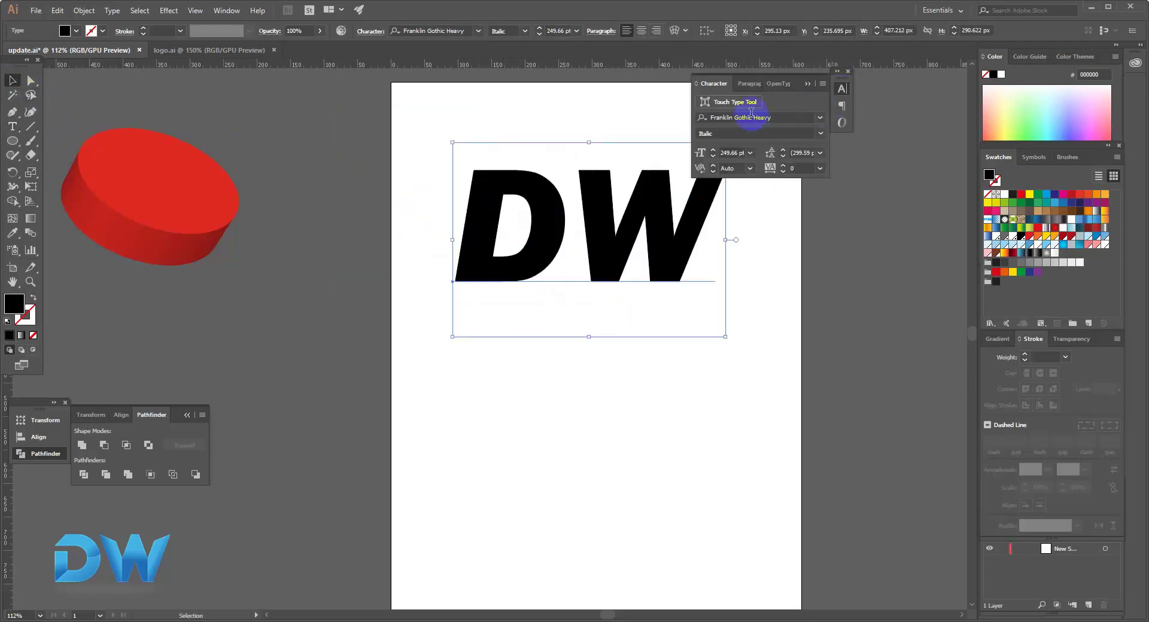
{"action": "left_click", "coordinate": [763, 117]}
{"action": "type", "text": "B"}
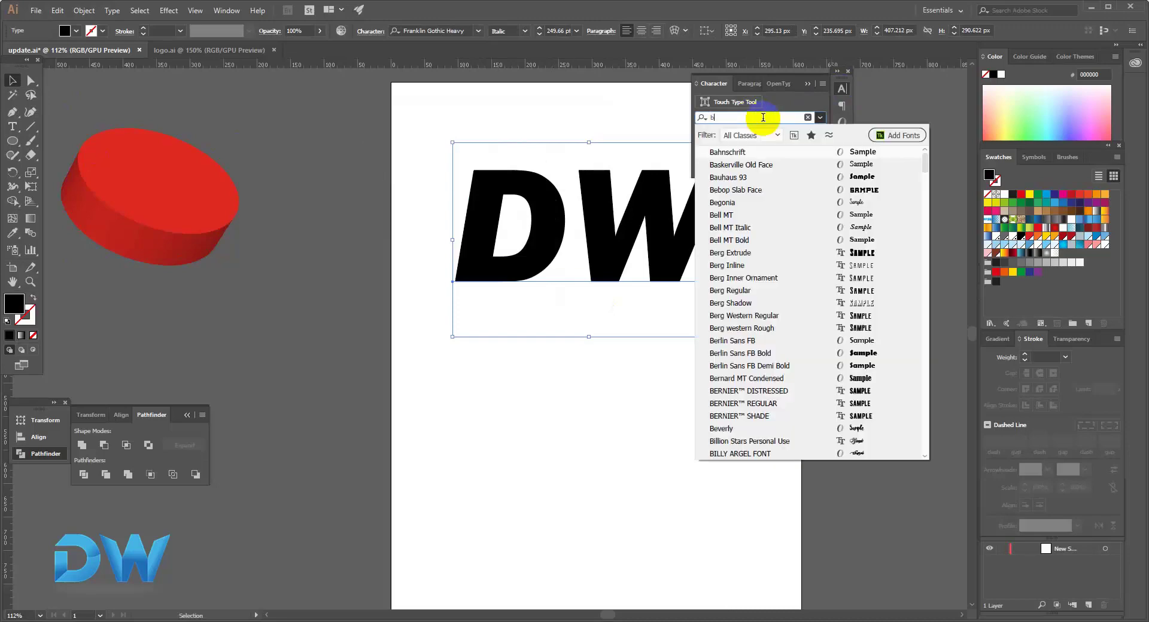
{"action": "type", "text": "er"}
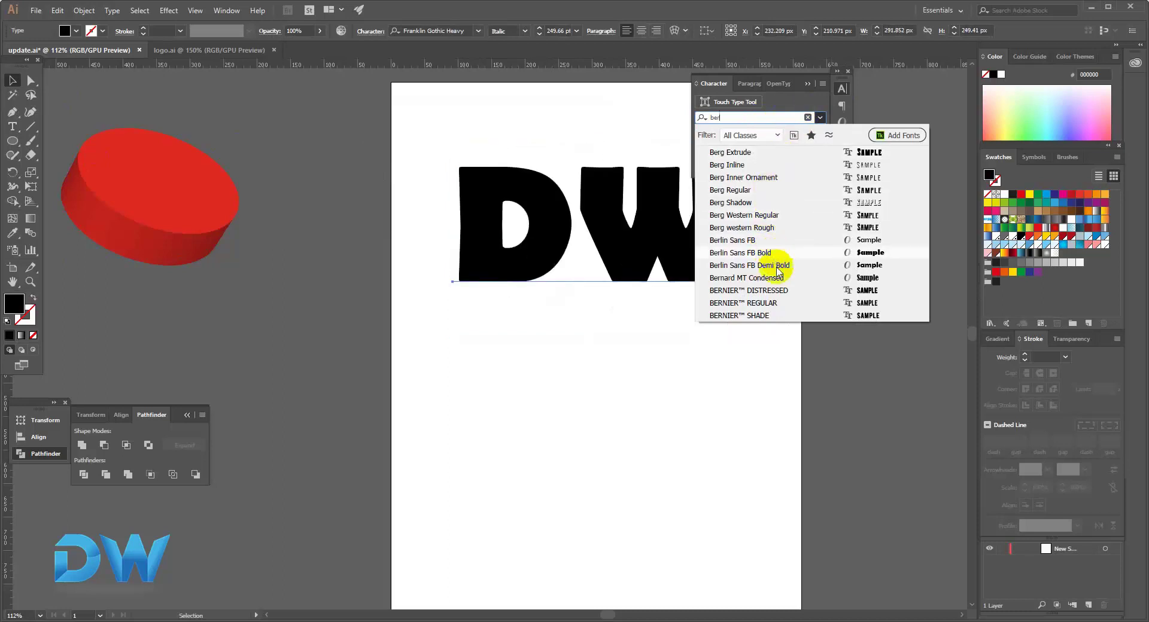
{"action": "left_click", "coordinate": [774, 268]}
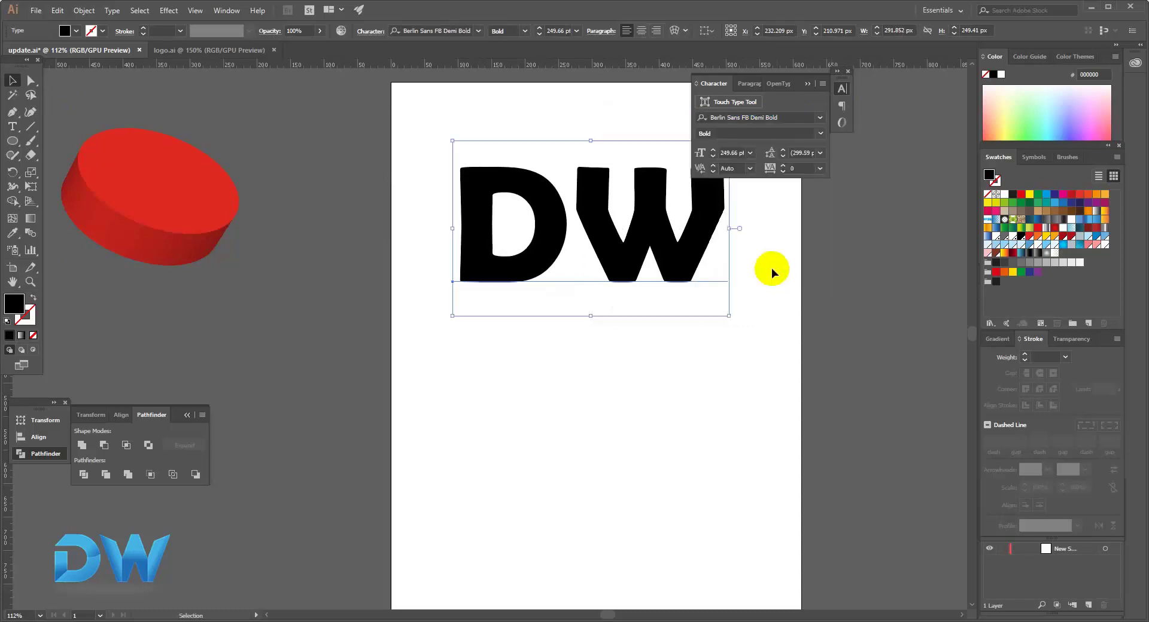
{"action": "left_click", "coordinate": [808, 84]}
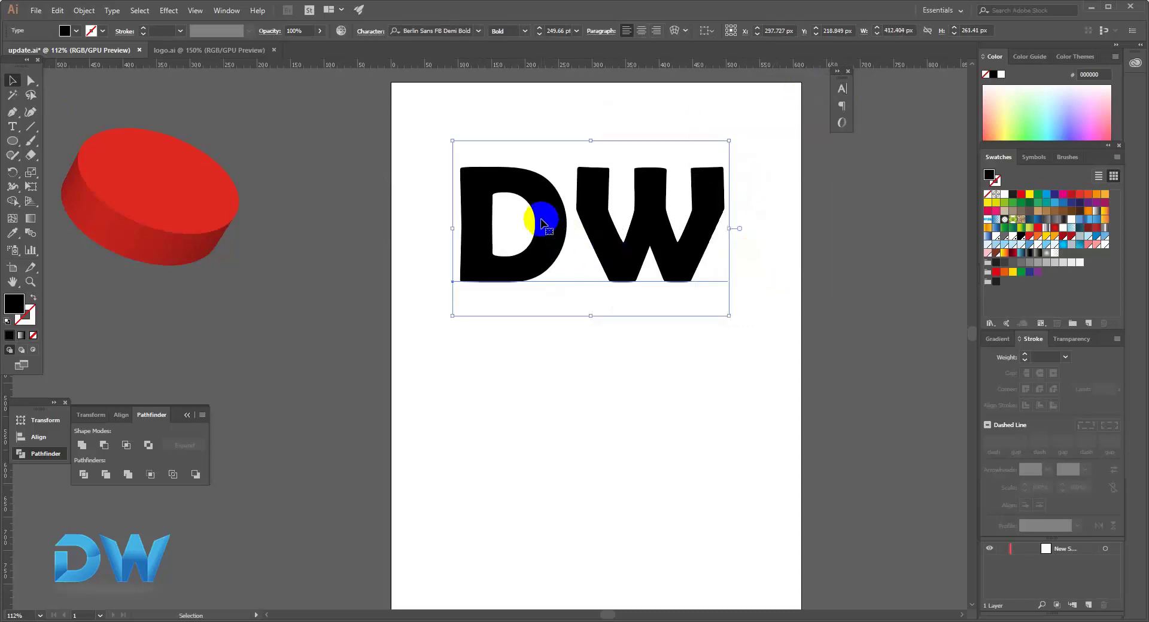
Step: Move the "DW" text slightly down the artboard and convert it to outlines
{"action": "left_click_drag", "start_coordinate": [531, 223], "coordinate": [549, 269]}
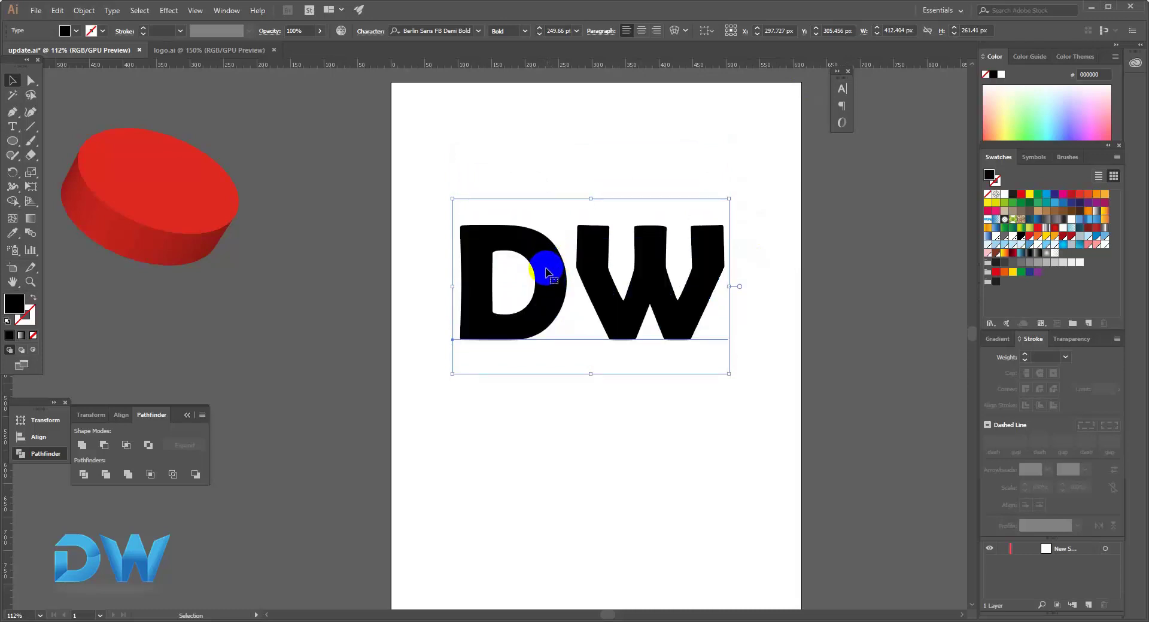
{"action": "right_click", "coordinate": [544, 268]}
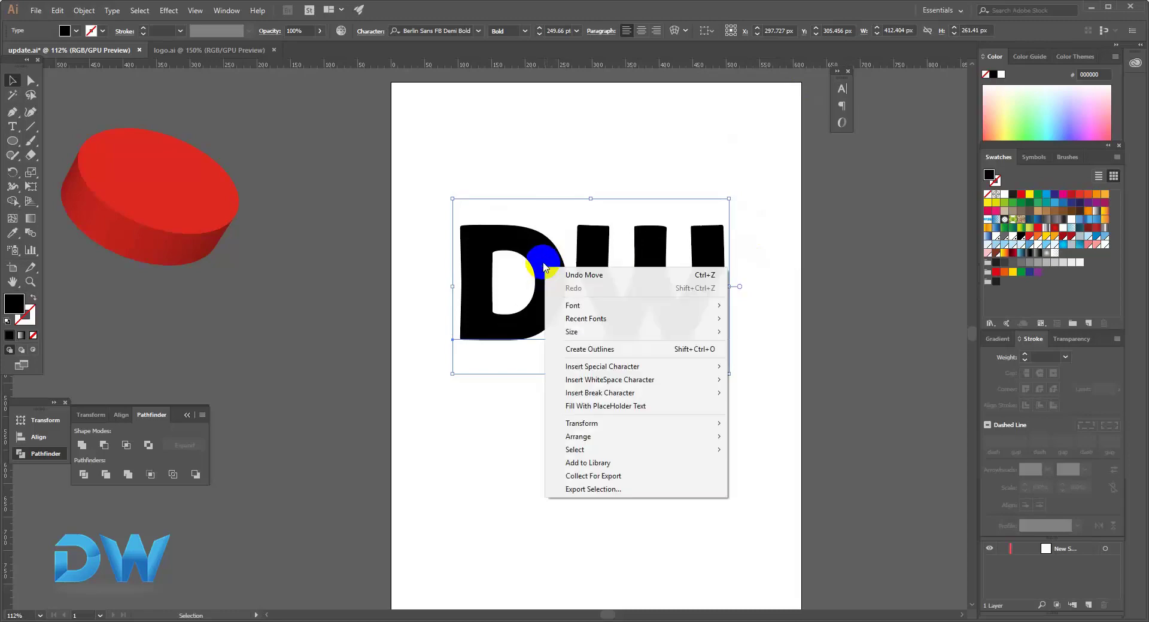
{"action": "left_click", "coordinate": [589, 349]}
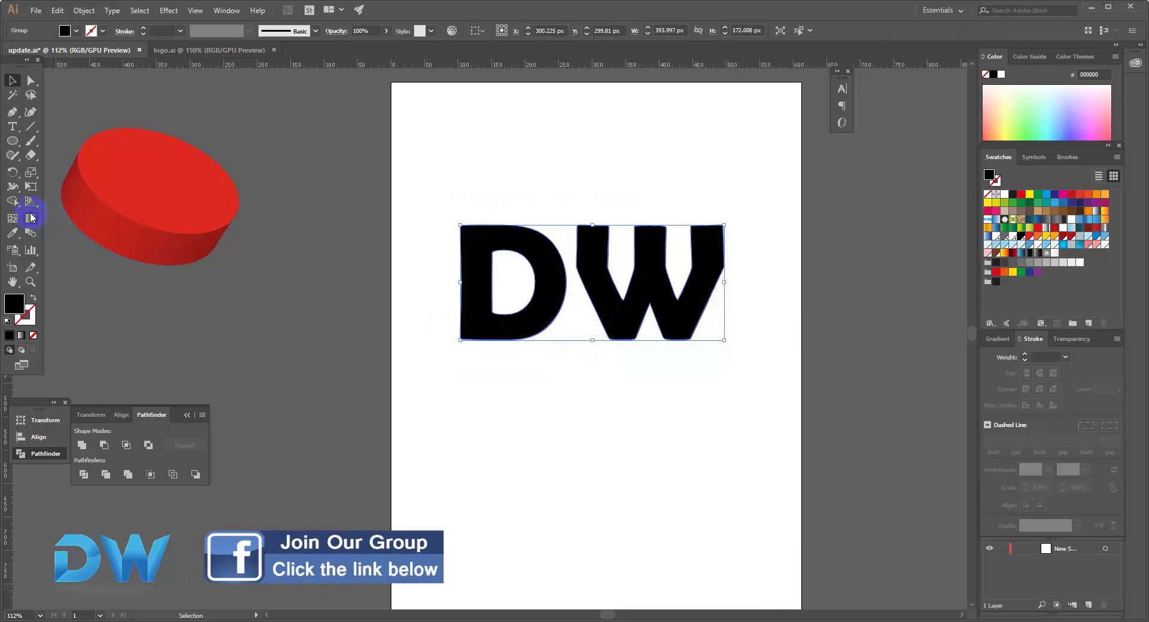
Step: Draw a nearly vertical line about 232 px tall through the W's right inner notch
{"action": "left_click", "coordinate": [32, 127]}
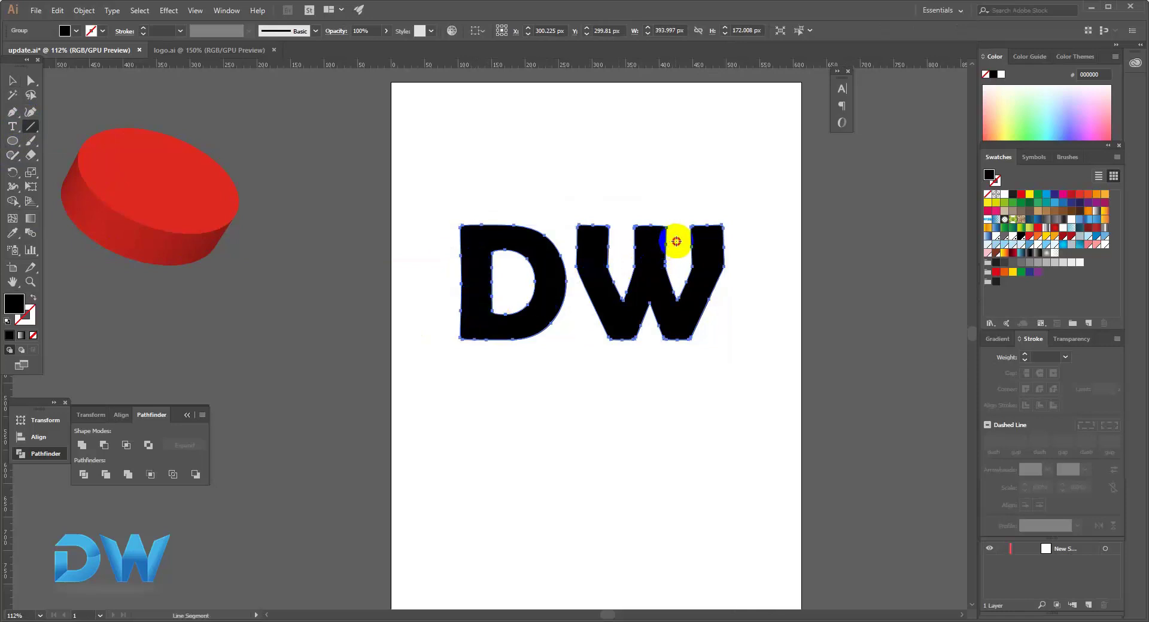
{"action": "left_click_drag", "start_coordinate": [676, 241], "coordinate": [681, 395]}
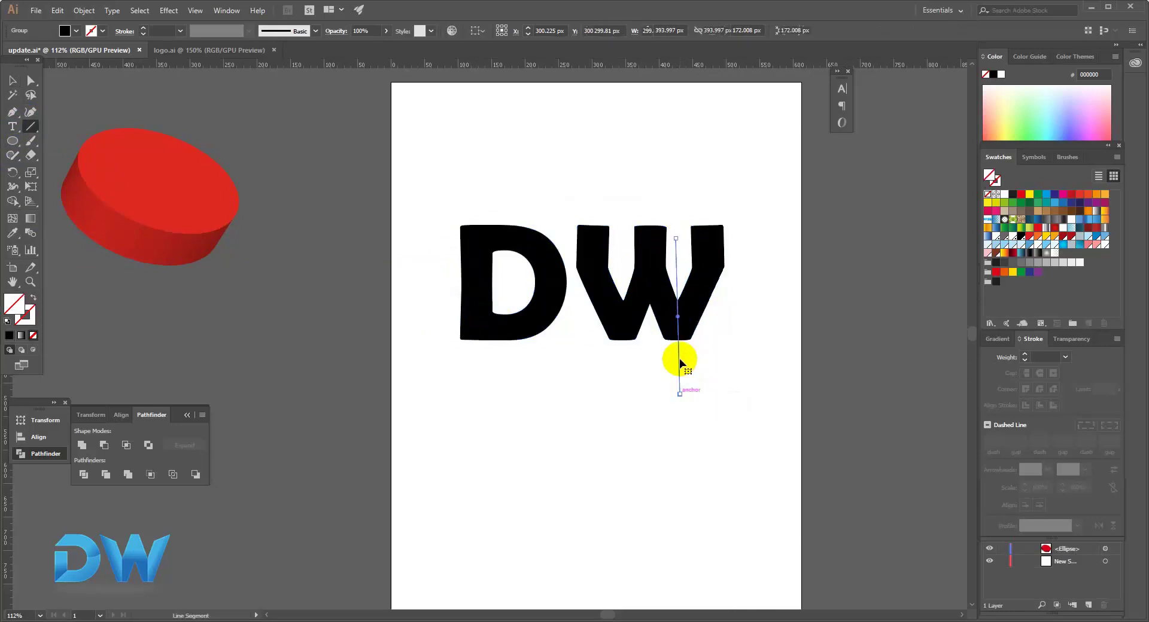
{"action": "left_click", "coordinate": [672, 313], "text": "ctrl"}
{"action": "left_click", "coordinate": [518, 306], "text": "ctrl"}
{"action": "left_click_drag", "start_coordinate": [464, 367], "coordinate": [595, 305]}
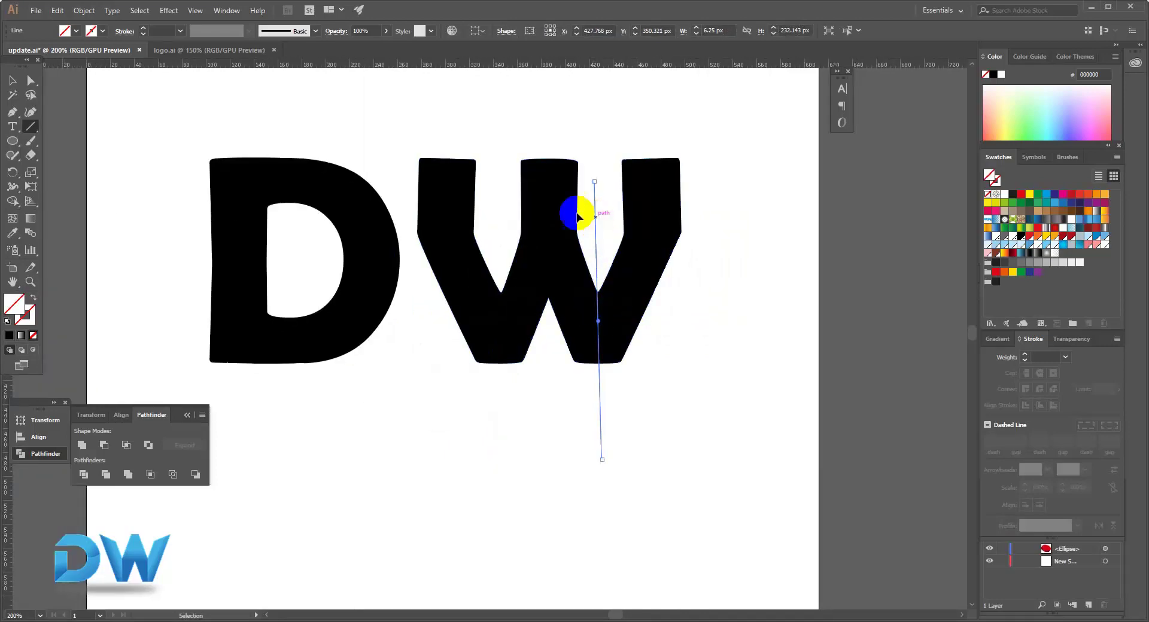
Step: Display the artwork in Outline view
{"action": "left_click", "coordinate": [189, 13]}
{"action": "left_click", "coordinate": [192, 26]}
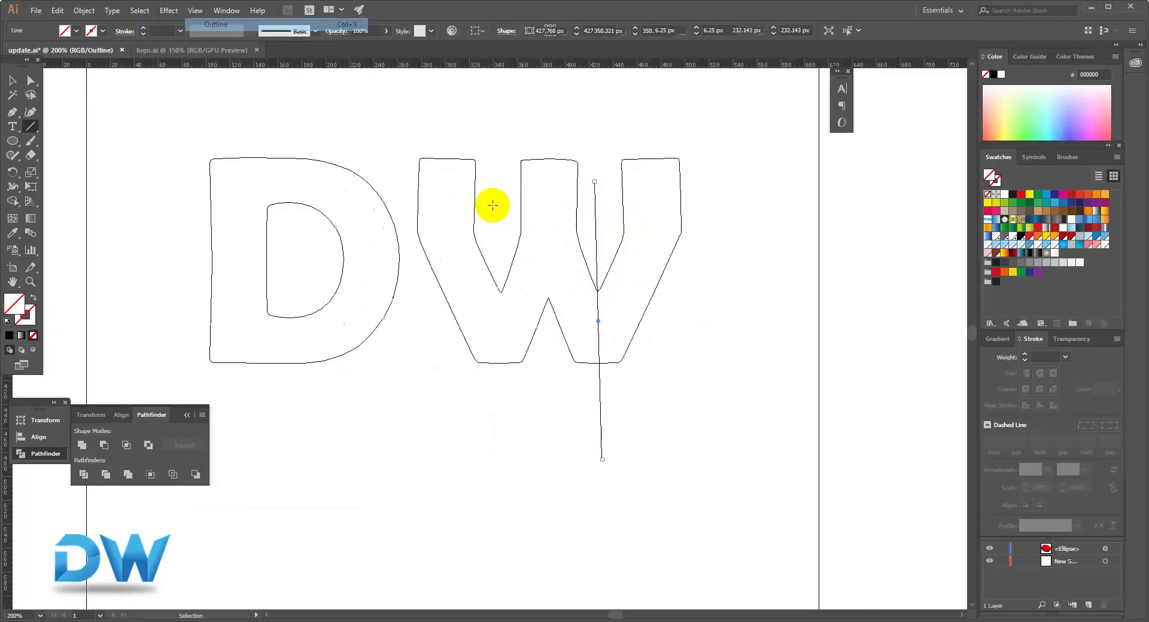
Step: Try to straighten the line by shifting its upper anchor point, and delete the line
{"action": "left_click", "coordinate": [30, 80]}
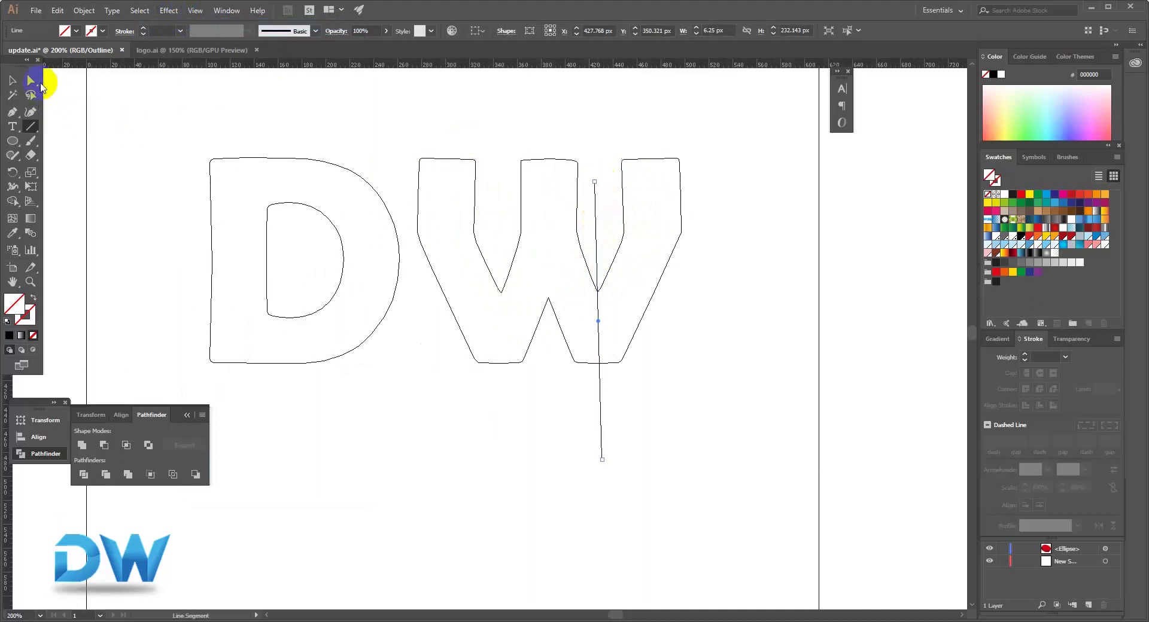
{"action": "left_click_drag", "start_coordinate": [595, 184], "coordinate": [599, 186]}
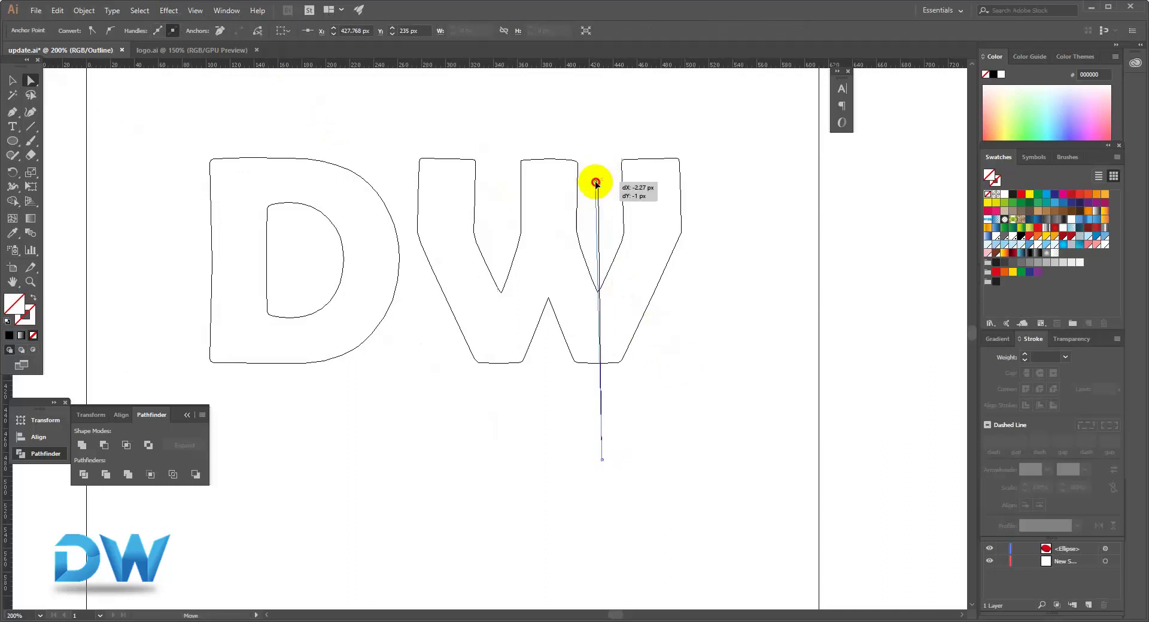
{"action": "key", "text": "z"}
{"action": "left_click", "coordinate": [599, 289]}
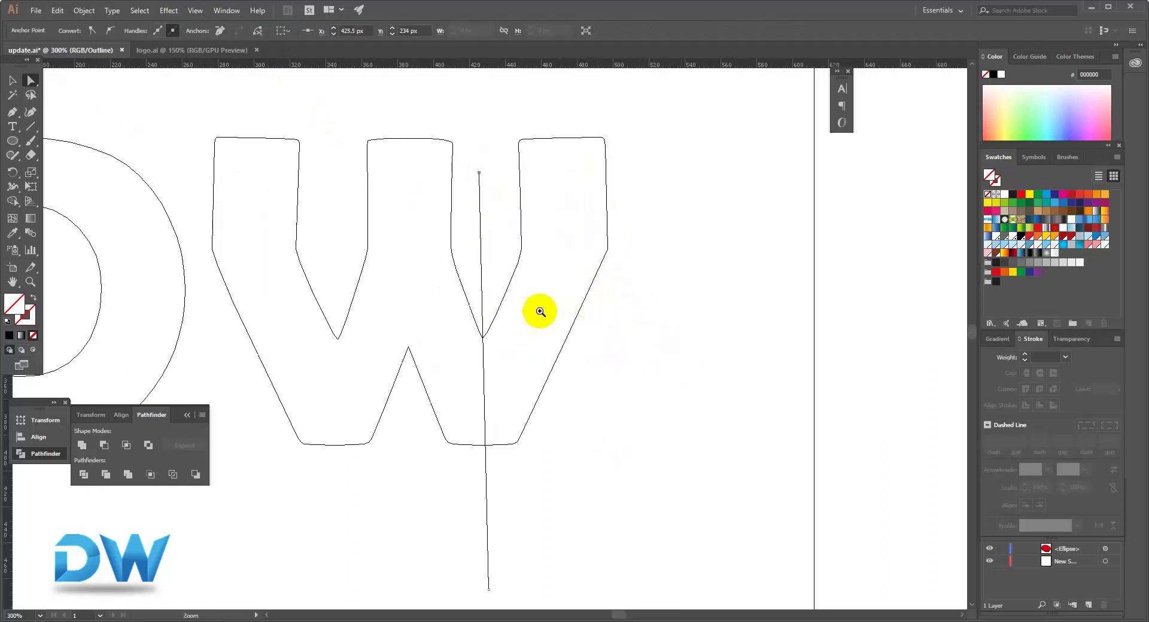
{"action": "left_click", "coordinate": [483, 346]}
{"action": "left_click_drag", "start_coordinate": [438, 377], "coordinate": [553, 372]}
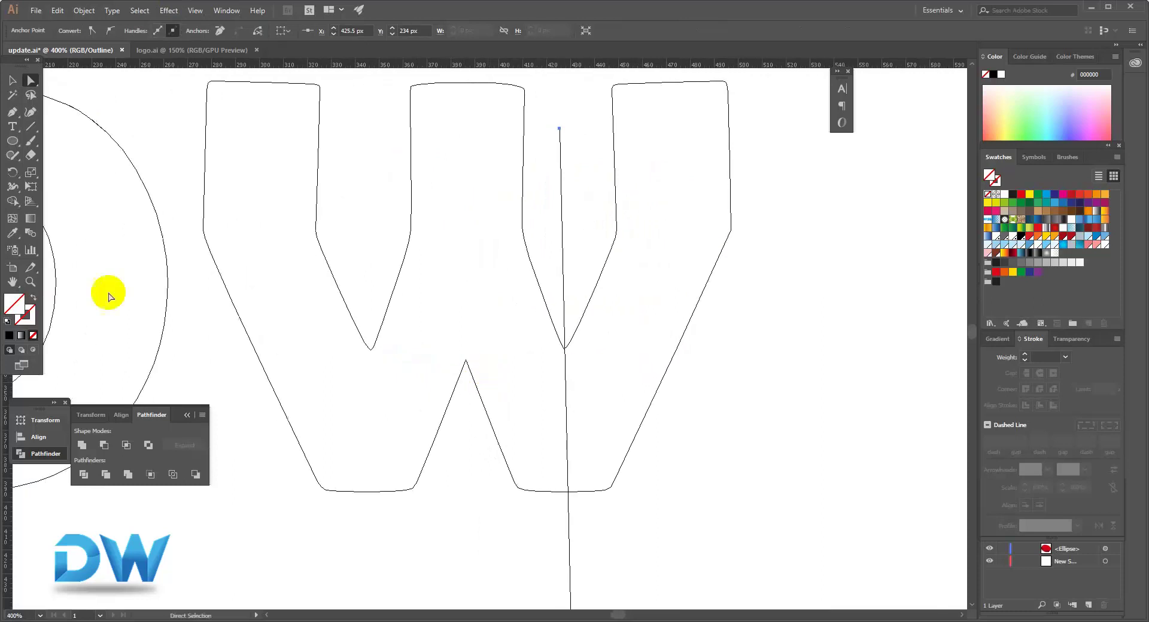
{"action": "left_click", "coordinate": [328, 363], "text": "alt"}
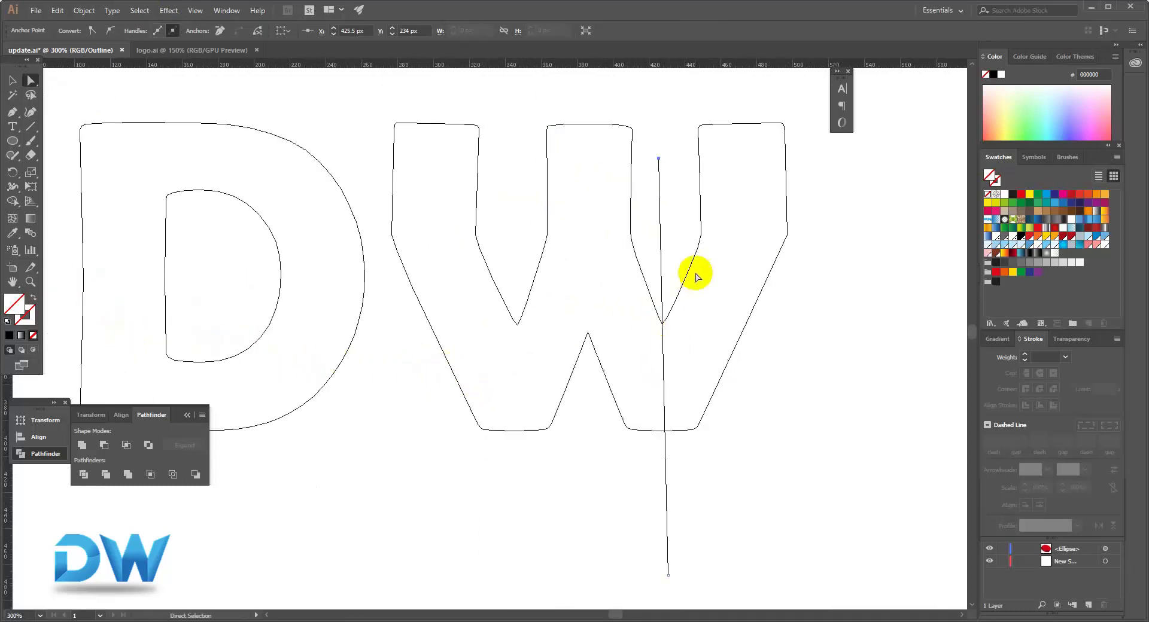
{"action": "left_click", "coordinate": [661, 226]}
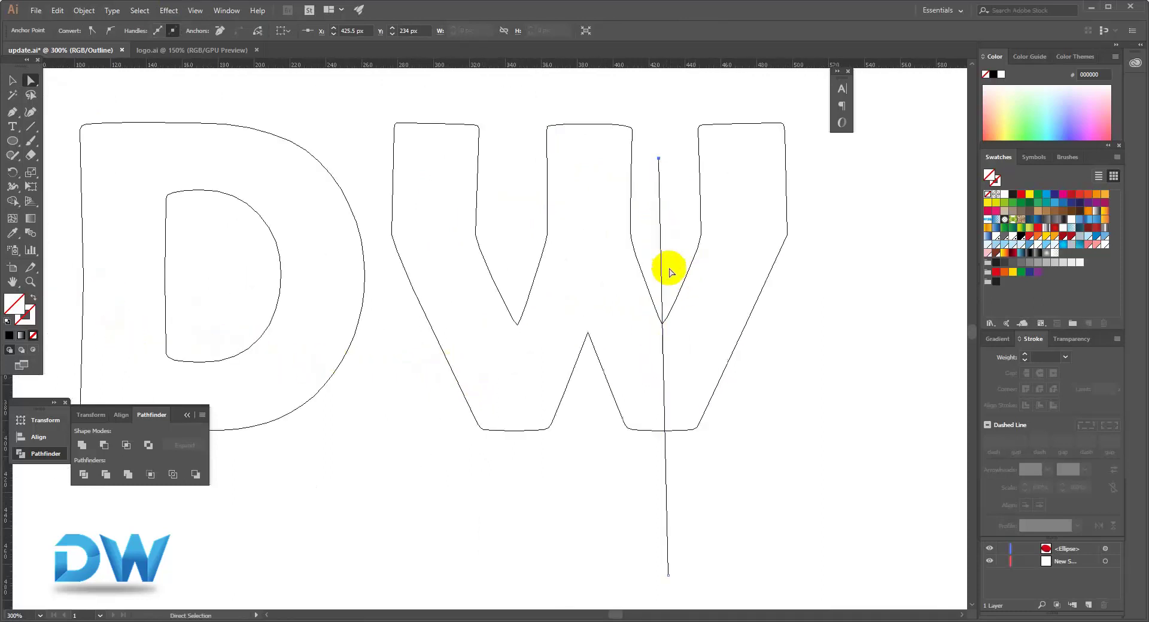
{"action": "key", "text": "Delete"}
Step: Draw a straight vertical line about 225 px tall through the W's right inner notch, and copy it onto the left notch
{"action": "left_click", "coordinate": [31, 126]}
{"action": "mouse_move", "coordinate": [658, 142]}
{"action": "left_mouse_down"}
{"action": "mouse_move", "coordinate": [646, 387]}
{"action": "mouse_move", "coordinate": [664, 545]}
{"action": "left_mouse_up"}
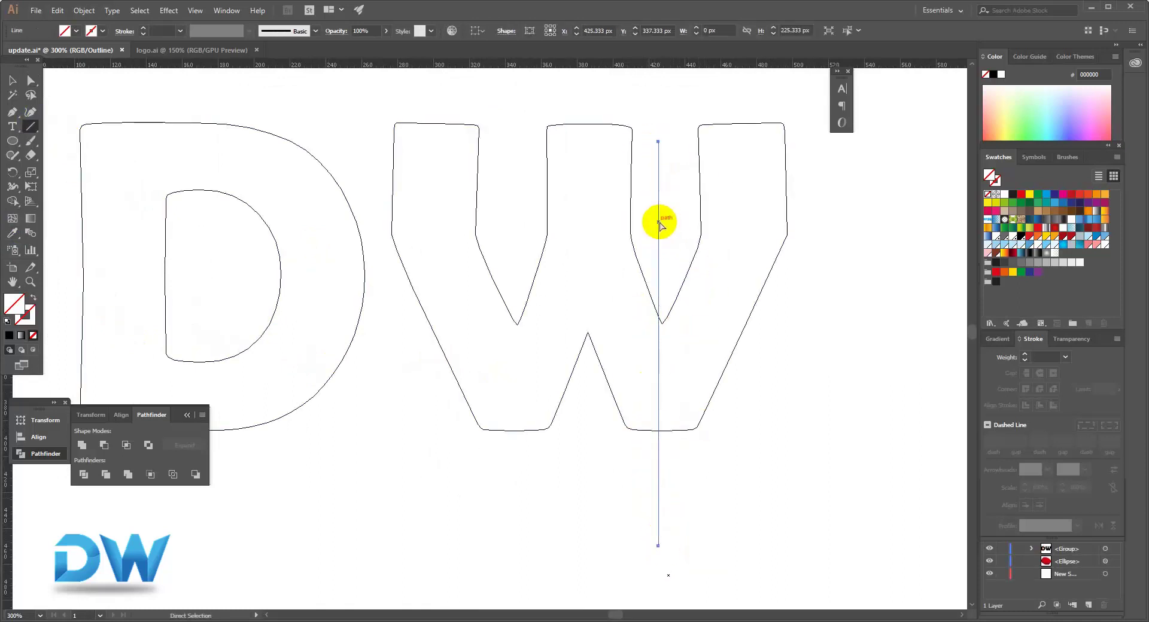
{"action": "left_click_drag", "start_coordinate": [659, 224], "coordinate": [517, 221]}
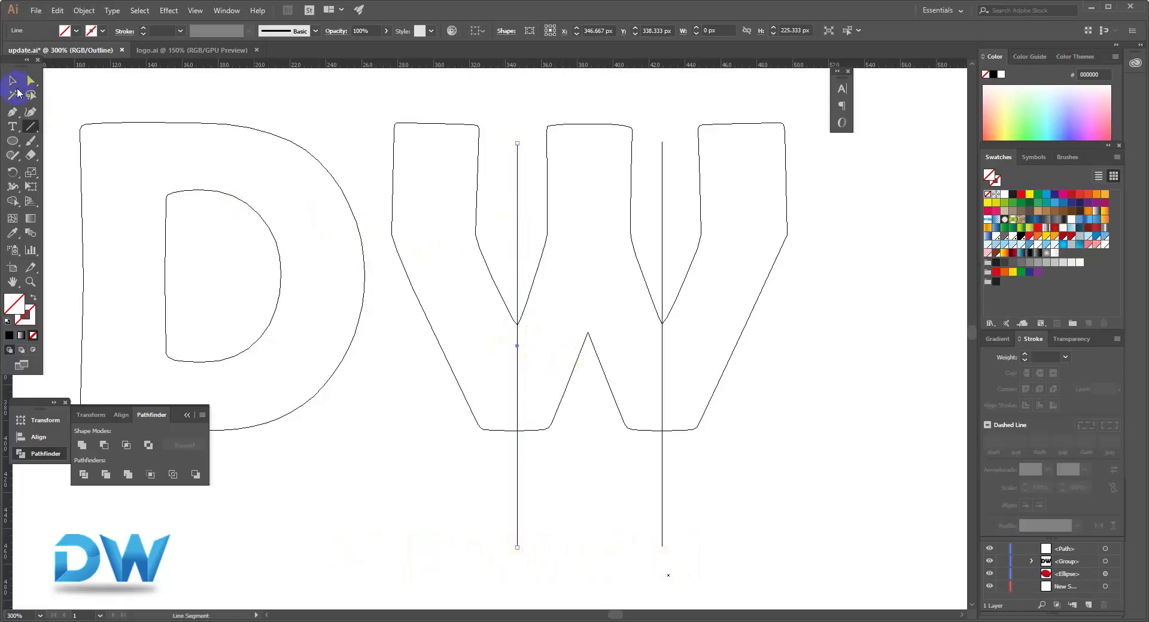
Step: Divide the letters along the two vertical lines with Pathfinder Divide, and switch back from Outline to preview display
{"action": "left_click", "coordinate": [16, 85]}
{"action": "left_click_drag", "start_coordinate": [817, 397], "coordinate": [357, 141]}
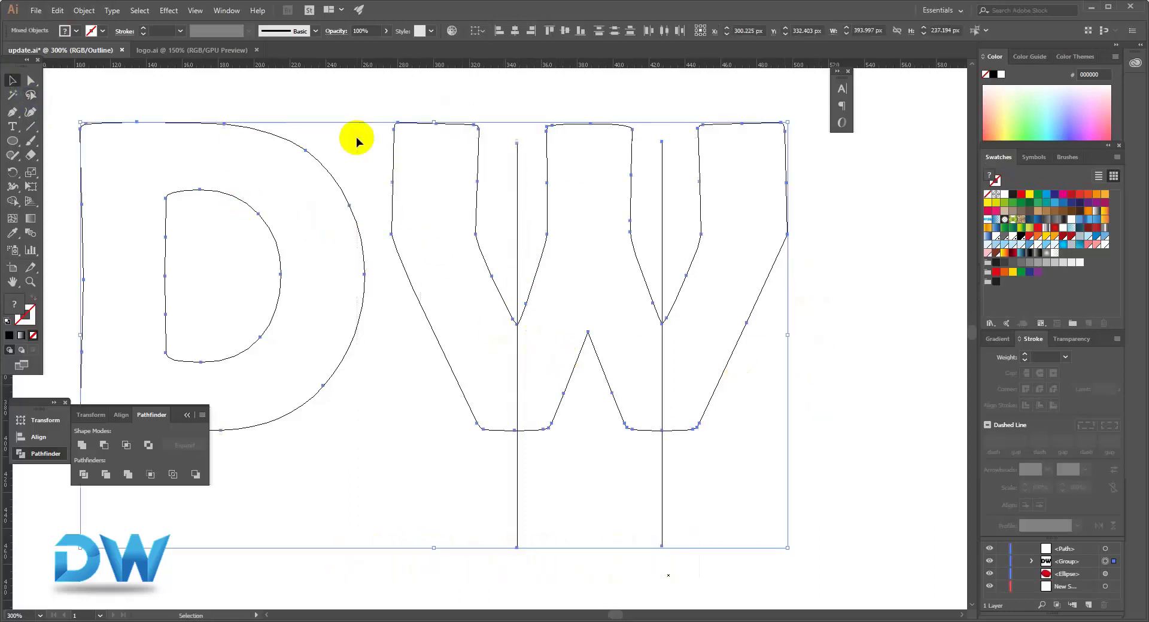
{"action": "left_click", "coordinate": [84, 475]}
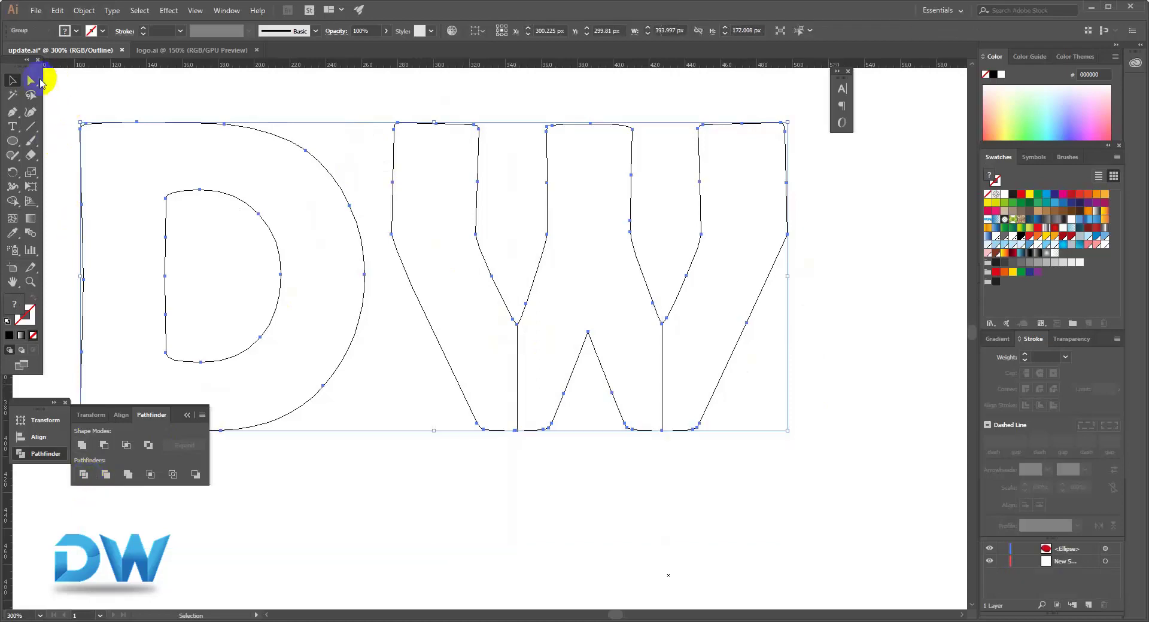
{"action": "left_click", "coordinate": [32, 82]}
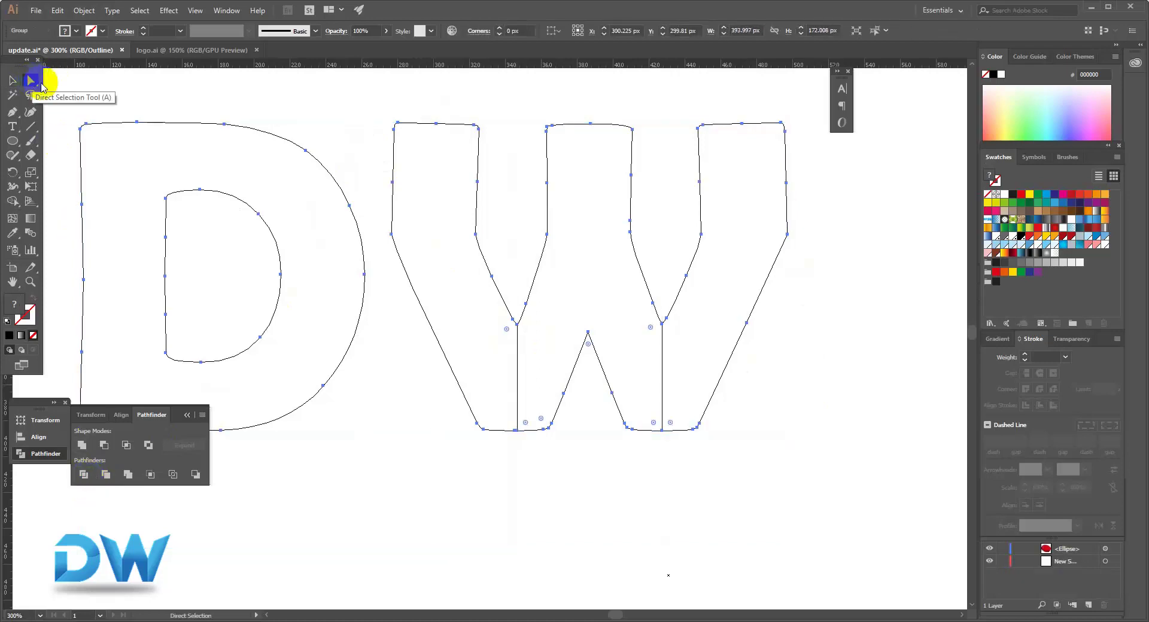
{"action": "left_click", "coordinate": [195, 10]}
{"action": "left_click", "coordinate": [222, 21]}
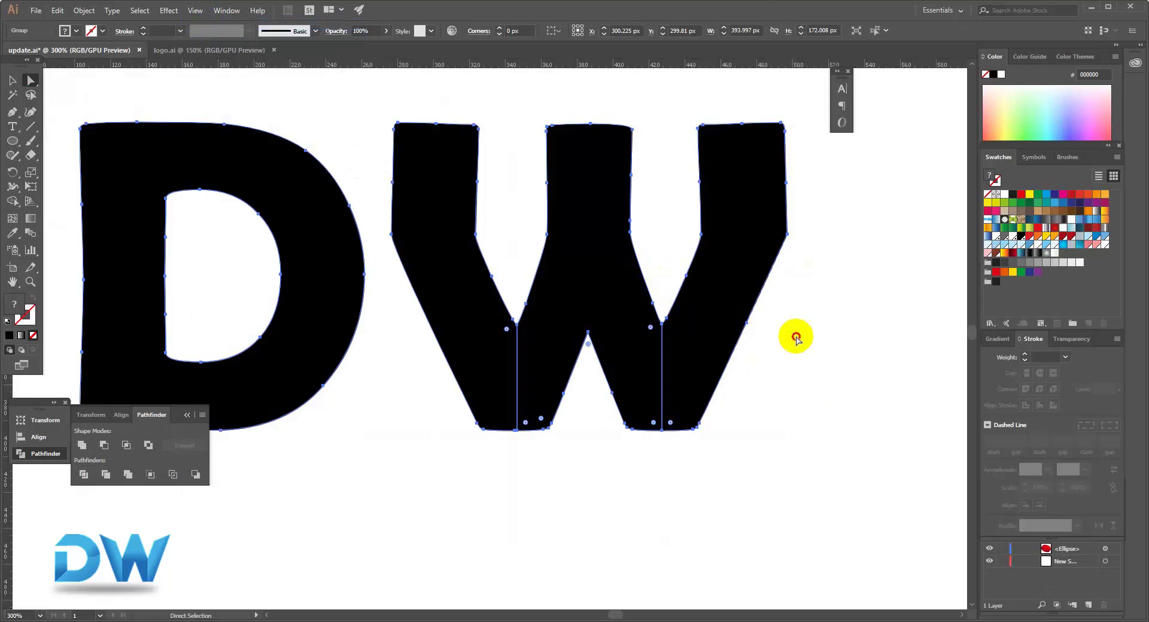
Step: Move the W's right stroke horizontally to the right, well clear of the middle piece
{"action": "left_click", "coordinate": [731, 277]}
{"action": "key", "text": "Right"}
{"action": "key", "text": "Right"}
{"action": "key", "text": "Right"}
{"action": "key", "text": "Right"}
{"action": "key", "text": "Right"}
{"action": "key", "text": "Right"}
{"action": "key", "text": "Right"}
{"action": "key", "text": "Right"}
{"action": "key", "text": "Right"}
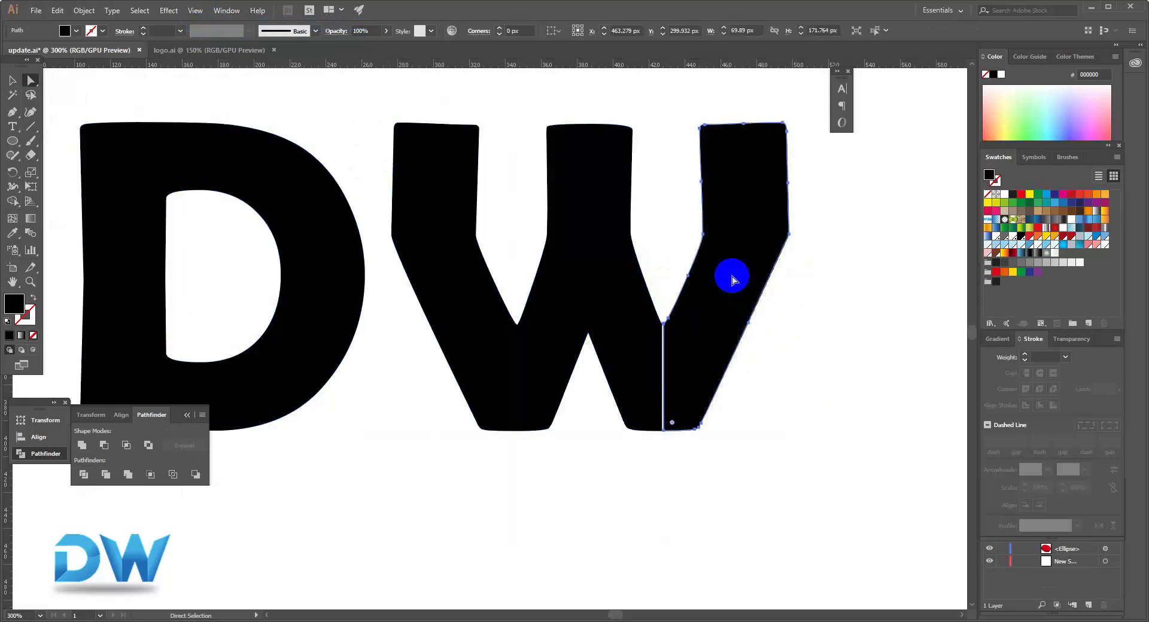
{"action": "key", "text": "Right"}
{"action": "key", "text": "Right"}
{"action": "key", "text": "Right"}
{"action": "key", "text": "Right"}
{"action": "key", "text": "Right"}
{"action": "key", "text": "Right"}
{"action": "key", "text": "Right"}
{"action": "key", "text": "Right"}
{"action": "key", "text": "Right"}
{"action": "key", "text": "Right"}
{"action": "key", "text": "Right"}
{"action": "key", "text": "Right"}
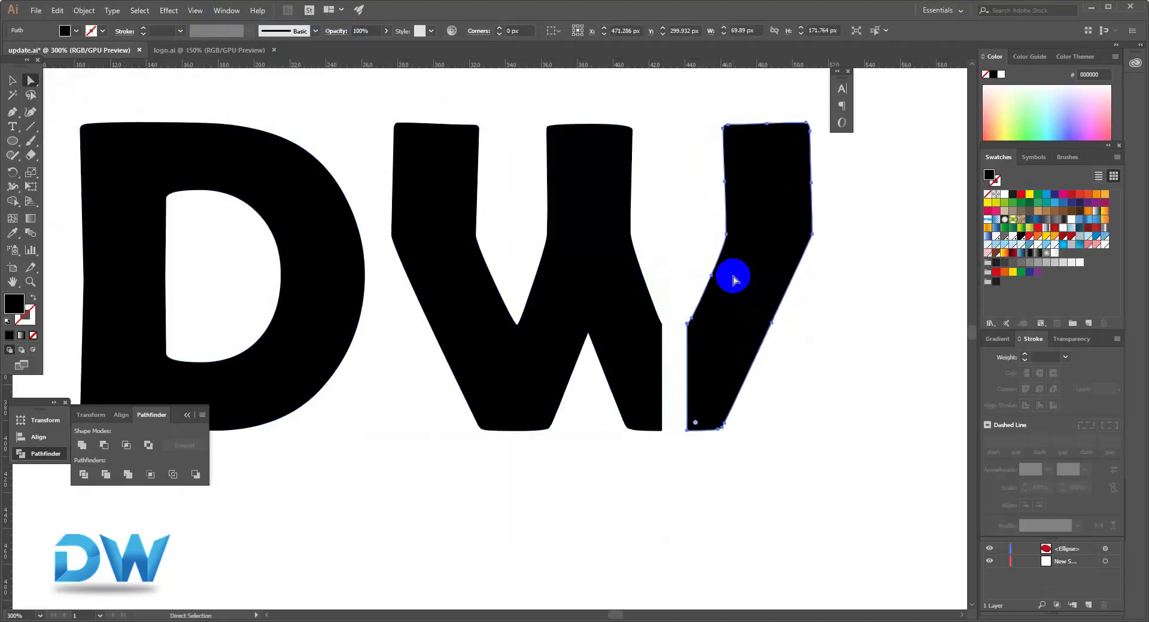
Step: Move the W's middle piece to the right to open a gap between it and the left stroke
{"action": "left_click", "coordinate": [599, 270]}
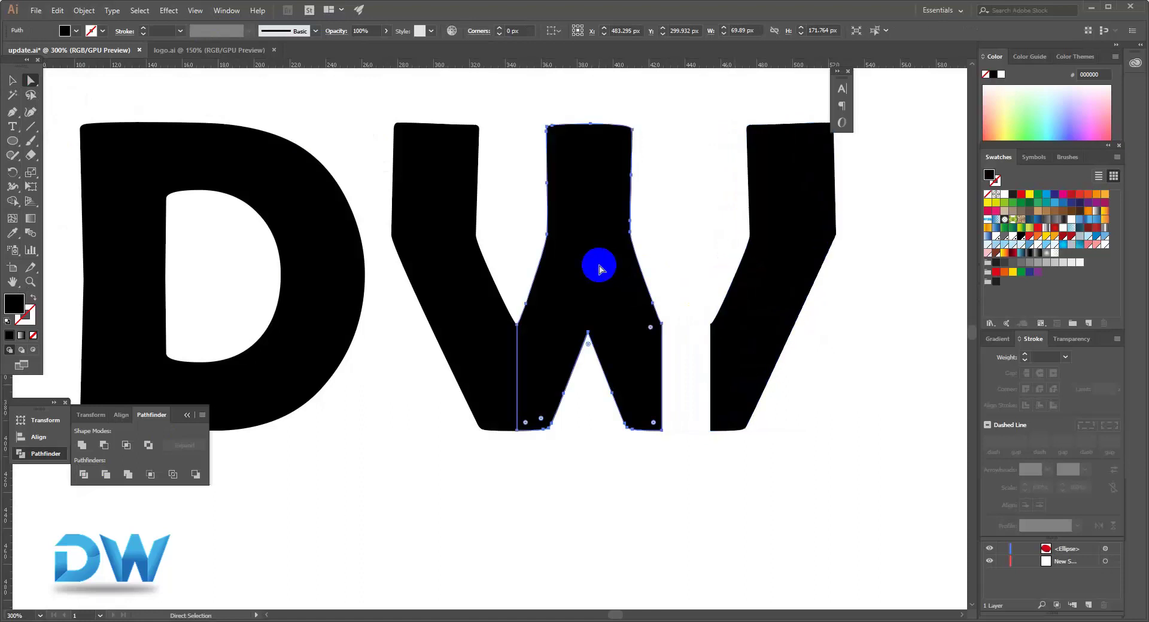
{"action": "key", "text": "Right"}
{"action": "key", "text": "Right"}
{"action": "key", "text": "Right"}
{"action": "key", "text": "Right"}
{"action": "key", "text": "Right"}
{"action": "key", "text": "Right"}
{"action": "key", "text": "Right"}
{"action": "key", "text": "Right"}
{"action": "key", "text": "Right"}
{"action": "key", "text": "Right"}
{"action": "key", "text": "Right"}
{"action": "key", "text": "Right"}
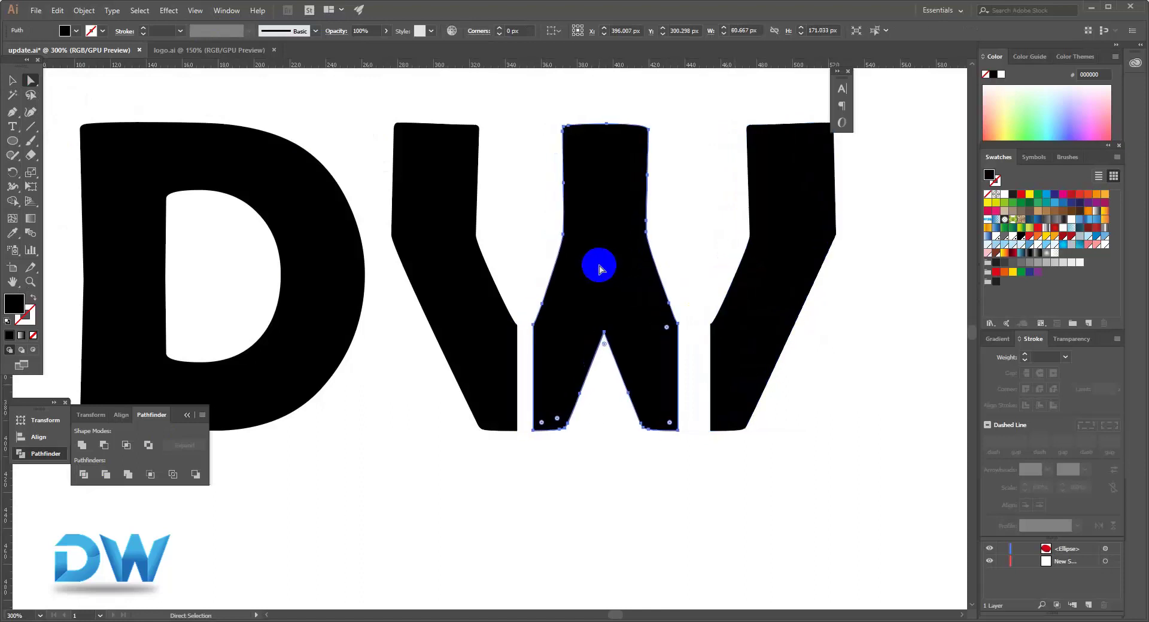
Step: Nudge the W's right stroke and middle piece further right until both gaps look equal, with the middle piece at X about 404 px
{"action": "left_click", "coordinate": [783, 320]}
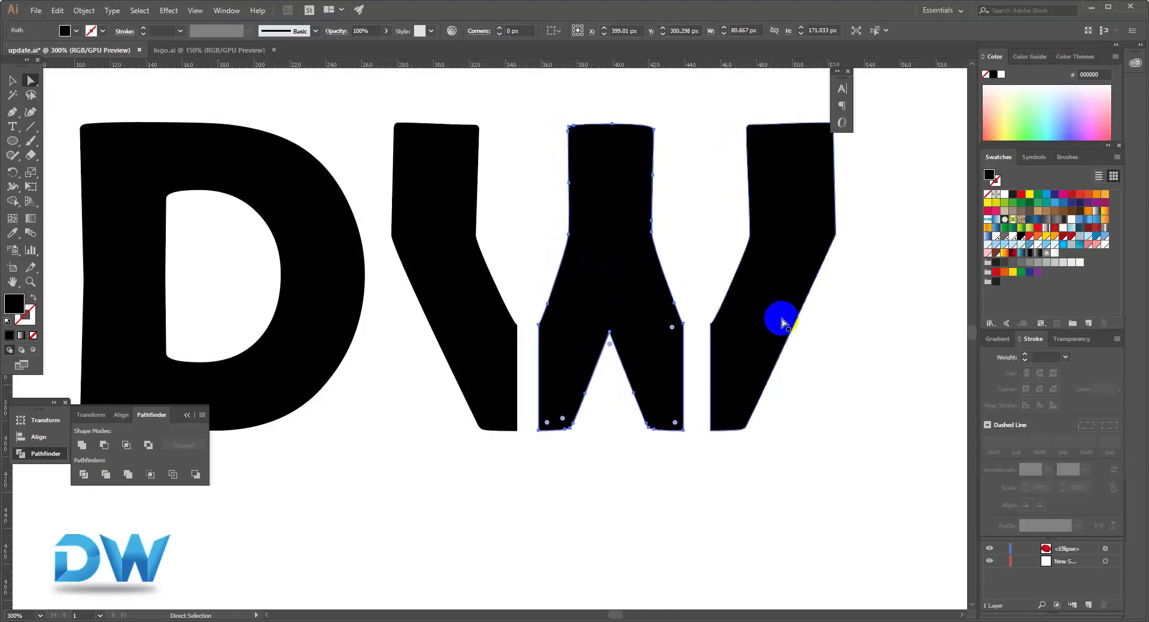
{"action": "key", "text": "Right"}
{"action": "key", "text": "Right"}
{"action": "key", "text": "Right"}
{"action": "key", "text": "Right"}
{"action": "key", "text": "Right"}
{"action": "key", "text": "Right"}
{"action": "key", "text": "Right"}
{"action": "key", "text": "Right"}
{"action": "key", "text": "Right"}
{"action": "key", "text": "Right"}
{"action": "key", "text": "Right"}
{"action": "key", "text": "Right"}
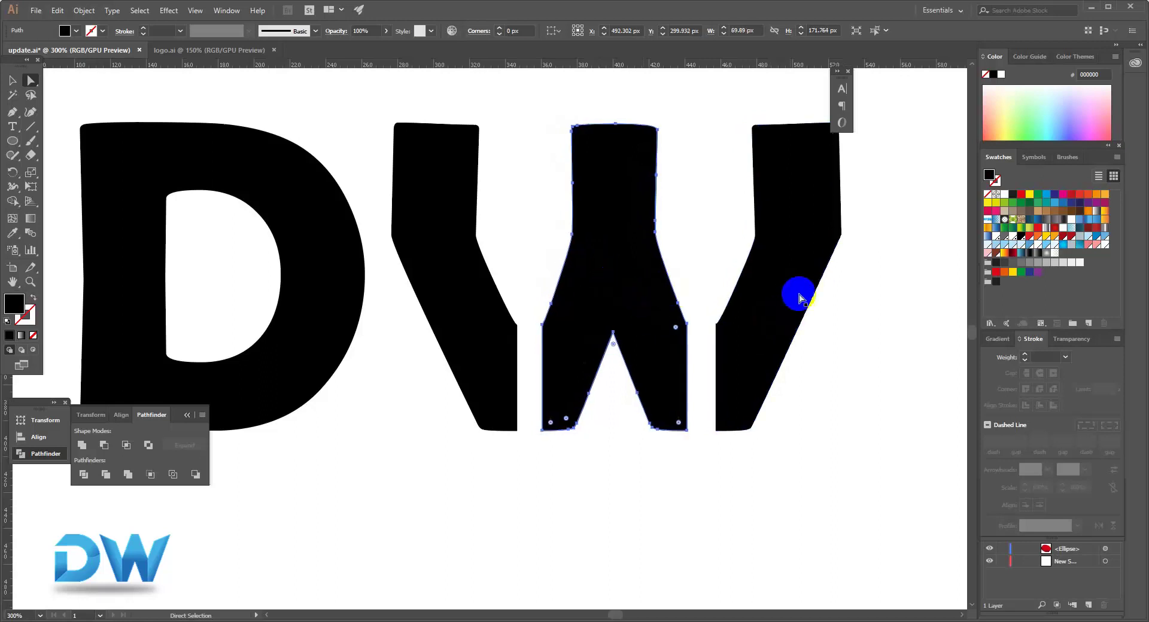
{"action": "left_click", "coordinate": [796, 300]}
{"action": "key", "text": "Right"}
{"action": "left_click", "coordinate": [634, 294]}
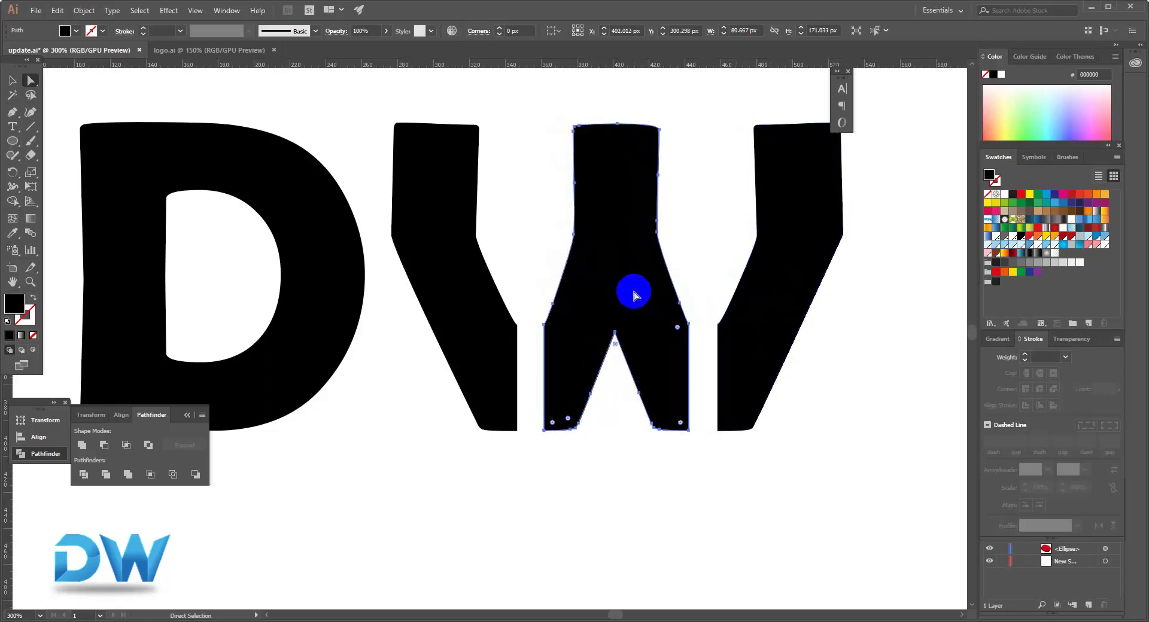
{"action": "key", "text": "Right"}
{"action": "key", "text": "Right"}
{"action": "key", "text": "Right"}
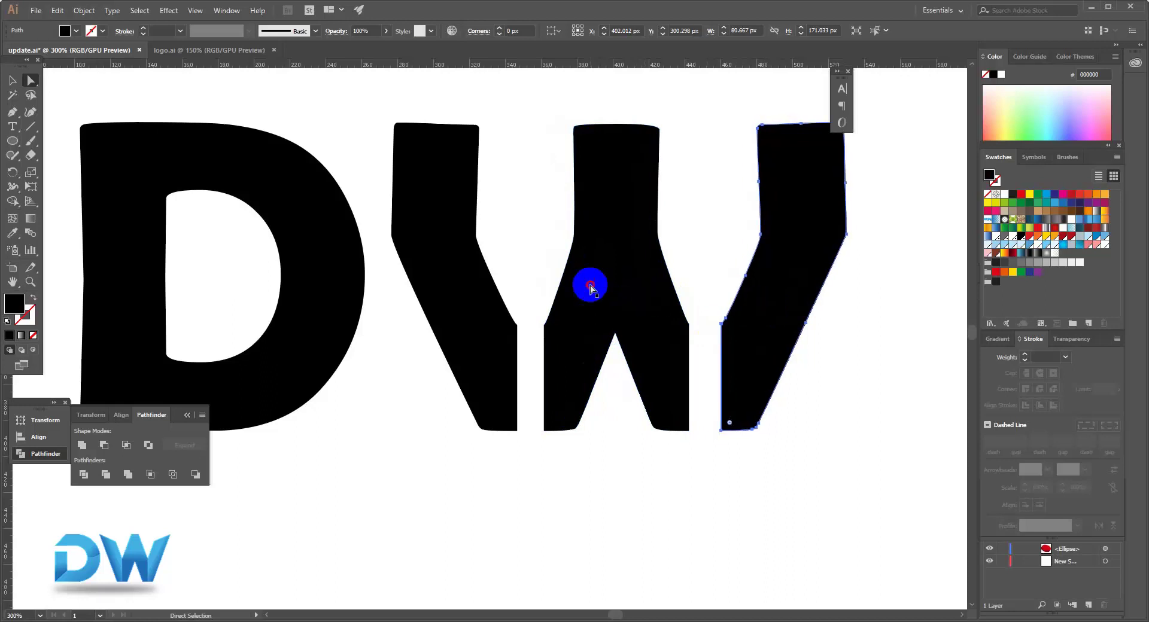
{"action": "left_click", "coordinate": [590, 287]}
{"action": "key", "text": "Right"}
{"action": "key", "text": "Right"}
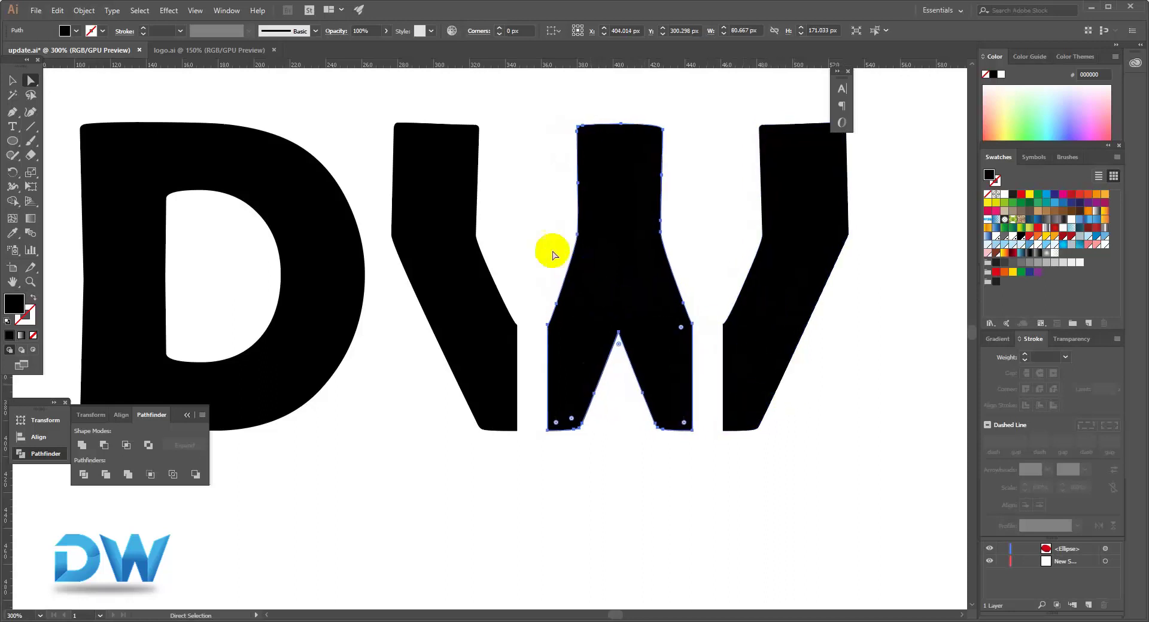
Step: Ungroup the divided DW letter shapes
{"action": "left_click", "coordinate": [12, 80]}
{"action": "left_click", "coordinate": [426, 216]}
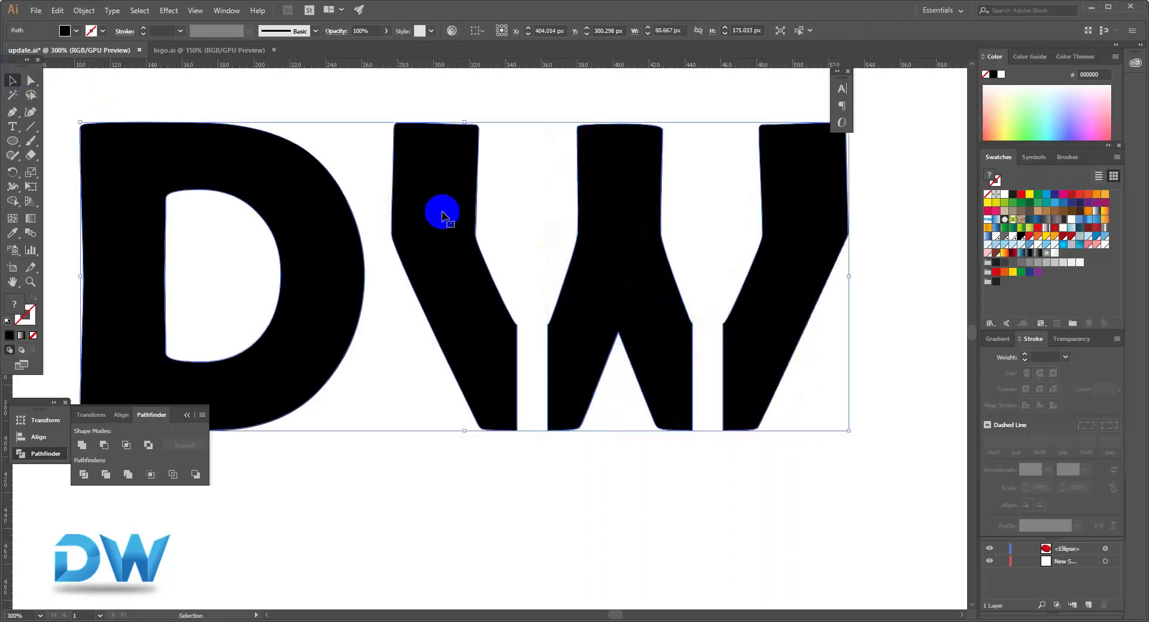
{"action": "right_click", "coordinate": [466, 221]}
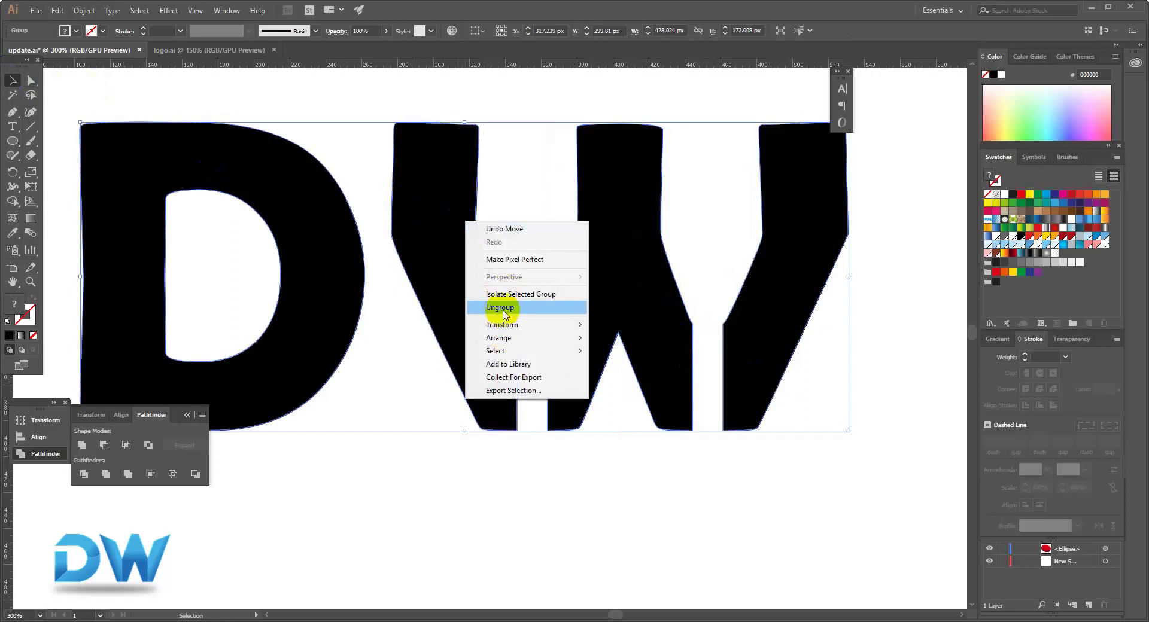
{"action": "left_click", "coordinate": [502, 308]}
Step: Distribute the three pieces of the W evenly by their horizontal centers
{"action": "left_click_drag", "start_coordinate": [892, 438], "coordinate": [476, 283]}
{"action": "left_click", "coordinate": [83, 475]}
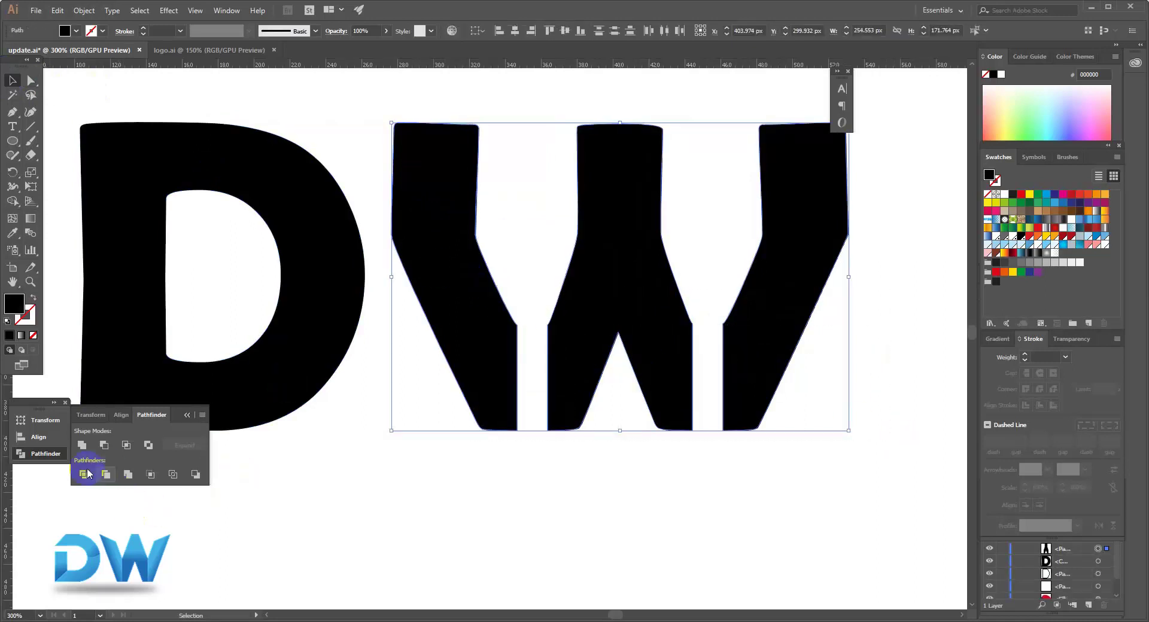
{"action": "left_click", "coordinate": [39, 437]}
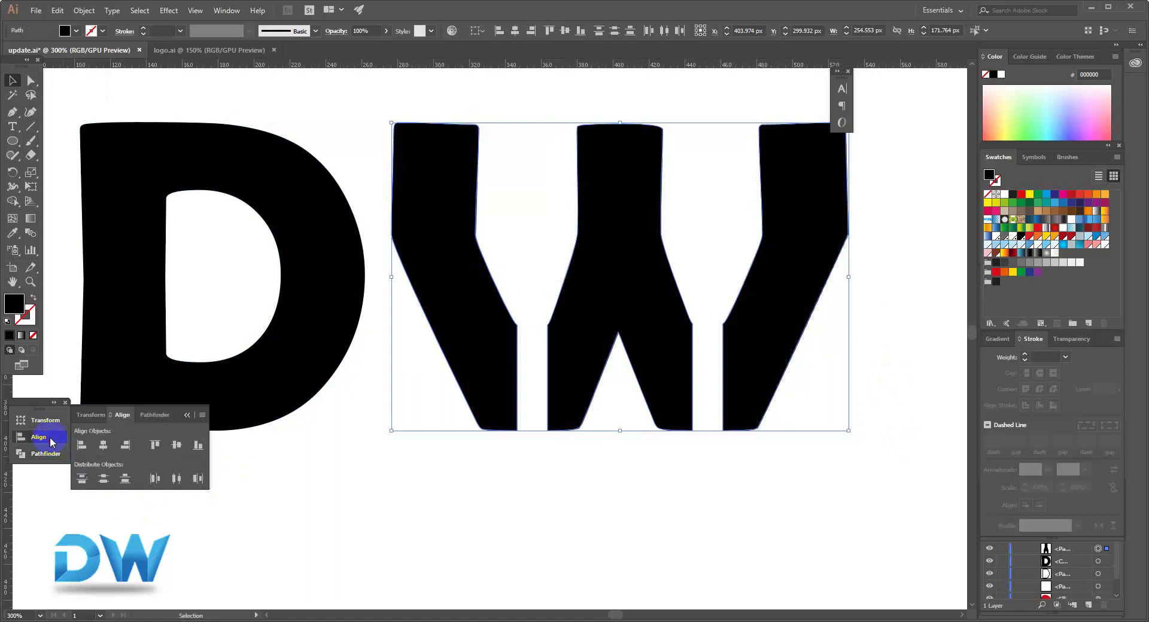
{"action": "left_click", "coordinate": [175, 479]}
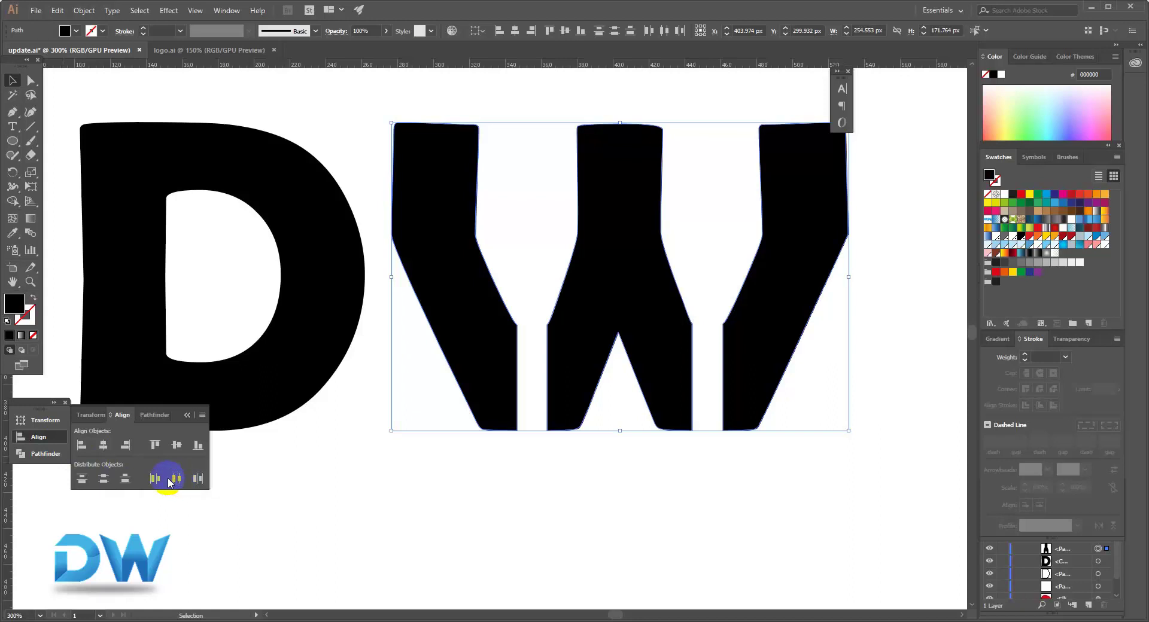
Step: Draw a rectangle about 25 × 116 px over the D's lower half, starting at the straight left edge of its inner opening
{"action": "left_click_drag", "start_coordinate": [476, 375], "coordinate": [501, 377]}
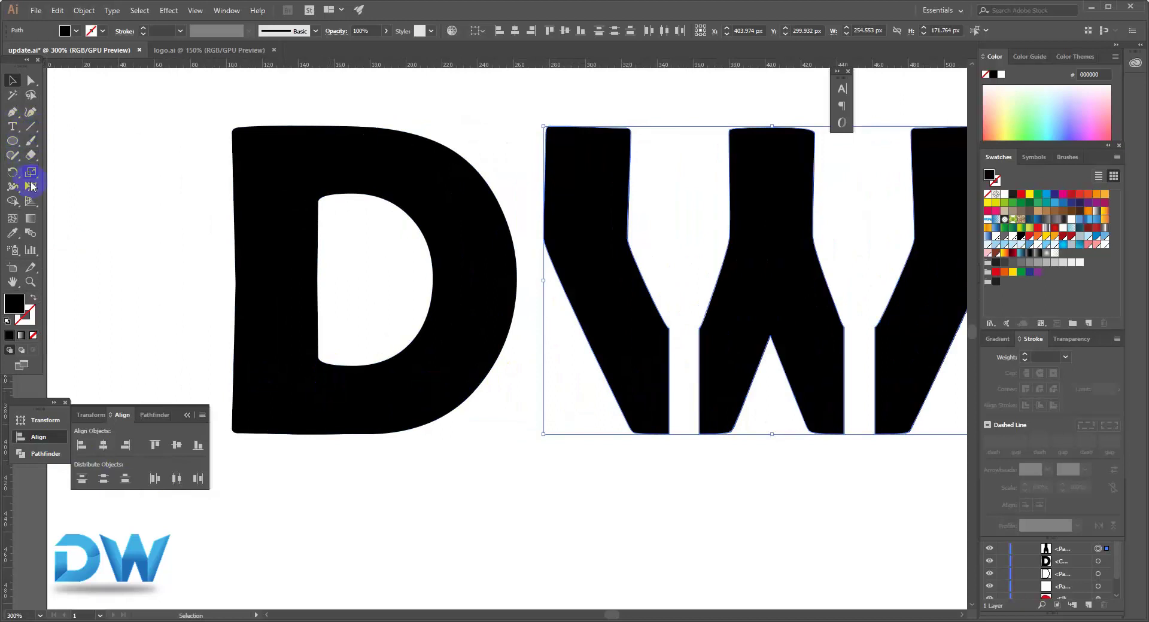
{"action": "left_click_drag", "start_coordinate": [13, 148], "coordinate": [84, 141]}
{"action": "left_click_drag", "start_coordinate": [317, 291], "coordinate": [362, 498]}
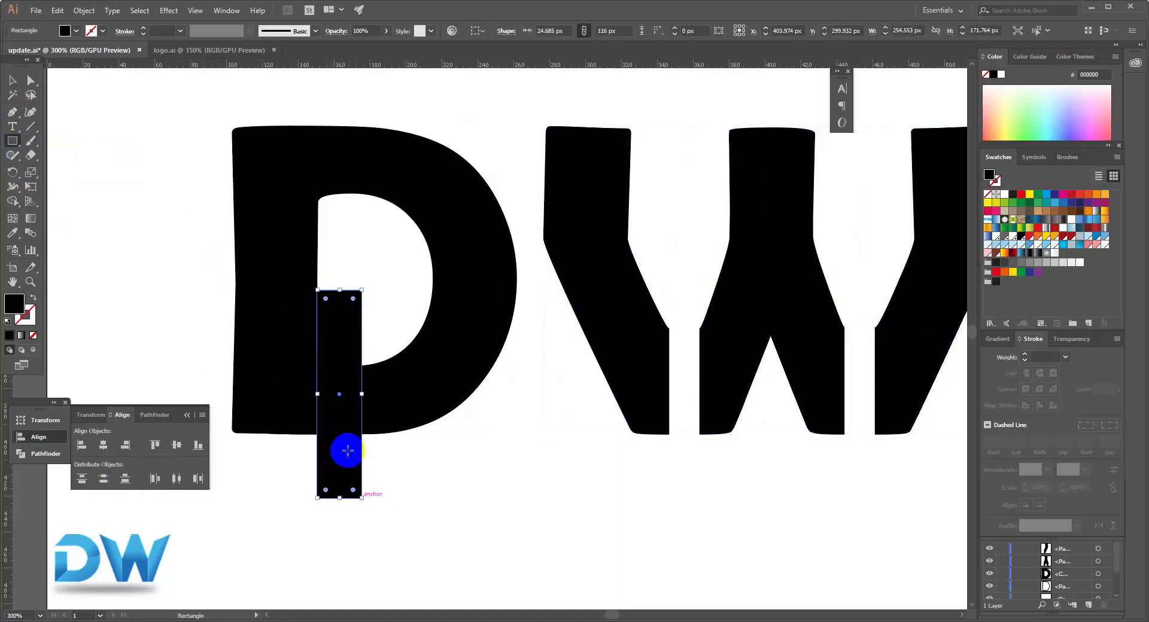
Step: Fill the rectangle yellow and, in Outline view, line its edge up with the straight side of the D's inner opening
{"action": "left_click", "coordinate": [1028, 195]}
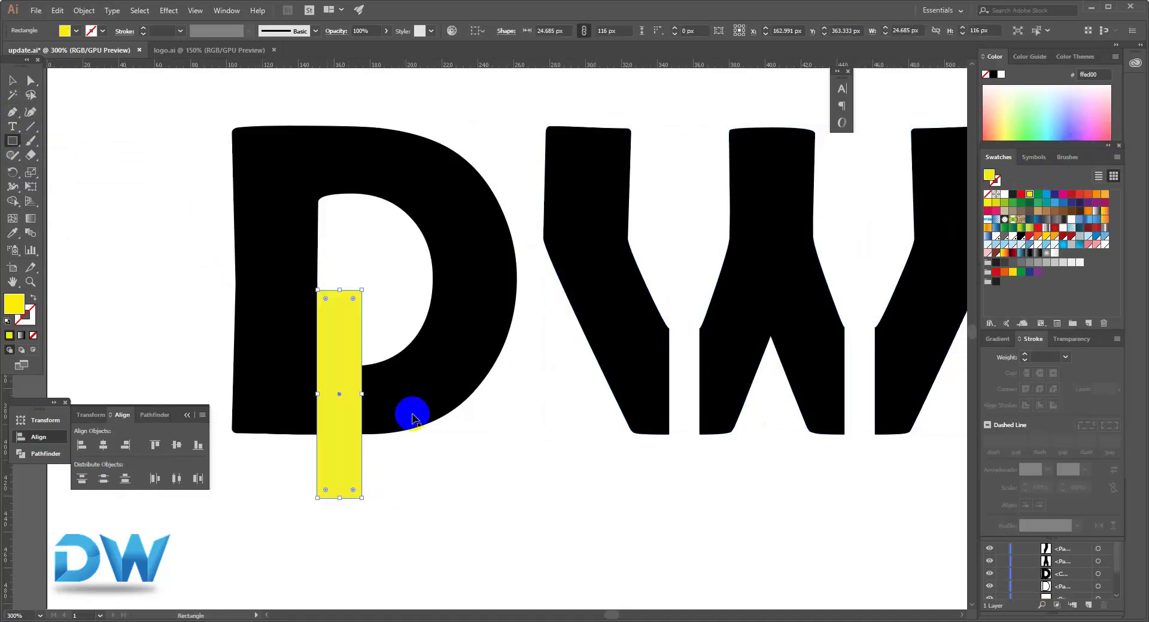
{"action": "left_click", "coordinate": [337, 396], "text": "ctrl"}
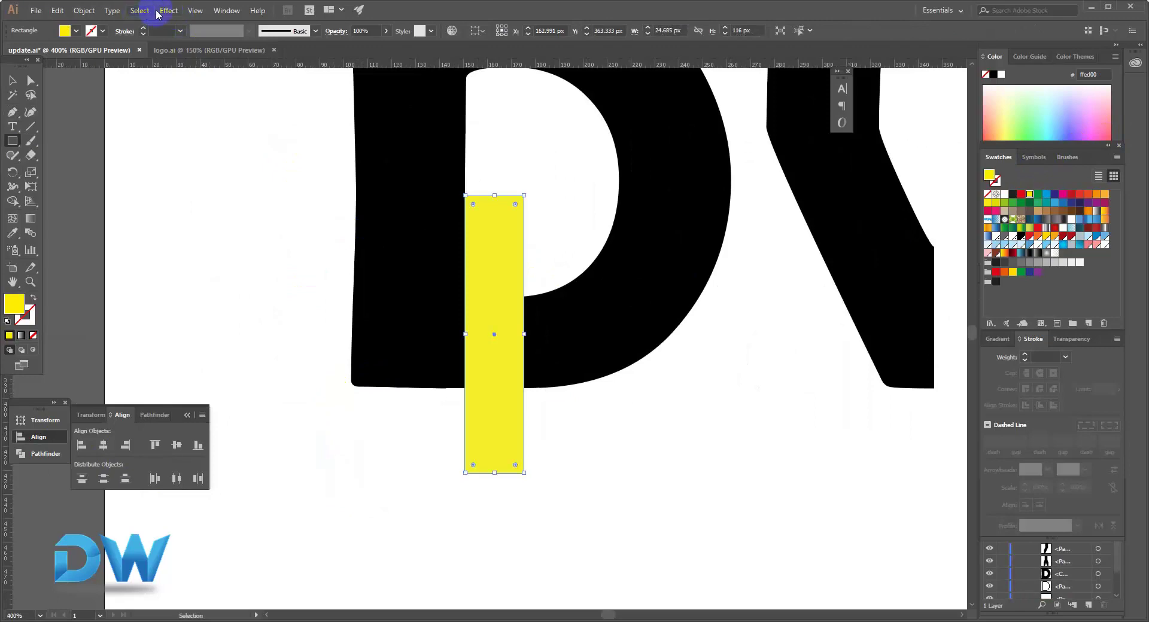
{"action": "left_click", "coordinate": [190, 15]}
{"action": "left_click", "coordinate": [202, 25]}
{"action": "left_click", "coordinate": [548, 253], "text": "ctrl"}
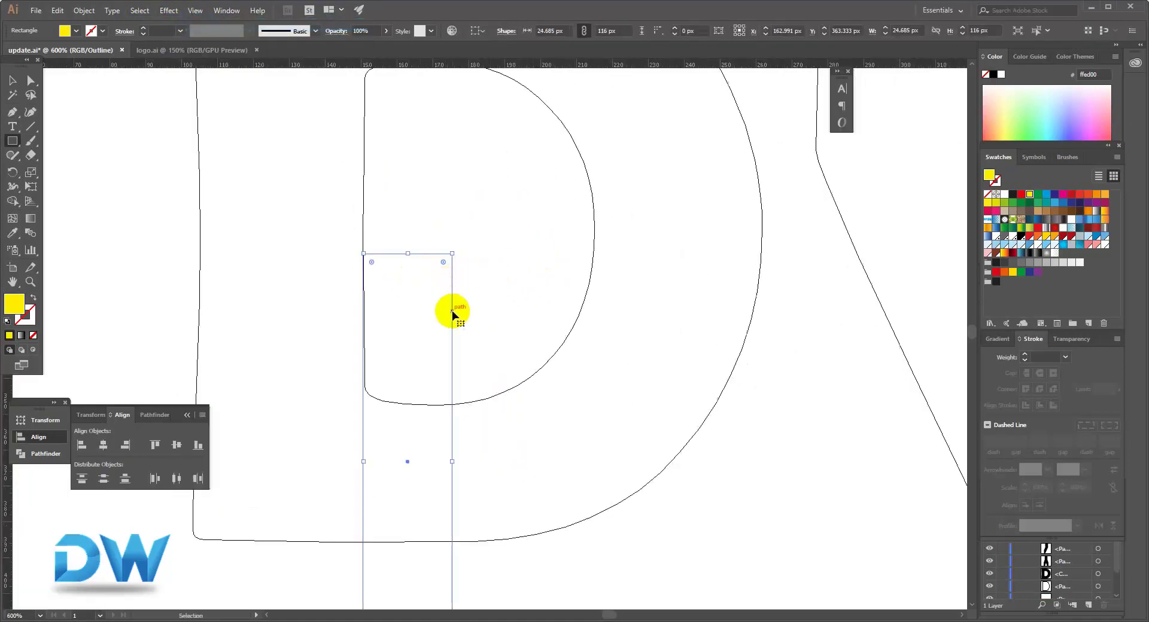
{"action": "mouse_move", "coordinate": [452, 311]}
{"action": "left_mouse_down"}
{"action": "mouse_move", "coordinate": [467, 316]}
{"action": "mouse_move", "coordinate": [454, 306]}
{"action": "left_mouse_up"}
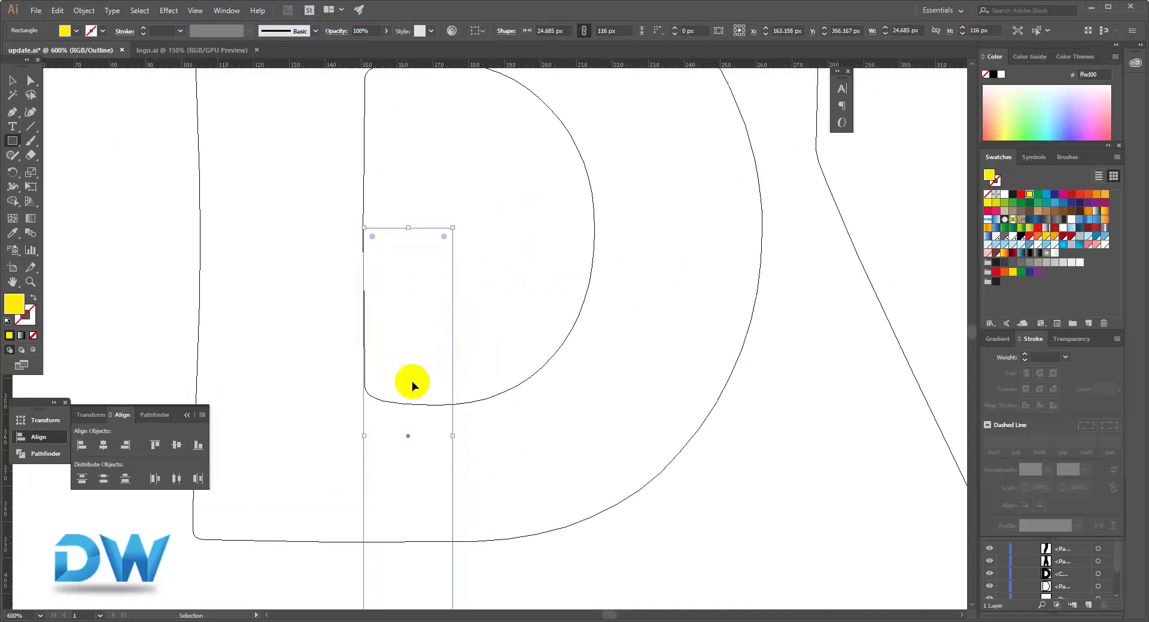
Step: Divide the D with the overlapping rectangle using the Pathfinder Divide operation
{"action": "key", "text": "ctrl+minus"}
{"action": "key", "text": "ctrl+minus"}
{"action": "left_click_drag", "start_coordinate": [422, 346], "coordinate": [309, 373]}
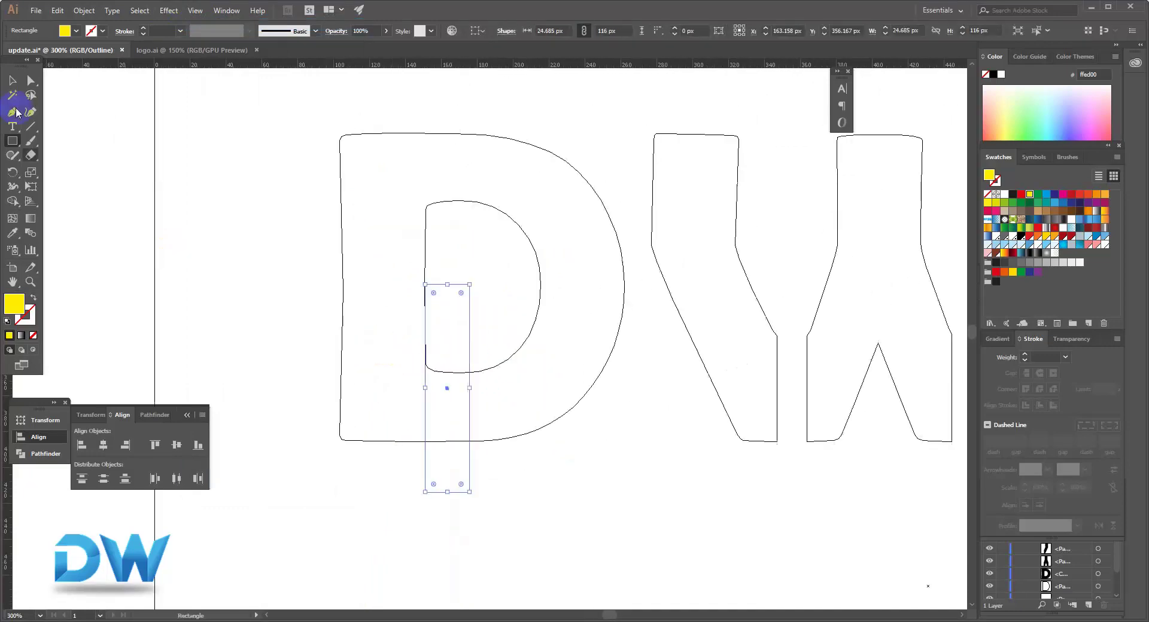
{"action": "key", "text": "v"}
{"action": "left_click_drag", "start_coordinate": [316, 278], "coordinate": [483, 463]}
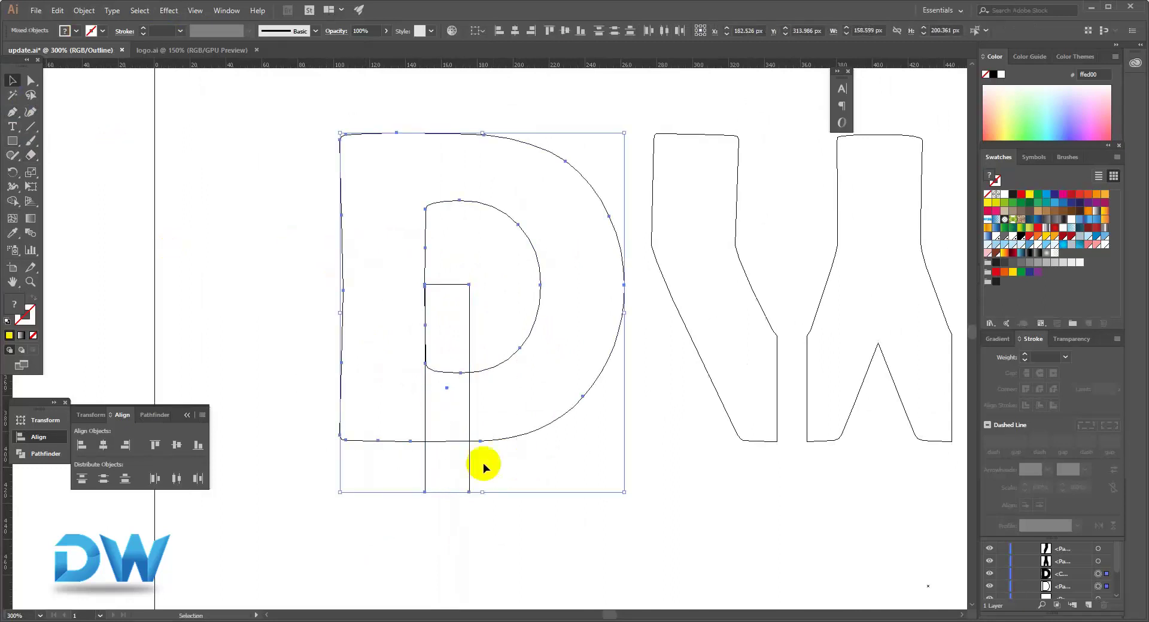
{"action": "left_click", "coordinate": [46, 459]}
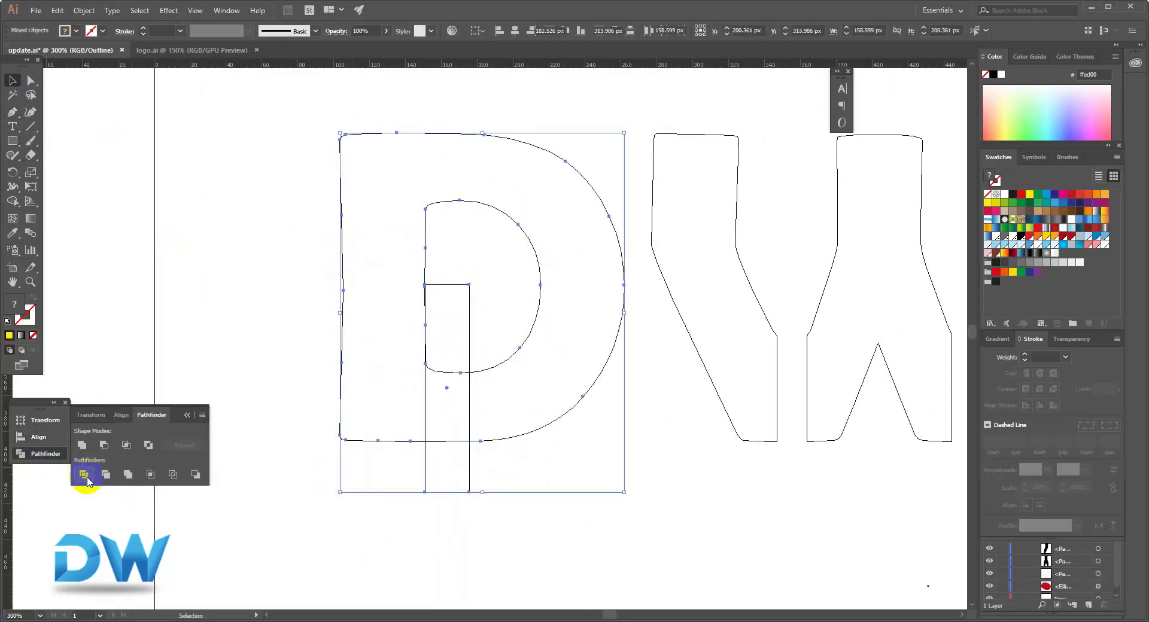
{"action": "left_click", "coordinate": [86, 477]}
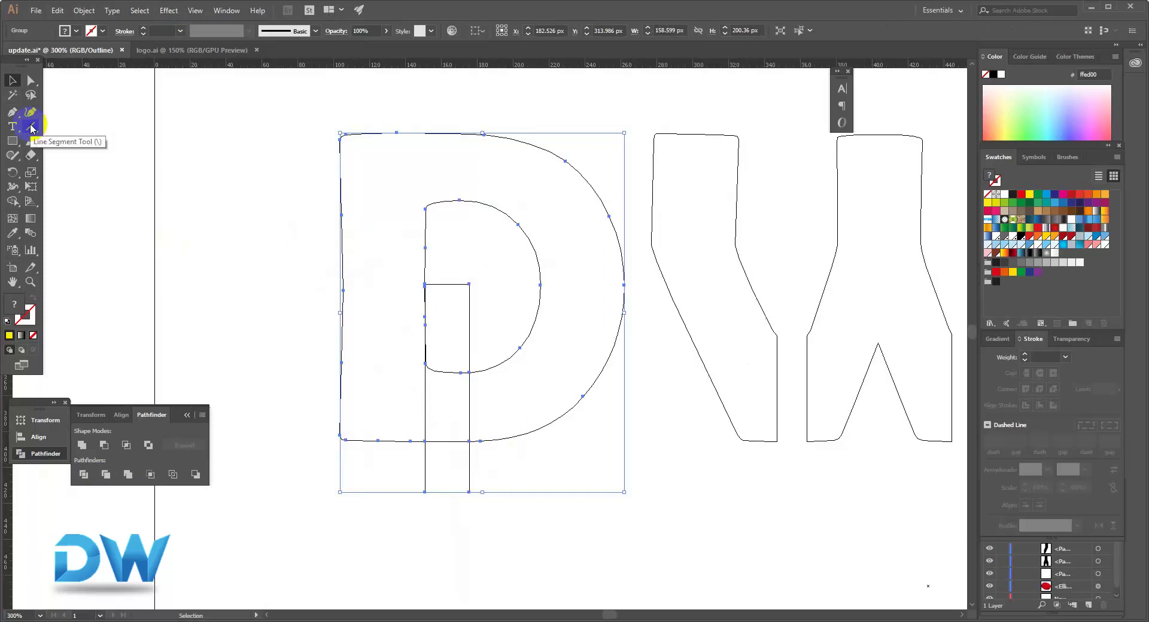
Step: Delete the divided rectangle pieces to leave a gap in the D's lower part, and return to Preview view
{"action": "left_click", "coordinate": [31, 80]}
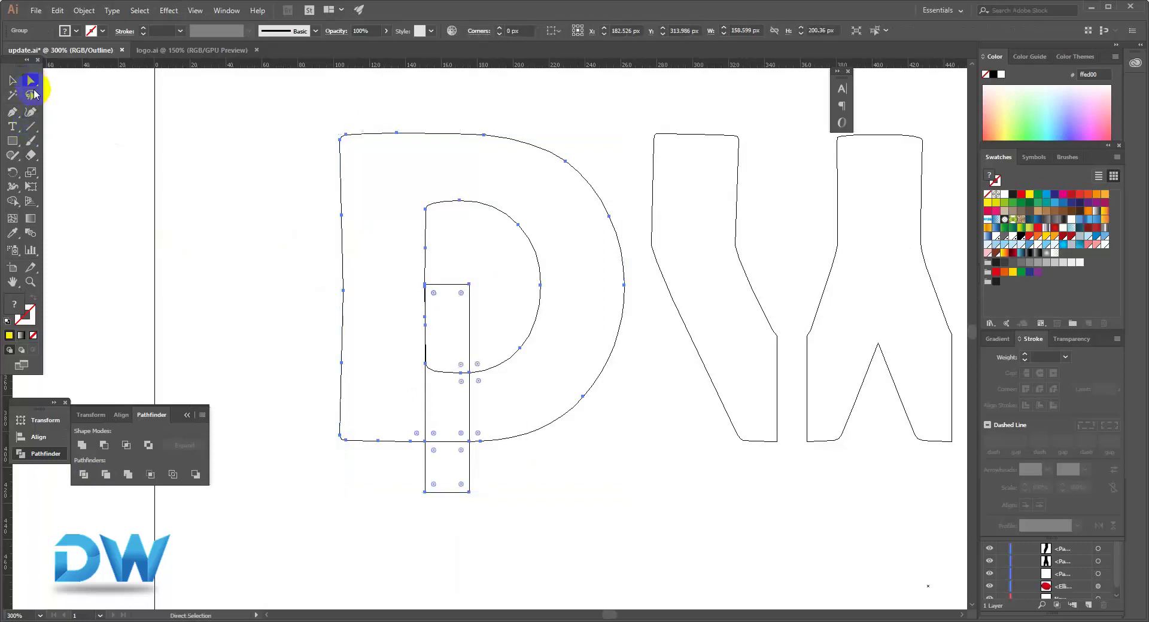
{"action": "left_click_drag", "start_coordinate": [441, 248], "coordinate": [461, 539]}
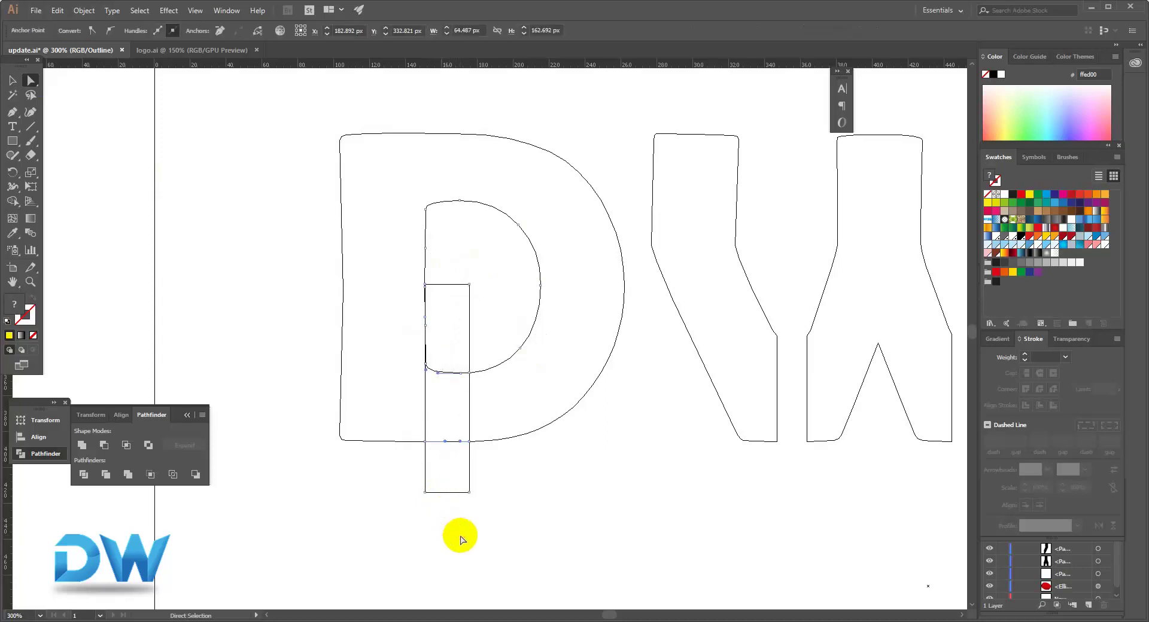
{"action": "key", "text": "Delete"}
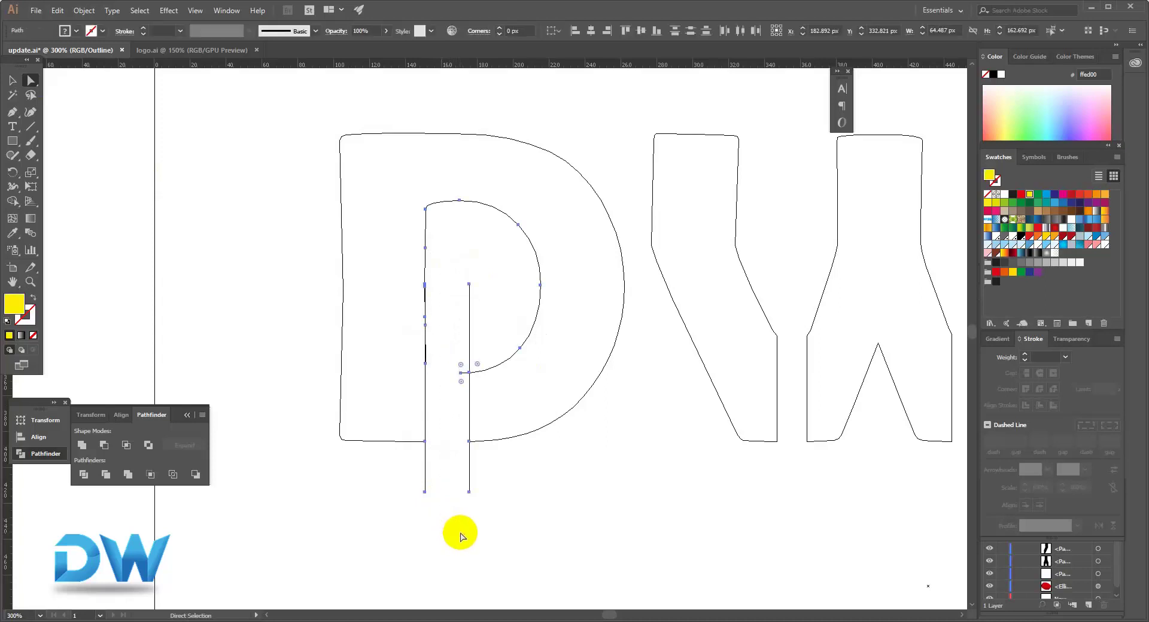
{"action": "key", "text": "Delete"}
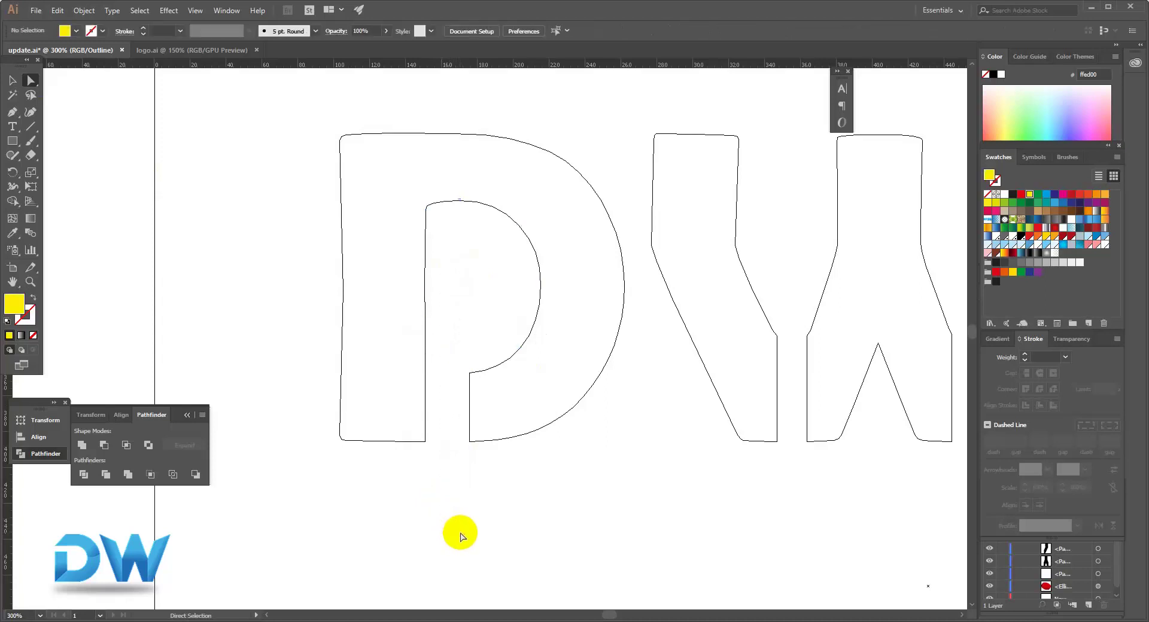
{"action": "left_click", "coordinate": [196, 11]}
{"action": "left_click", "coordinate": [202, 21]}
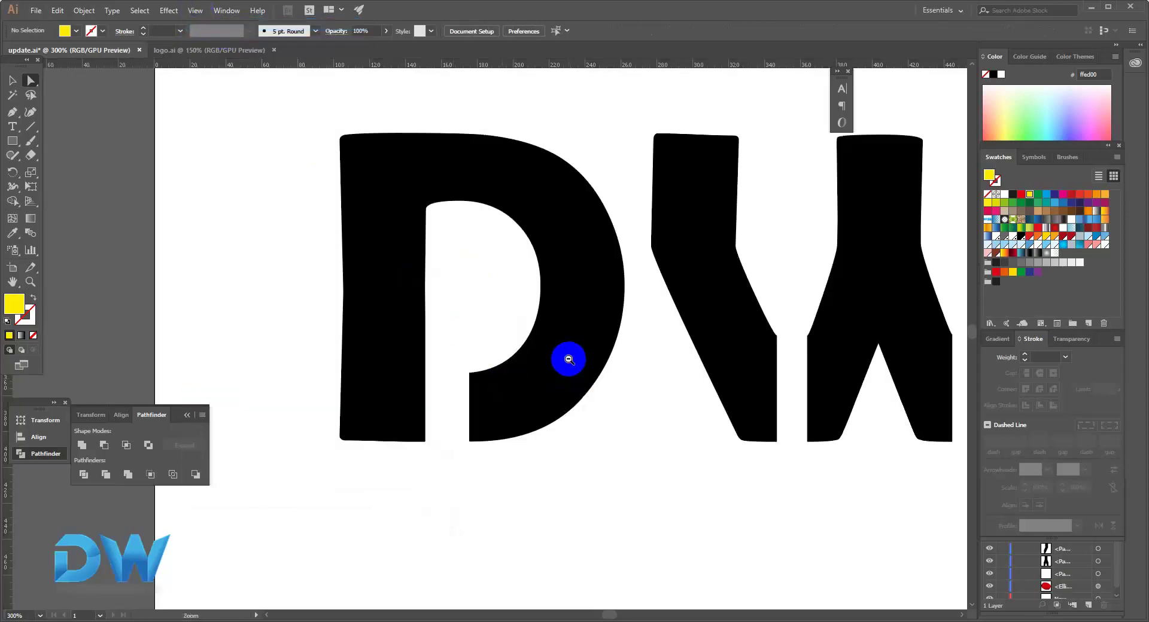
Step: Group the D and all three pieces of the W together
{"action": "left_click", "coordinate": [569, 360], "text": "alt"}
{"action": "left_click_drag", "start_coordinate": [521, 351], "coordinate": [411, 351]}
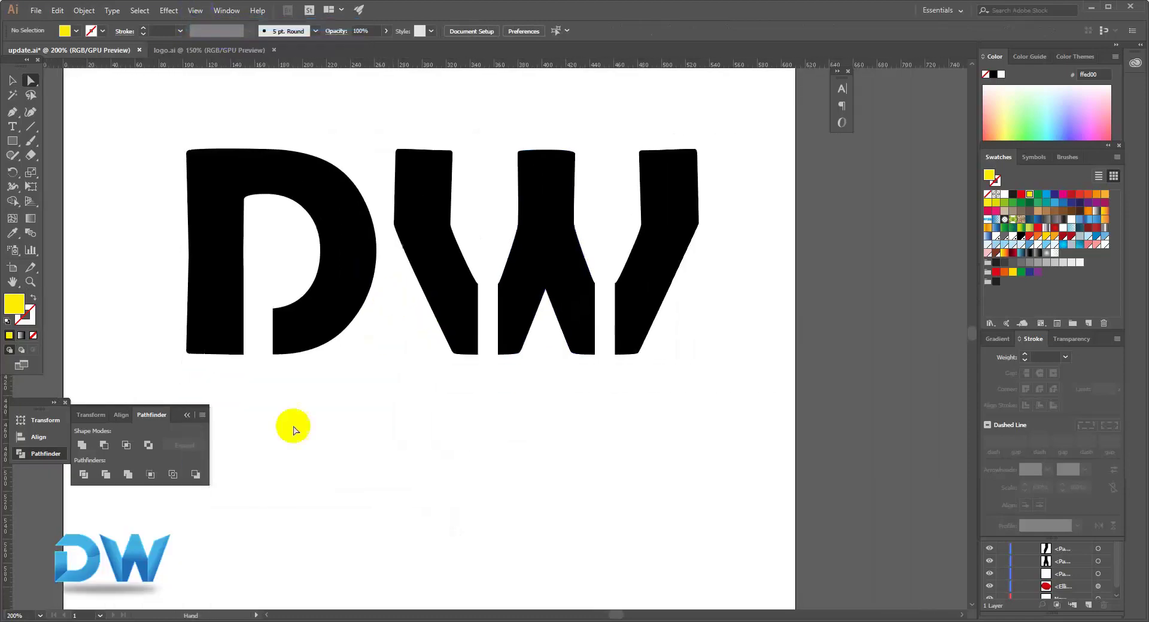
{"action": "left_click", "coordinate": [187, 415]}
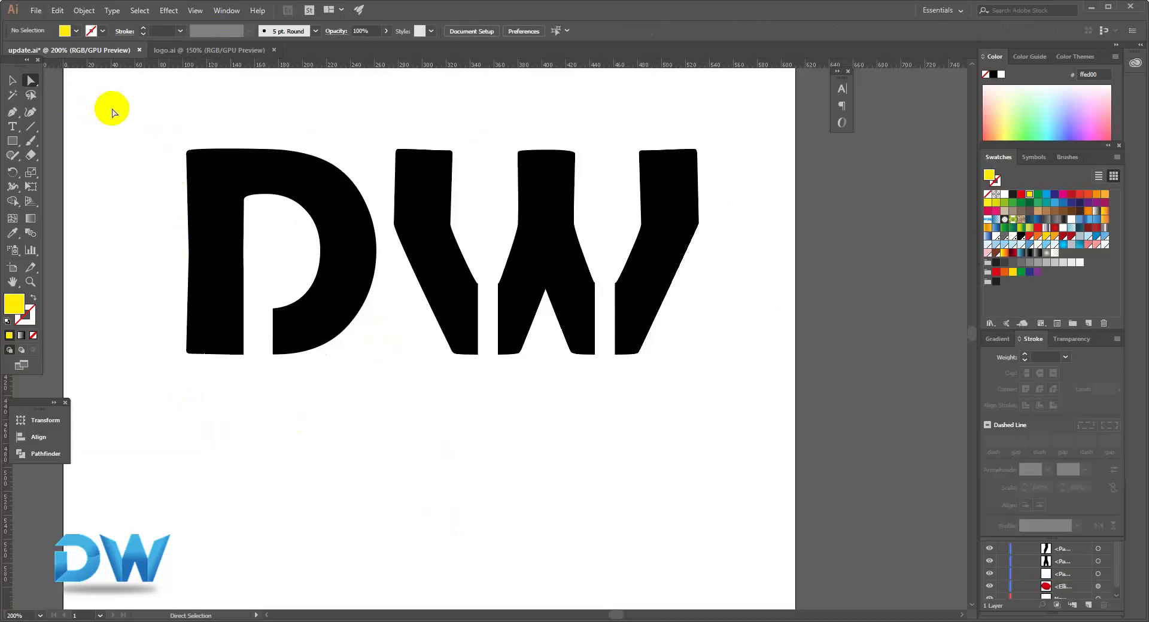
{"action": "left_click_drag", "start_coordinate": [112, 110], "coordinate": [739, 428]}
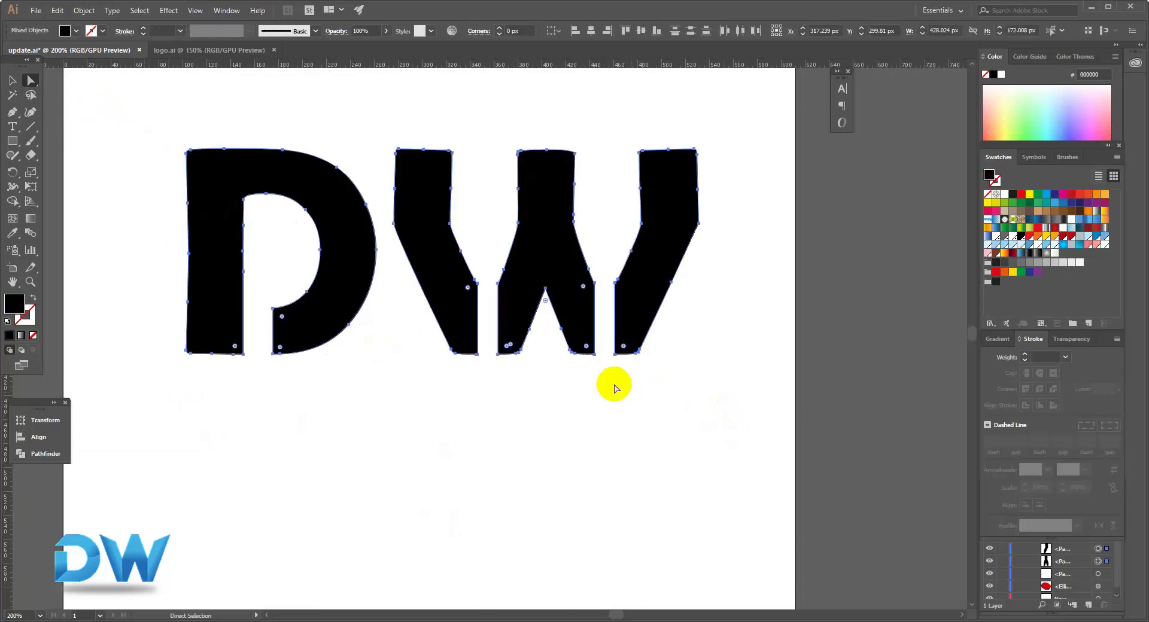
{"action": "left_click", "coordinate": [513, 325]}
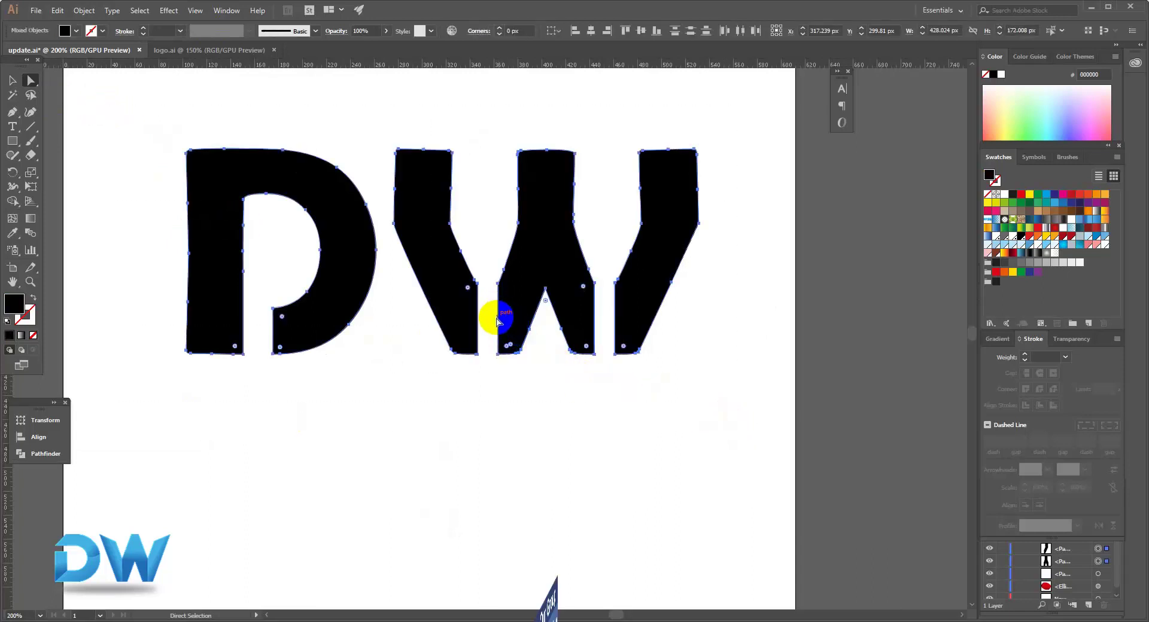
{"action": "right_click", "coordinate": [448, 287]}
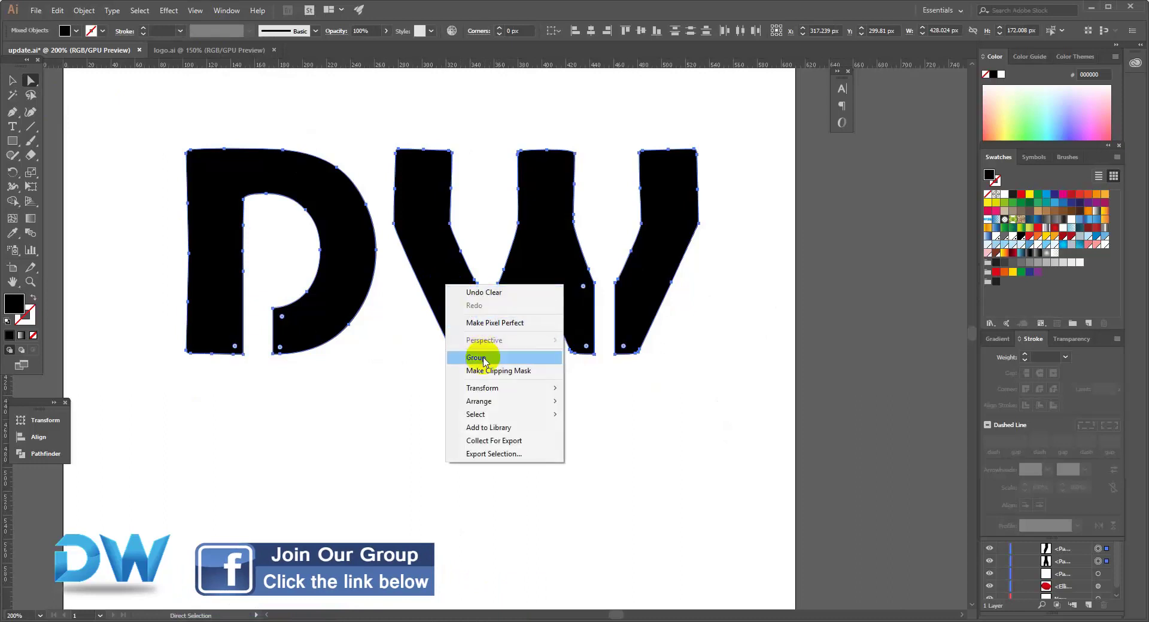
{"action": "left_click", "coordinate": [475, 357]}
{"action": "key", "text": "ctrl+minus"}
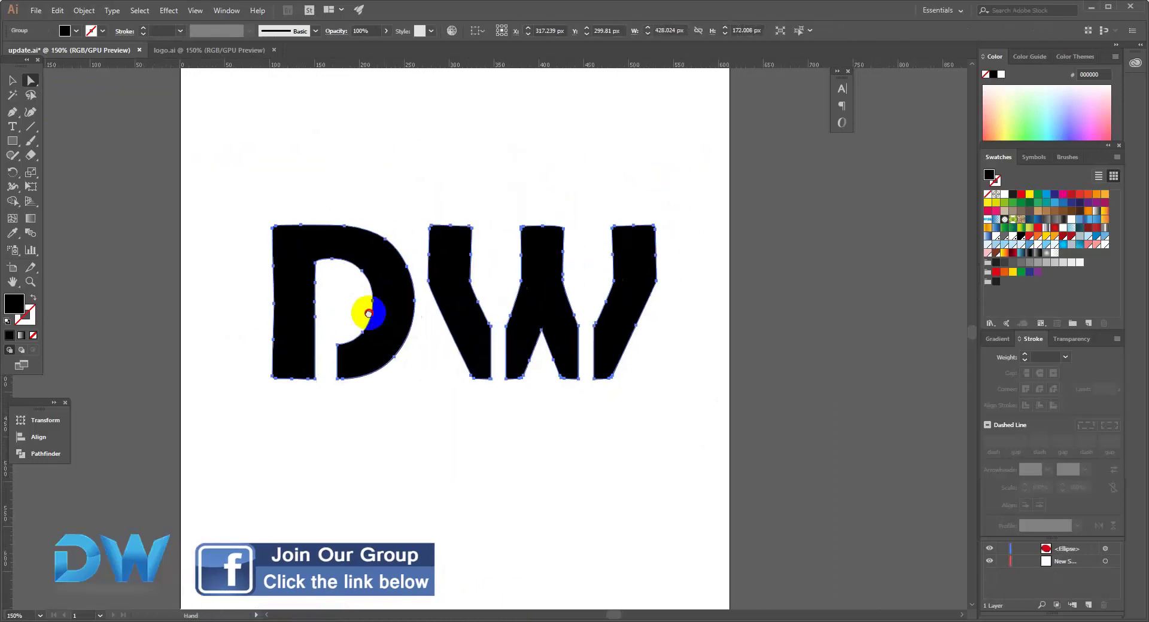
{"action": "left_click", "coordinate": [169, 11]}
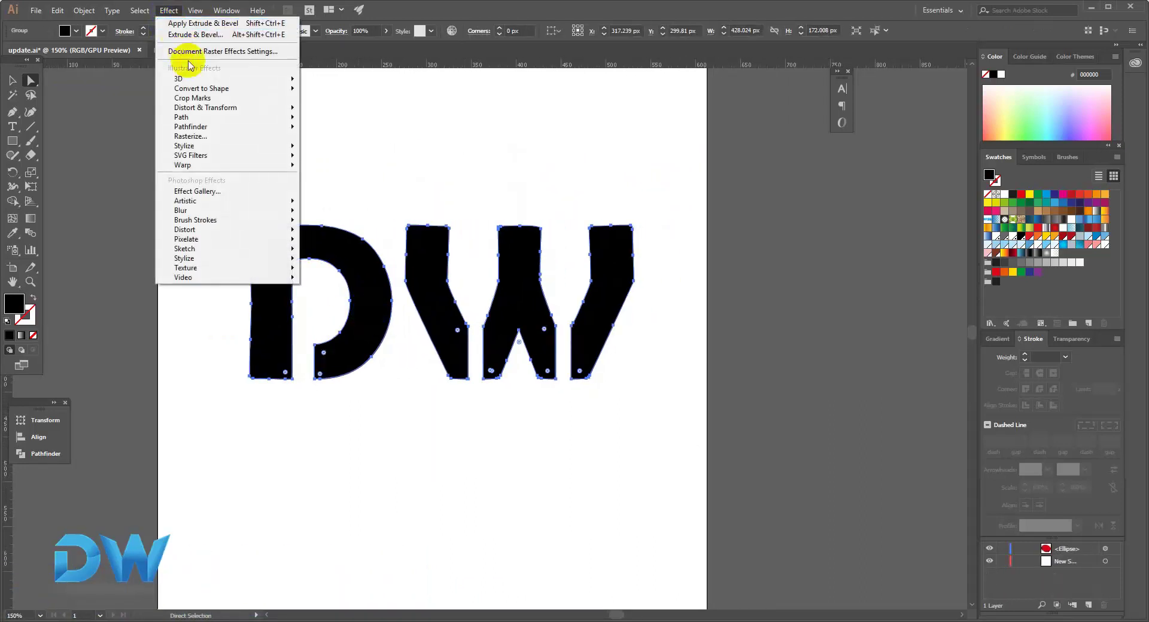
{"action": "mouse_move", "coordinate": [198, 79]}
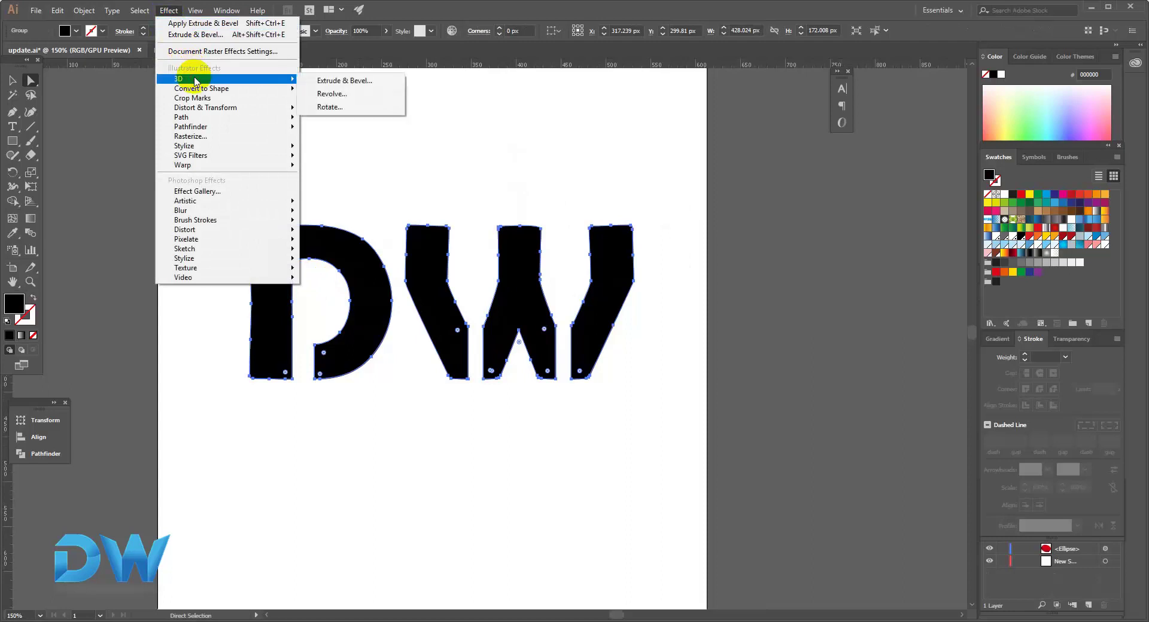
{"action": "left_click", "coordinate": [359, 86]}
{"action": "left_click_drag", "start_coordinate": [735, 148], "coordinate": [605, 120]}
{"action": "left_click_drag", "start_coordinate": [581, 229], "coordinate": [557, 194]}
{"action": "left_click_drag", "start_coordinate": [590, 110], "coordinate": [700, 98]}
{"action": "left_click", "coordinate": [607, 473]}
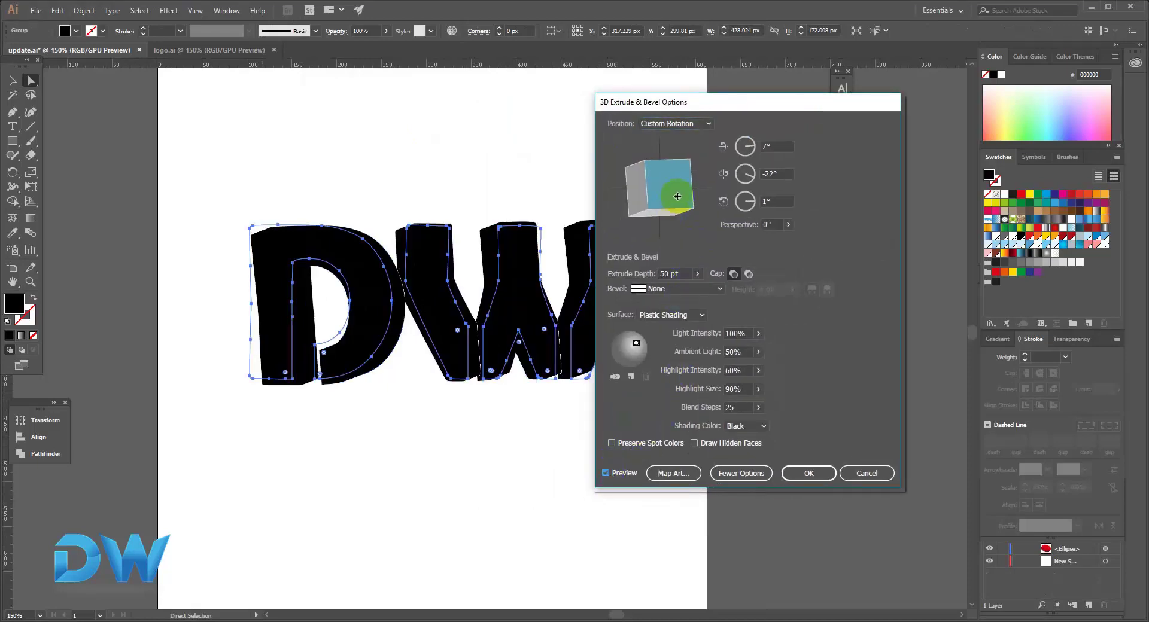
{"action": "mouse_move", "coordinate": [666, 192]}
{"action": "left_mouse_down"}
{"action": "mouse_move", "coordinate": [673, 207]}
{"action": "mouse_move", "coordinate": [672, 195]}
{"action": "left_mouse_up"}
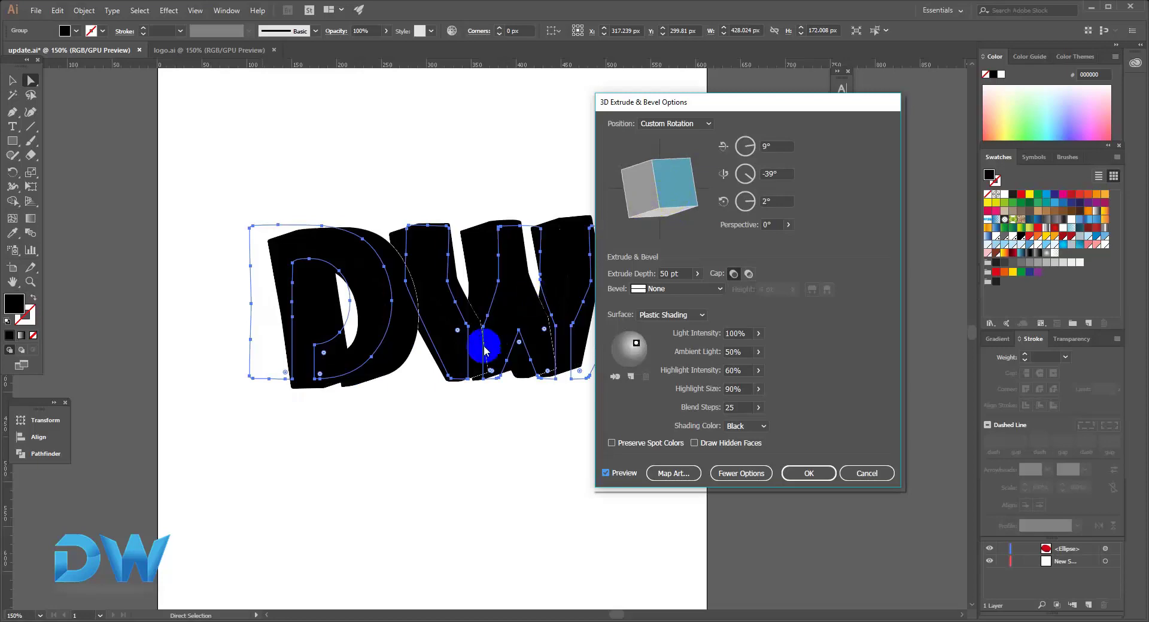
{"action": "left_click", "coordinate": [860, 474]}
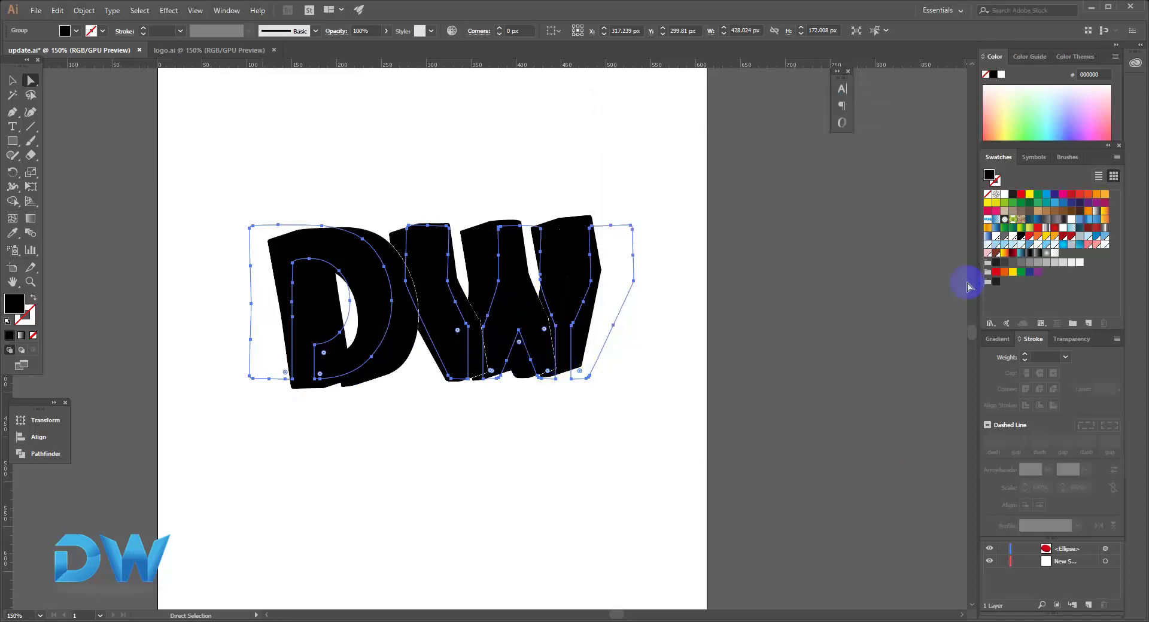
Step: Fill the grouped letters red and preview 3D Extrude & Bevel on them, rotated to about 9° X, -37° Y and 4° Z
{"action": "left_click", "coordinate": [1021, 196]}
{"action": "left_click", "coordinate": [169, 10]}
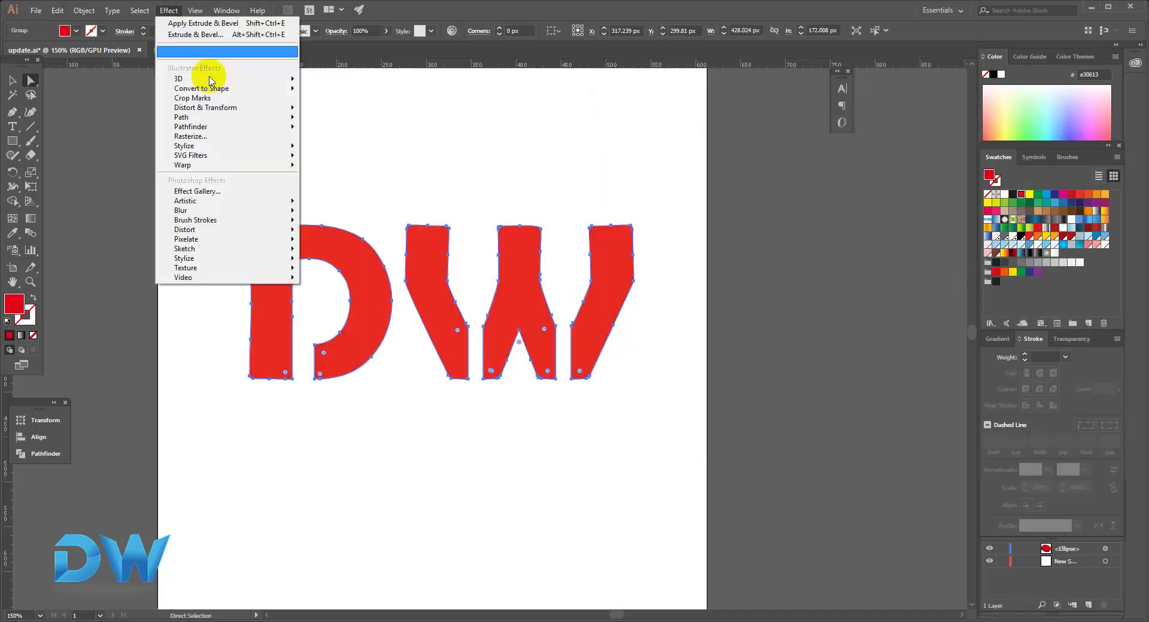
{"action": "mouse_move", "coordinate": [213, 79]}
{"action": "left_click", "coordinate": [355, 79]}
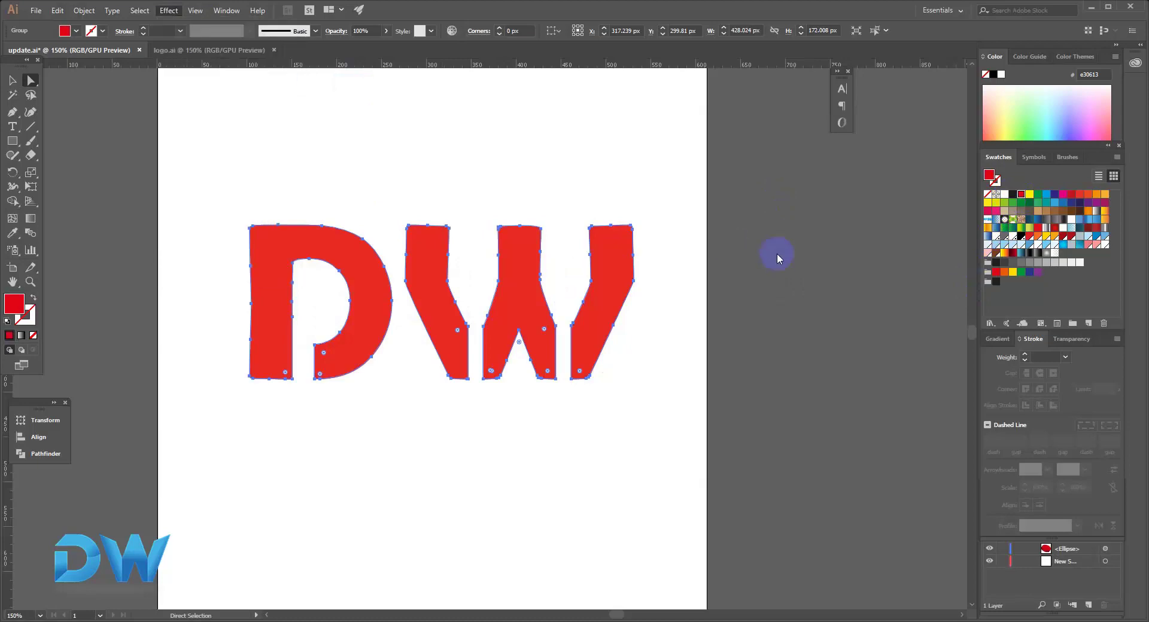
{"action": "left_click_drag", "start_coordinate": [747, 111], "coordinate": [836, 114]}
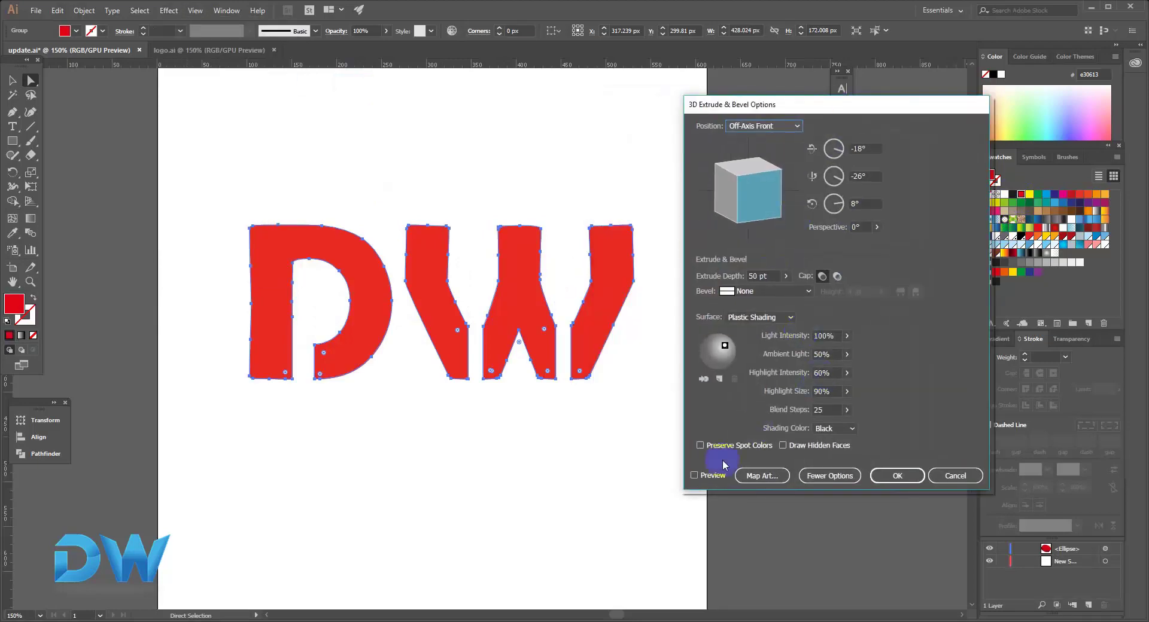
{"action": "left_click", "coordinate": [693, 476]}
{"action": "left_click_drag", "start_coordinate": [788, 195], "coordinate": [781, 187]}
Step: Set the 3D effect's X rotation to 30°, Z rotation to 8° and perspective to 45°
{"action": "left_click", "coordinate": [862, 148]}
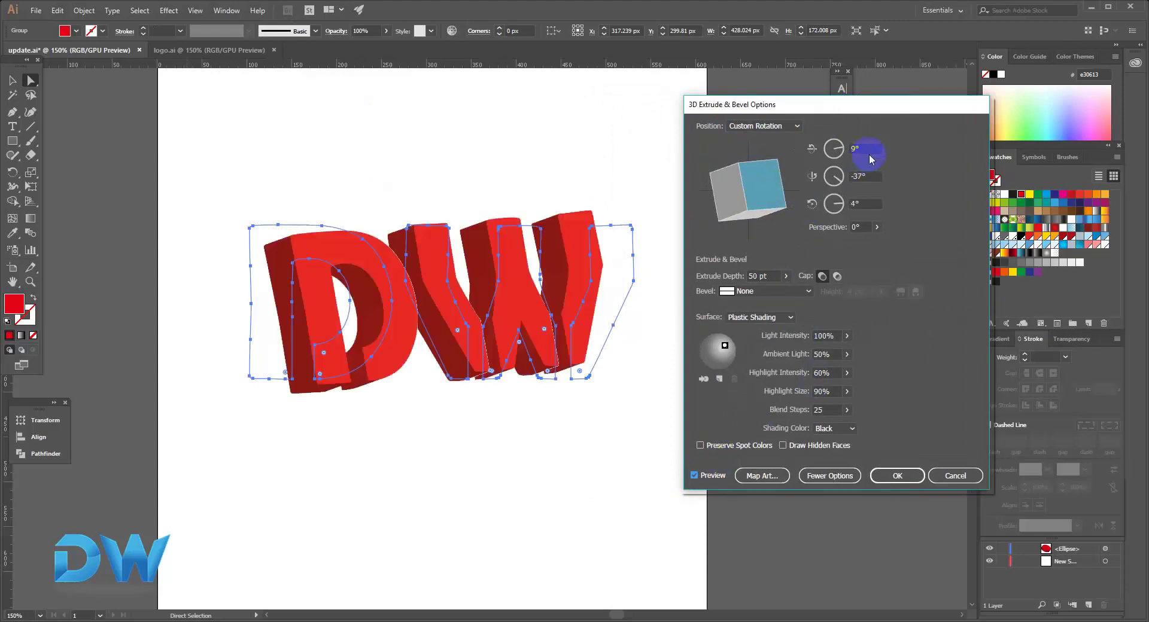
{"action": "type", "text": "30"}
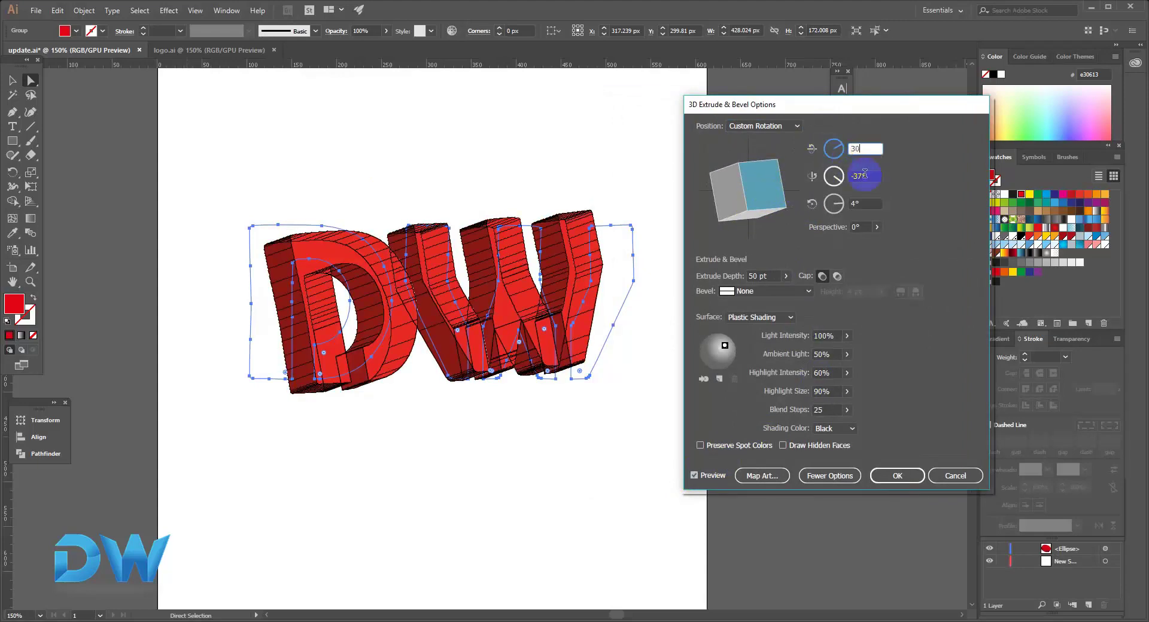
{"action": "left_click_drag", "start_coordinate": [860, 204], "coordinate": [830, 198]}
{"action": "type", "text": "8"}
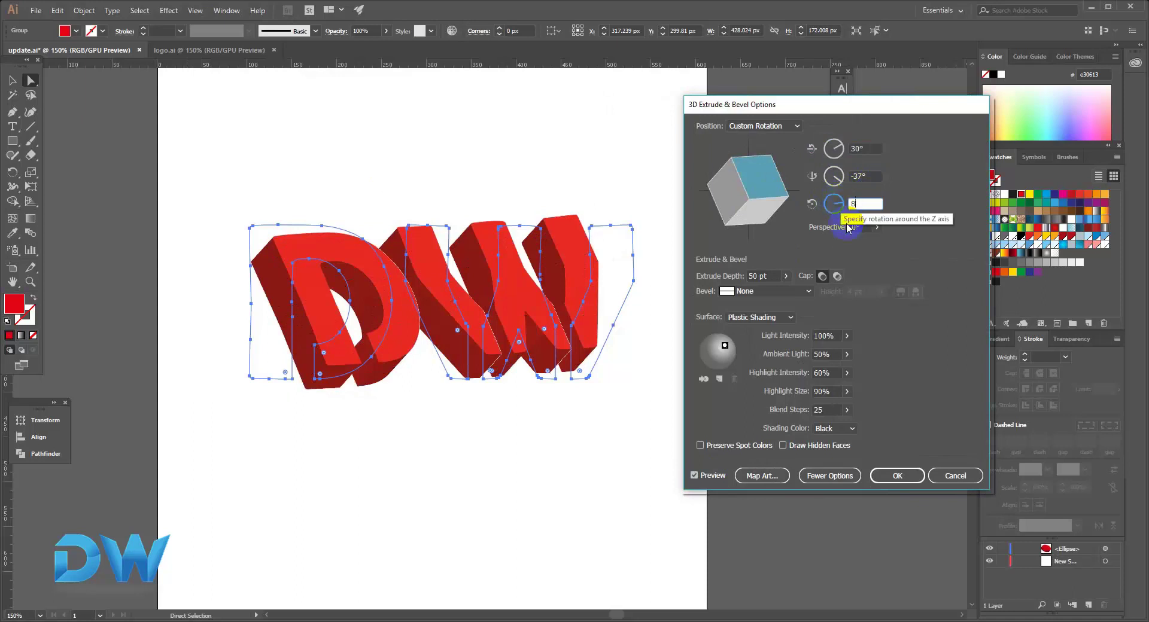
{"action": "left_click", "coordinate": [876, 227]}
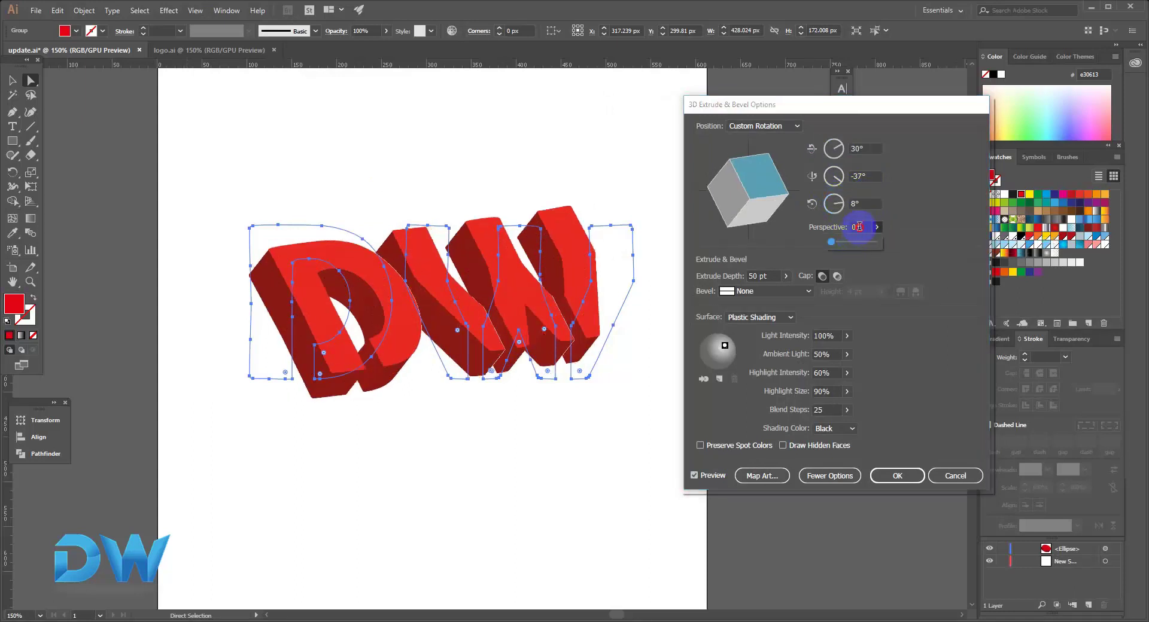
{"action": "left_click", "coordinate": [831, 232]}
{"action": "type", "text": "45"}
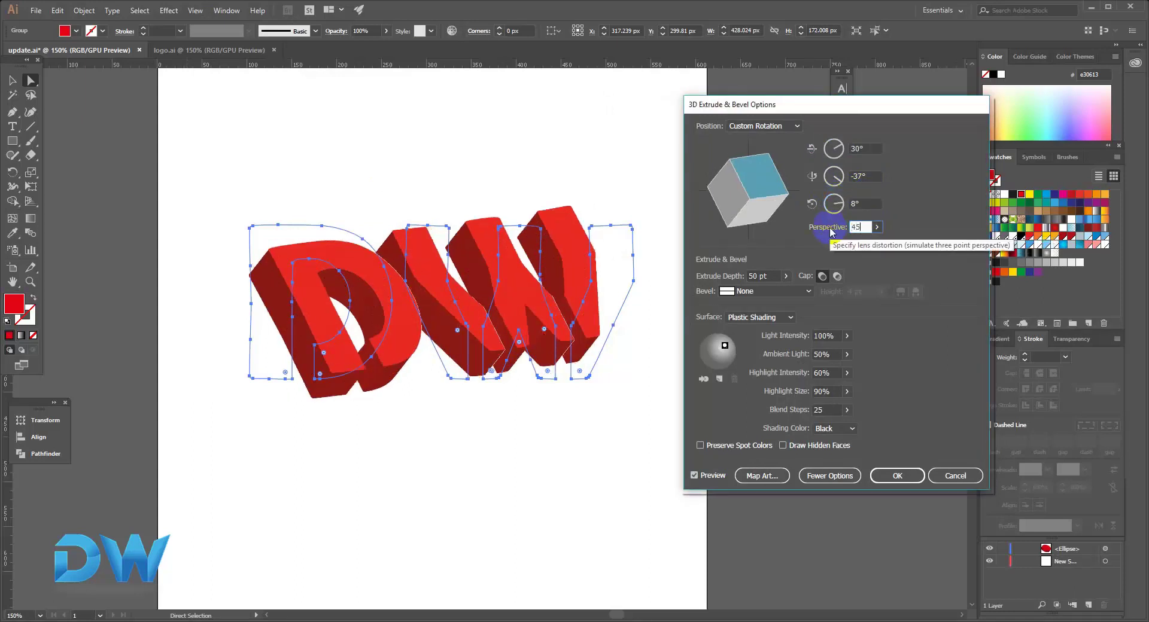
Step: Turn the 3D lettering freehand to about 22° X, -37° Y and 7° Z, and apply the Extrude & Bevel effect
{"action": "left_click", "coordinate": [869, 202]}
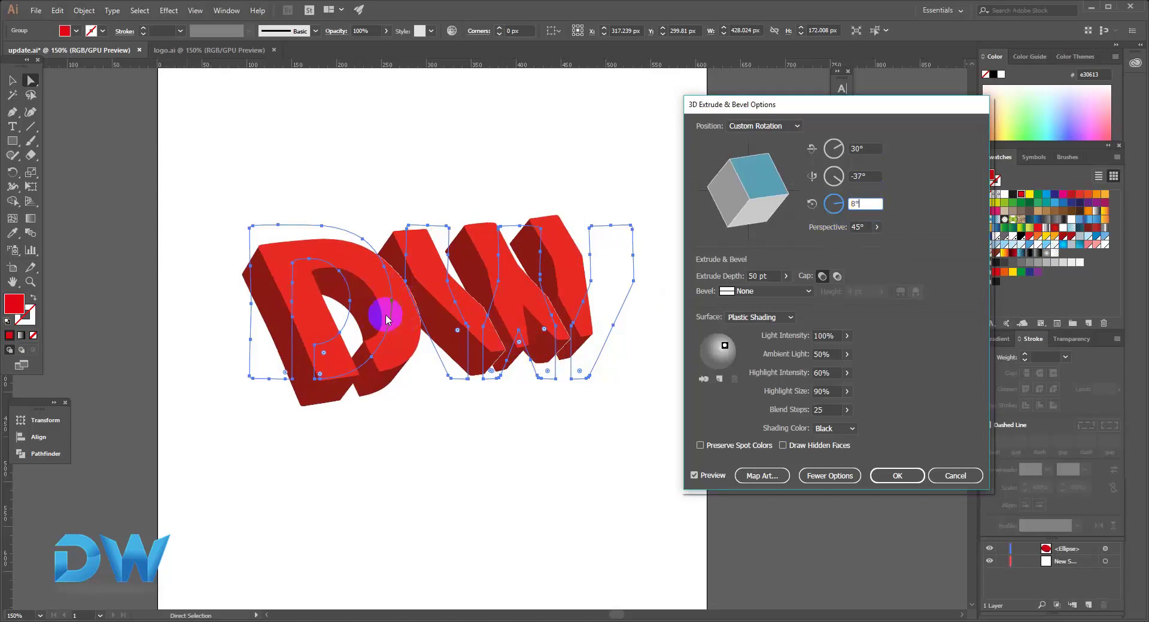
{"action": "left_click", "coordinate": [729, 228]}
{"action": "left_click_drag", "start_coordinate": [747, 225], "coordinate": [742, 227]}
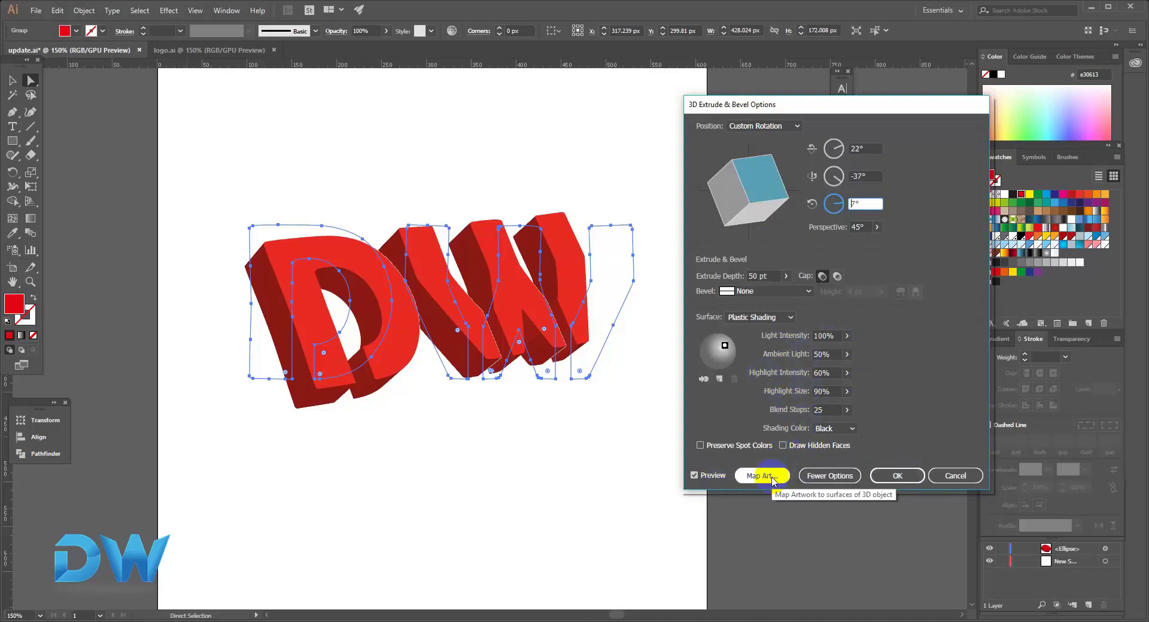
{"action": "left_click", "coordinate": [897, 477]}
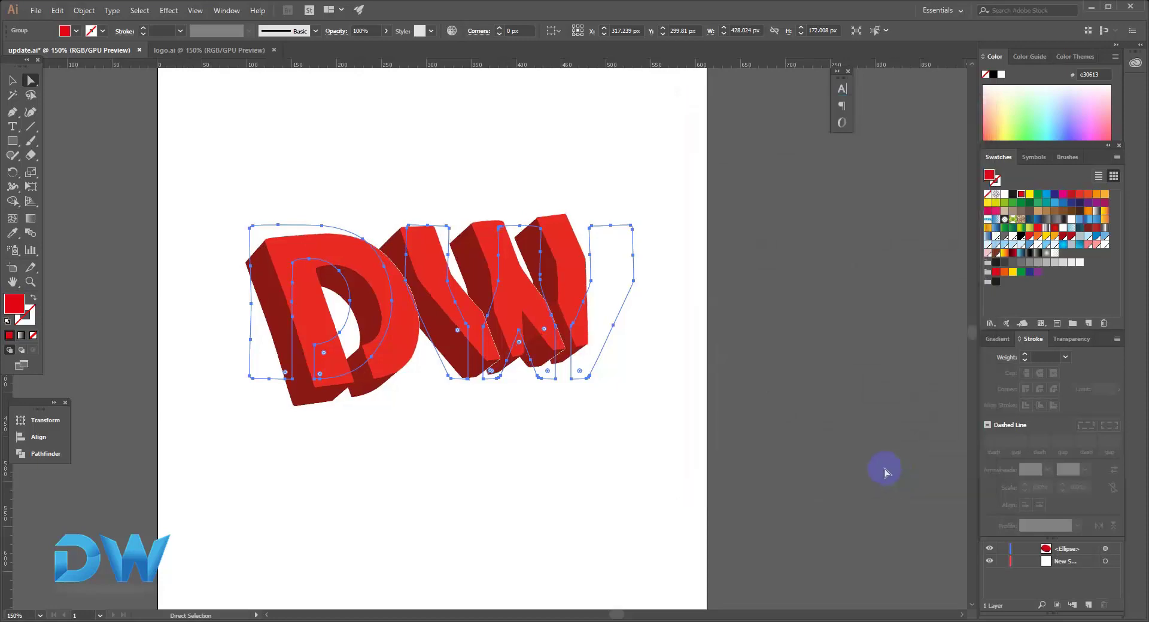
Step: Expand the appearance of the extruded DW lettering and ungroup the result
{"action": "left_click", "coordinate": [79, 15]}
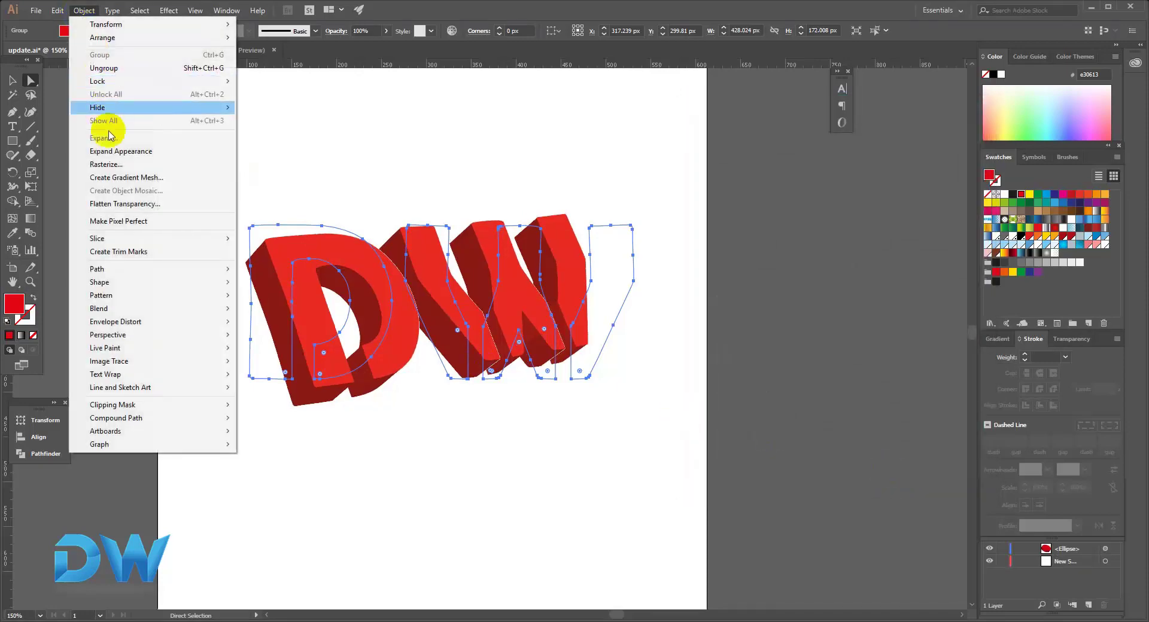
{"action": "left_click", "coordinate": [37, 147]}
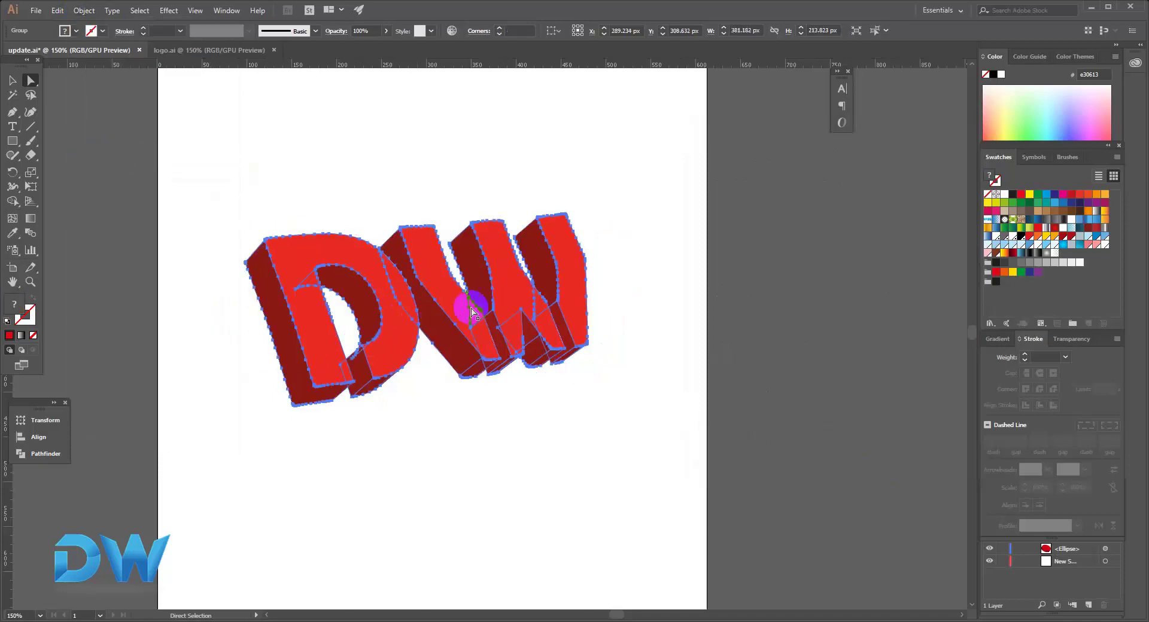
{"action": "right_click", "coordinate": [492, 297]}
{"action": "left_click", "coordinate": [541, 389]}
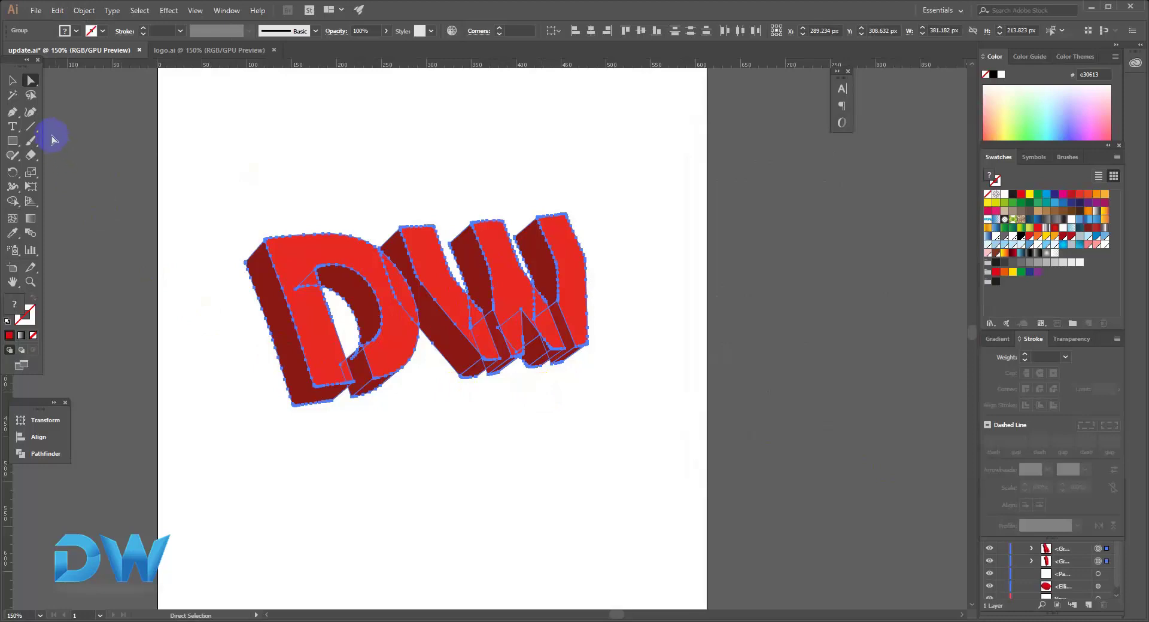
{"action": "left_click", "coordinate": [334, 141]}
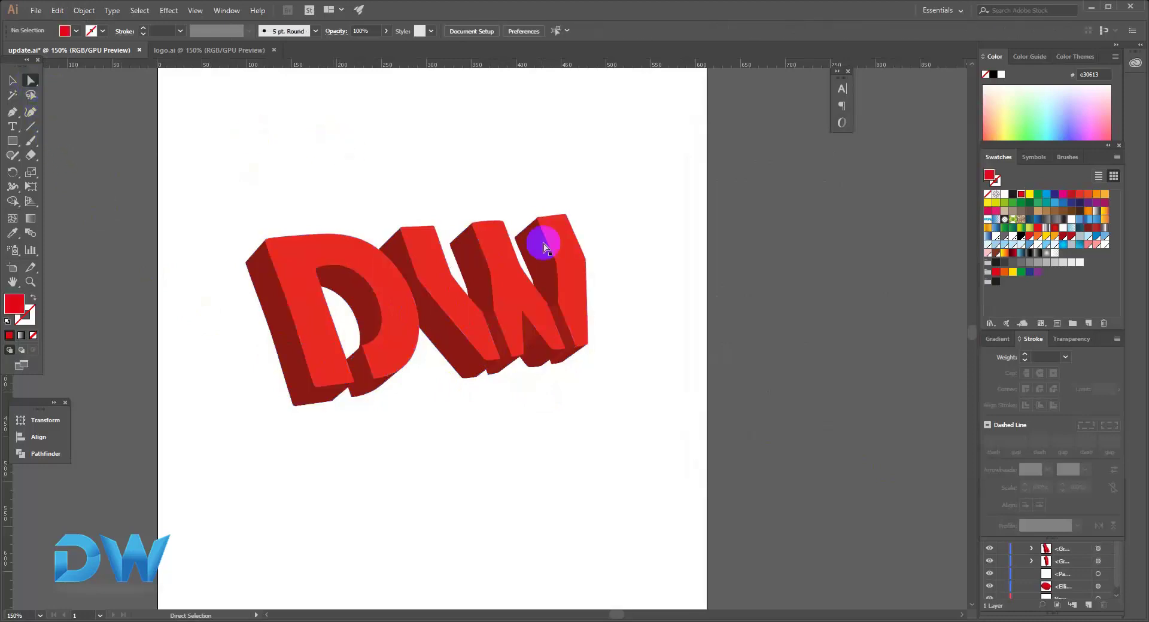
Step: Select the whole DW lettering and move it slightly on the artboard
{"action": "left_click_drag", "start_coordinate": [544, 244], "coordinate": [730, 301]}
{"action": "key", "text": "ctrl+z"}
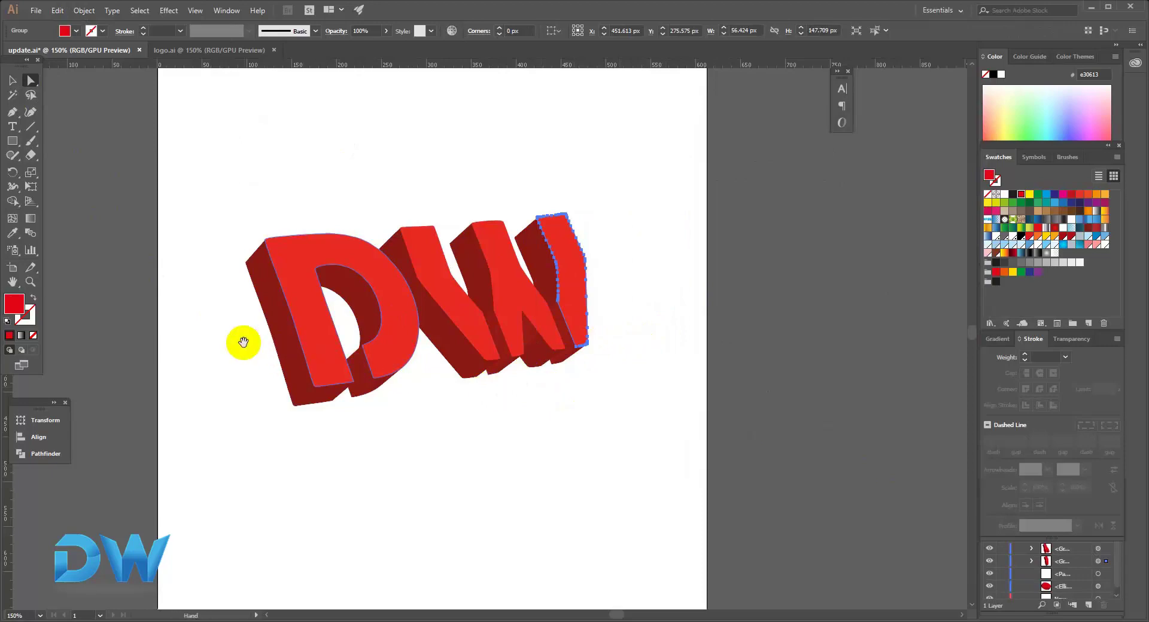
{"action": "left_click_drag", "start_coordinate": [244, 343], "coordinate": [404, 340]}
{"action": "left_click", "coordinate": [12, 79]}
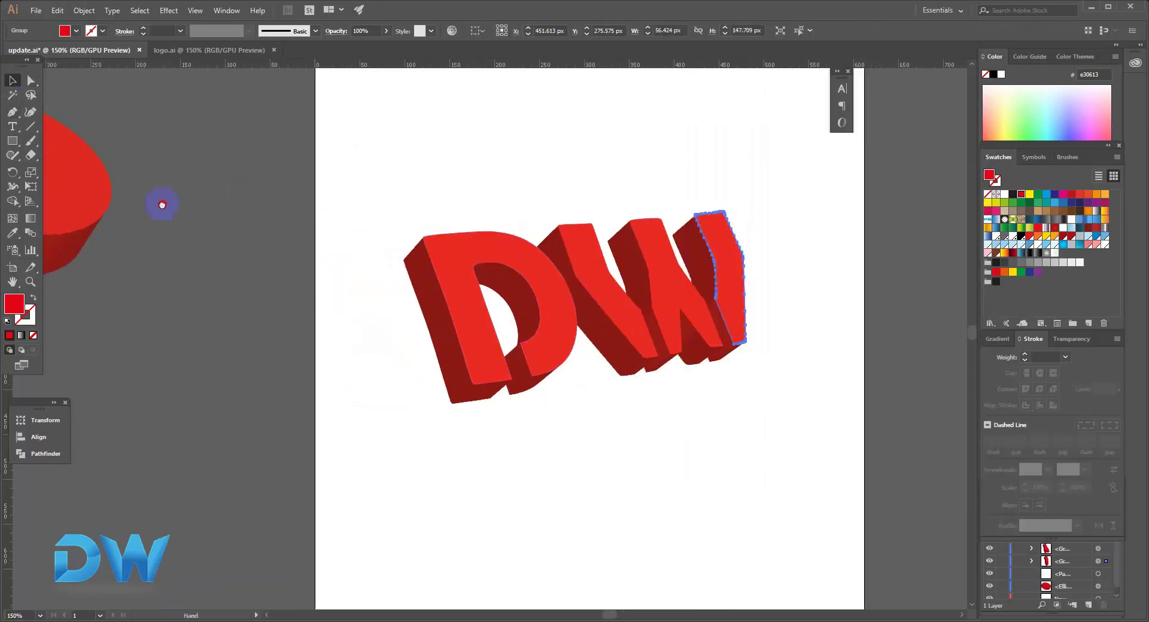
{"action": "scroll", "coordinate": [159, 203], "scroll_direction": "right", "scroll_amount": 6}
{"action": "left_click_drag", "start_coordinate": [162, 170], "coordinate": [635, 416]}
{"action": "left_click_drag", "start_coordinate": [410, 302], "coordinate": [419, 326]}
{"action": "left_click", "coordinate": [444, 418]}
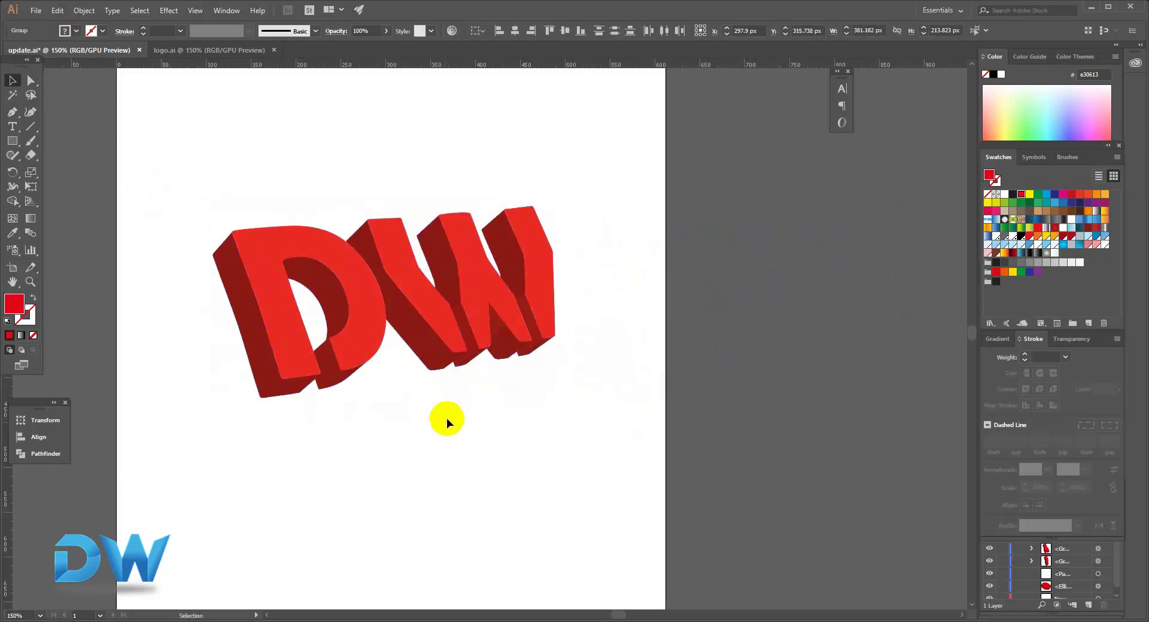
Step: Ungroup the W's right stroke and the D so their faces can be selected separately
{"action": "left_click", "coordinate": [475, 279]}
{"action": "right_click", "coordinate": [476, 280]}
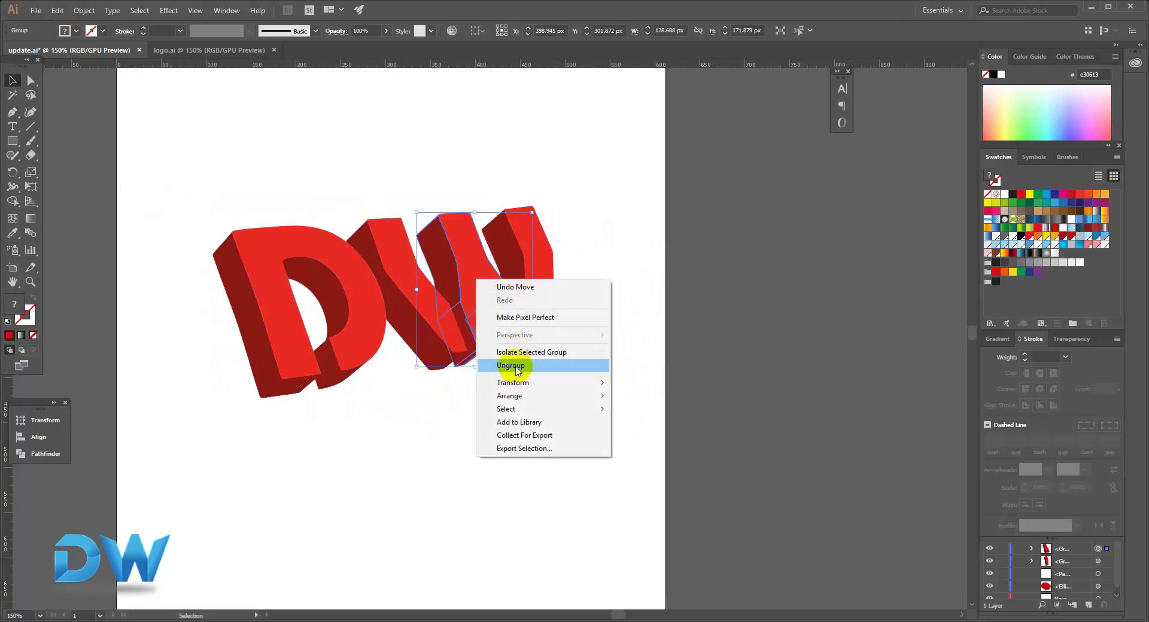
{"action": "left_click", "coordinate": [467, 248]}
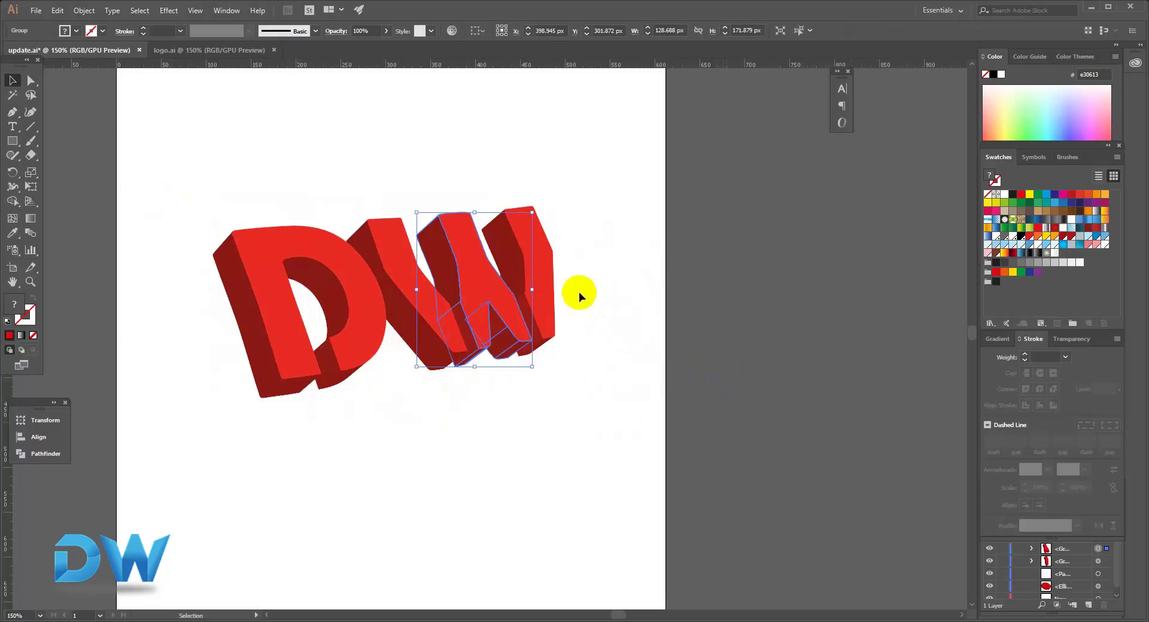
{"action": "left_click", "coordinate": [547, 274]}
{"action": "right_click", "coordinate": [547, 274]}
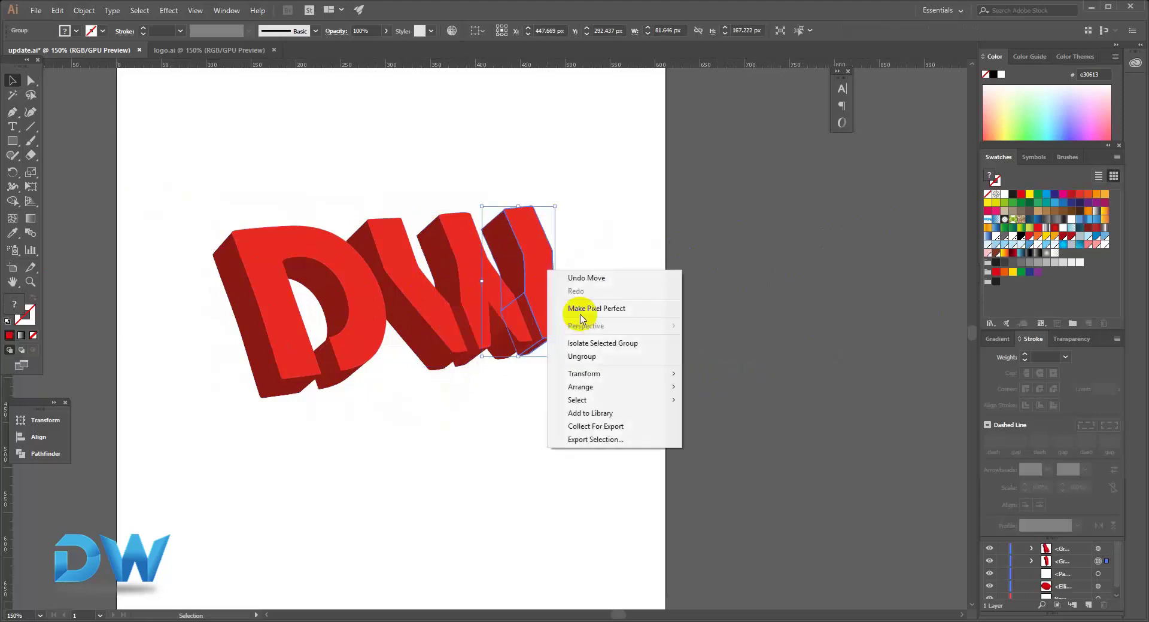
{"action": "left_click", "coordinate": [585, 358]}
{"action": "left_click", "coordinate": [336, 256]}
{"action": "right_click", "coordinate": [337, 257]}
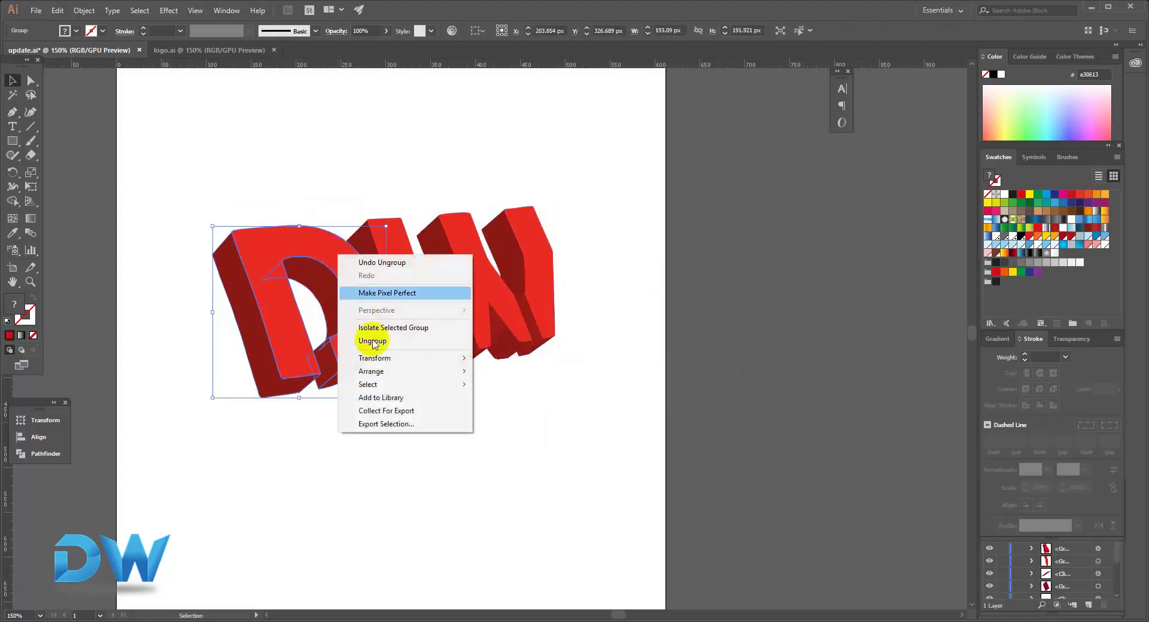
{"action": "left_click", "coordinate": [377, 340]}
{"action": "left_click", "coordinate": [389, 420]}
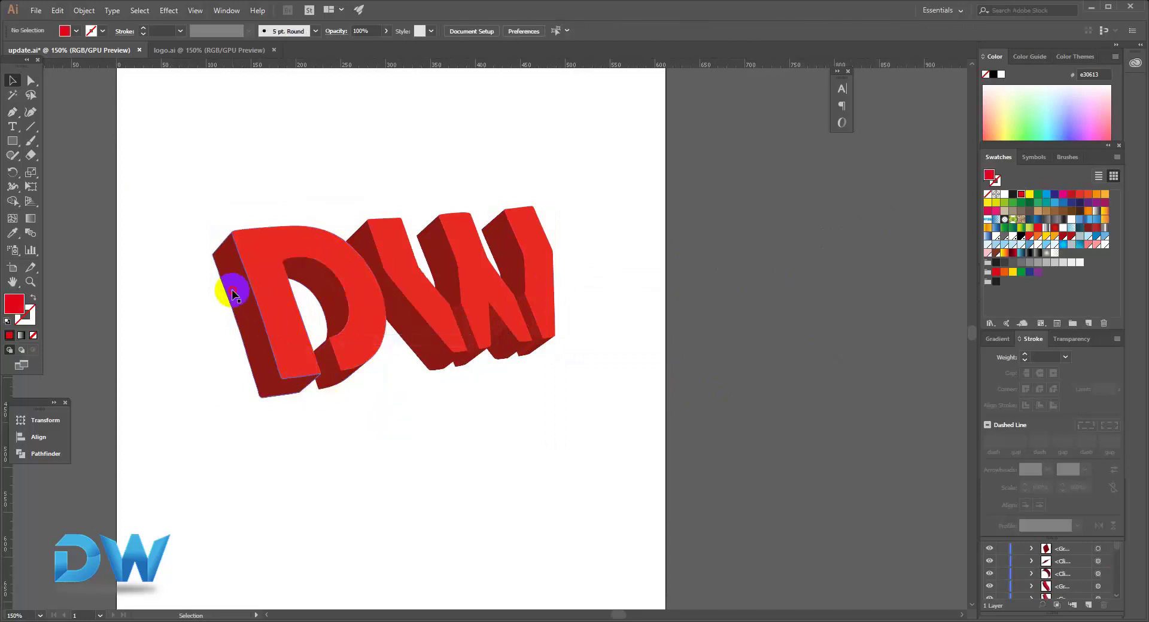
{"action": "left_click", "coordinate": [256, 253]}
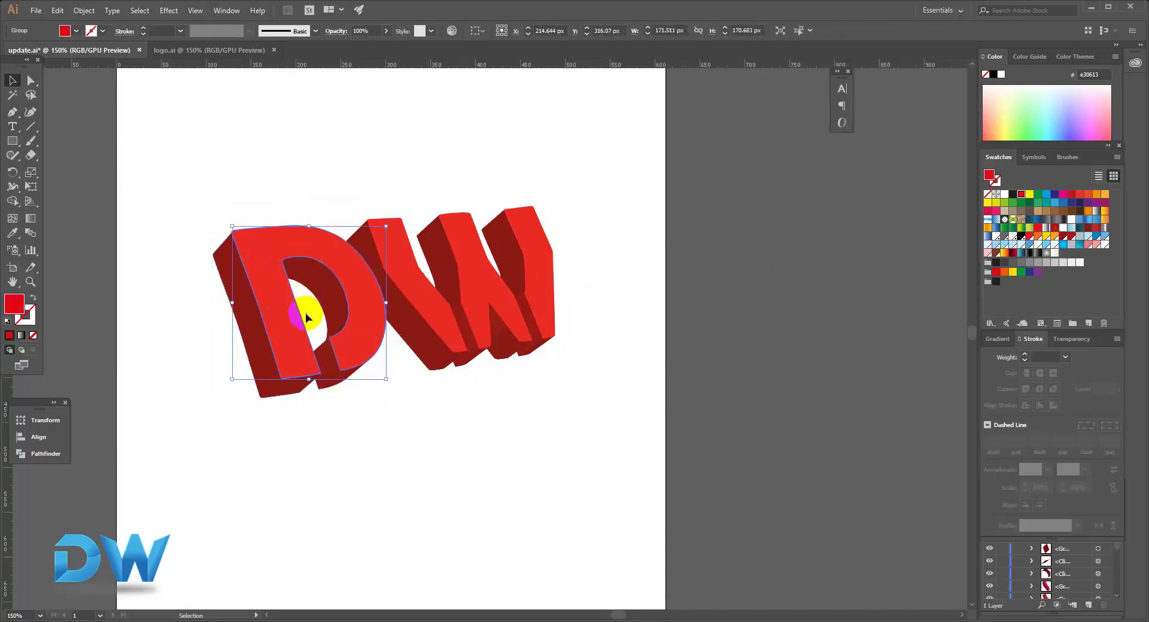
{"action": "left_click", "coordinate": [178, 290], "text": "ctrl+alt"}
{"action": "left_click", "coordinate": [177, 290], "text": "ctrl+alt"}
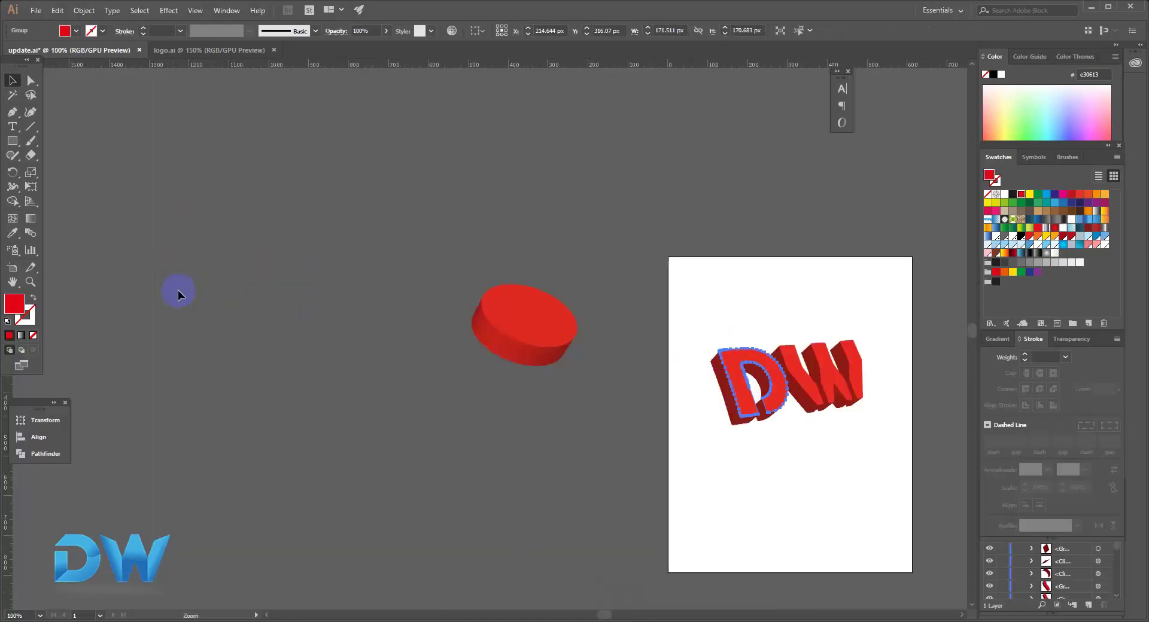
{"action": "left_click_drag", "start_coordinate": [378, 337], "coordinate": [616, 325]}
{"action": "left_click", "coordinate": [347, 329], "text": "ctrl+alt"}
{"action": "left_click", "coordinate": [347, 330], "text": "ctrl+alt"}
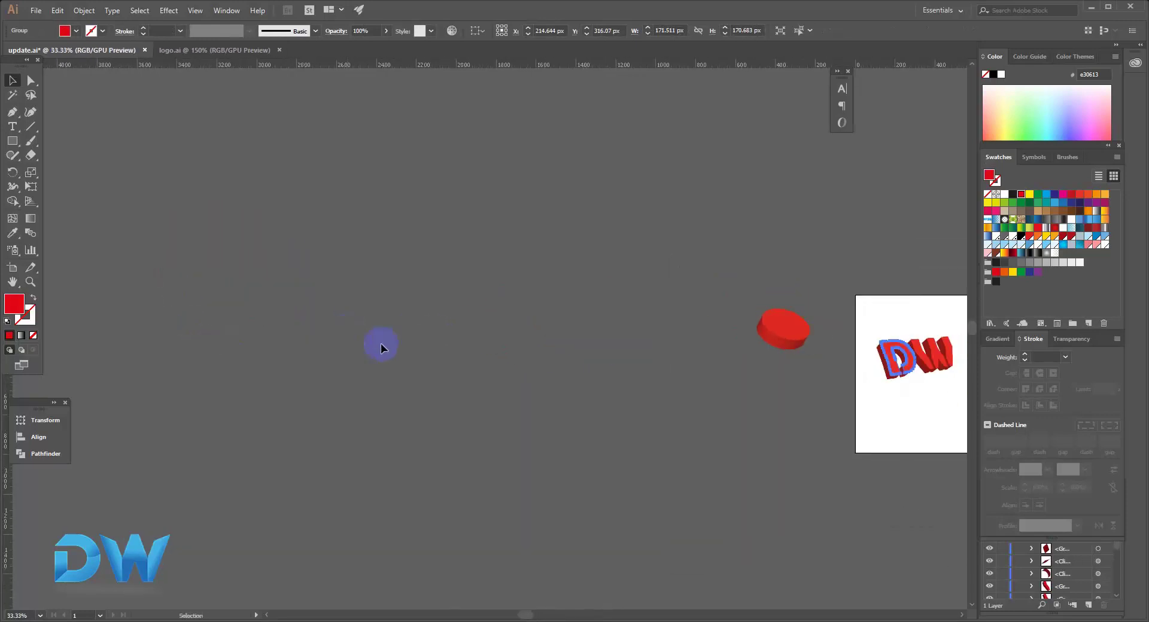
{"action": "left_click_drag", "start_coordinate": [475, 295], "coordinate": [581, 202]}
{"action": "left_click_drag", "start_coordinate": [413, 297], "coordinate": [245, 331]}
{"action": "left_click_drag", "start_coordinate": [526, 325], "coordinate": [300, 318]}
{"action": "left_click_drag", "start_coordinate": [517, 344], "coordinate": [383, 343]}
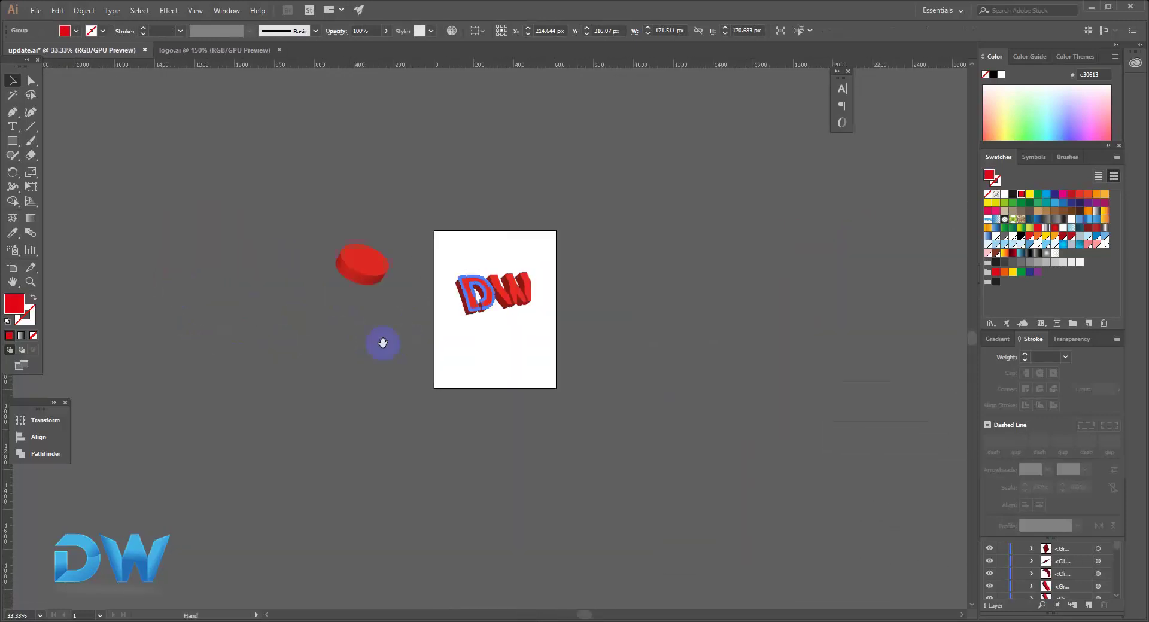
{"action": "left_click", "coordinate": [467, 312], "text": "ctrl"}
{"action": "left_click", "coordinate": [467, 312]}
{"action": "left_click", "coordinate": [468, 310]}
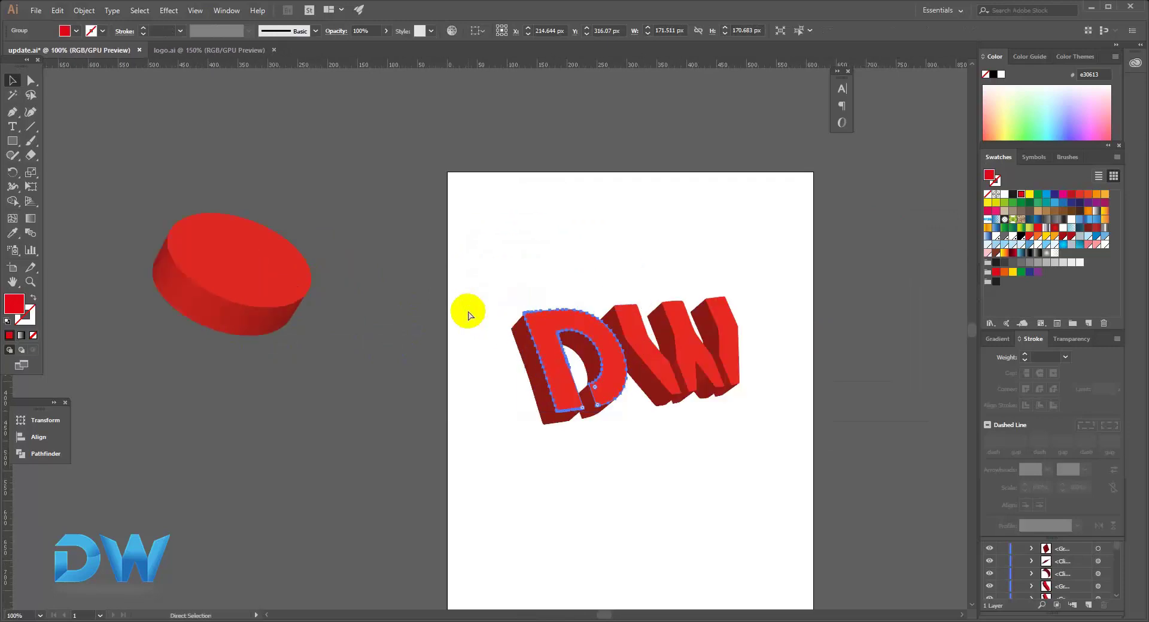
Step: Draw a red 105.5 px square above the lettering and duplicate it into a row of four
{"action": "key", "text": "v"}
{"action": "left_click", "coordinate": [12, 142]}
{"action": "left_click_drag", "start_coordinate": [281, 98], "coordinate": [562, 162]}
{"action": "key", "text": "ctrl+d"}
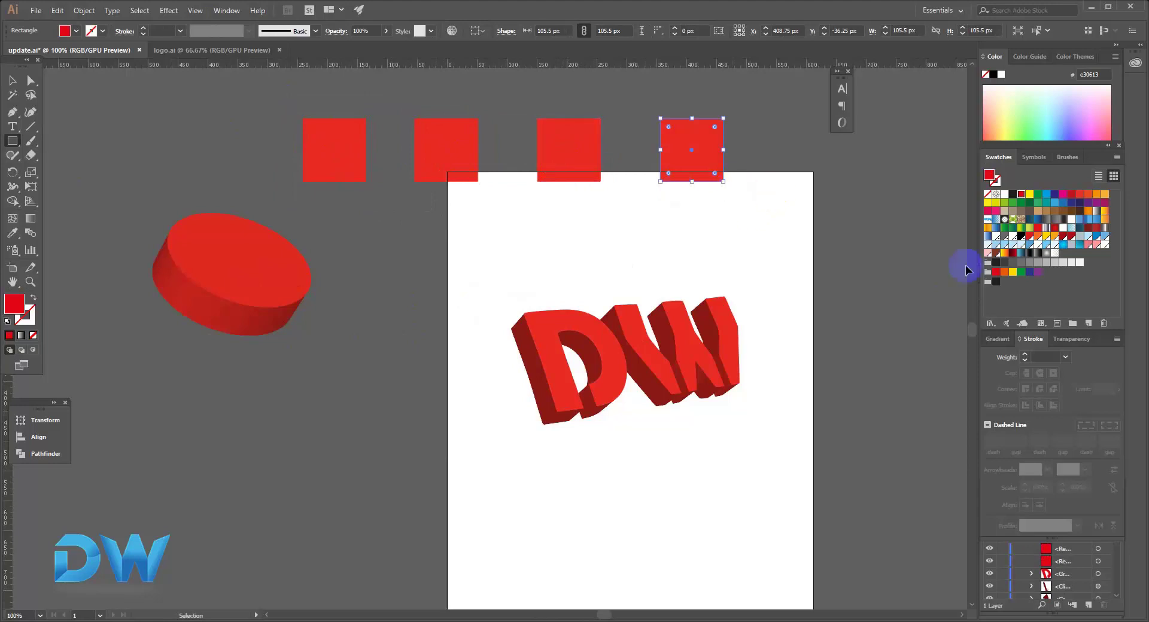
Step: Fill the four squares with gradient swatches: dark red to red, grey-black-grey, grey to black, and a white-to-grey radial
{"action": "left_click", "coordinate": [1044, 256]}
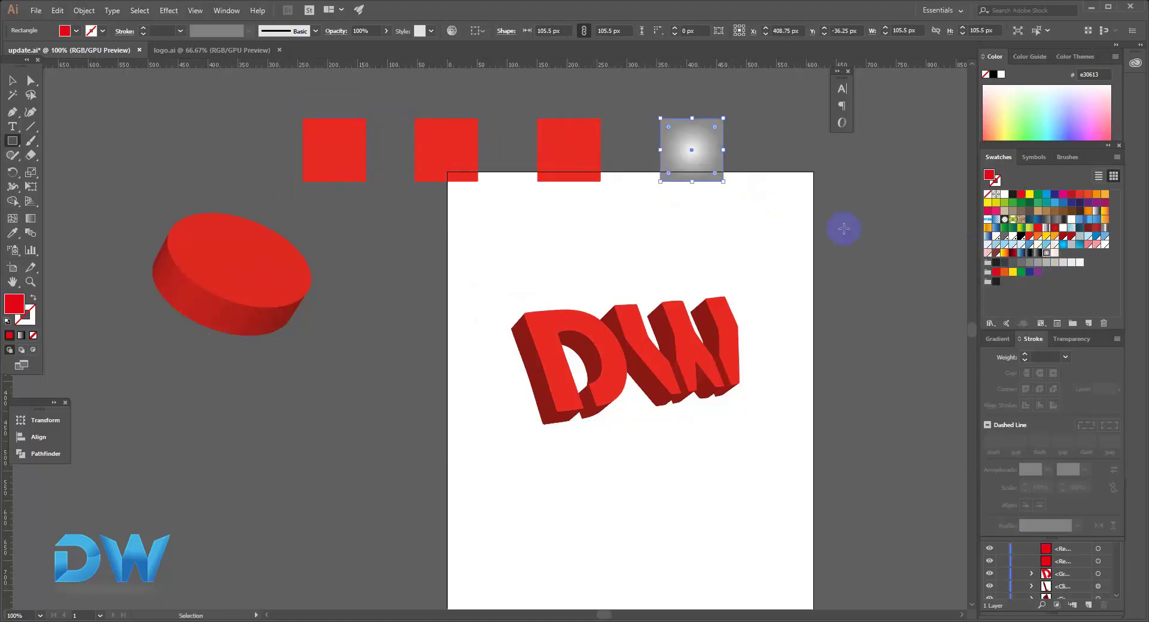
{"action": "left_click", "coordinate": [546, 157]}
{"action": "left_click", "coordinate": [1039, 254]}
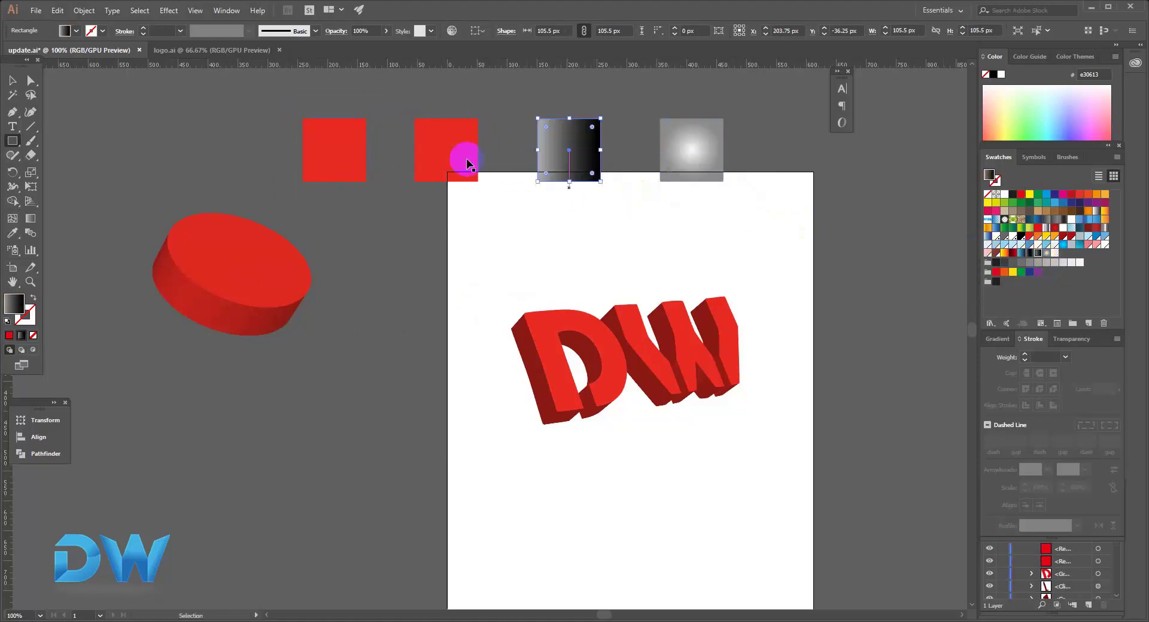
{"action": "left_click", "coordinate": [462, 158]}
{"action": "left_click", "coordinate": [1030, 253]}
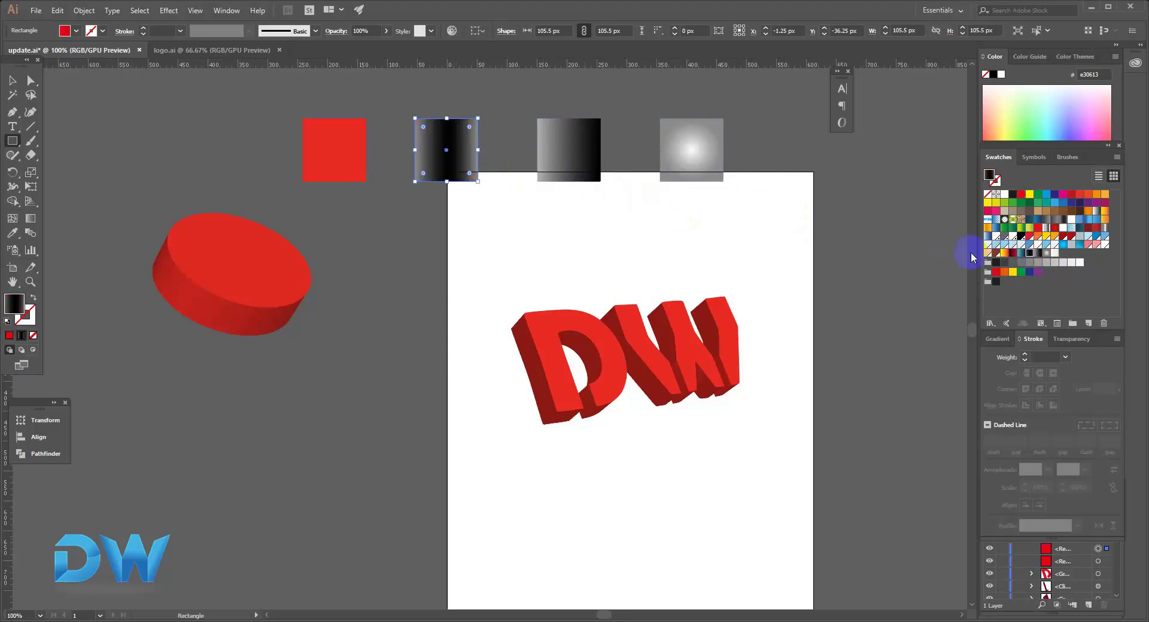
{"action": "left_click", "coordinate": [359, 148]}
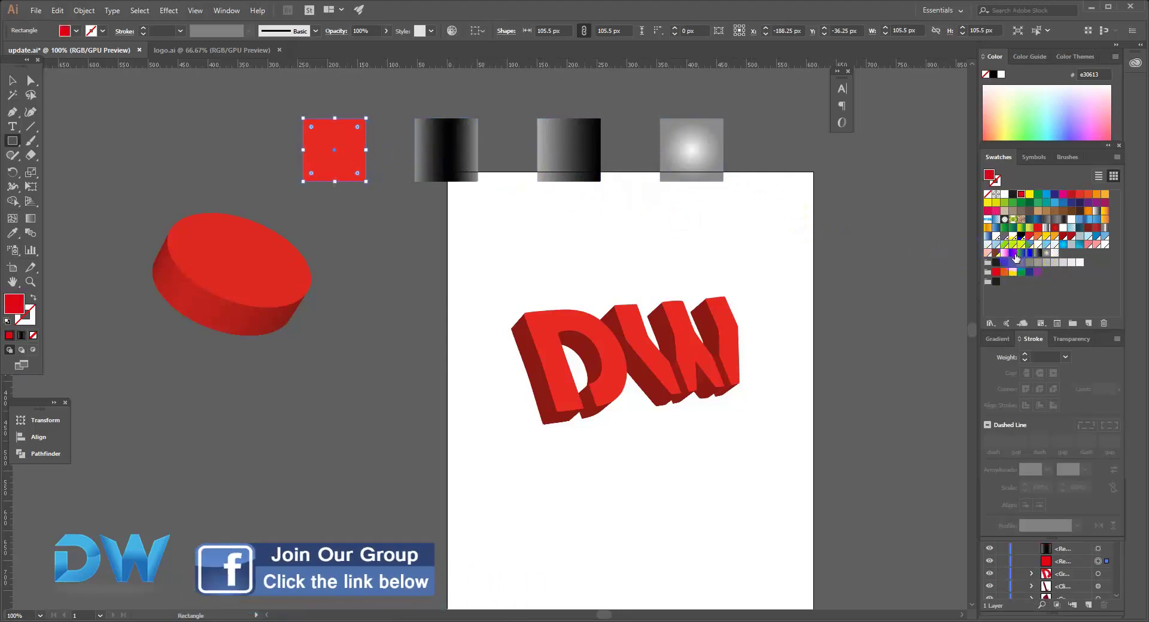
{"action": "left_click", "coordinate": [1014, 254]}
Step: Move the gradient squares closer together into a compact row above the lettering
{"action": "left_click_drag", "start_coordinate": [333, 149], "coordinate": [360, 143]}
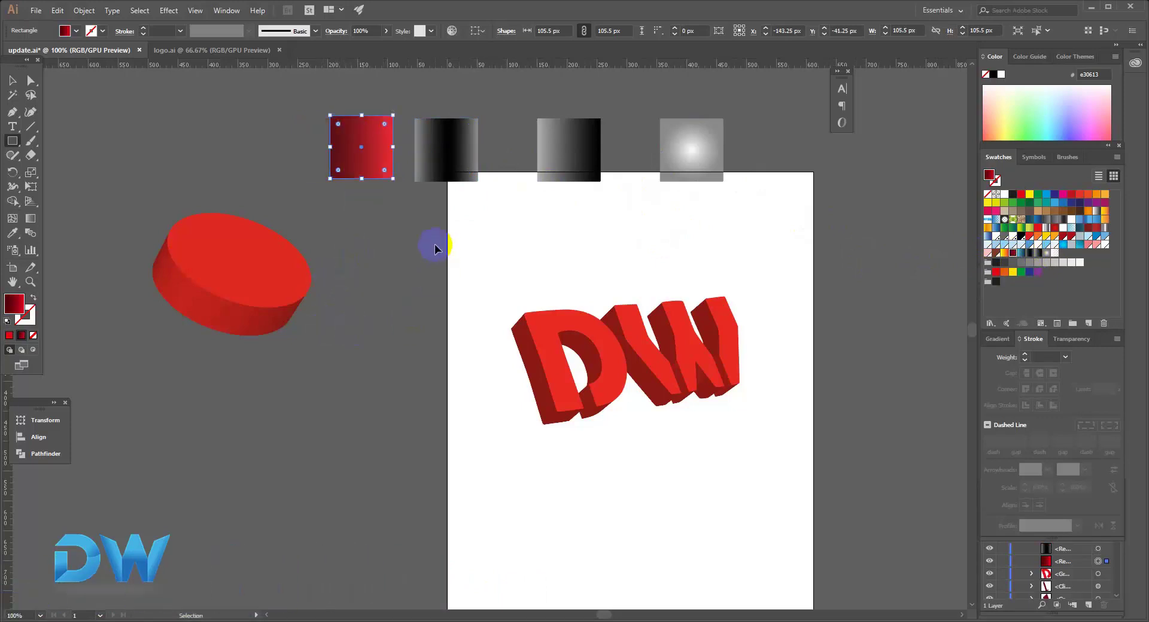
{"action": "left_click_drag", "start_coordinate": [453, 157], "coordinate": [442, 150]}
{"action": "left_click_drag", "start_coordinate": [547, 159], "coordinate": [501, 154]}
{"action": "left_click_drag", "start_coordinate": [548, 219], "coordinate": [470, 225]}
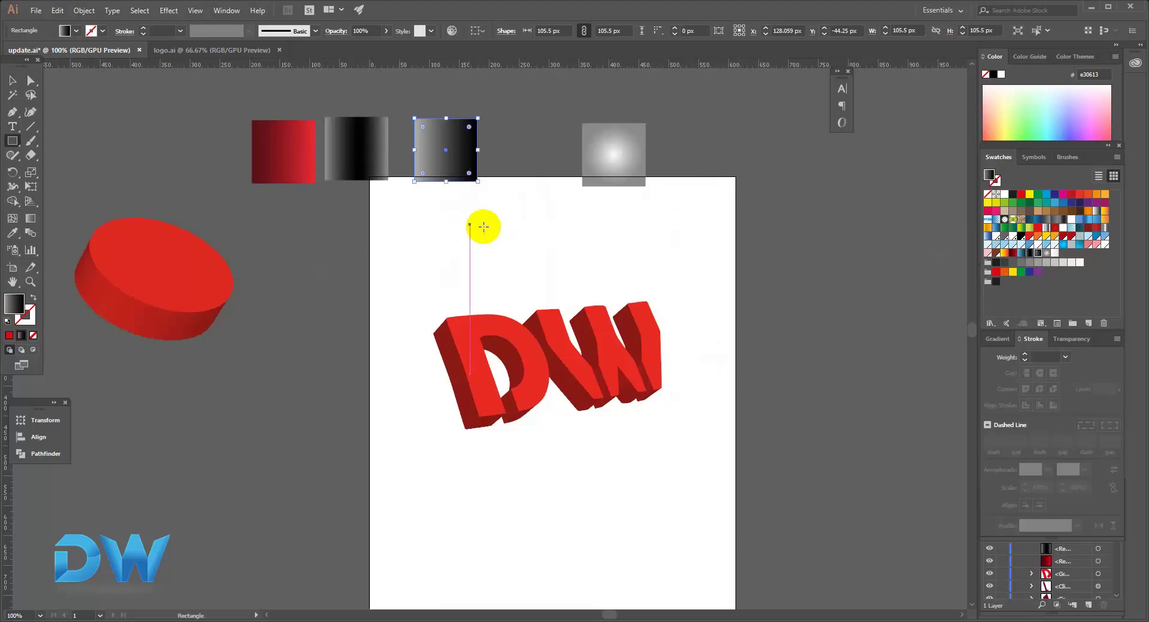
{"action": "left_click_drag", "start_coordinate": [607, 166], "coordinate": [548, 194]}
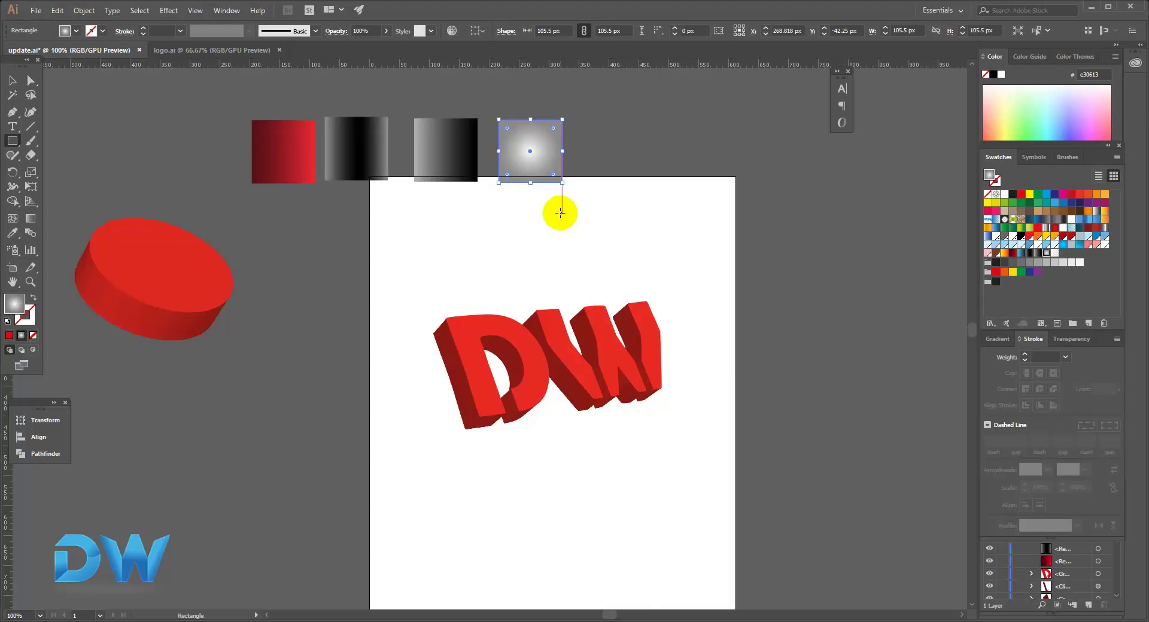
{"action": "key", "text": "ctrl"}
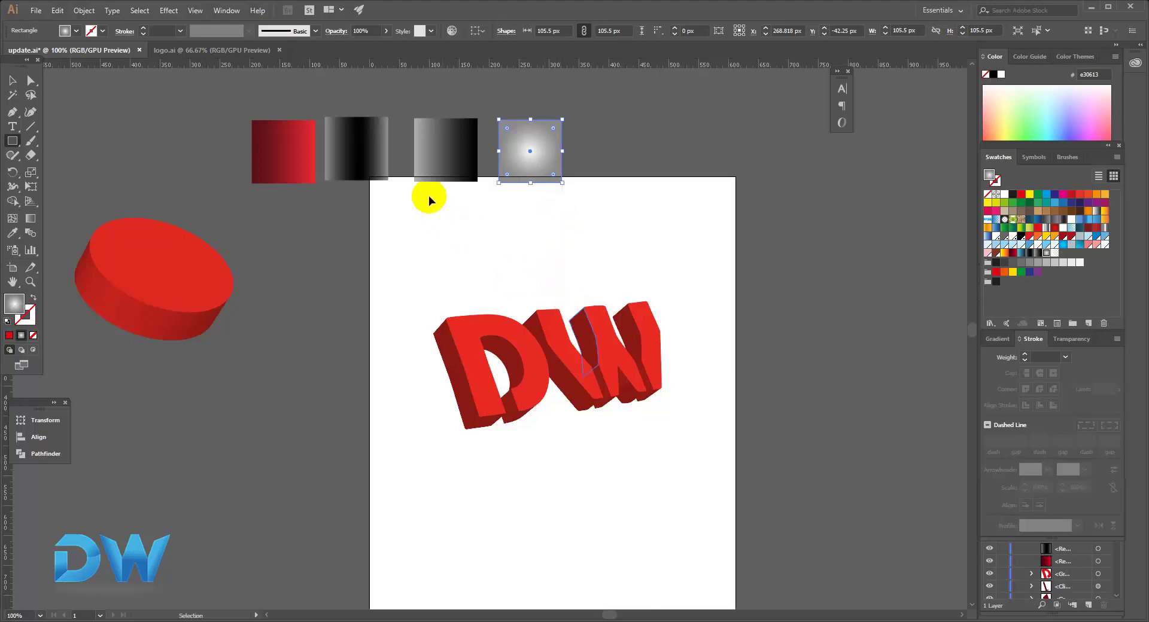
Step: Fill the D's front face with the grey-black-grey gradient sampled from the second square using the Eyedropper
{"action": "left_click", "coordinate": [606, 342], "text": "ctrl"}
{"action": "left_click", "coordinate": [508, 328], "text": "ctrl"}
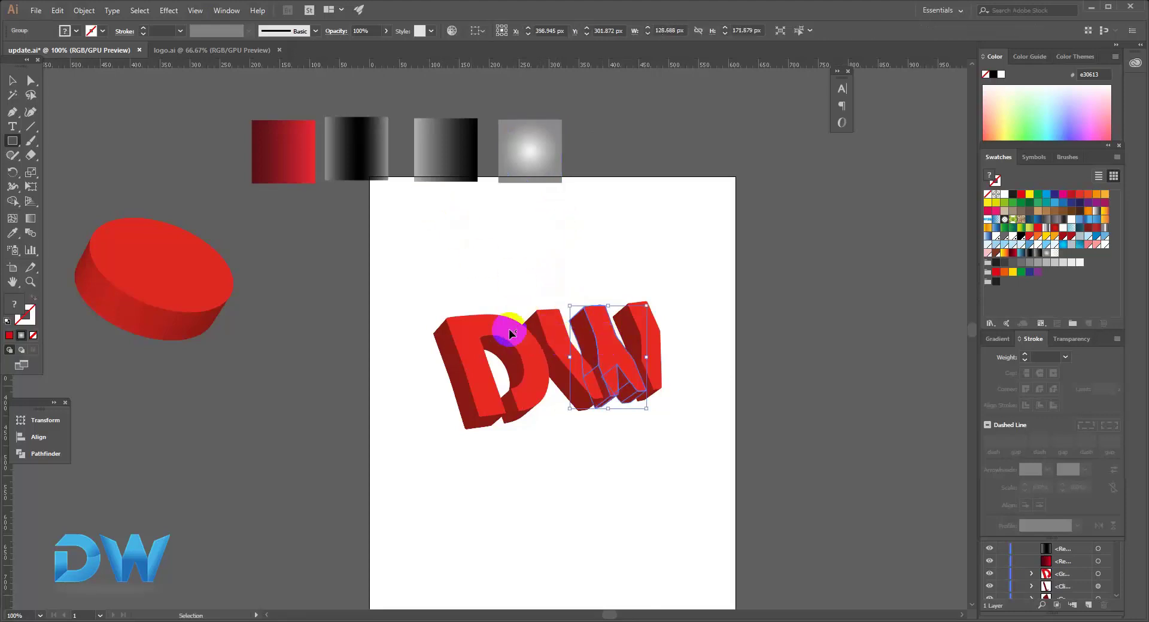
{"action": "left_click", "coordinate": [13, 239]}
{"action": "left_click", "coordinate": [356, 146]}
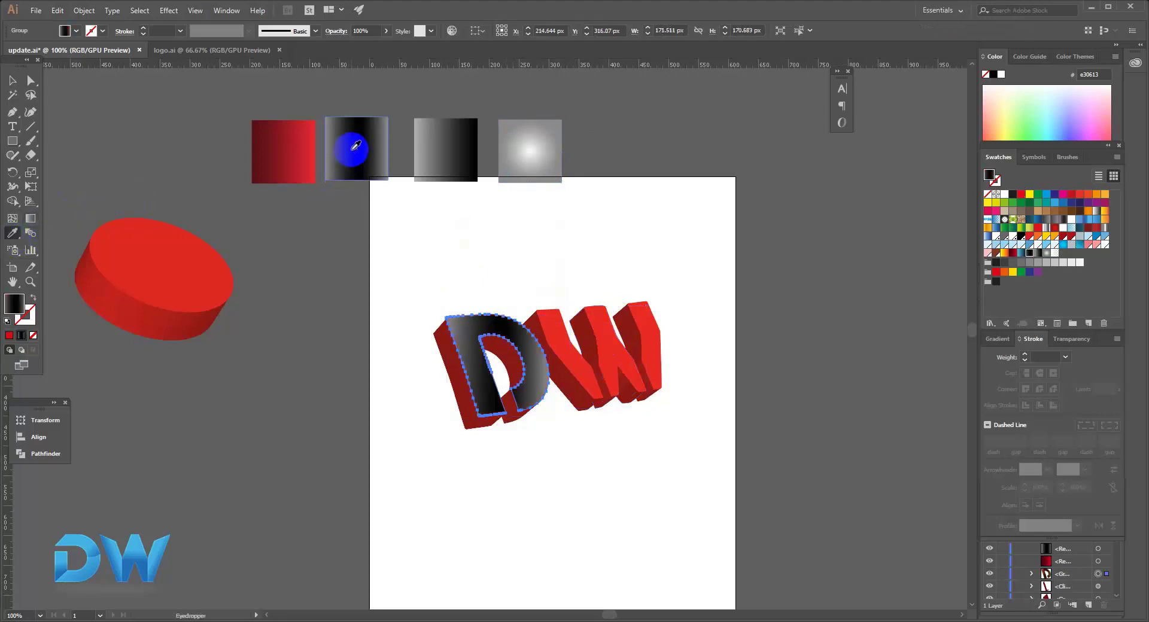
{"action": "left_click", "coordinate": [448, 170]}
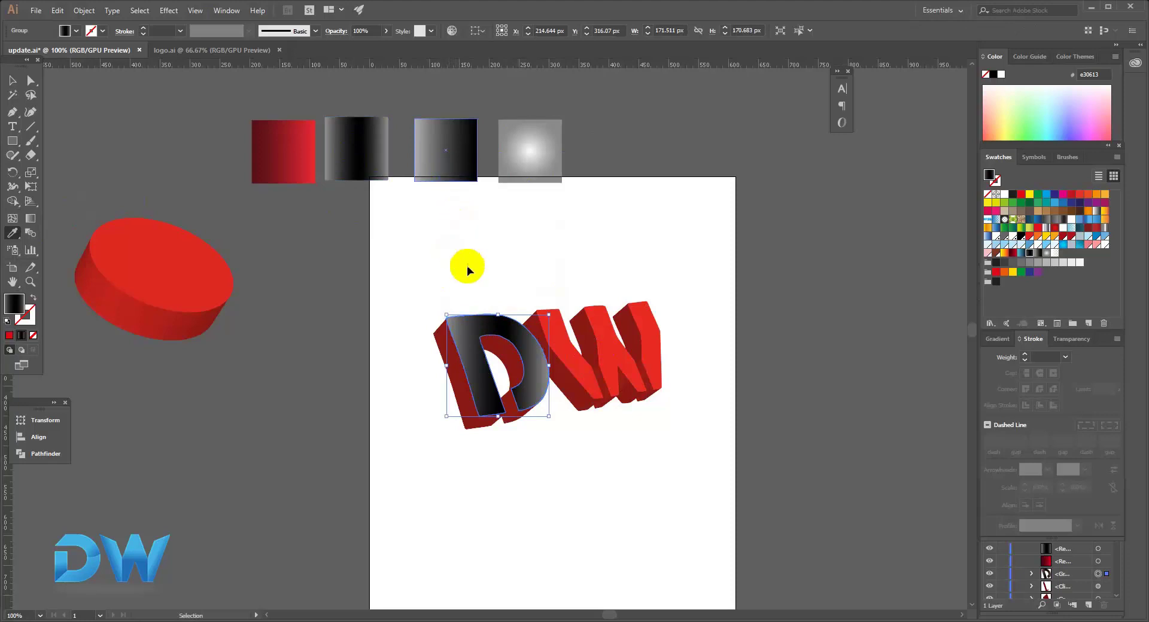
{"action": "left_click", "coordinate": [486, 289], "text": "ctrl"}
{"action": "left_click", "coordinate": [499, 325], "text": "ctrl"}
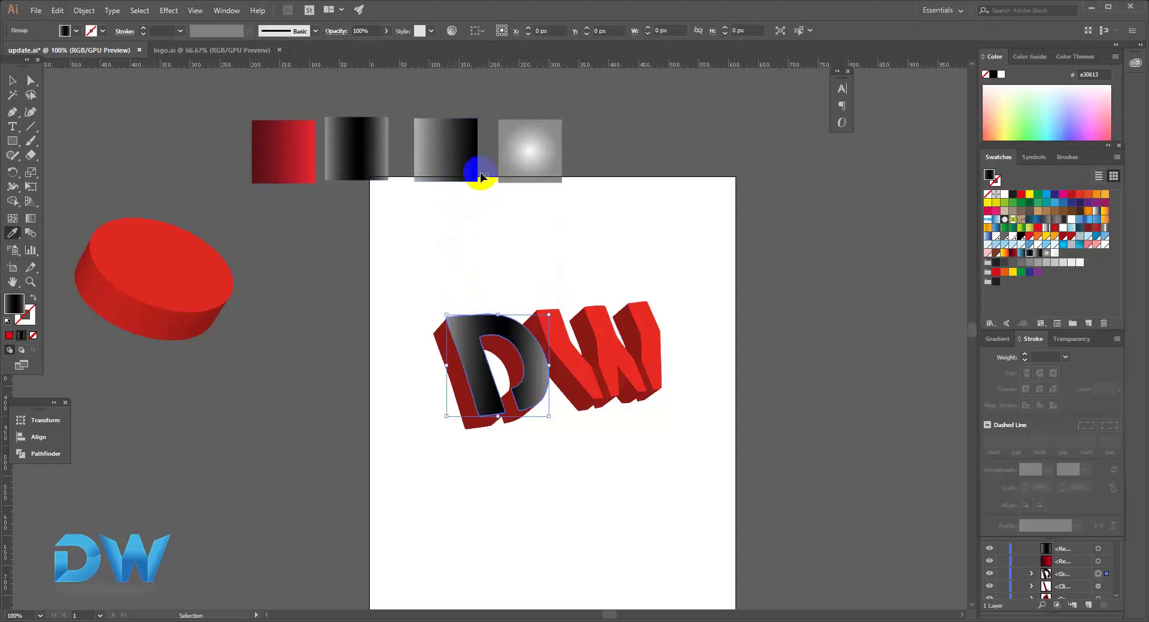
Step: Ungroup the W's left stroke into separate faces
{"action": "left_click", "coordinate": [565, 353]}
{"action": "left_click", "coordinate": [572, 367]}
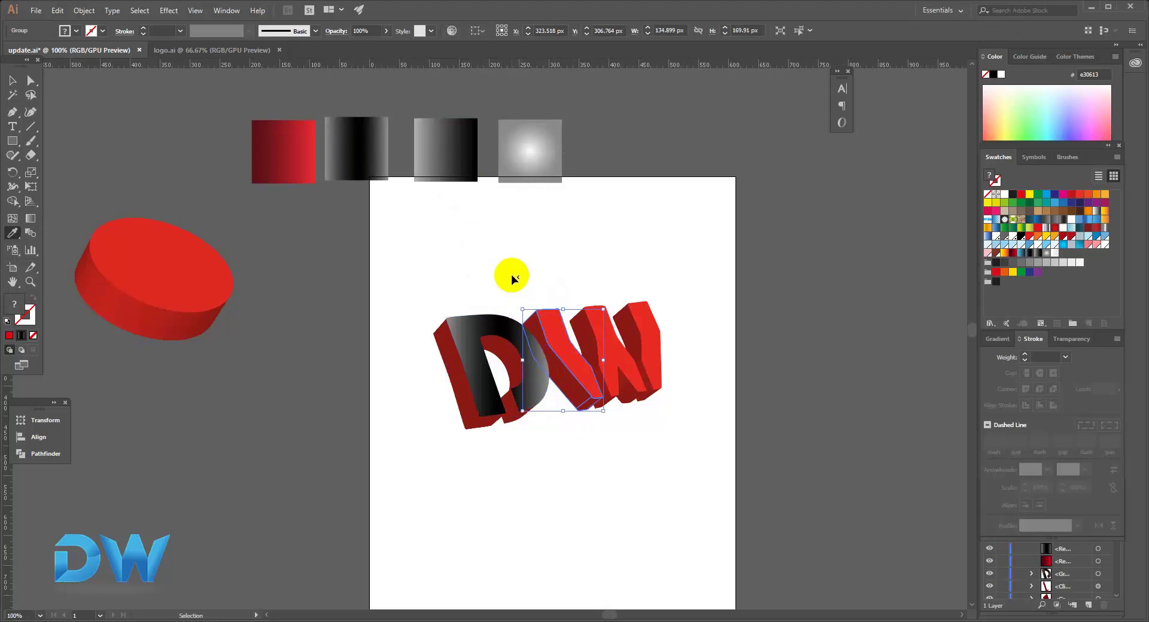
{"action": "key", "text": "i"}
{"action": "left_click", "coordinate": [489, 338]}
{"action": "right_click", "coordinate": [483, 358]}
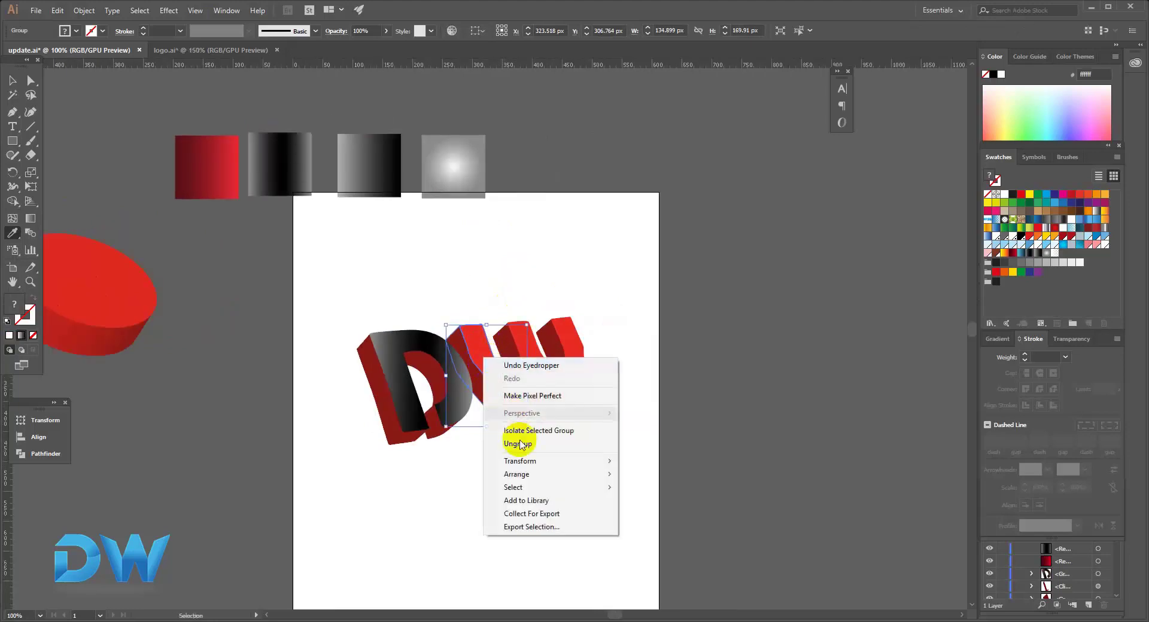
{"action": "left_click", "coordinate": [520, 441]}
Step: Fill the front faces of the W's right and left strokes with the grey-to-black gradient sampled from the third square
{"action": "left_click", "coordinate": [573, 363], "text": "ctrl"}
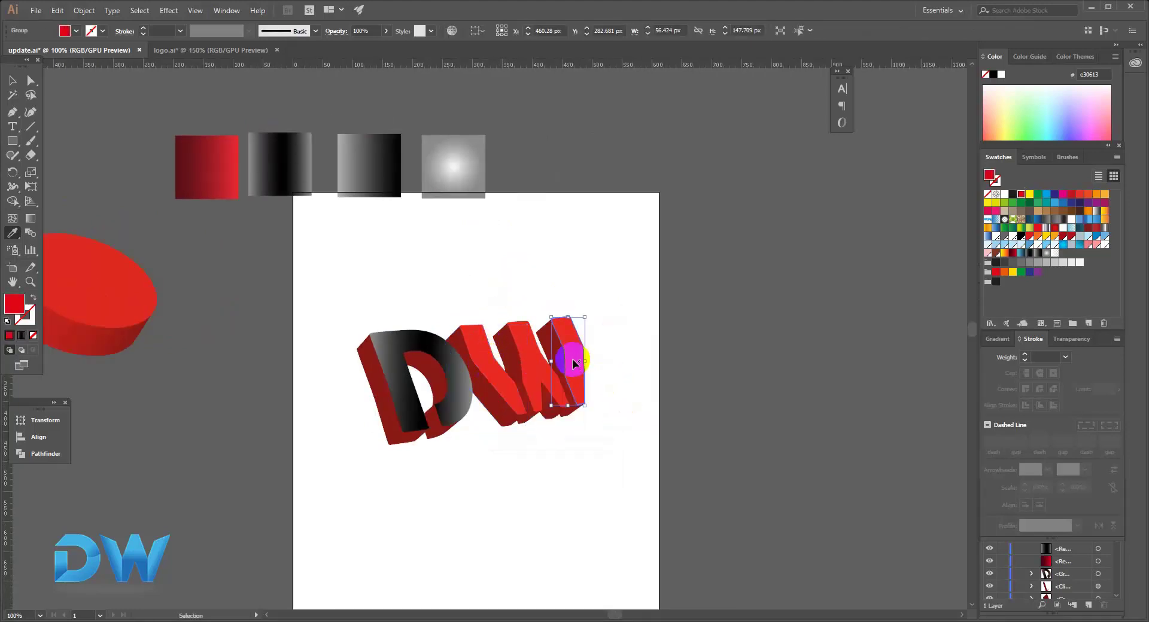
{"action": "left_click", "coordinate": [67, 245]}
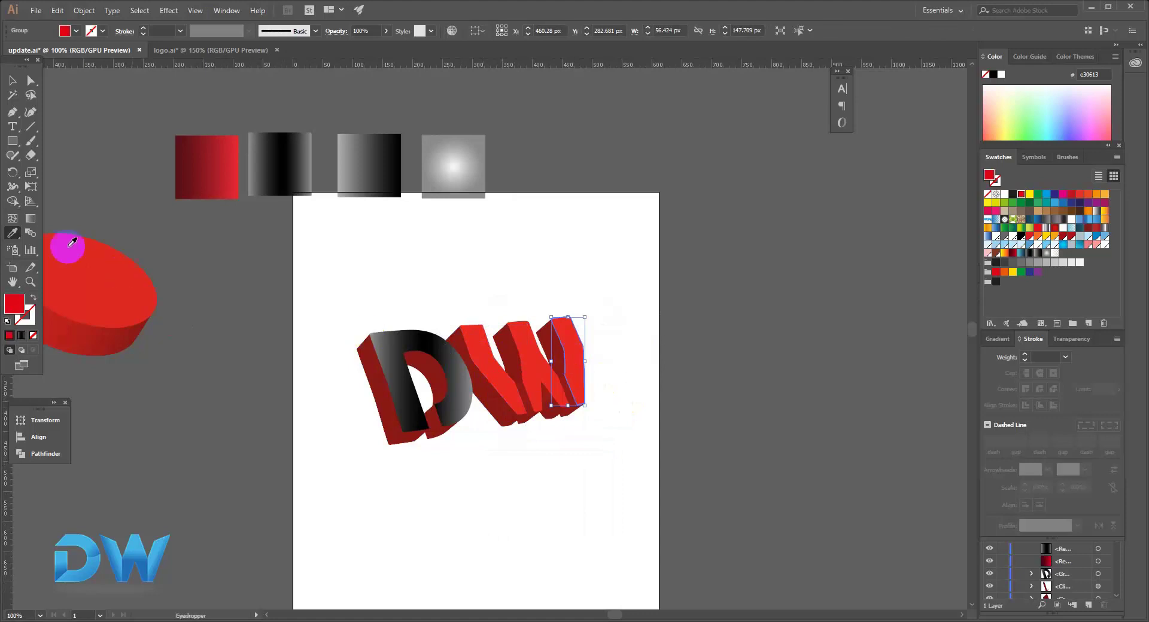
{"action": "left_click", "coordinate": [385, 166]}
{"action": "left_click", "coordinate": [500, 358], "text": "ctrl"}
{"action": "left_click", "coordinate": [371, 154]}
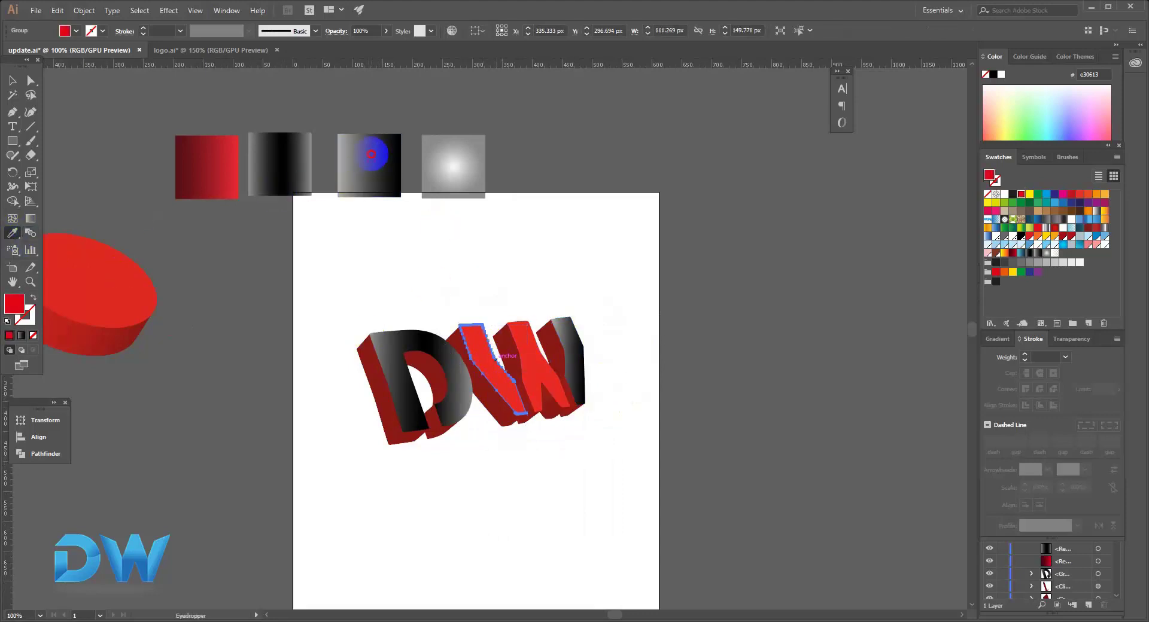
Step: Fill the D's outer side face with the third square's grey-to-black gradient and its inner curved face with the fourth square's radial gradient
{"action": "left_click", "coordinate": [359, 384], "text": "ctrl"}
{"action": "left_click", "coordinate": [299, 168]}
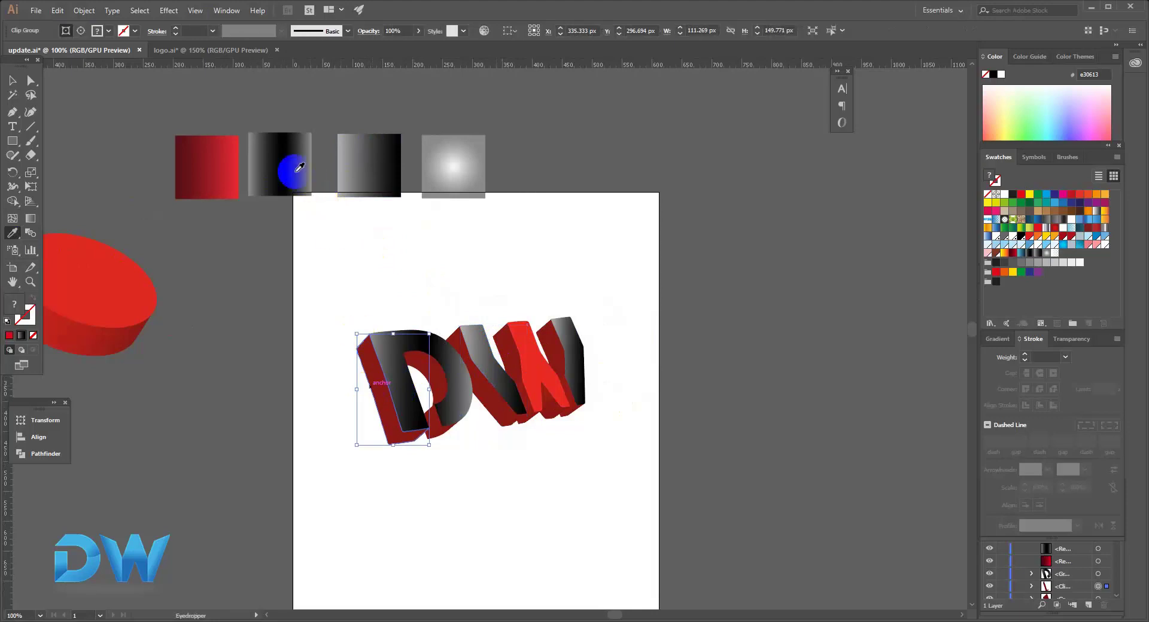
{"action": "left_click", "coordinate": [373, 165]}
{"action": "left_click", "coordinate": [331, 268], "text": "ctrl"}
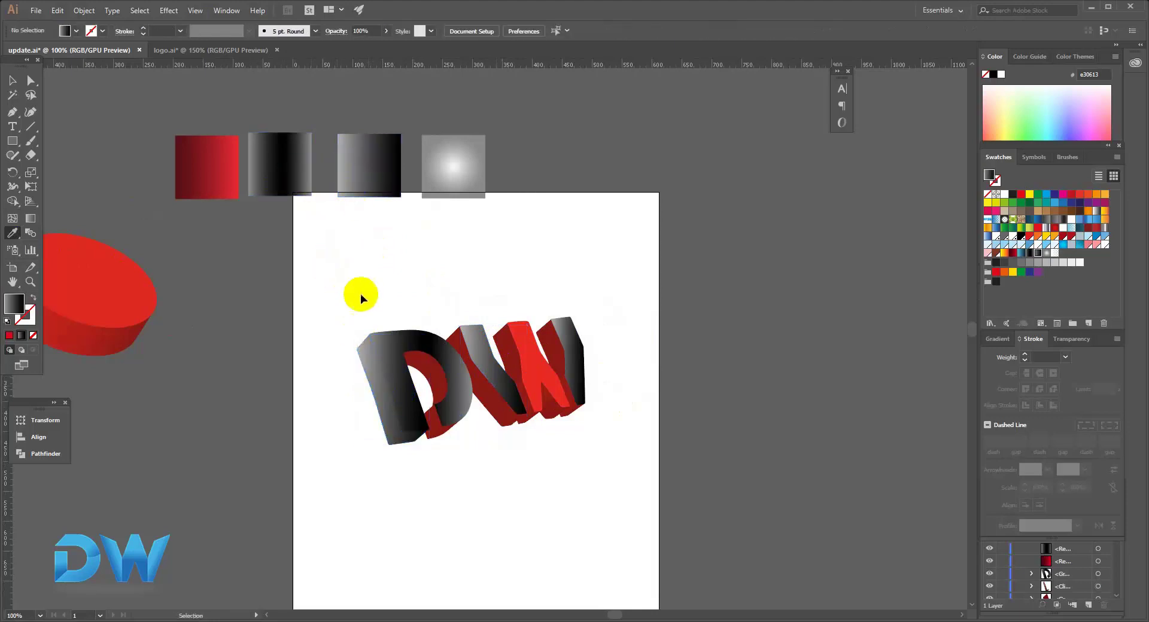
{"action": "left_click", "coordinate": [388, 398], "text": "ctrl"}
{"action": "left_click", "coordinate": [386, 398], "text": "ctrl"}
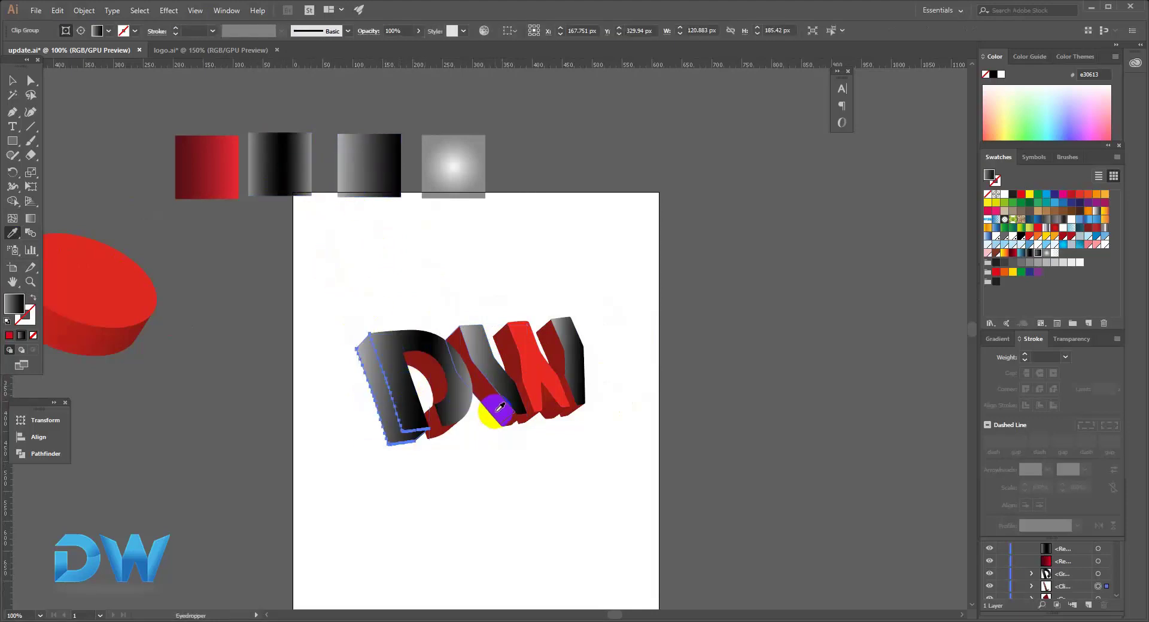
{"action": "left_click", "coordinate": [435, 381], "text": "ctrl"}
{"action": "left_click", "coordinate": [448, 163]}
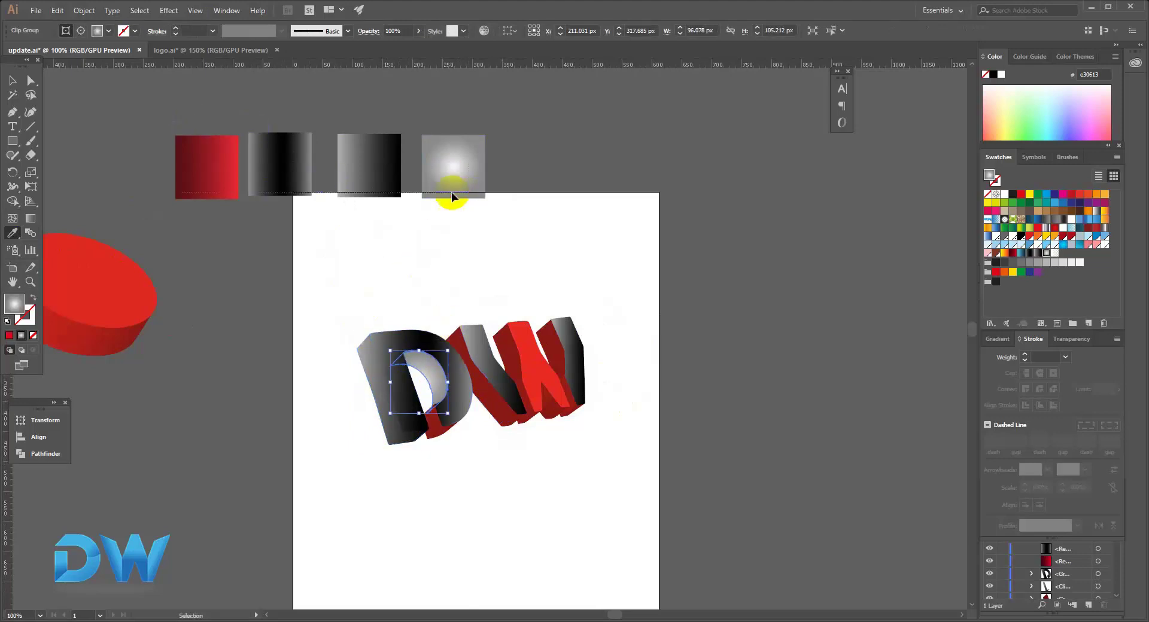
Step: Move the four gradient squares together onto the artboard, just above the lettering
{"action": "left_click_drag", "start_coordinate": [452, 192], "coordinate": [452, 193]}
{"action": "left_click_drag", "start_coordinate": [384, 184], "coordinate": [509, 242]}
{"action": "left_click", "coordinate": [470, 303], "text": "ctrl"}
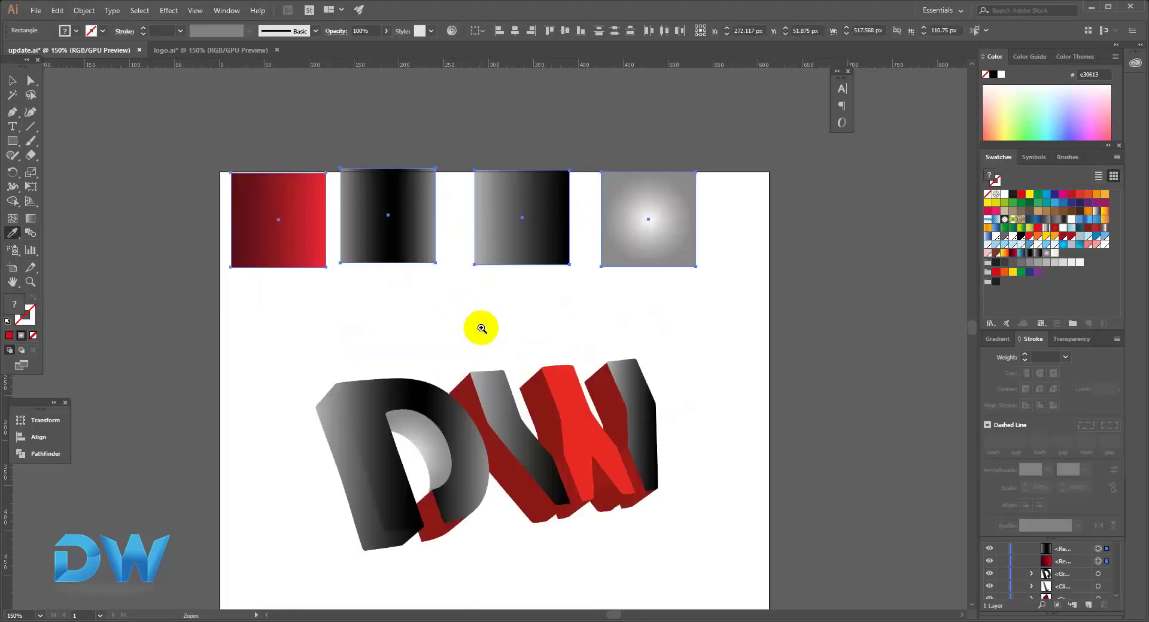
Step: Fill the side face of the W's left stroke with the grey-black-grey gradient sampled from the second square
{"action": "left_click", "coordinate": [482, 329], "text": "ctrl"}
{"action": "left_click", "coordinate": [509, 482], "text": "ctrl"}
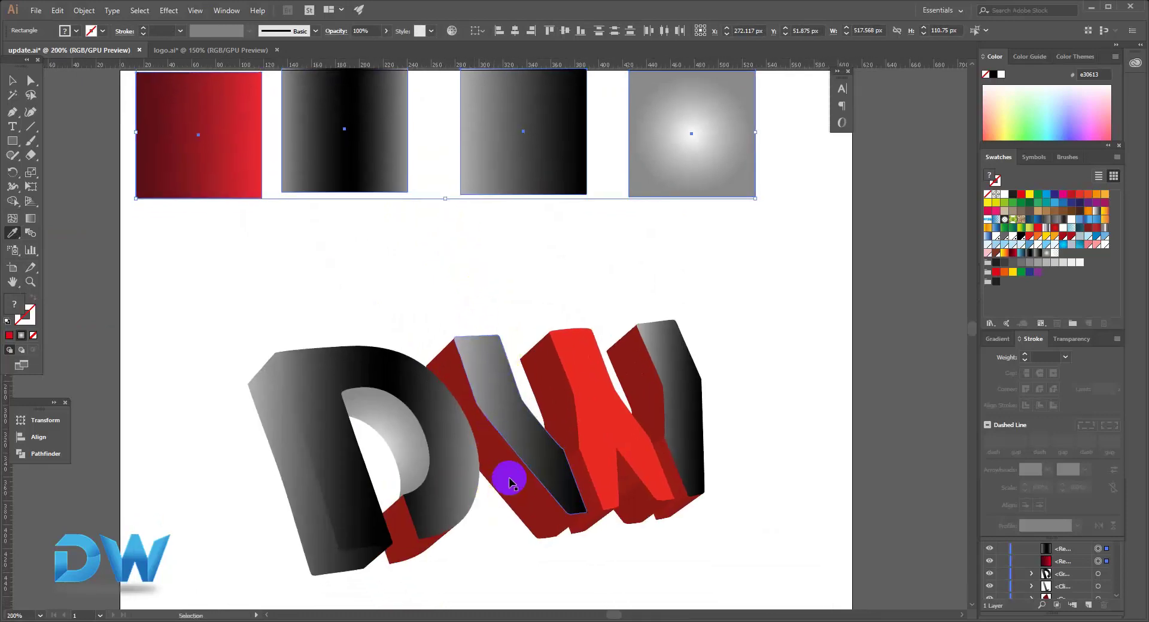
{"action": "left_click", "coordinate": [509, 482], "text": "ctrl"}
{"action": "key", "text": "i"}
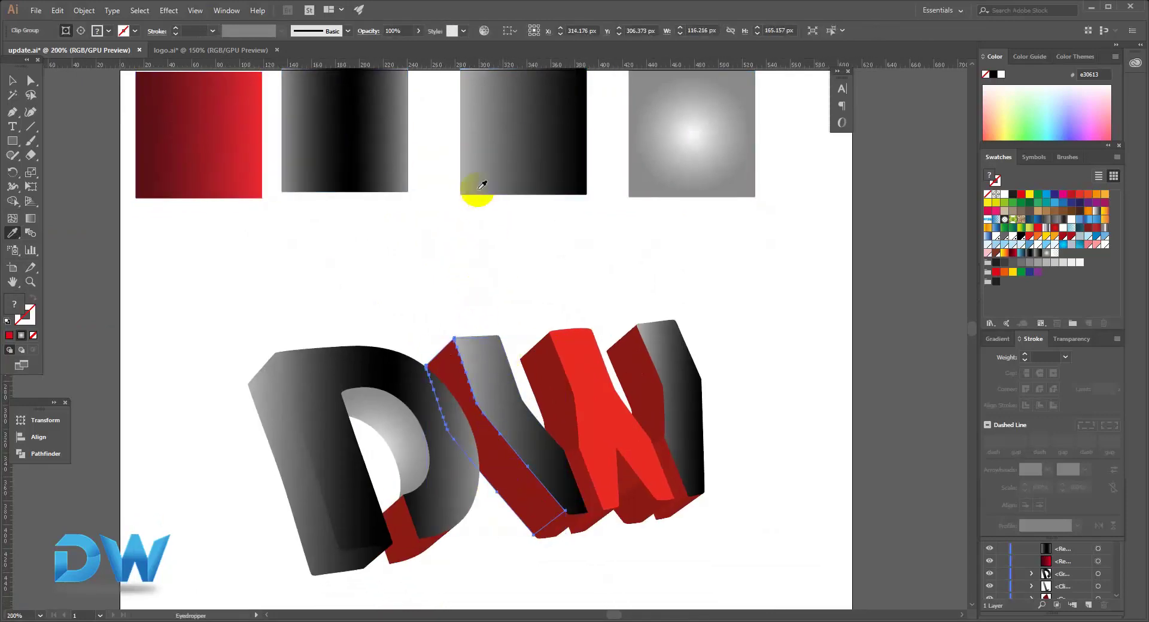
{"action": "left_click", "coordinate": [372, 146]}
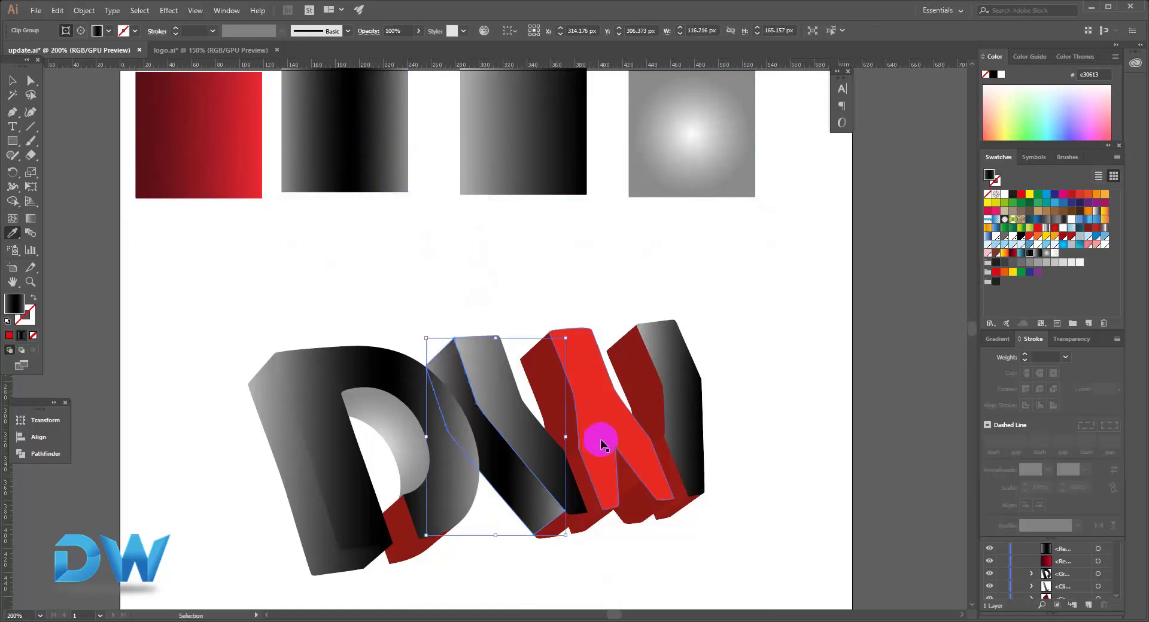
Step: Apply the fourth square's radial gradient to the upper side face of the W's right stroke and unite that face with the lower one
{"action": "left_click", "coordinate": [645, 383], "text": "ctrl"}
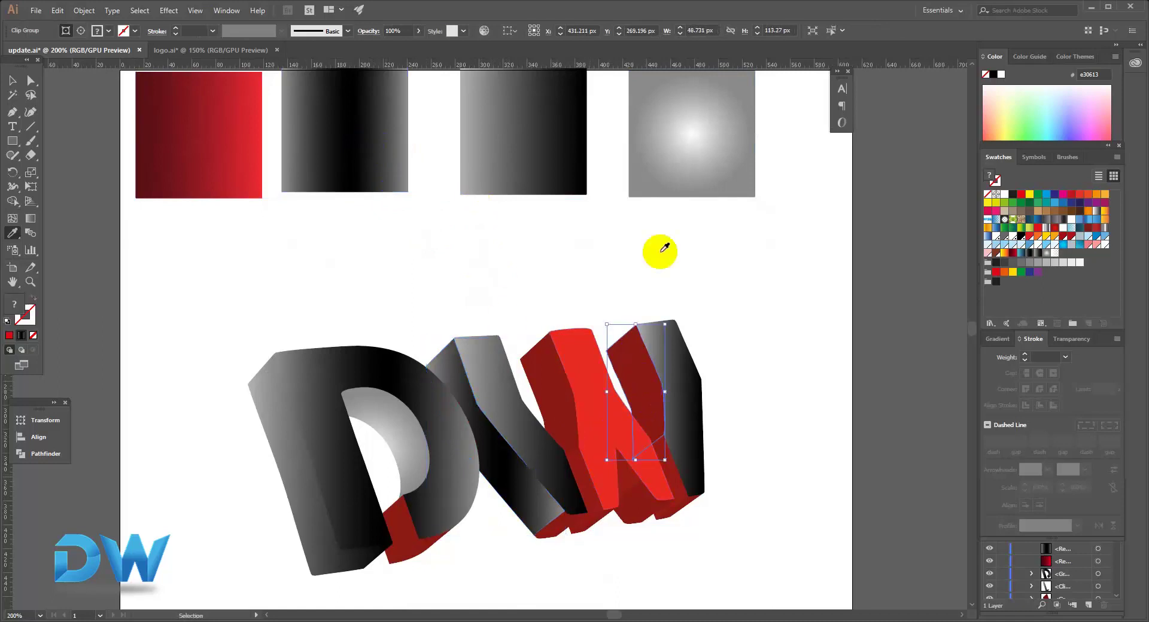
{"action": "left_click", "coordinate": [683, 158]}
{"action": "left_click", "coordinate": [666, 459], "text": "ctrl"}
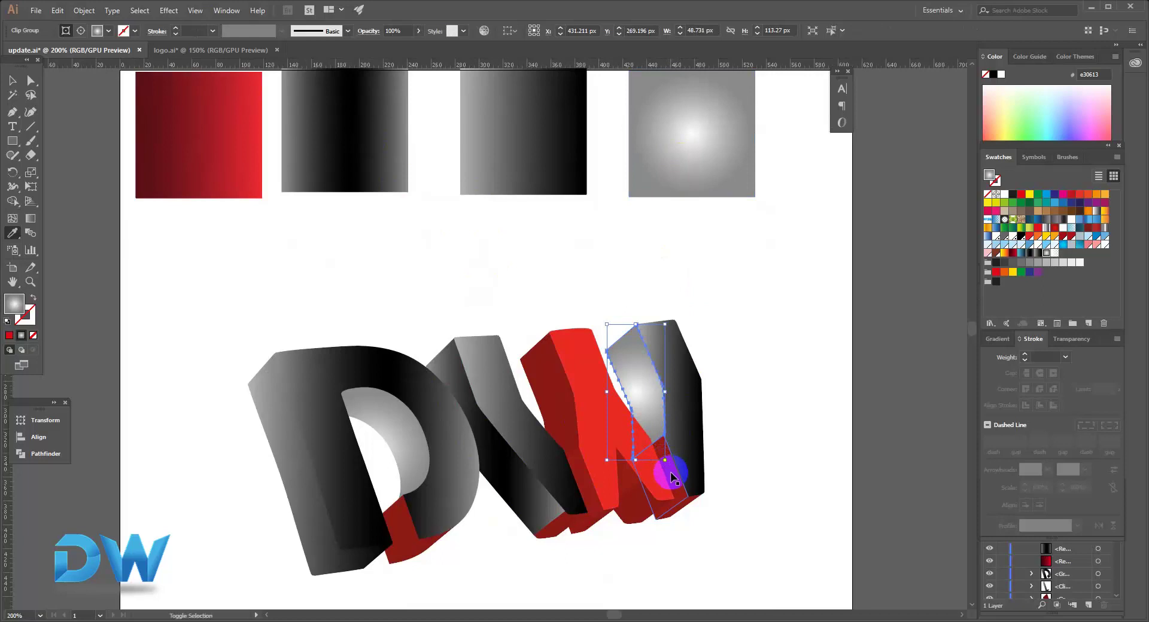
{"action": "left_click", "coordinate": [670, 476], "text": "ctrl"}
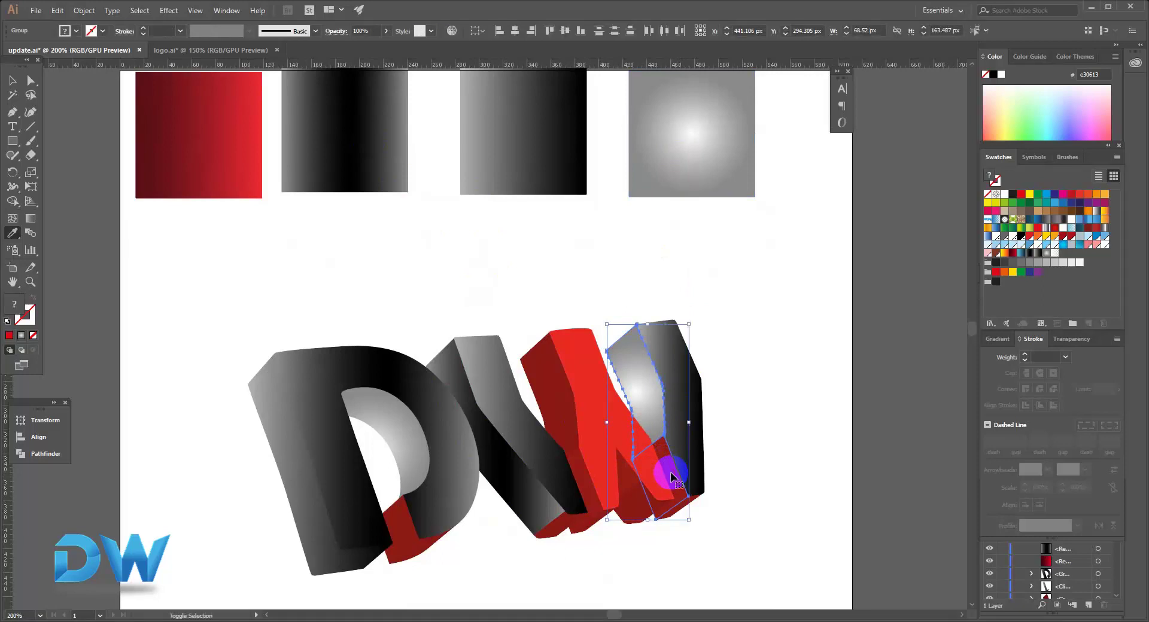
{"action": "left_click", "coordinate": [47, 454]}
{"action": "left_click", "coordinate": [82, 446]}
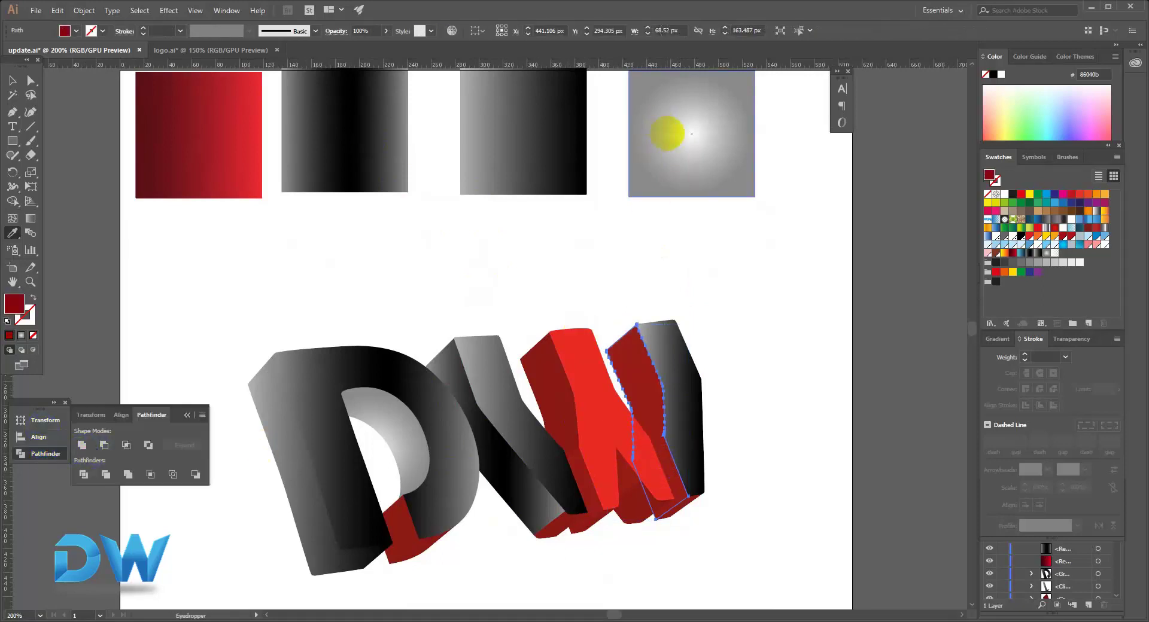
{"action": "left_click", "coordinate": [667, 132]}
{"action": "left_click", "coordinate": [734, 318], "text": "ctrl"}
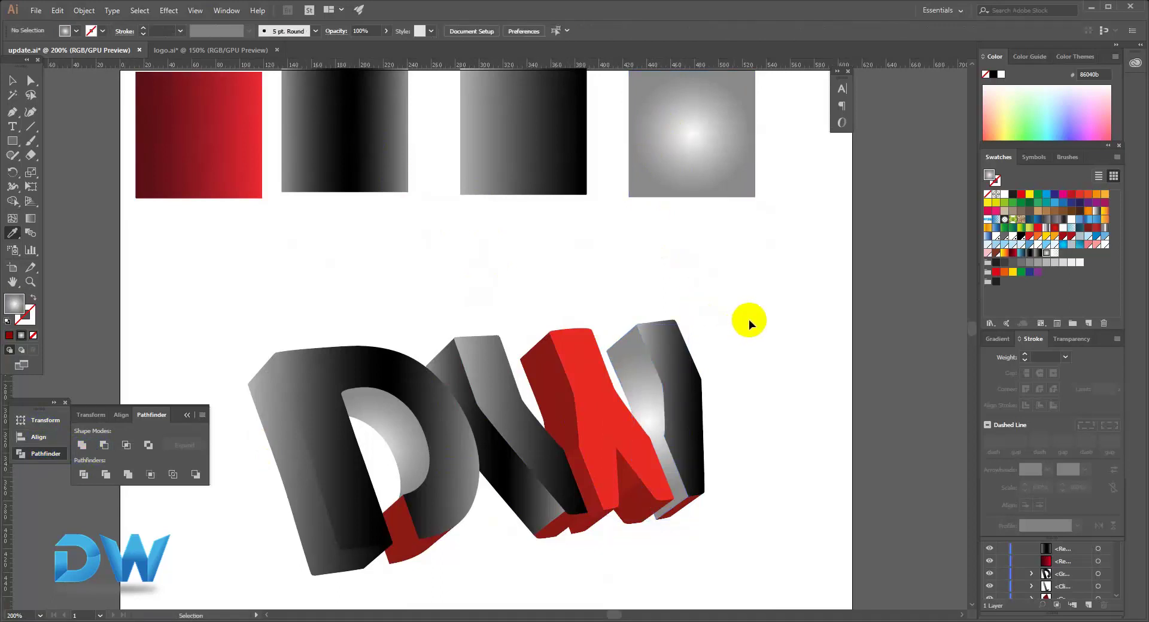
{"action": "key", "text": "ctrl+z"}
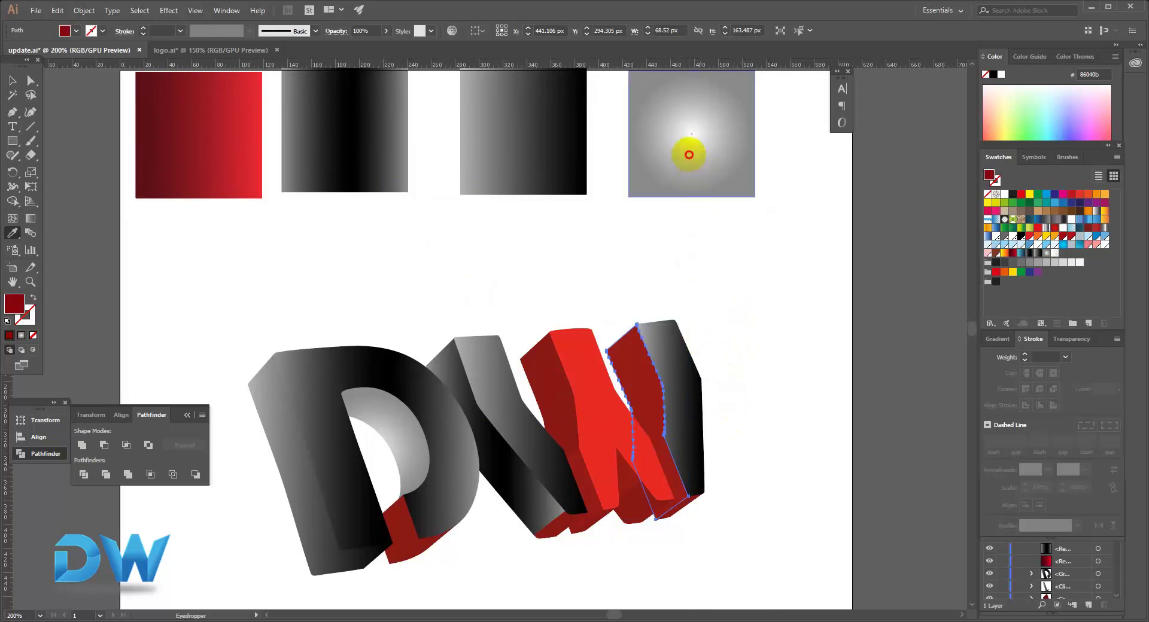
Step: Fill the united side face of the W's right stroke with the radial gradient sampled from the fourth square
{"action": "left_click", "coordinate": [688, 151]}
{"action": "left_click", "coordinate": [744, 298], "text": "ctrl"}
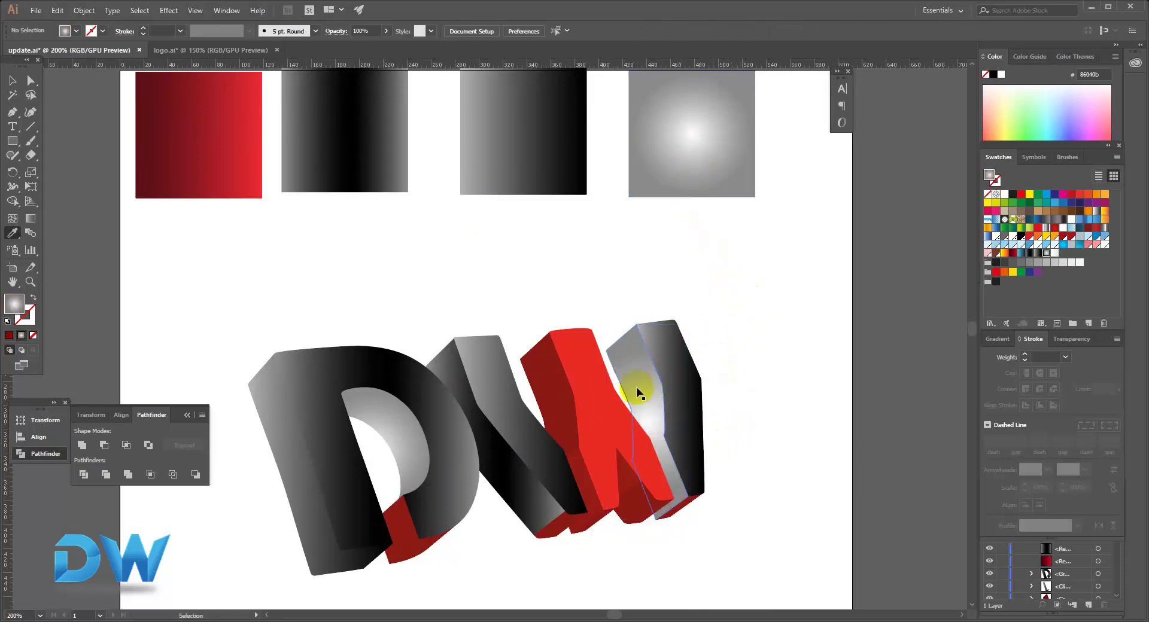
Step: Ungroup the W's red middle stroke into separate faces
{"action": "left_click", "coordinate": [592, 382], "text": "ctrl"}
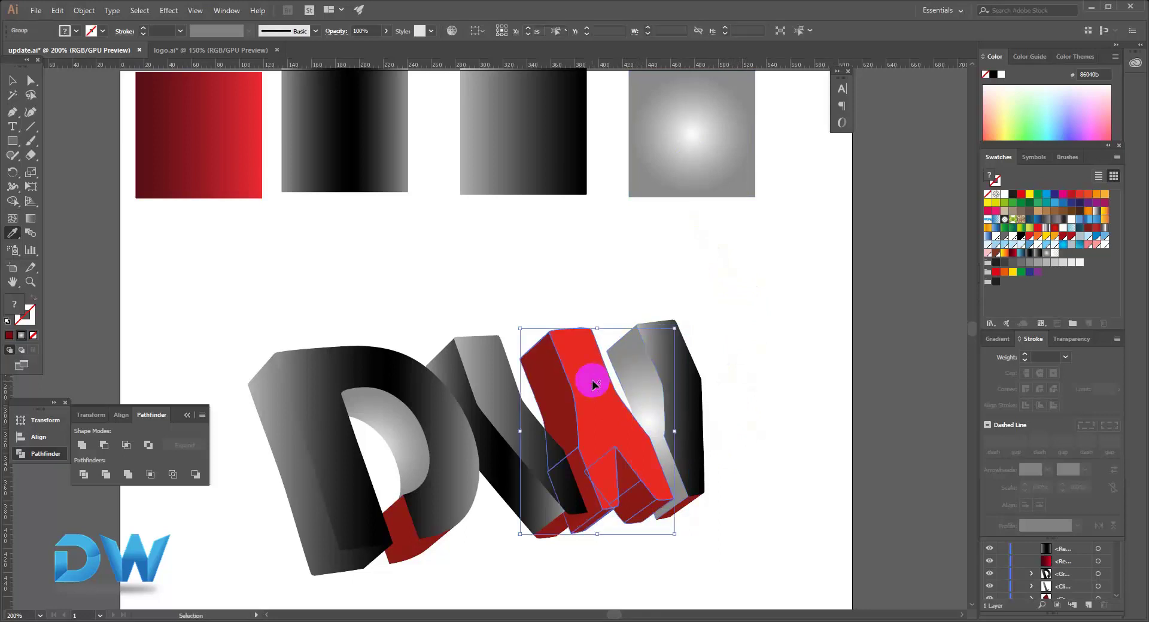
{"action": "right_click", "coordinate": [593, 381]}
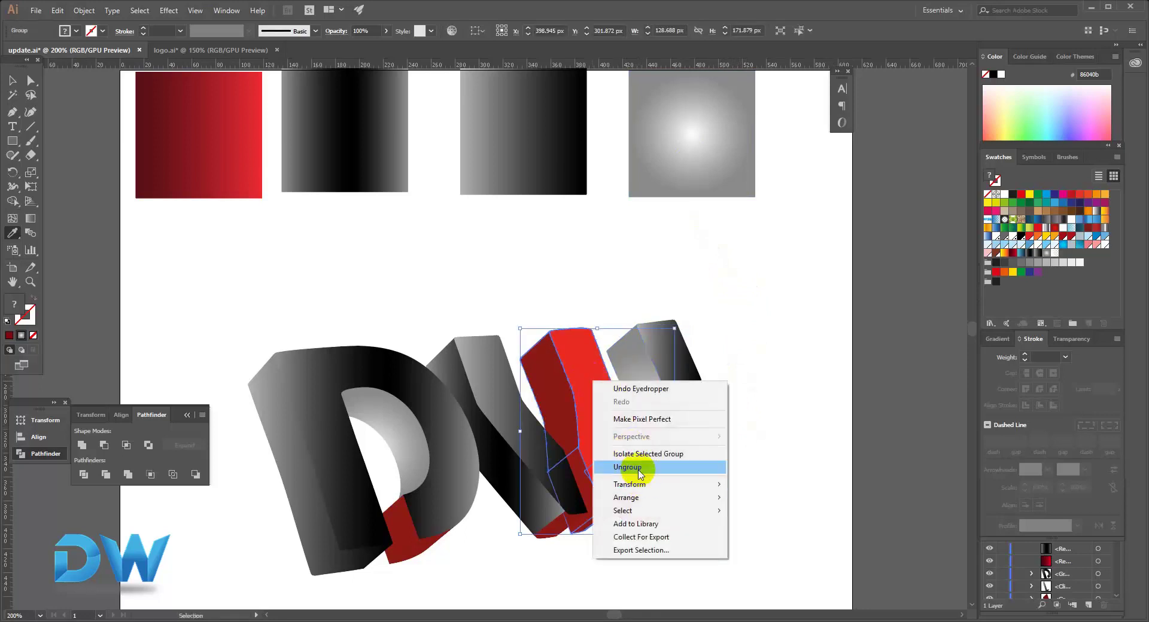
{"action": "left_click", "coordinate": [640, 469]}
{"action": "left_click", "coordinate": [782, 462], "text": "ctrl"}
Step: Fill the middle stroke's front face with the first square's red gradient and angle it from bright red at the top to dark red below
{"action": "left_click", "coordinate": [595, 413], "text": "ctrl"}
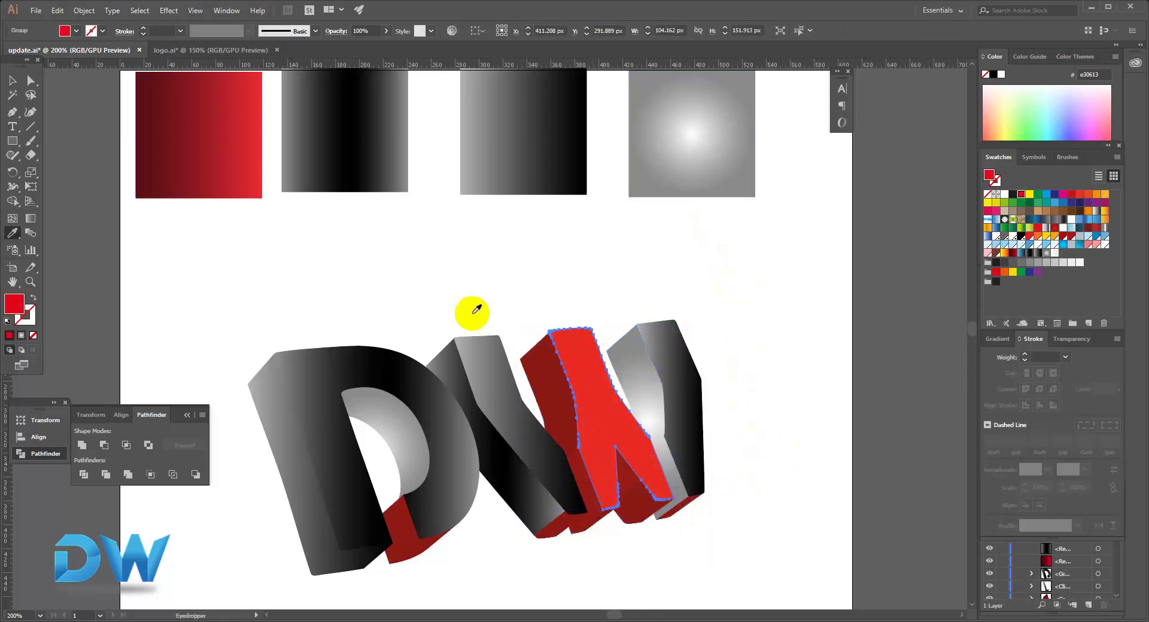
{"action": "left_click", "coordinate": [564, 376], "text": "ctrl"}
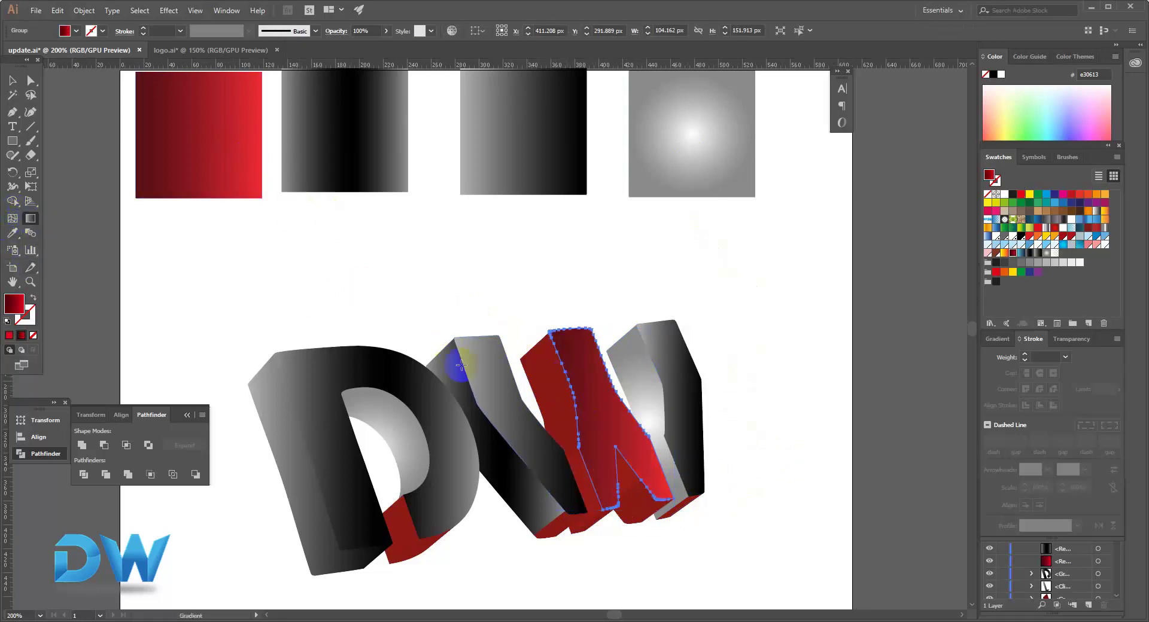
{"action": "left_click_drag", "start_coordinate": [653, 455], "coordinate": [621, 455]}
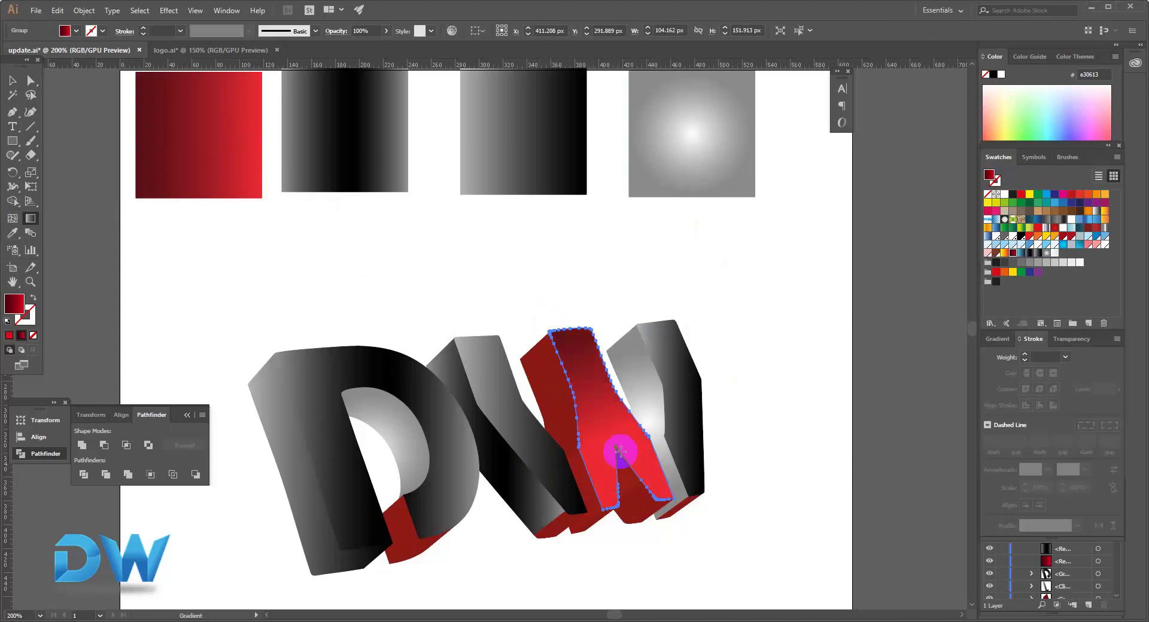
{"action": "left_click_drag", "start_coordinate": [549, 313], "coordinate": [654, 477]}
{"action": "left_click_drag", "start_coordinate": [526, 328], "coordinate": [643, 474]}
{"action": "left_click_drag", "start_coordinate": [547, 296], "coordinate": [640, 489]}
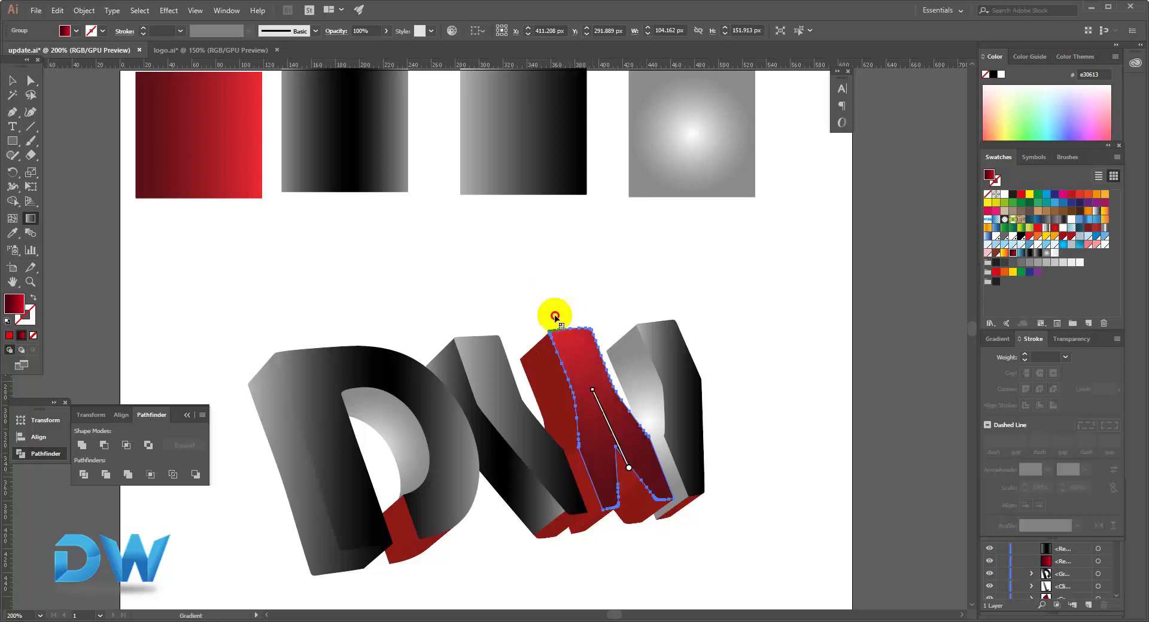
{"action": "key", "text": "v"}
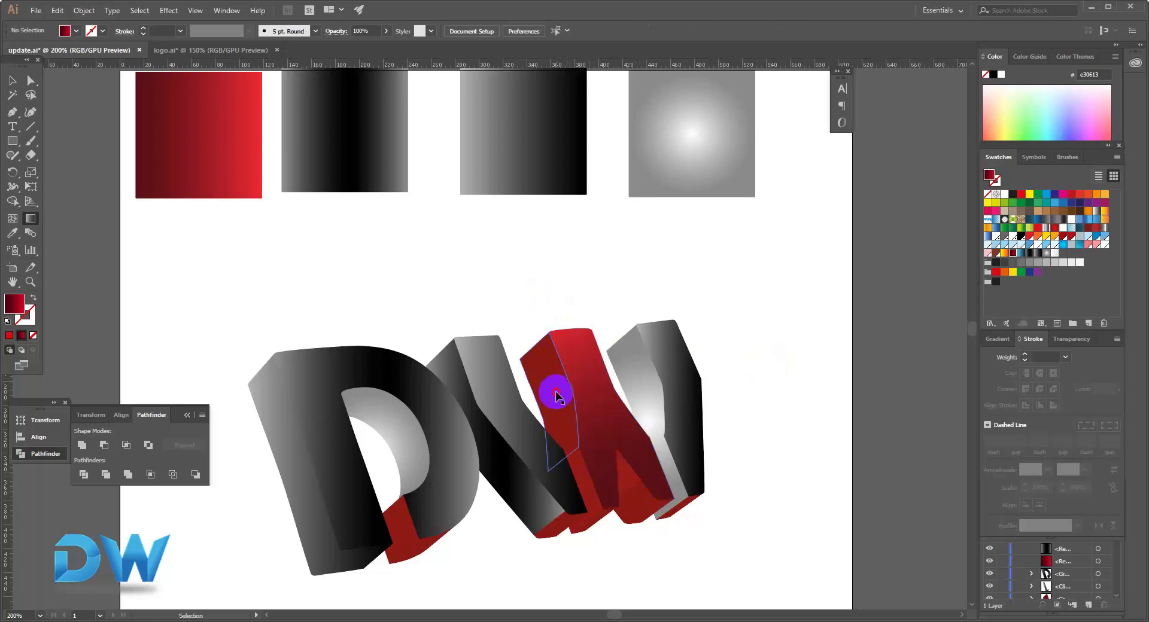
Step: Unite the upper and lower outer side faces of the W's middle stroke into one shape
{"action": "left_click", "coordinate": [562, 412]}
{"action": "left_click", "coordinate": [589, 502], "text": "shift"}
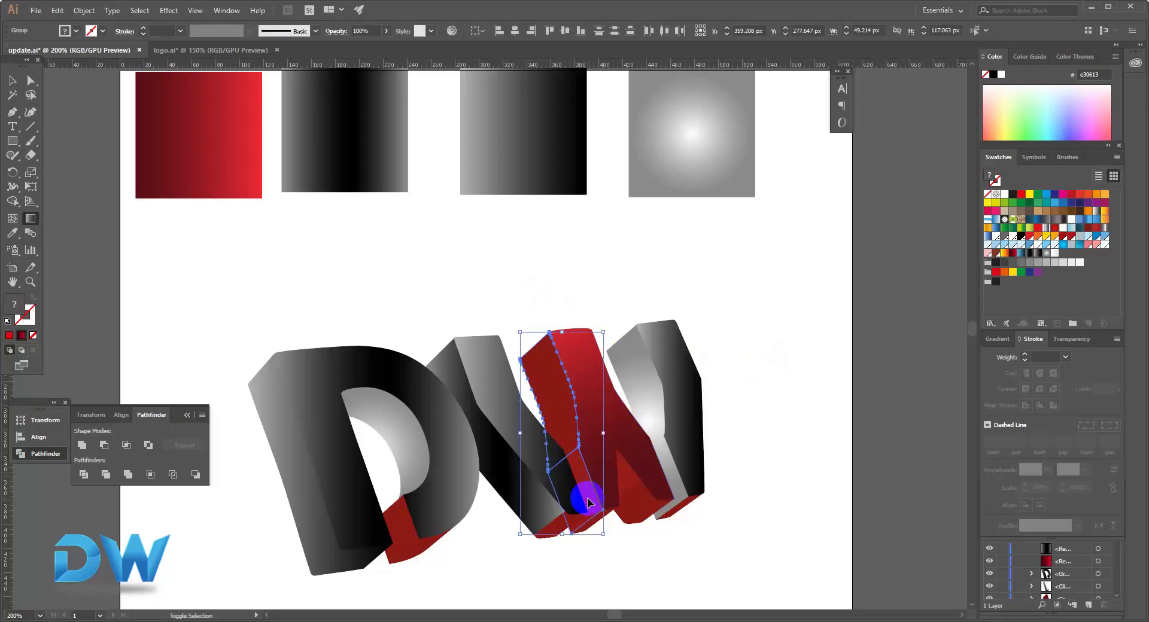
{"action": "left_click", "coordinate": [83, 474]}
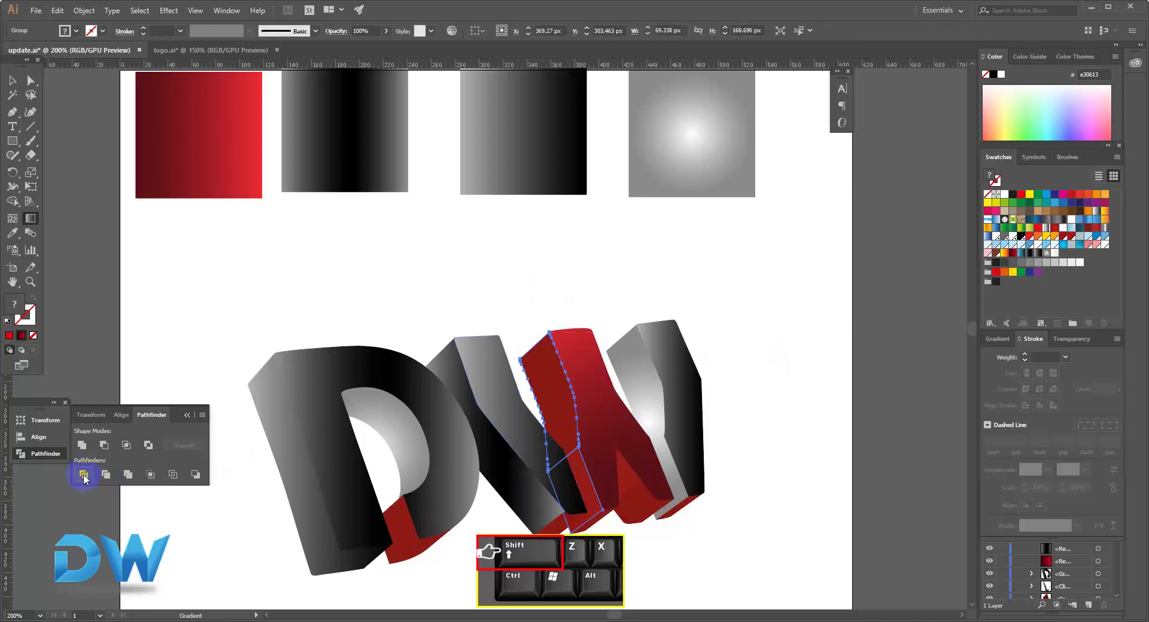
{"action": "left_click", "coordinate": [82, 446]}
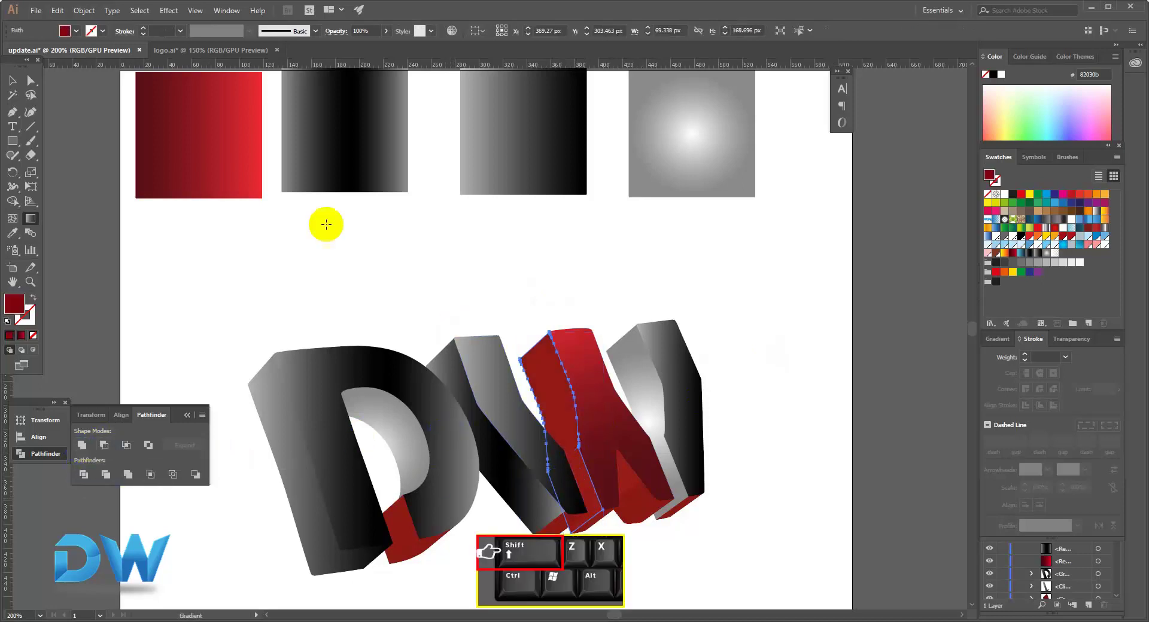
Step: Fill the middle stroke's united side face with the first square's red gradient and redirect it from bright red above to dark red below
{"action": "left_click", "coordinate": [250, 126]}
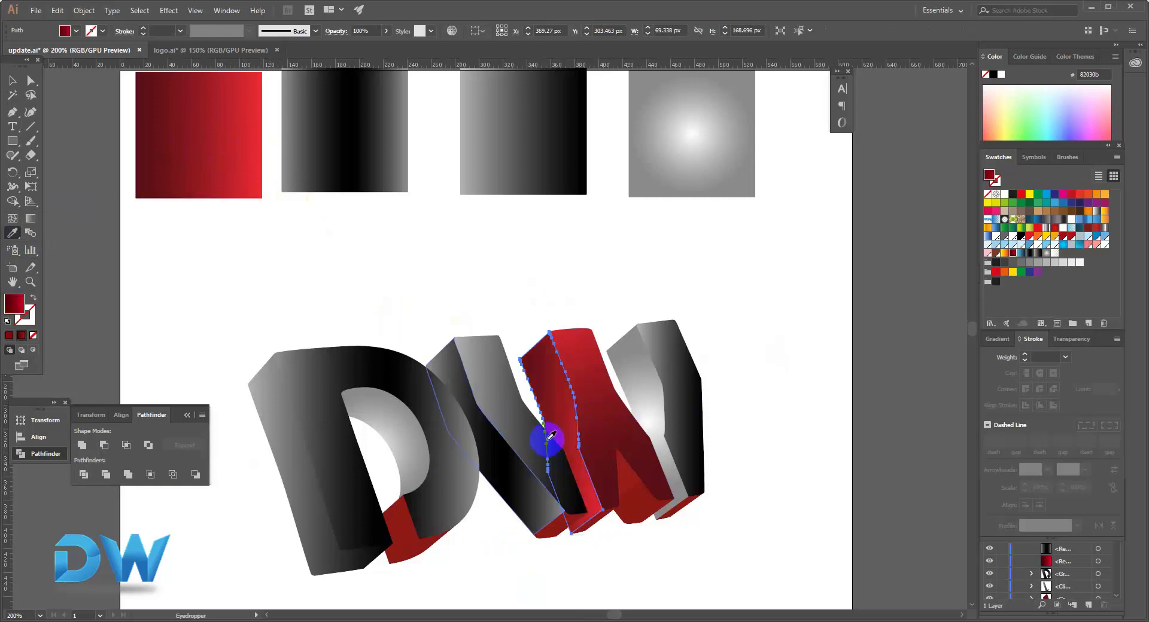
{"action": "key", "text": "v"}
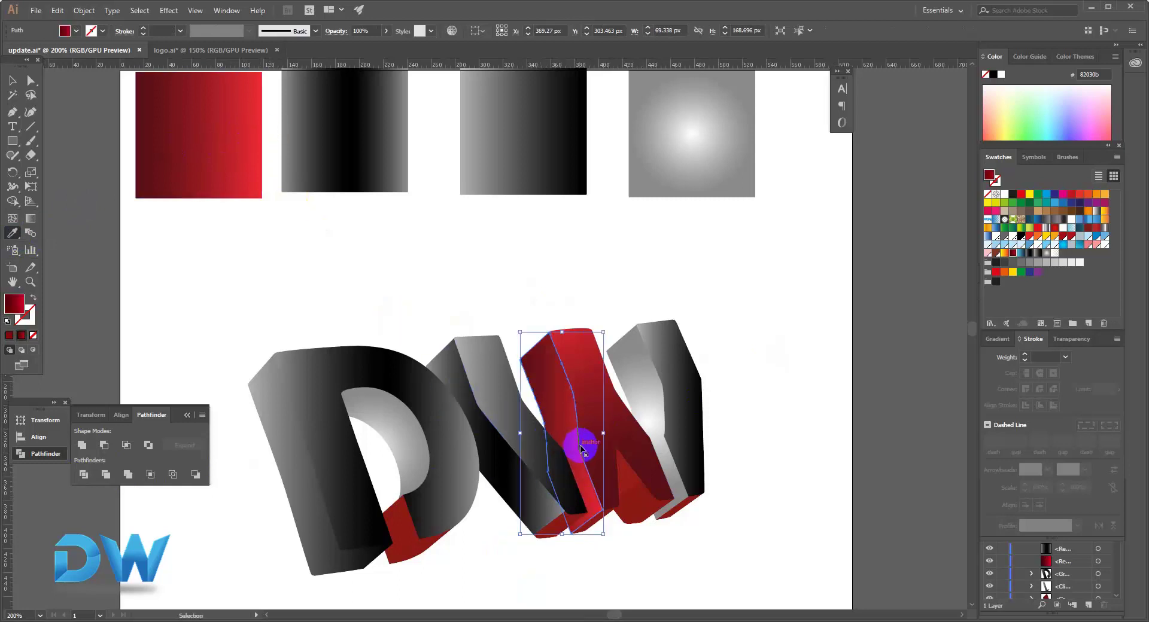
{"action": "left_click", "coordinate": [29, 222]}
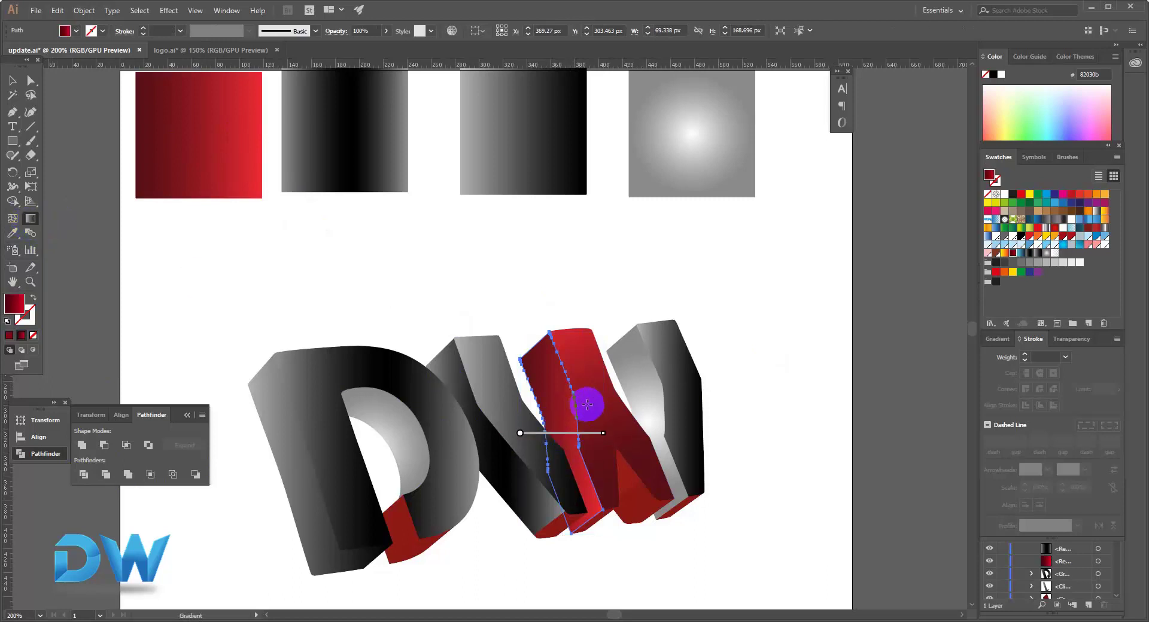
{"action": "mouse_move", "coordinate": [585, 403]}
{"action": "left_mouse_down"}
{"action": "mouse_move", "coordinate": [476, 408]}
{"action": "mouse_move", "coordinate": [572, 378]}
{"action": "left_mouse_up"}
{"action": "mouse_move", "coordinate": [556, 477]}
{"action": "left_mouse_down"}
{"action": "mouse_move", "coordinate": [564, 355]}
{"action": "mouse_move", "coordinate": [650, 515]}
{"action": "left_mouse_up"}
{"action": "left_click", "coordinate": [497, 274], "text": "ctrl"}
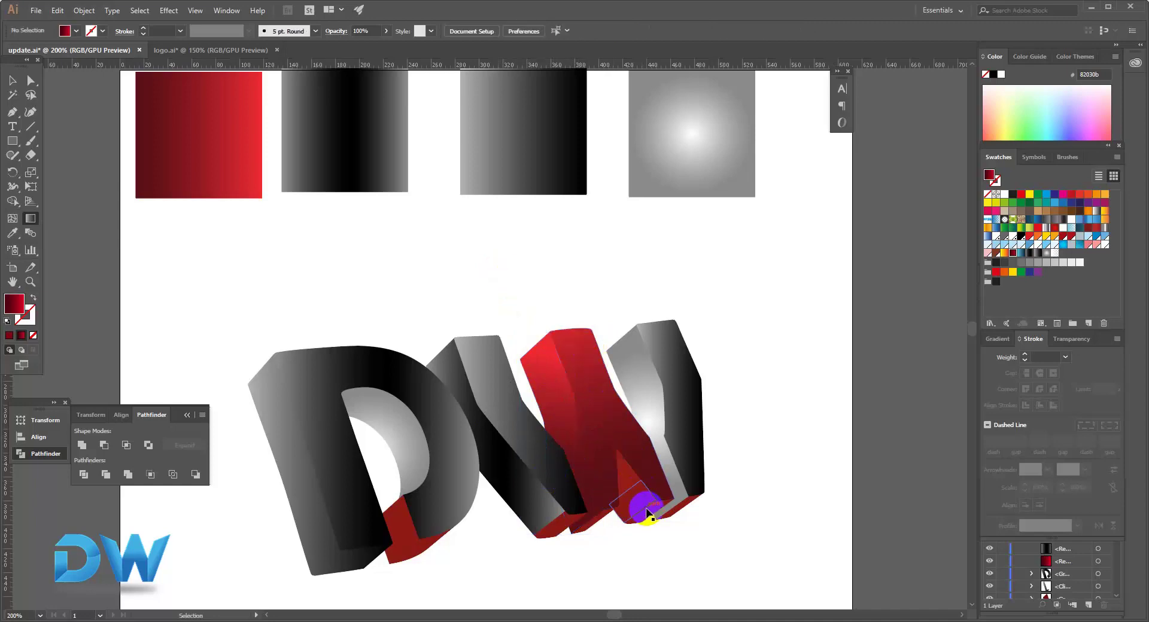
Step: Unite the adjoining inner side and bottom faces between the feet of the W's middle stroke into one shape
{"action": "scroll", "coordinate": [615, 462], "scroll_direction": "up", "scroll_amount": 2}
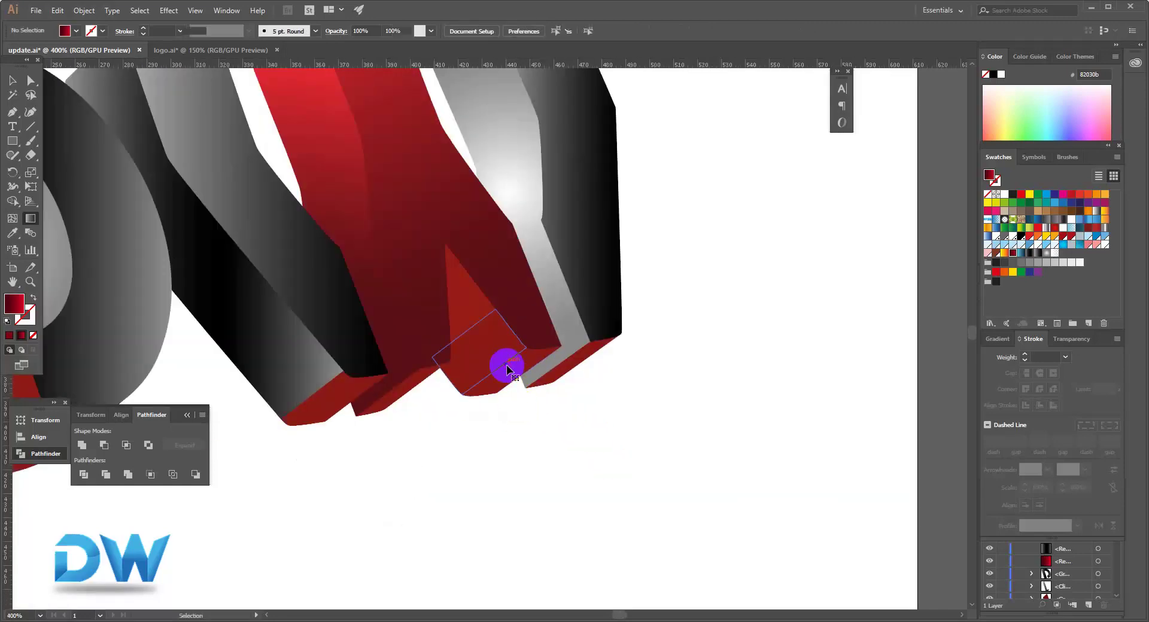
{"action": "left_click", "coordinate": [526, 358], "text": "ctrl"}
{"action": "left_click", "coordinate": [538, 358], "text": "ctrl+shift"}
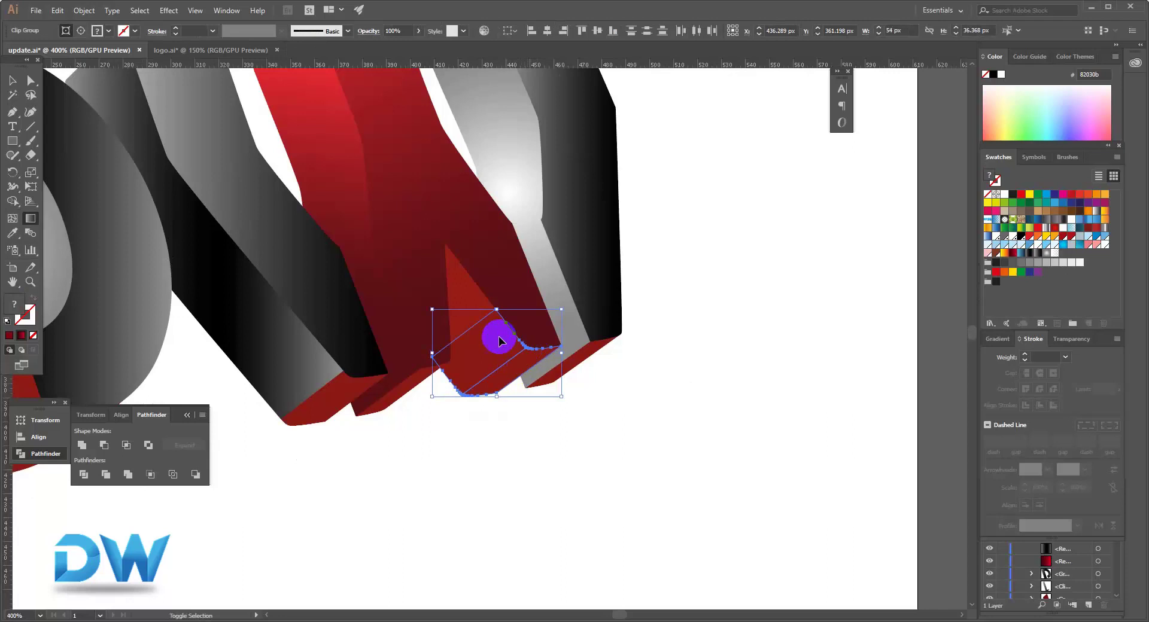
{"action": "left_click", "coordinate": [472, 297], "text": "ctrl+shift"}
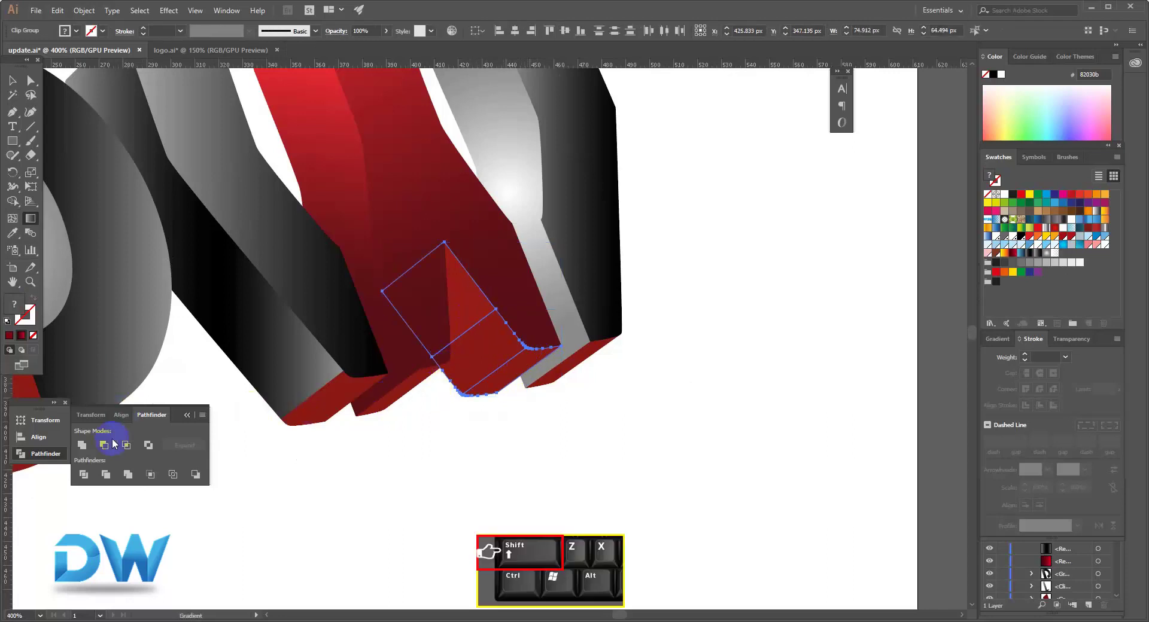
{"action": "left_click", "coordinate": [84, 446]}
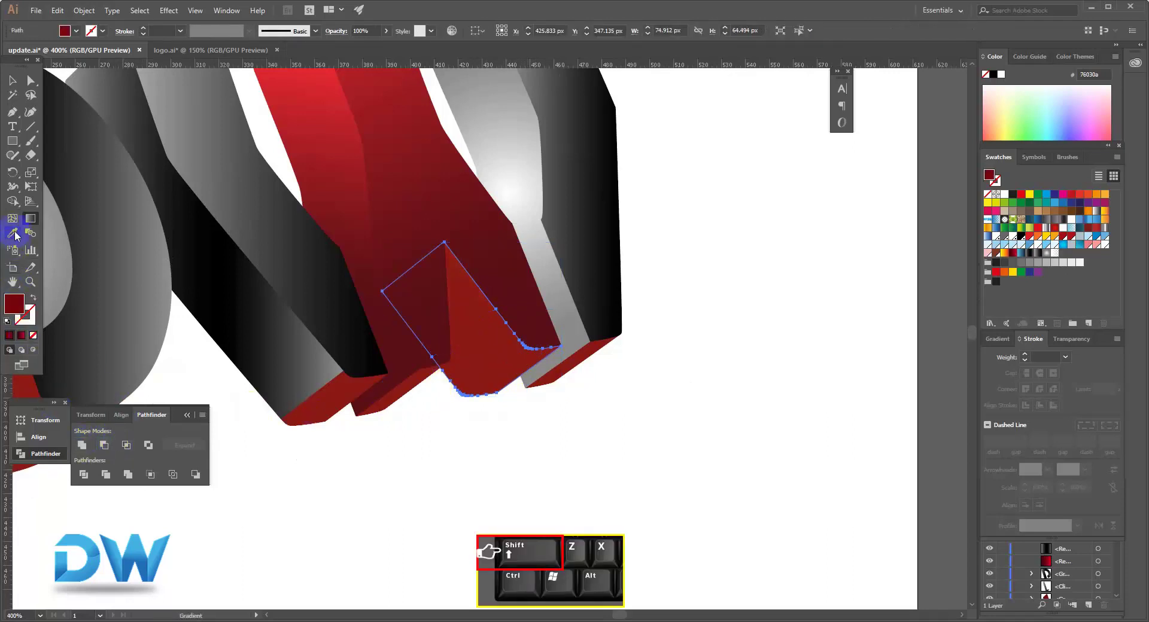
Step: Fill the united face between the middle stroke's feet with the red gradient sampled from that stroke's outer side face
{"action": "left_click", "coordinate": [341, 136]}
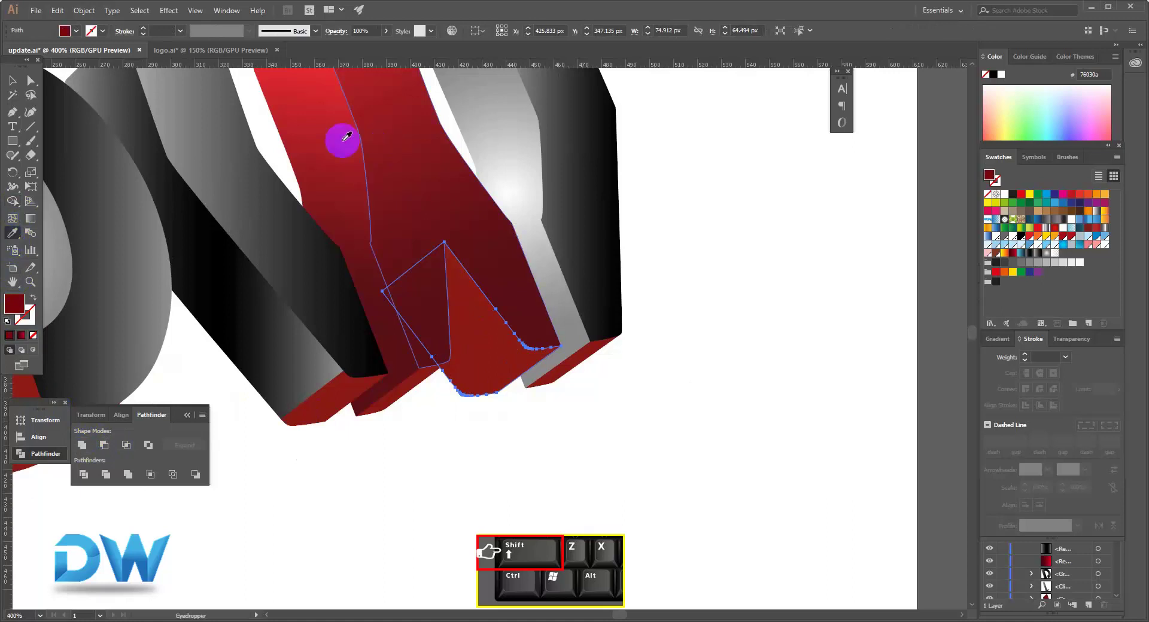
{"action": "left_click", "coordinate": [329, 136]}
{"action": "left_click", "coordinate": [505, 448], "text": "ctrl"}
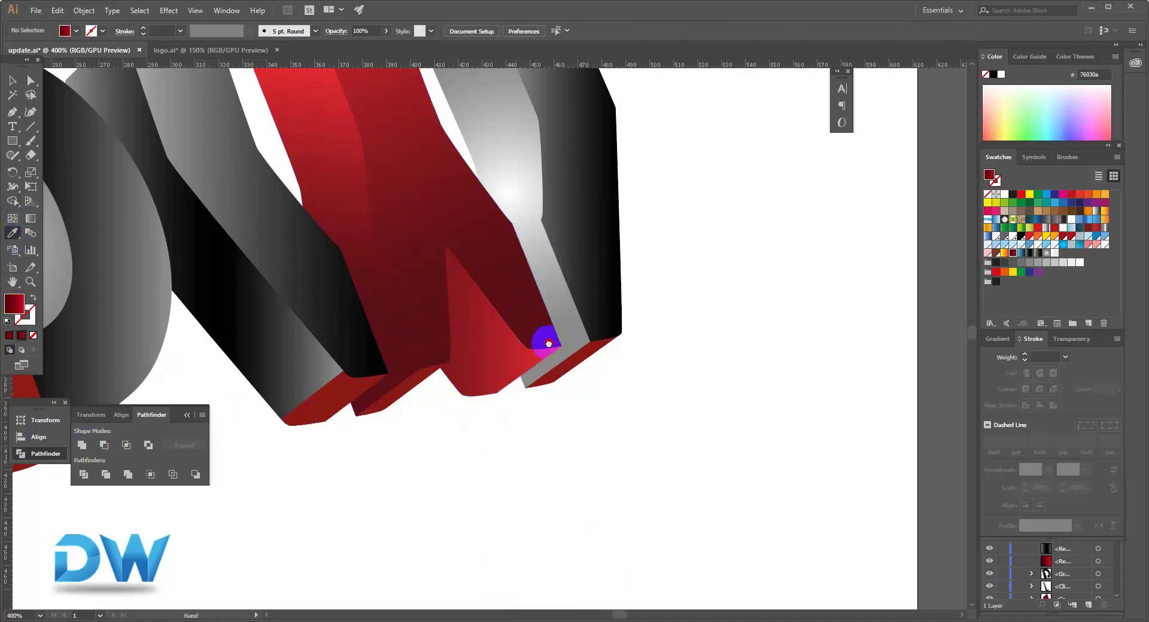
Step: Unite the bottom faces of the W middle stroke's first foot and fill them with the red gradient sampled from that stroke's side face
{"action": "left_click_drag", "start_coordinate": [544, 341], "coordinate": [634, 368]}
{"action": "left_click", "coordinate": [490, 410], "text": "ctrl"}
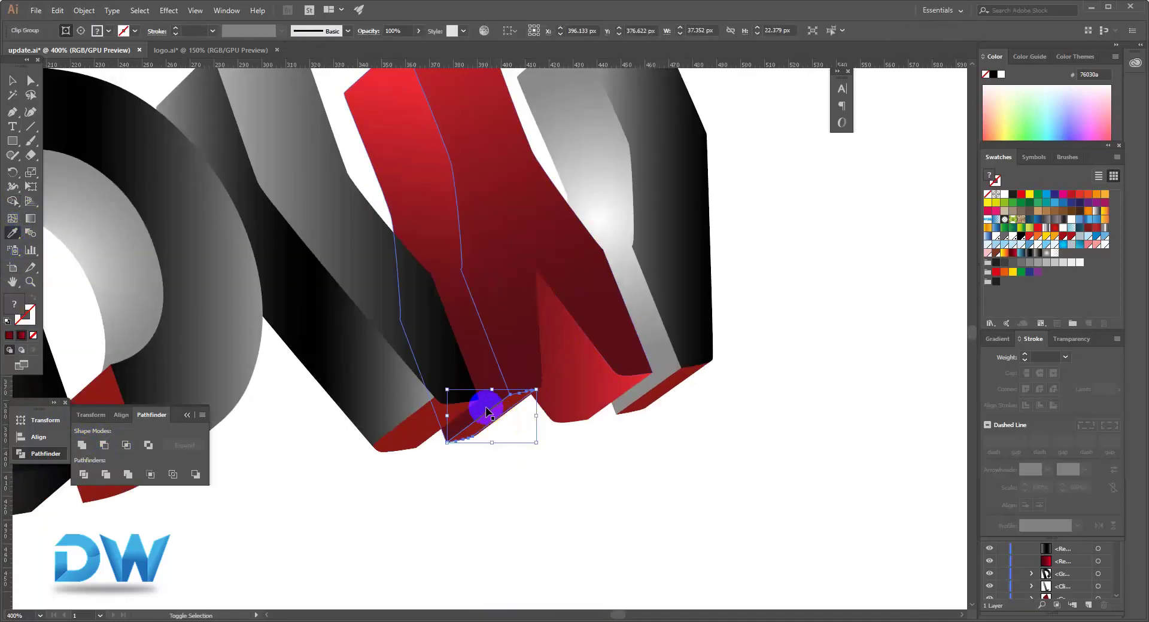
{"action": "left_click", "coordinate": [510, 447]}
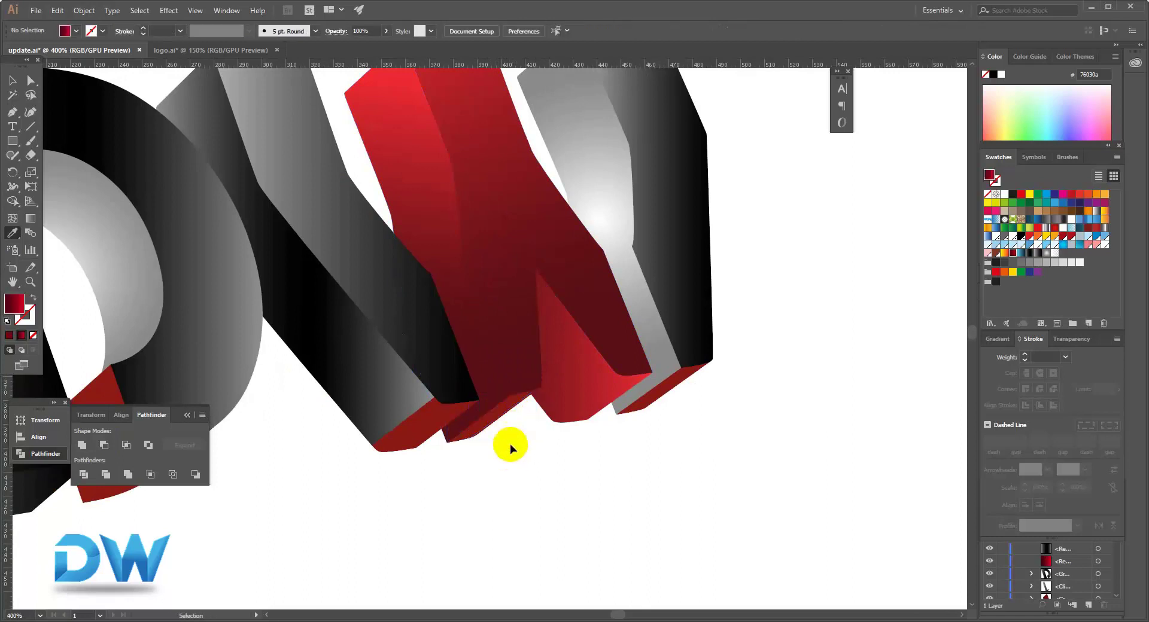
{"action": "left_click", "coordinate": [492, 419]}
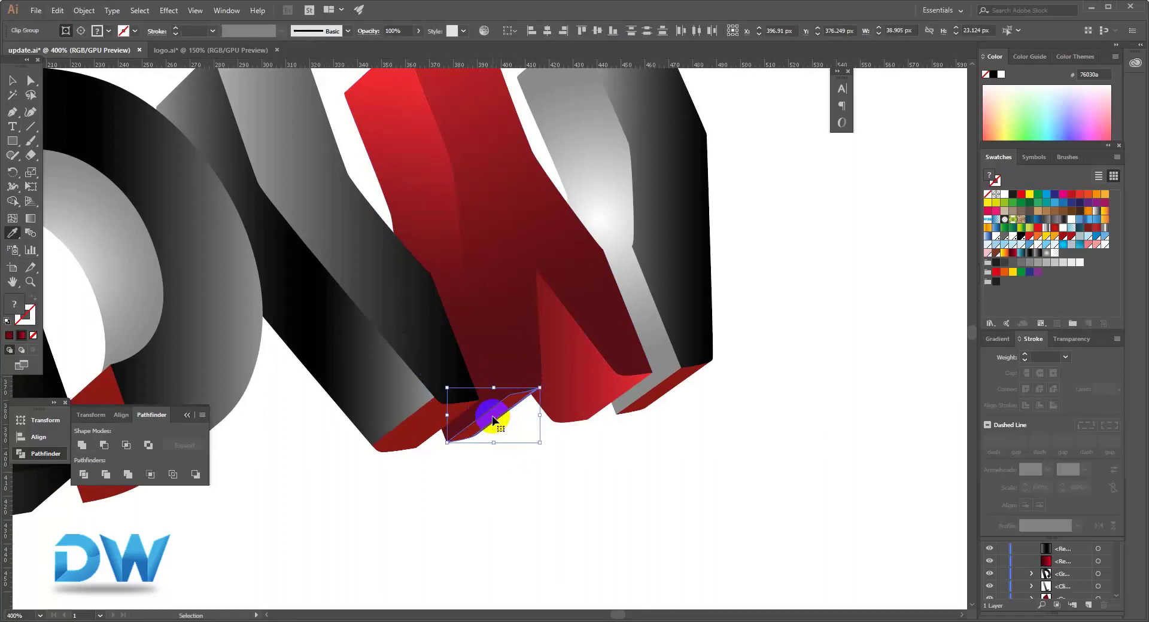
{"action": "left_click", "coordinate": [84, 445]}
{"action": "left_click", "coordinate": [14, 238]}
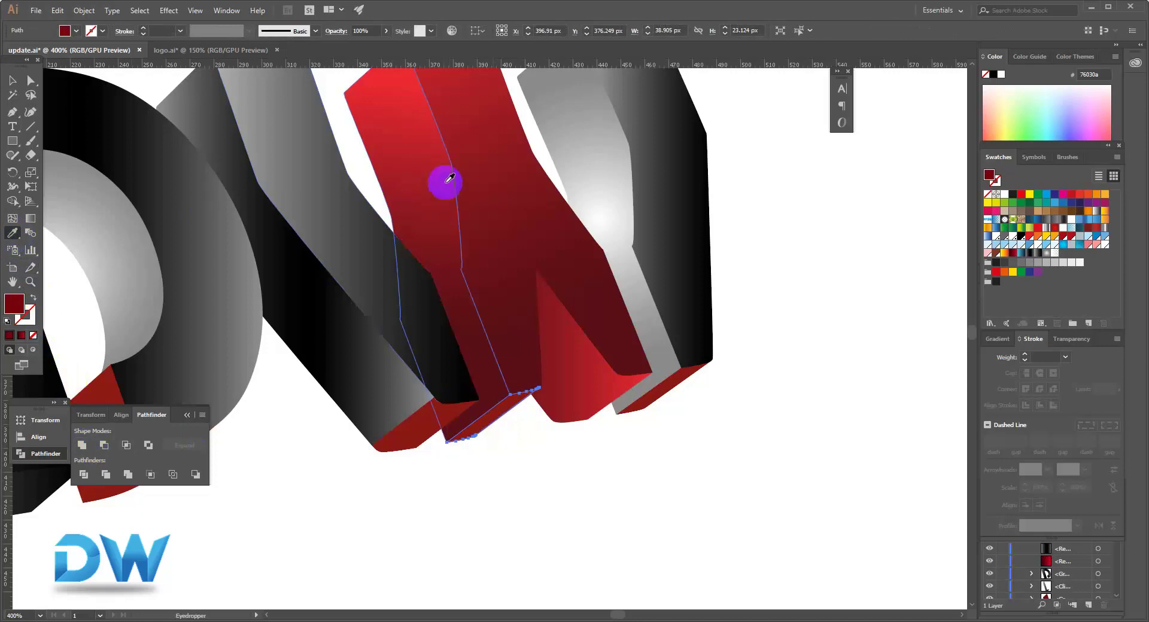
{"action": "left_click", "coordinate": [425, 143]}
{"action": "left_click", "coordinate": [594, 538], "text": "ctrl"}
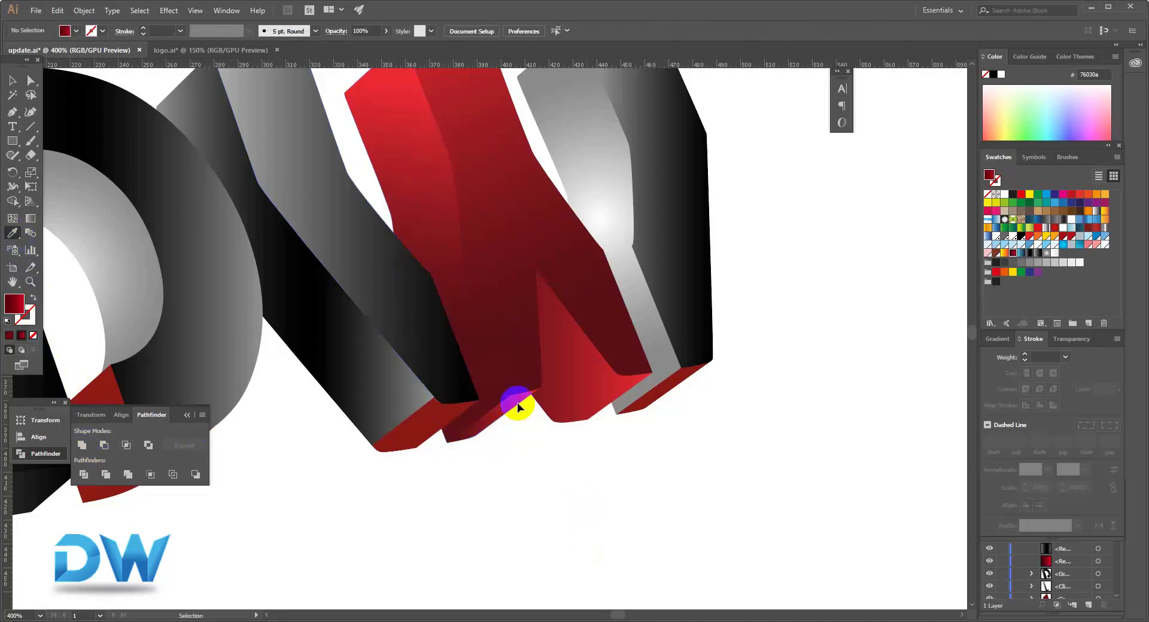
Step: Fill the D's red inner lower face with the grey-to-black gradient sampled from the front of the W's first stroke
{"action": "left_click", "coordinate": [487, 316], "text": "ctrl+alt"}
{"action": "scroll", "coordinate": [477, 386], "scroll_direction": "up", "scroll_amount": 3}
{"action": "left_click", "coordinate": [483, 347], "text": "alt"}
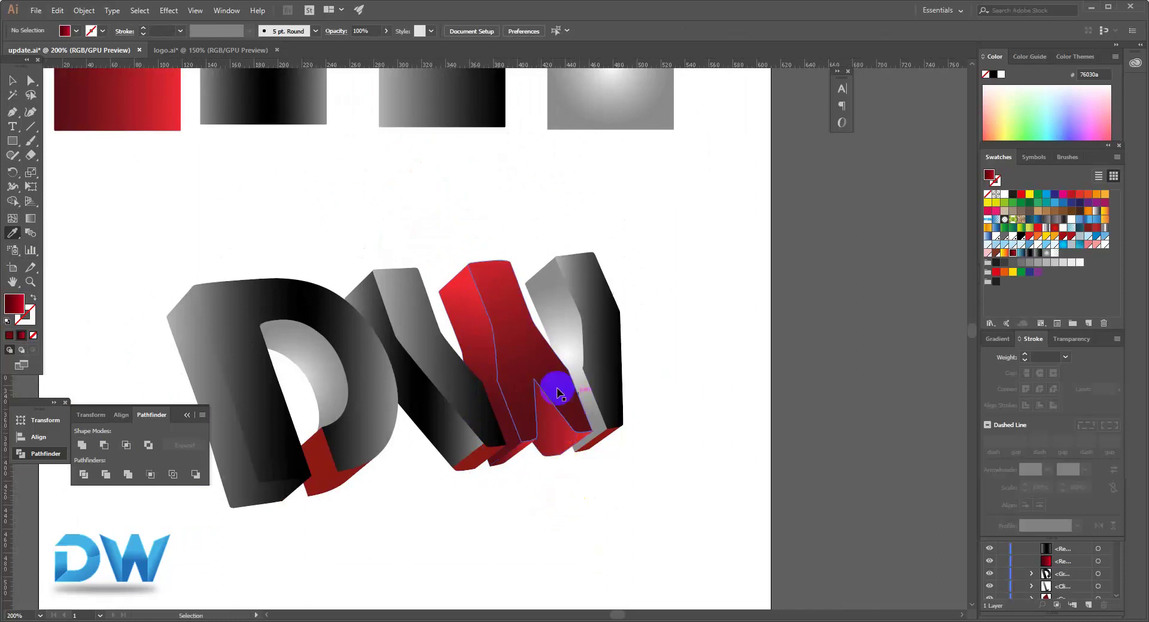
{"action": "left_click", "coordinate": [320, 472], "text": "ctrl"}
{"action": "left_click", "coordinate": [343, 487]}
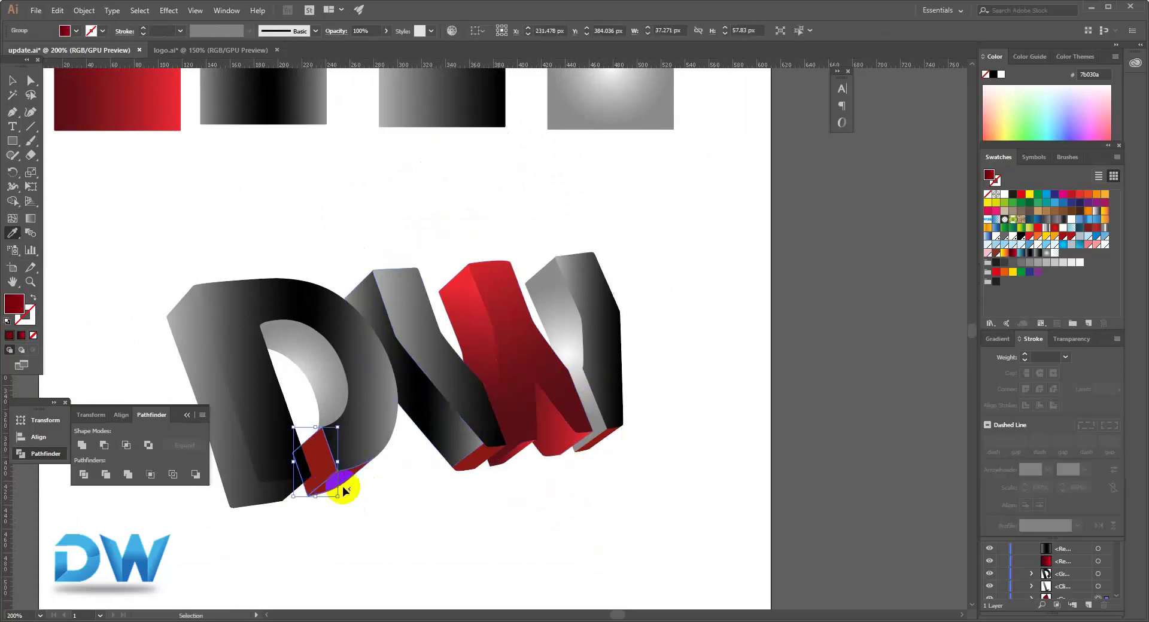
{"action": "left_click_drag", "start_coordinate": [318, 454], "coordinate": [352, 417]}
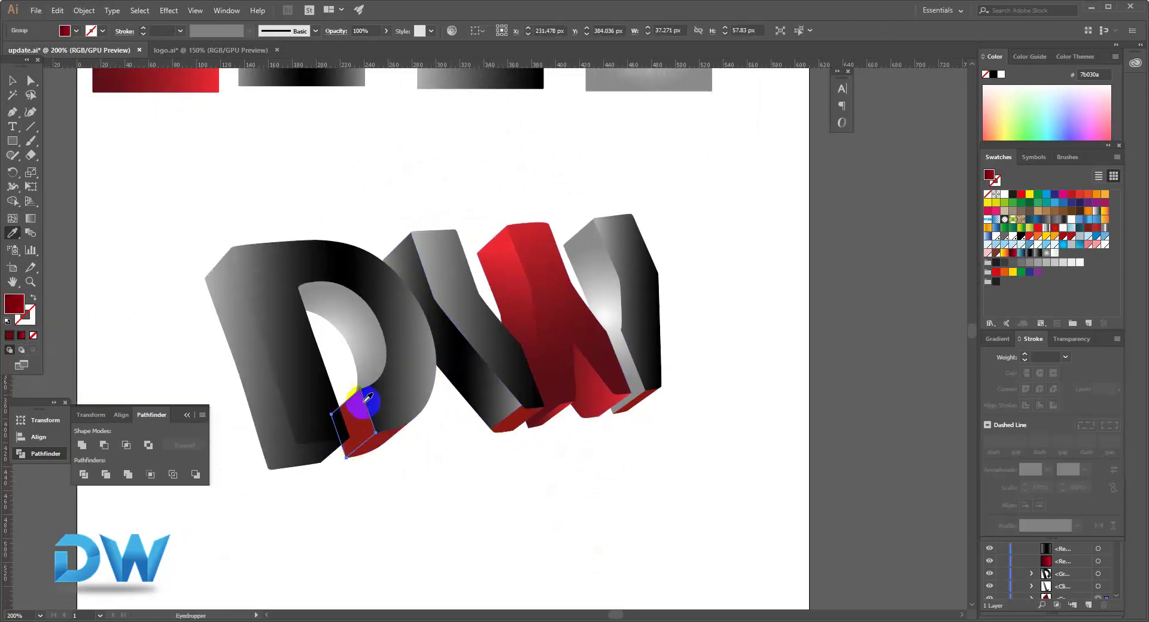
{"action": "left_click", "coordinate": [443, 293]}
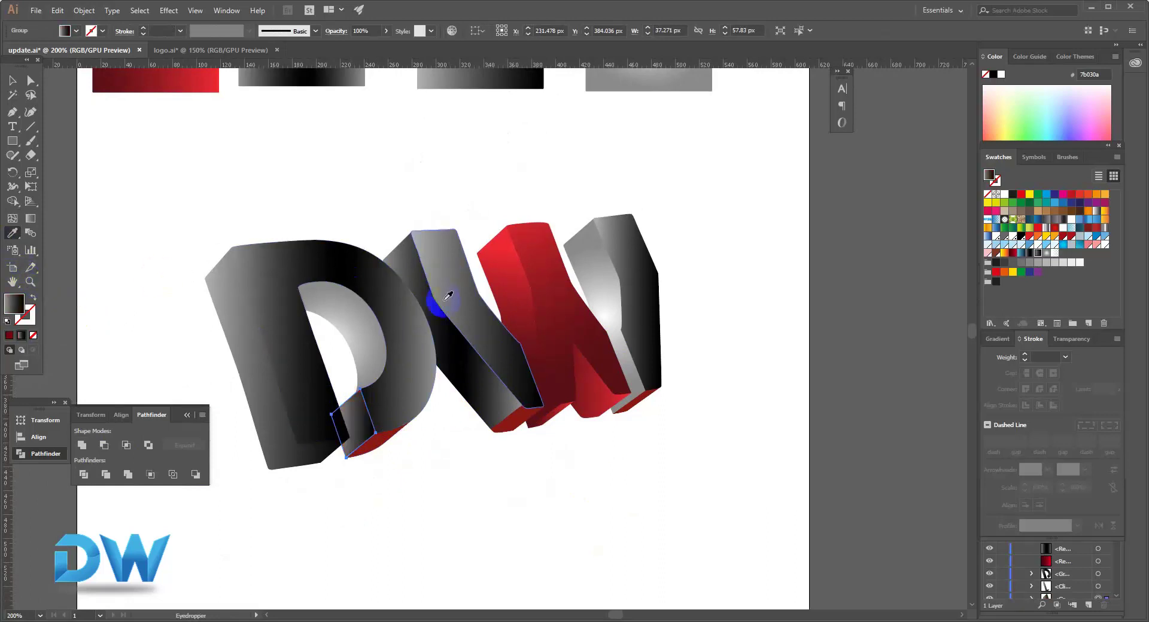
{"action": "left_click", "coordinate": [415, 494], "text": "ctrl"}
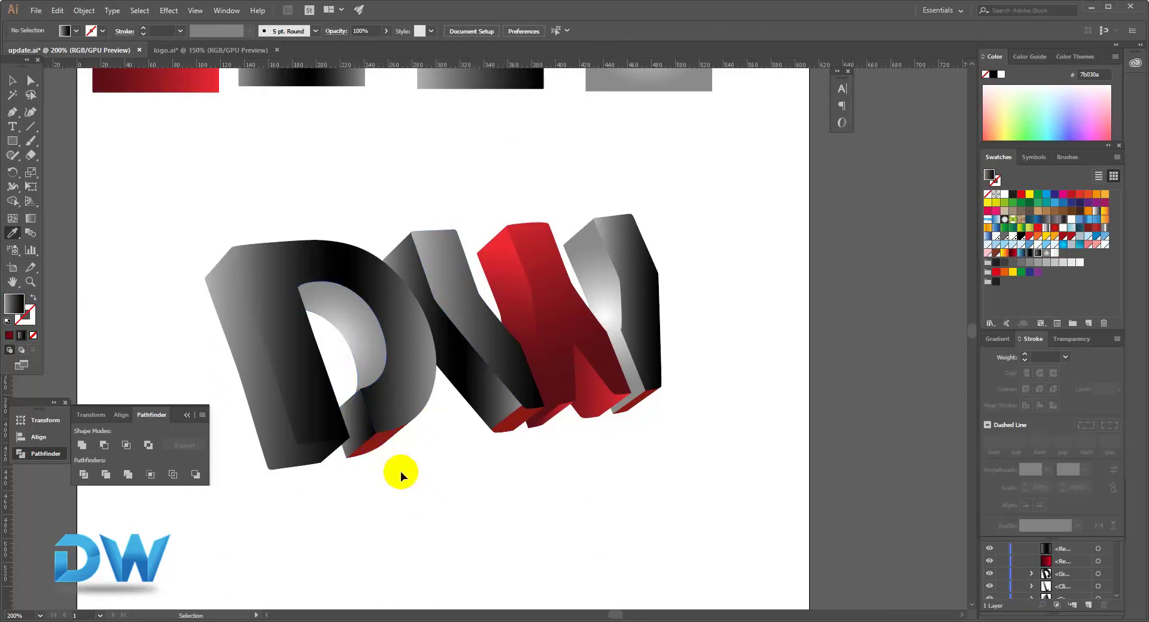
Step: Fill the curved underside of the D's bowl with the red gradient sampled from the W's middle stroke
{"action": "left_click", "coordinate": [385, 446], "text": "ctrl"}
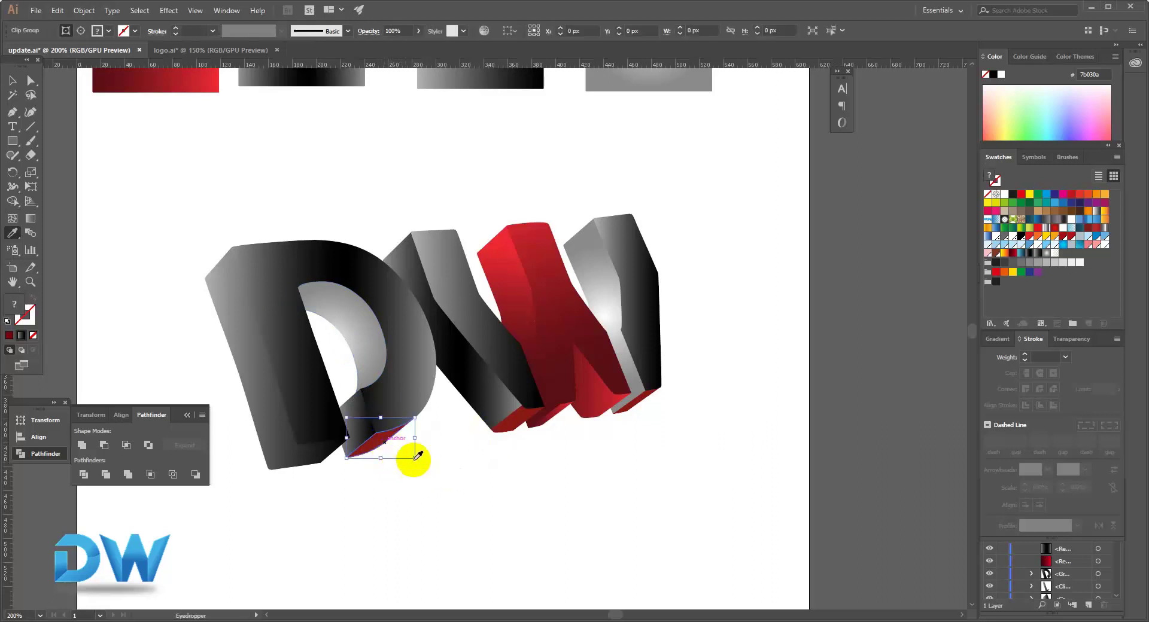
{"action": "left_click", "coordinate": [534, 251]}
{"action": "left_click", "coordinate": [422, 488], "text": "ctrl"}
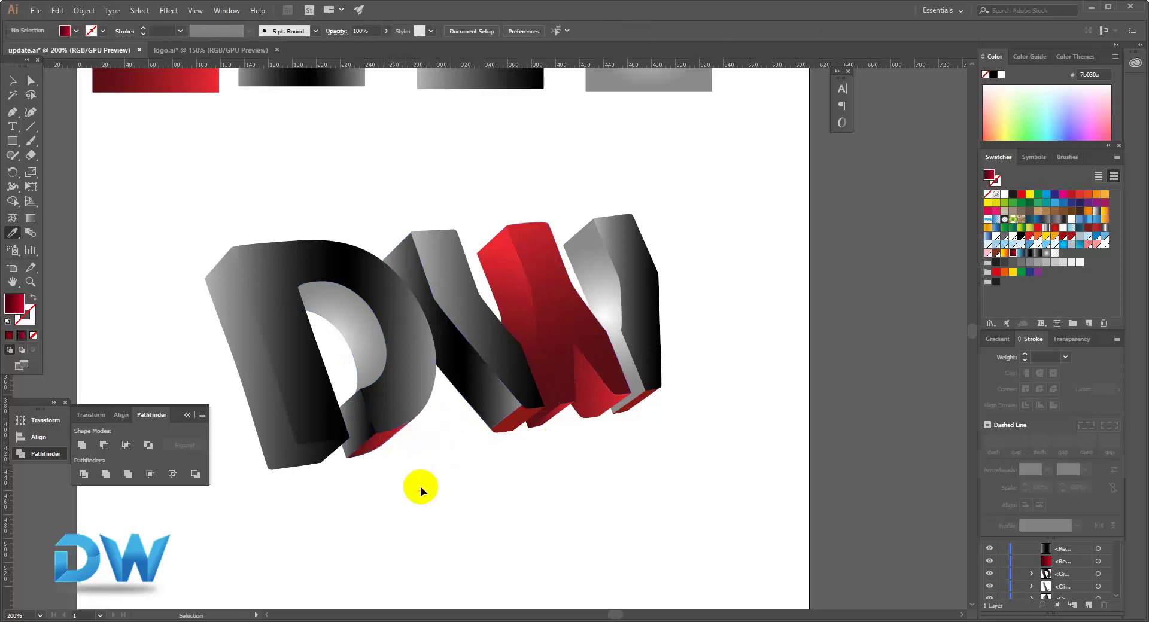
Step: Fill the bottom faces of the W's first and last strokes with the grey-to-black gradients sampled from their front faces
{"action": "left_click", "coordinate": [412, 396], "text": "ctrl+alt"}
{"action": "left_click_drag", "start_coordinate": [440, 413], "coordinate": [392, 445]}
{"action": "left_click", "coordinate": [526, 370], "text": "ctrl"}
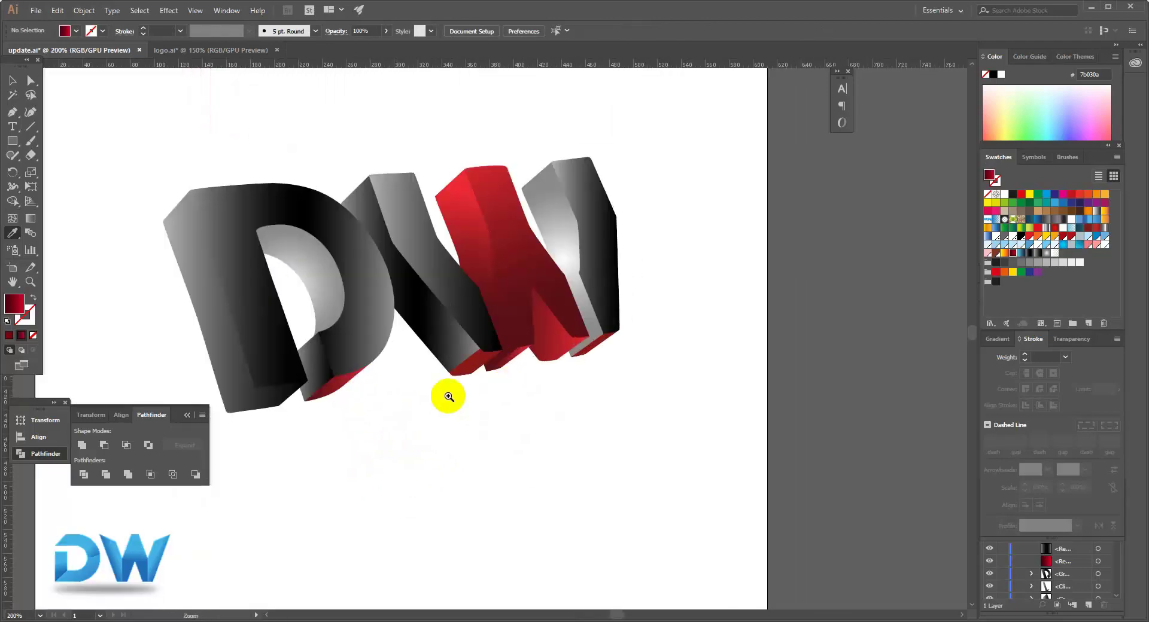
{"action": "left_click", "coordinate": [452, 365], "text": "ctrl"}
{"action": "left_click", "coordinate": [531, 355], "text": "ctrl"}
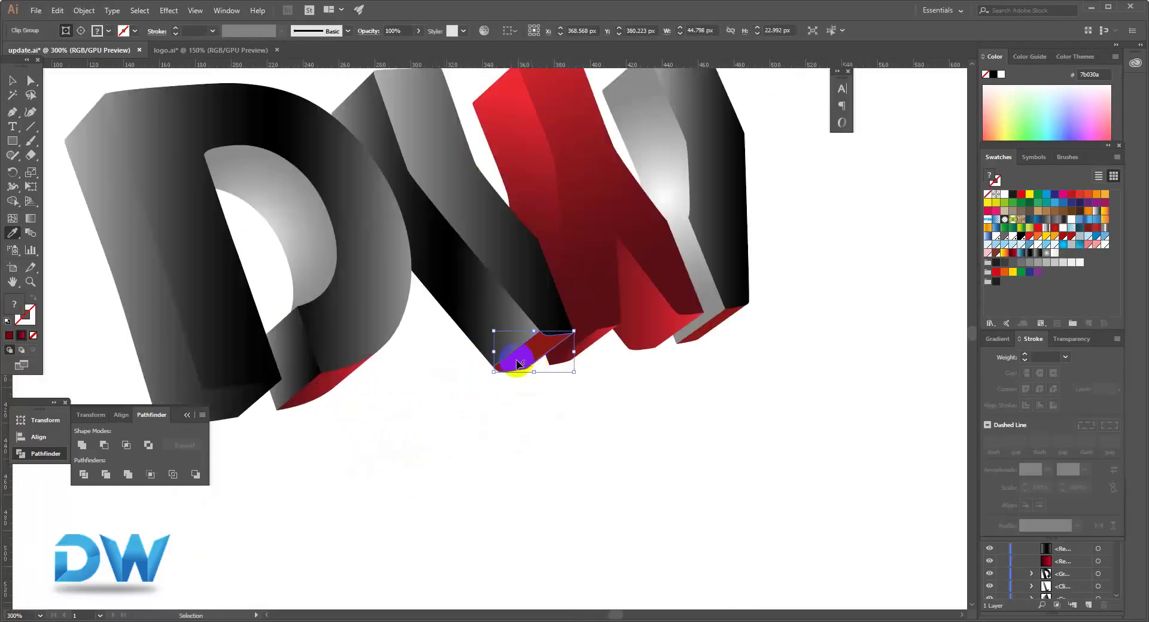
{"action": "left_click", "coordinate": [480, 237]}
{"action": "left_click", "coordinate": [493, 399], "text": "ctrl"}
{"action": "left_click", "coordinate": [493, 400], "text": "ctrl"}
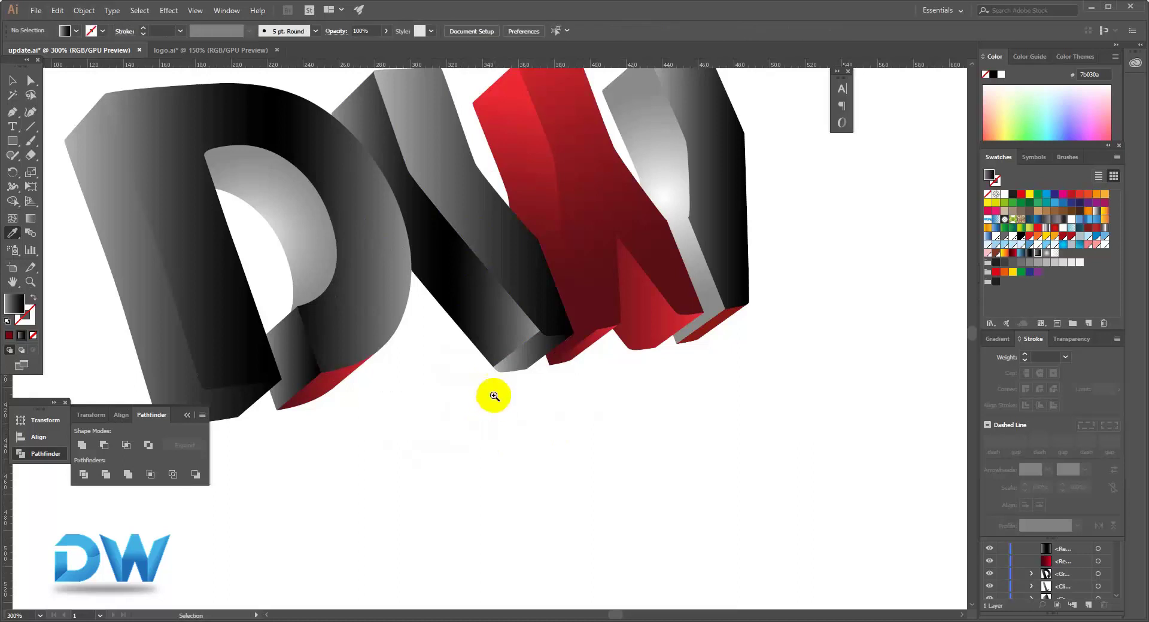
{"action": "left_click", "coordinate": [718, 327], "text": "ctrl"}
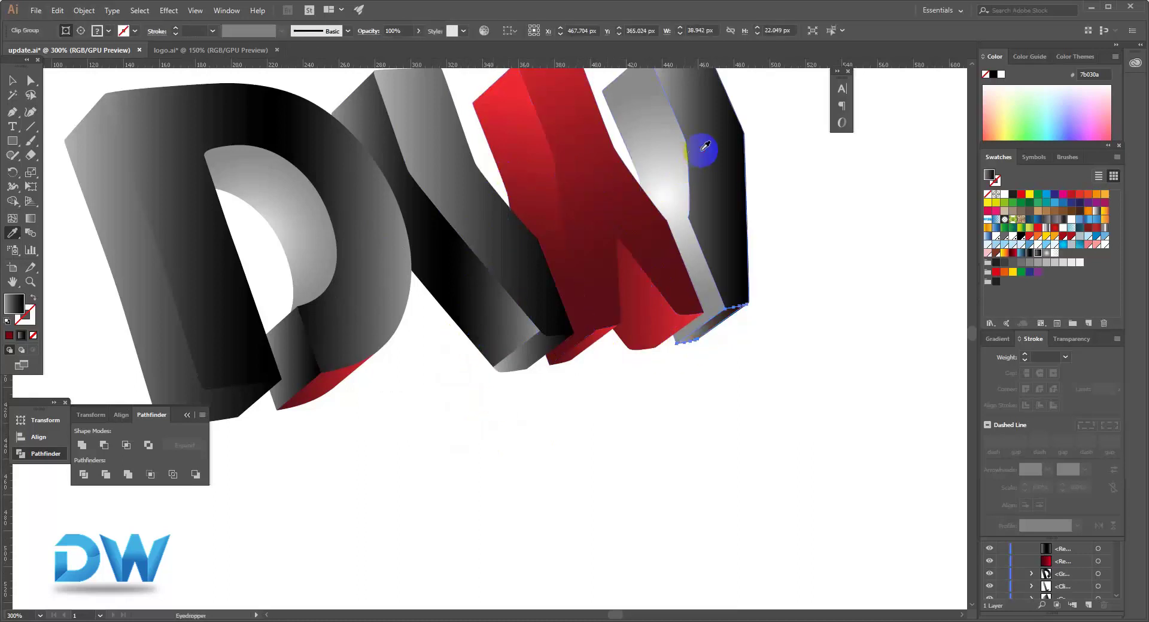
{"action": "left_click", "coordinate": [731, 387], "text": "ctrl"}
Step: Redirect the gradient of the D's outer side face diagonally, running from the front face down toward the outer edge
{"action": "left_click_drag", "start_coordinate": [560, 320], "coordinate": [571, 422]}
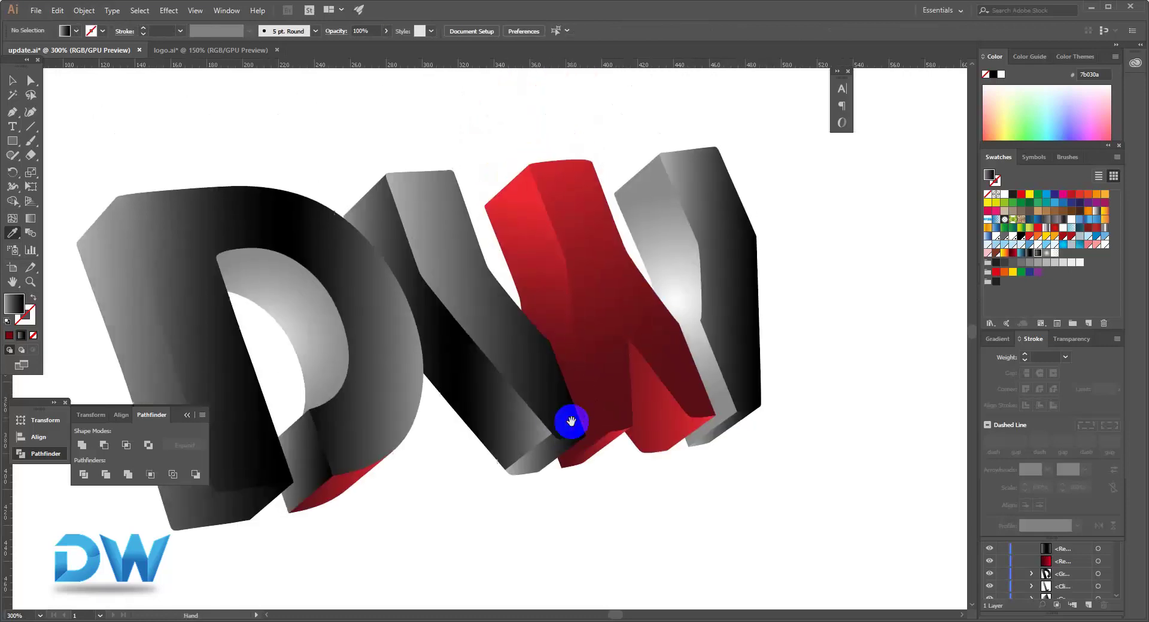
{"action": "left_click", "coordinate": [495, 378], "text": "ctrl+alt"}
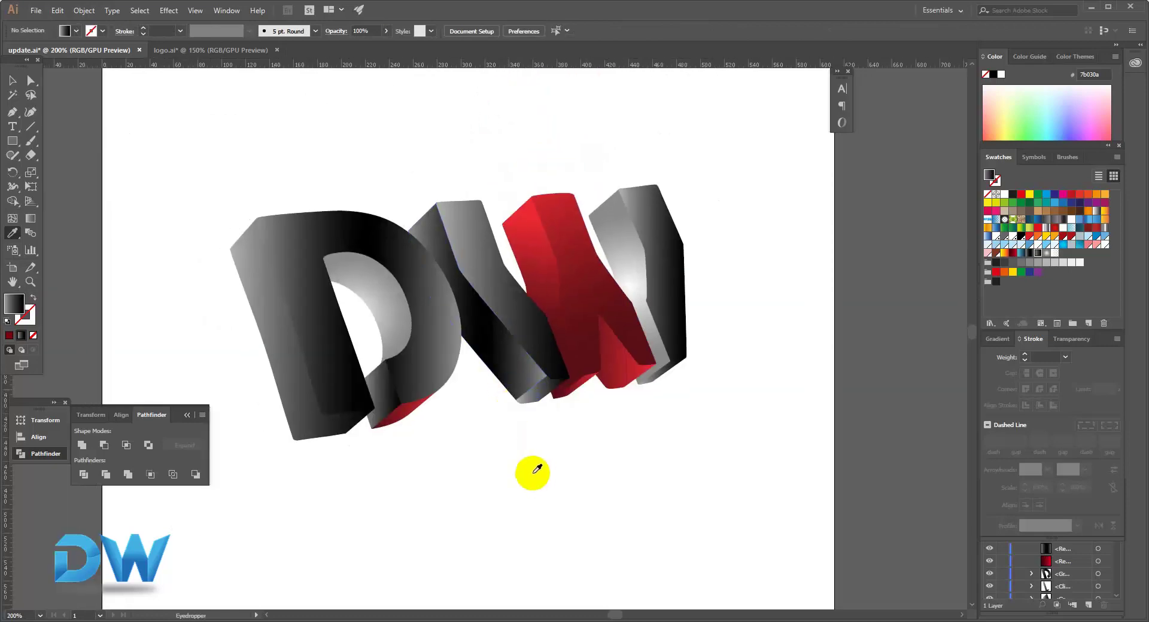
{"action": "left_click", "coordinate": [278, 337], "text": "ctrl"}
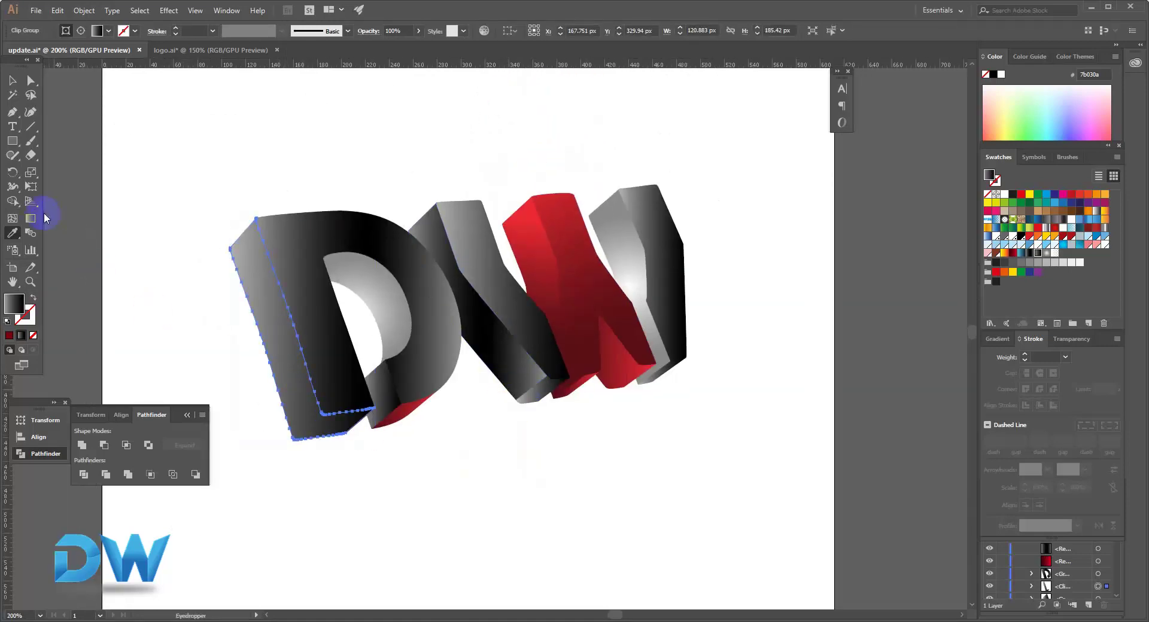
{"action": "left_click_drag", "start_coordinate": [294, 315], "coordinate": [210, 334]}
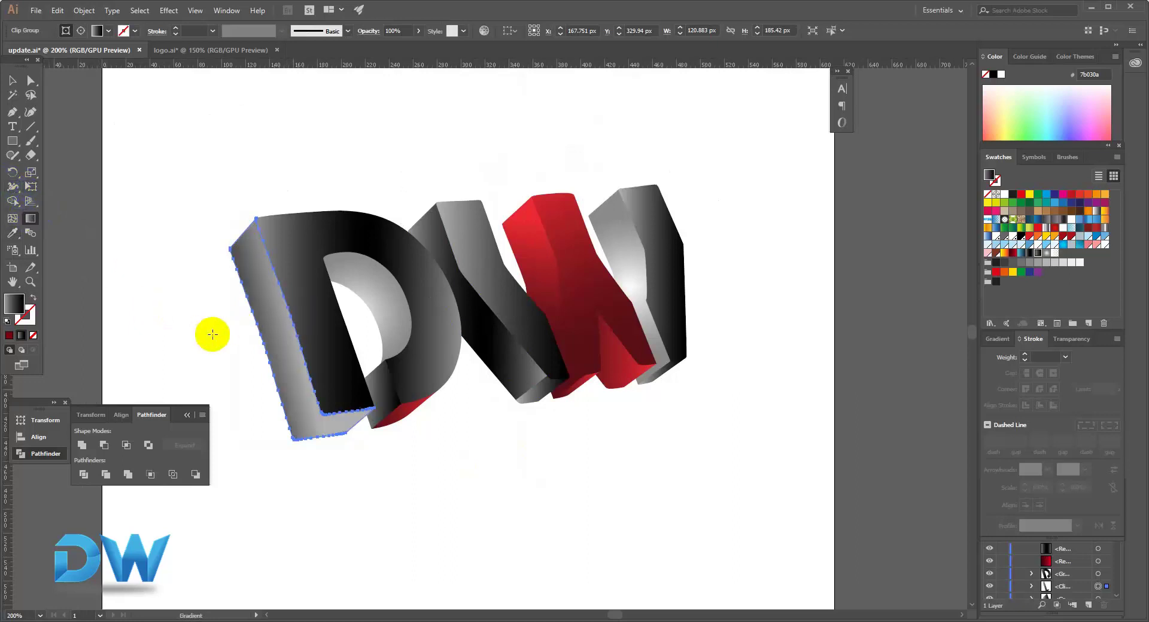
{"action": "left_click_drag", "start_coordinate": [301, 308], "coordinate": [213, 360]}
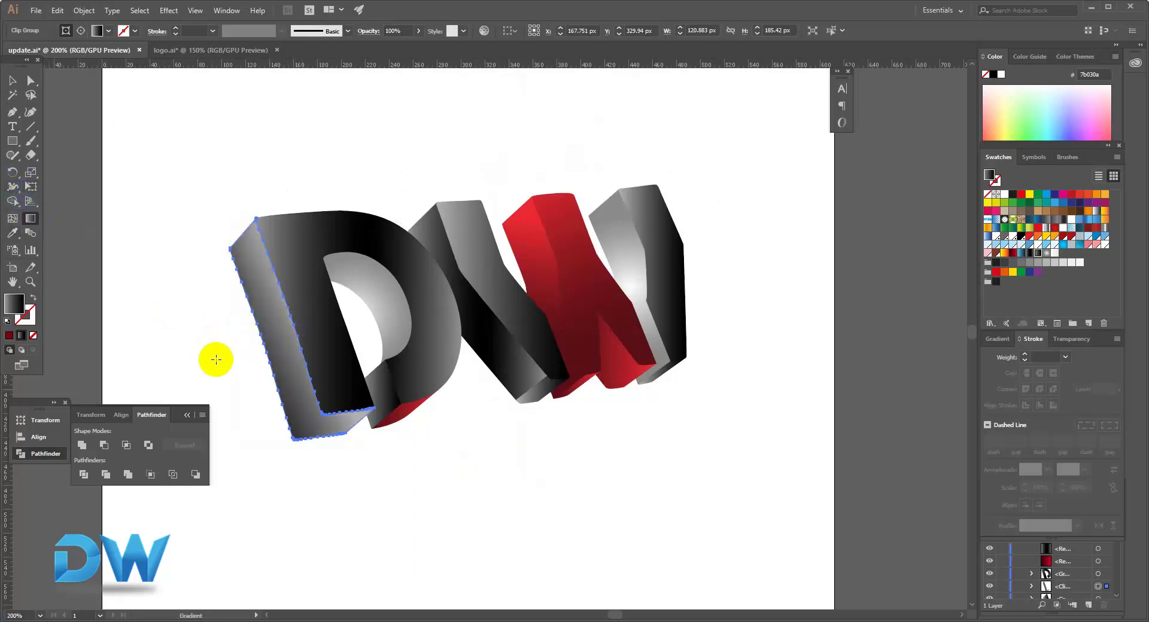
{"action": "left_click", "coordinate": [207, 332], "text": "ctrl"}
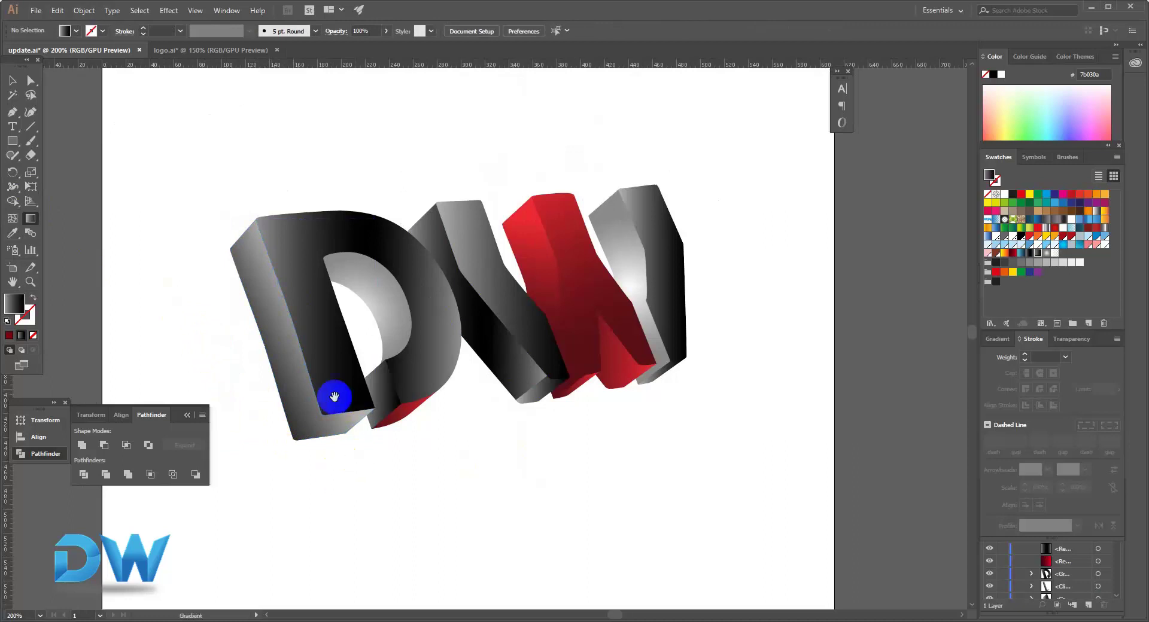
Step: Reposition the radial gradient on the side face of the W's last stroke, centring a small highlight at the stroke's waist
{"action": "left_click_drag", "start_coordinate": [334, 397], "coordinate": [282, 397]}
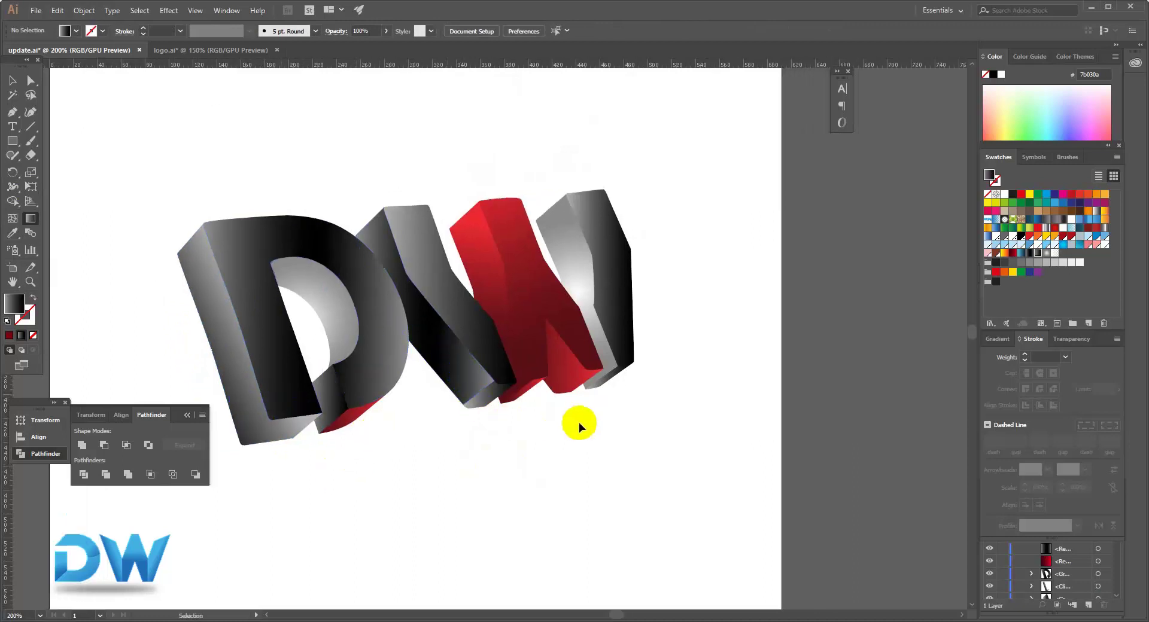
{"action": "left_click", "coordinate": [458, 314]}
{"action": "left_click", "coordinate": [624, 280]}
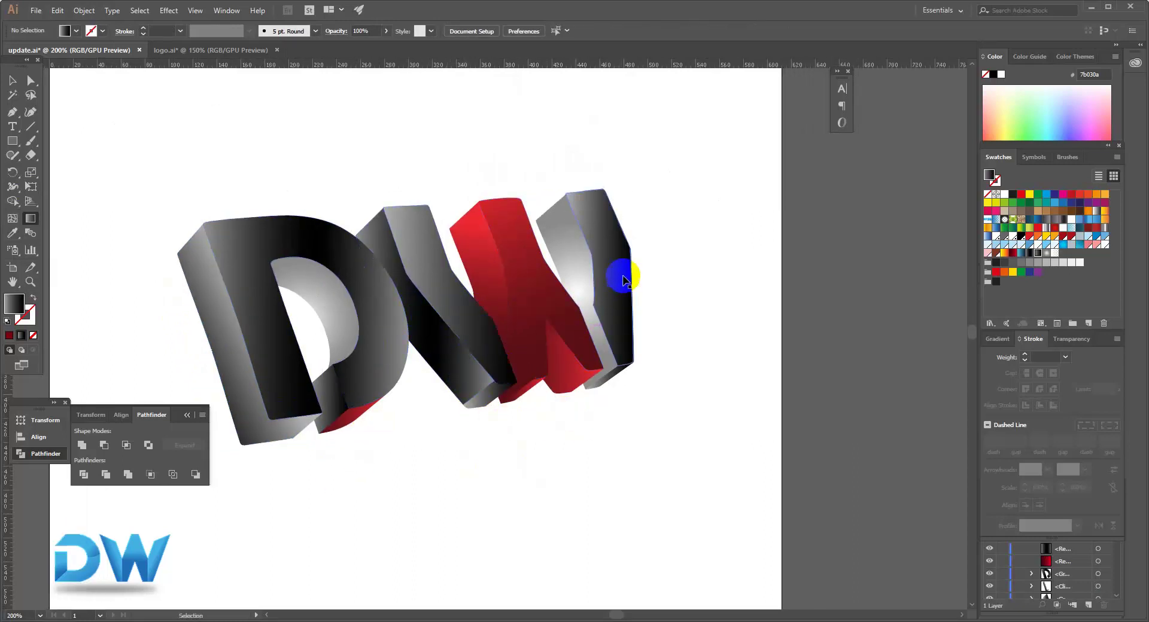
{"action": "left_click", "coordinate": [581, 283], "text": "ctrl"}
{"action": "left_click_drag", "start_coordinate": [597, 274], "coordinate": [520, 271]}
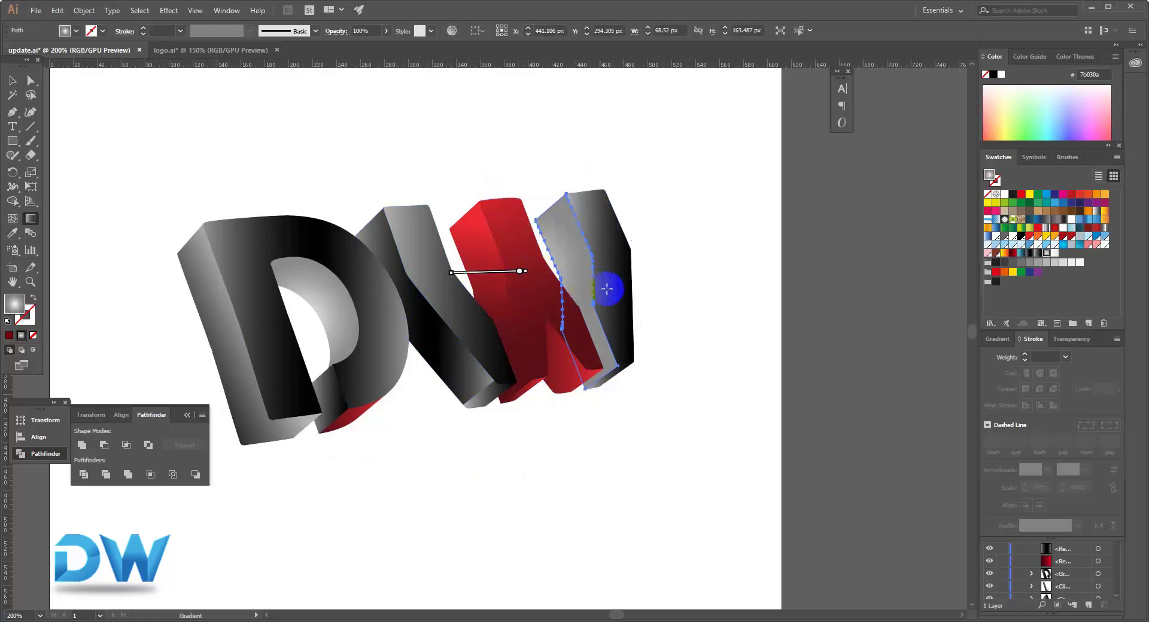
{"action": "left_click", "coordinate": [666, 322]}
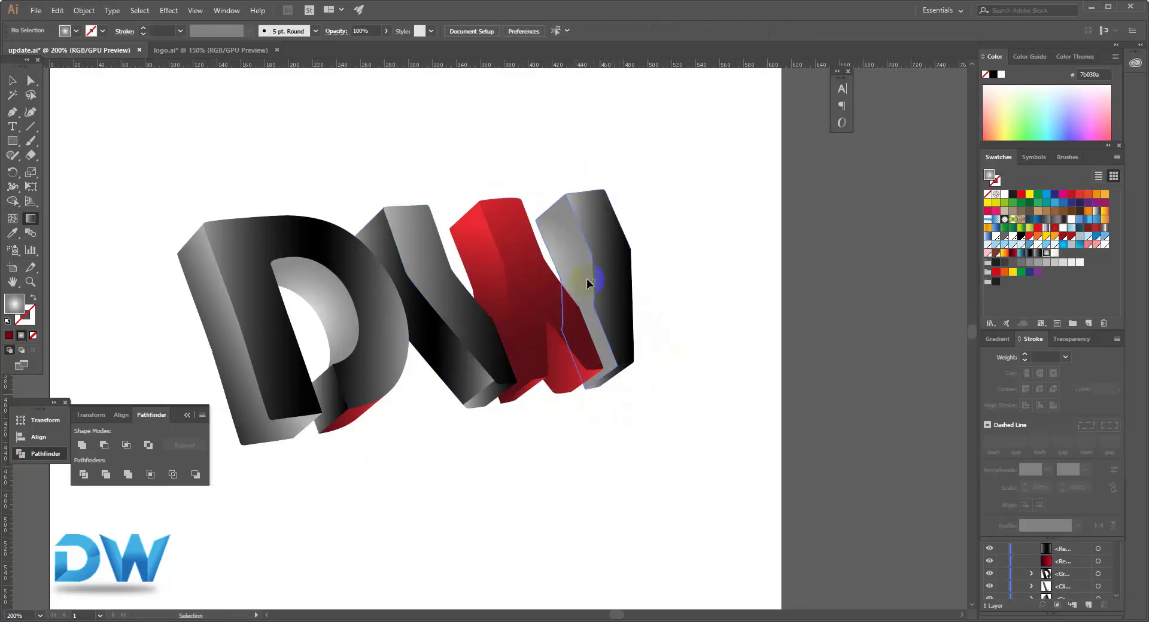
{"action": "left_click", "coordinate": [587, 279], "text": "ctrl"}
{"action": "left_click_drag", "start_coordinate": [579, 293], "coordinate": [614, 265]}
{"action": "left_click", "coordinate": [686, 339], "text": "ctrl"}
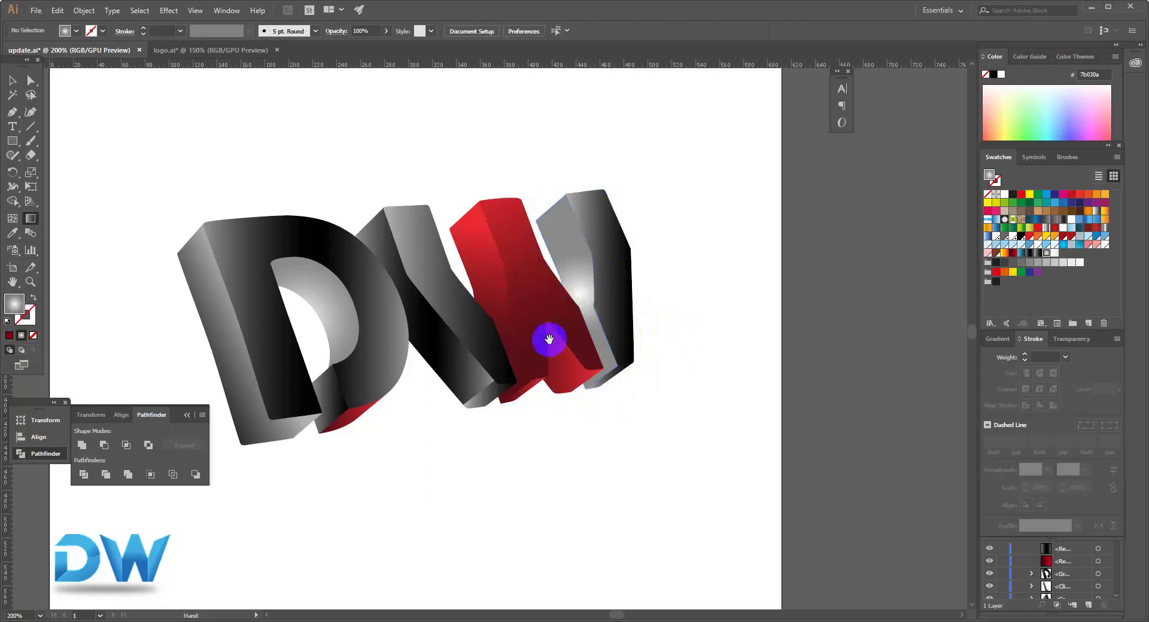
Step: Redirect the red gradient on the front face of the W's middle stroke from dark red above to bright red below
{"action": "left_click_drag", "start_coordinate": [549, 340], "coordinate": [539, 371]}
{"action": "left_click", "coordinate": [517, 324], "text": "ctrl"}
{"action": "left_click_drag", "start_coordinate": [504, 257], "coordinate": [528, 349]}
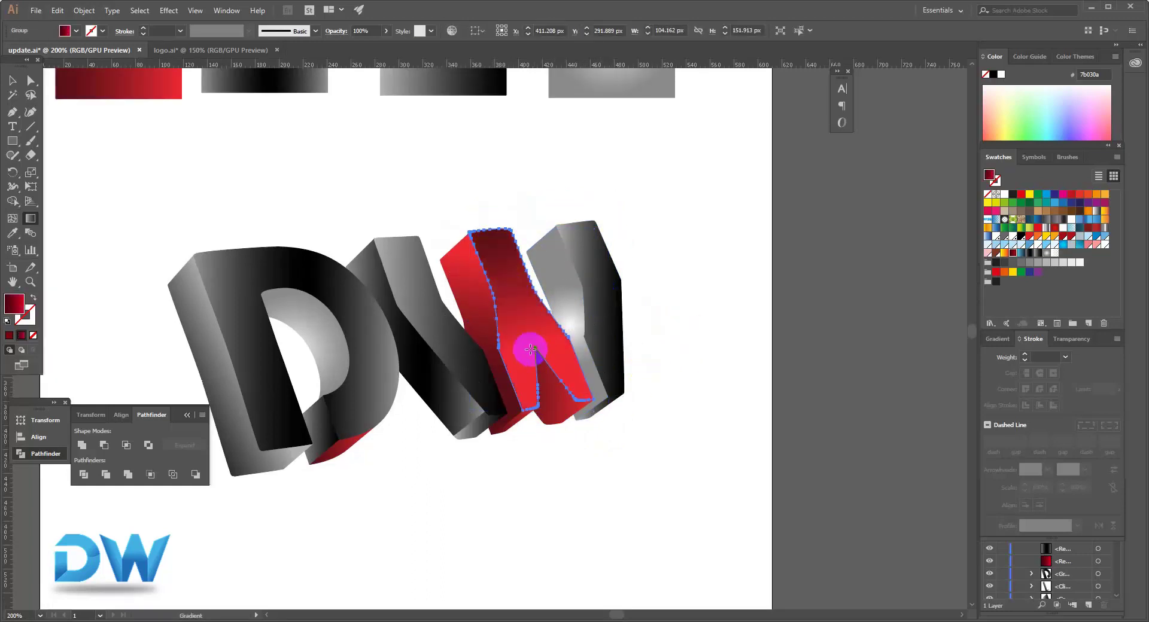
{"action": "left_click_drag", "start_coordinate": [470, 211], "coordinate": [544, 405]}
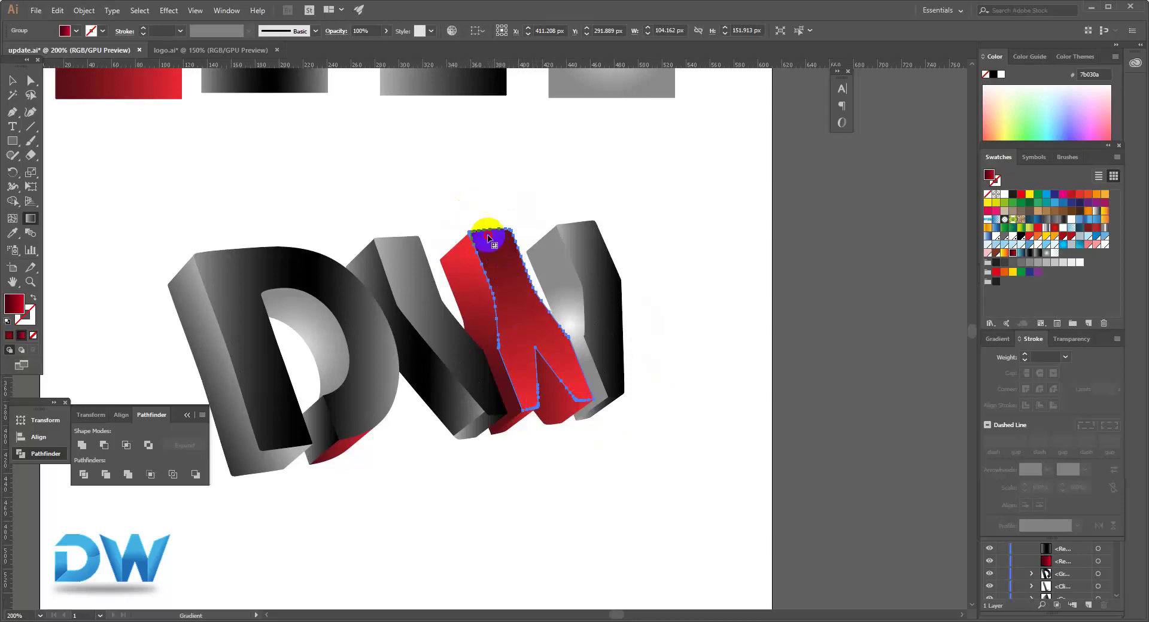
{"action": "left_click_drag", "start_coordinate": [489, 238], "coordinate": [521, 361]}
{"action": "left_click", "coordinate": [559, 441], "text": "ctrl"}
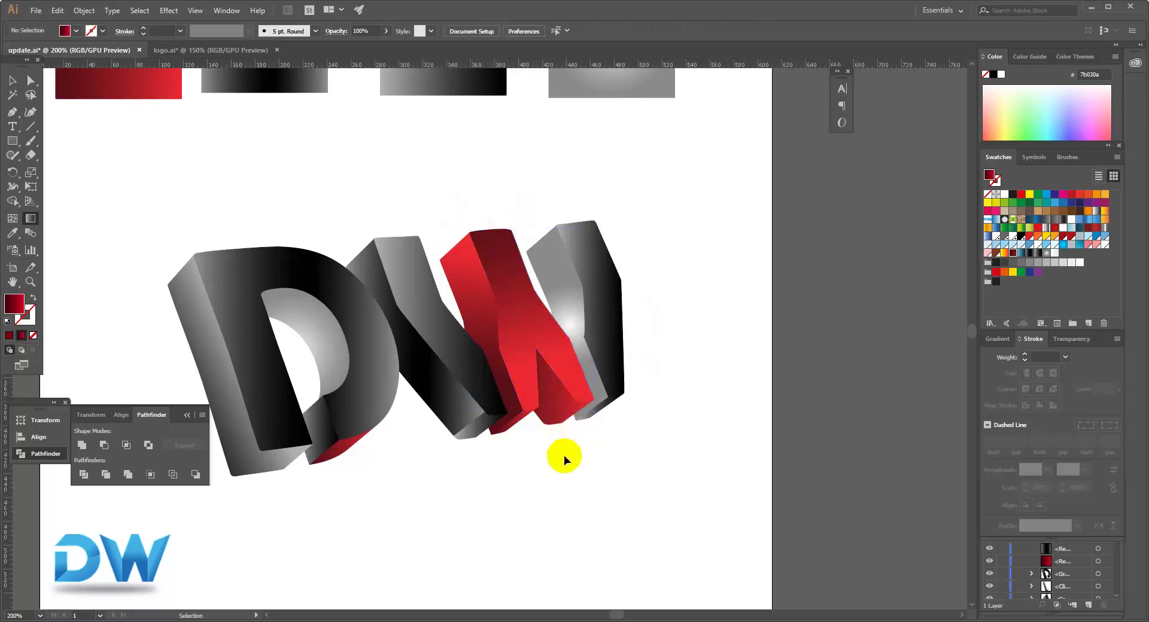
Step: Draw a closed Pen shape over the middle stroke's upper front face, curving from its upper inner corner to the waist and looping outside the stroke
{"action": "mouse_move", "coordinate": [521, 450]}
{"action": "left_mouse_down"}
{"action": "mouse_move", "coordinate": [495, 465]}
{"action": "mouse_move", "coordinate": [525, 436]}
{"action": "left_mouse_up"}
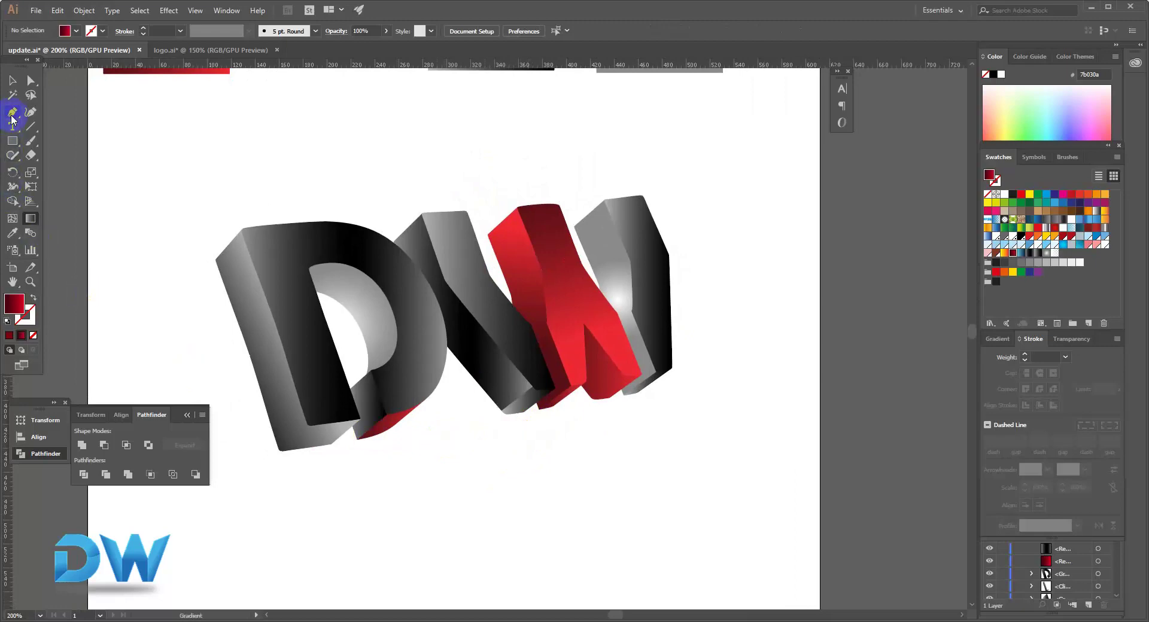
{"action": "scroll", "coordinate": [464, 331], "scroll_direction": "up", "scroll_amount": 2}
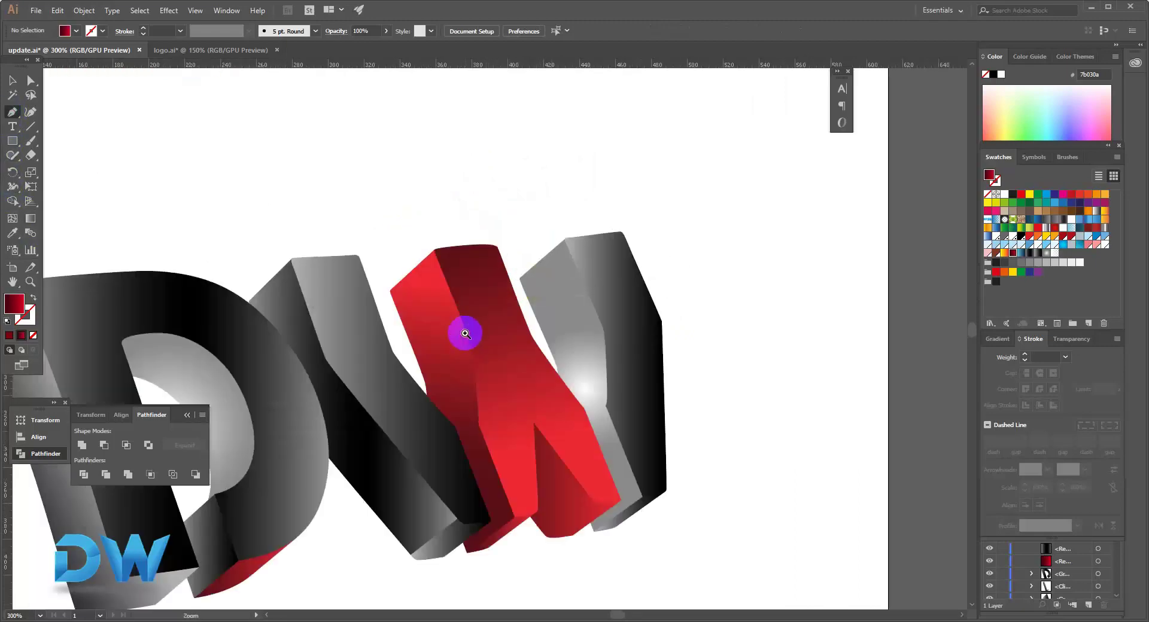
{"action": "left_click_drag", "start_coordinate": [497, 328], "coordinate": [429, 305]}
{"action": "left_click", "coordinate": [376, 205]}
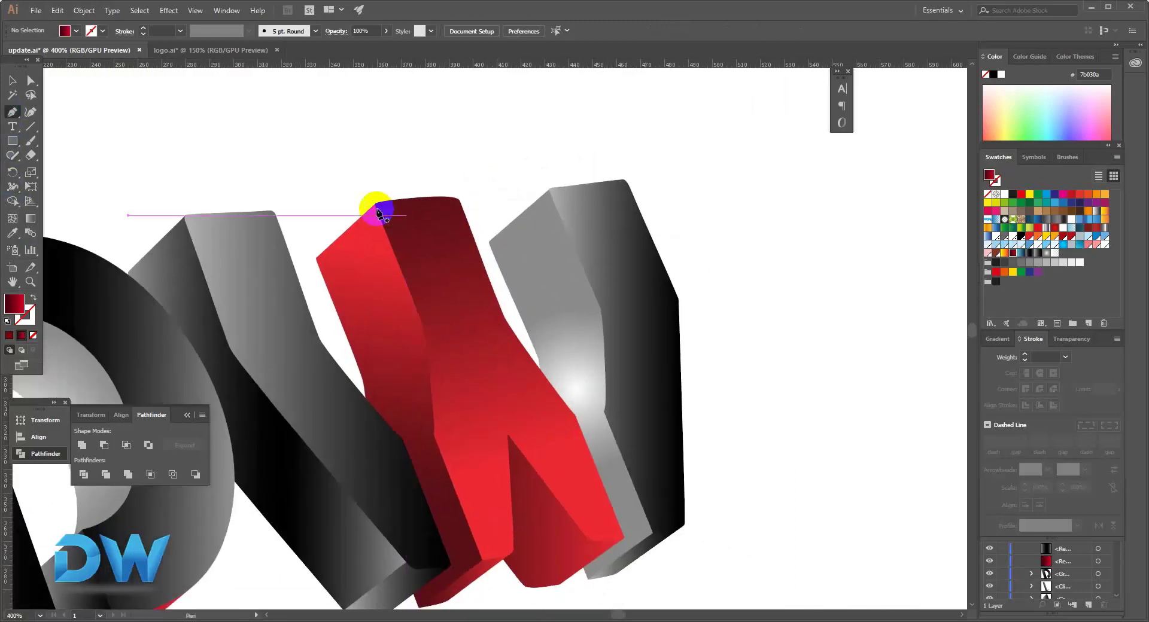
{"action": "left_click", "coordinate": [577, 419]}
{"action": "left_click_drag", "start_coordinate": [576, 419], "coordinate": [644, 437]}
{"action": "left_click", "coordinate": [566, 319]}
{"action": "left_click", "coordinate": [549, 271]}
{"action": "left_click", "coordinate": [511, 175]}
{"action": "left_click", "coordinate": [454, 139]}
{"action": "left_click", "coordinate": [375, 132]}
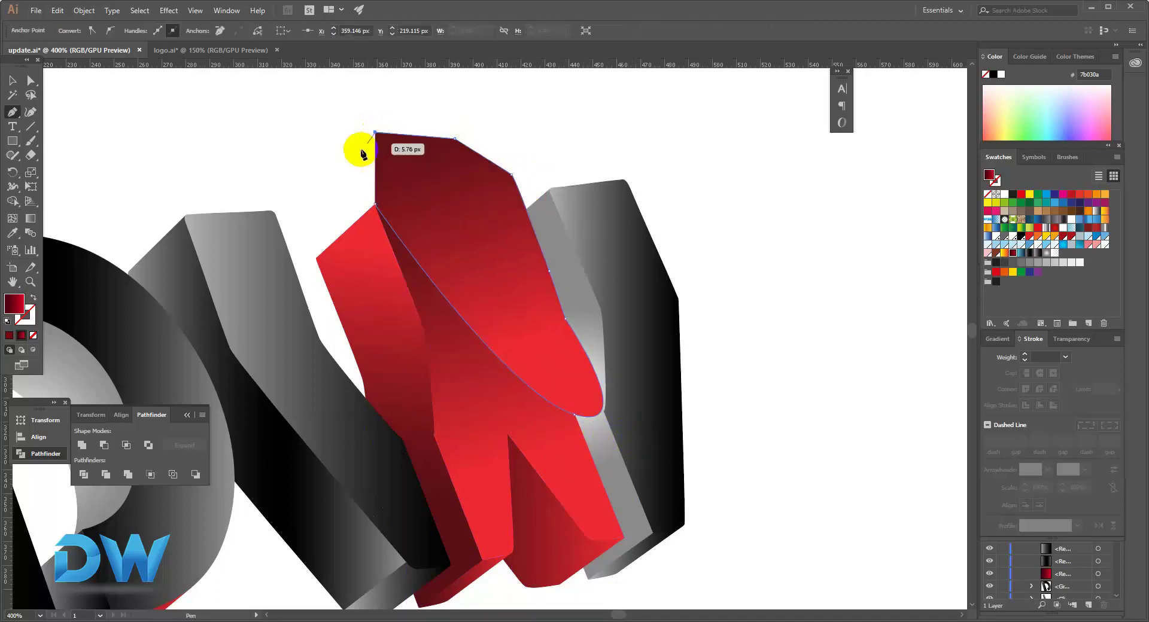
{"action": "left_click", "coordinate": [360, 149]}
{"action": "left_click_drag", "start_coordinate": [374, 207], "coordinate": [375, 205]}
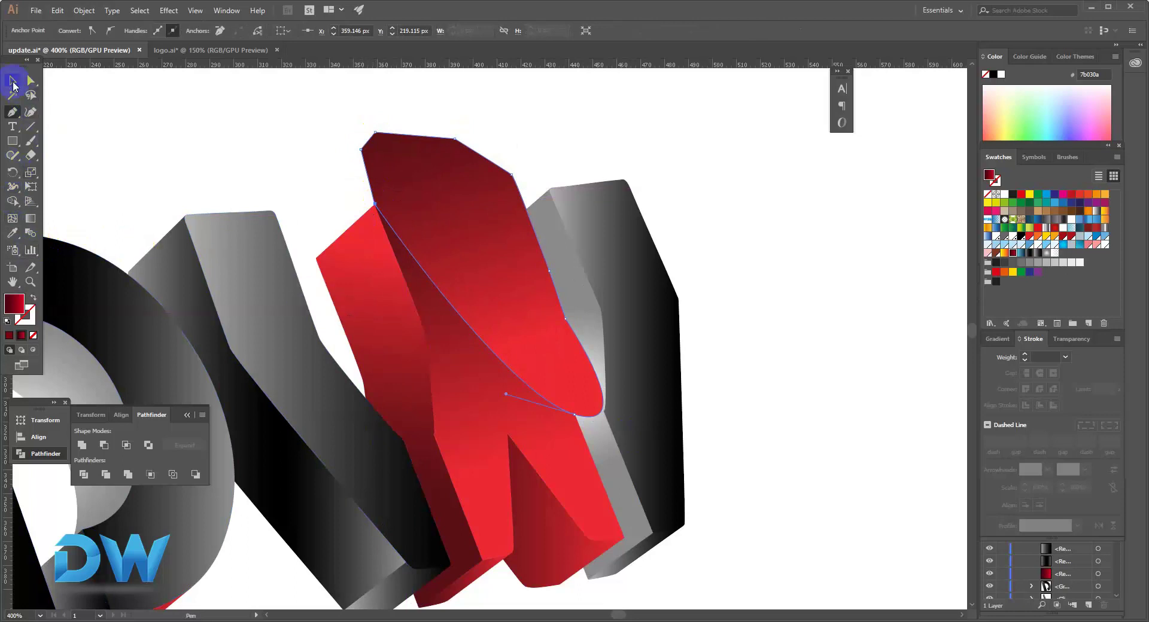
Step: Trim the new overlay to the front face of the W's middle stroke with Shape Builder, removing the part outside the letter
{"action": "left_click", "coordinate": [14, 84]}
{"action": "left_click", "coordinate": [379, 341]}
{"action": "left_click", "coordinate": [453, 393]}
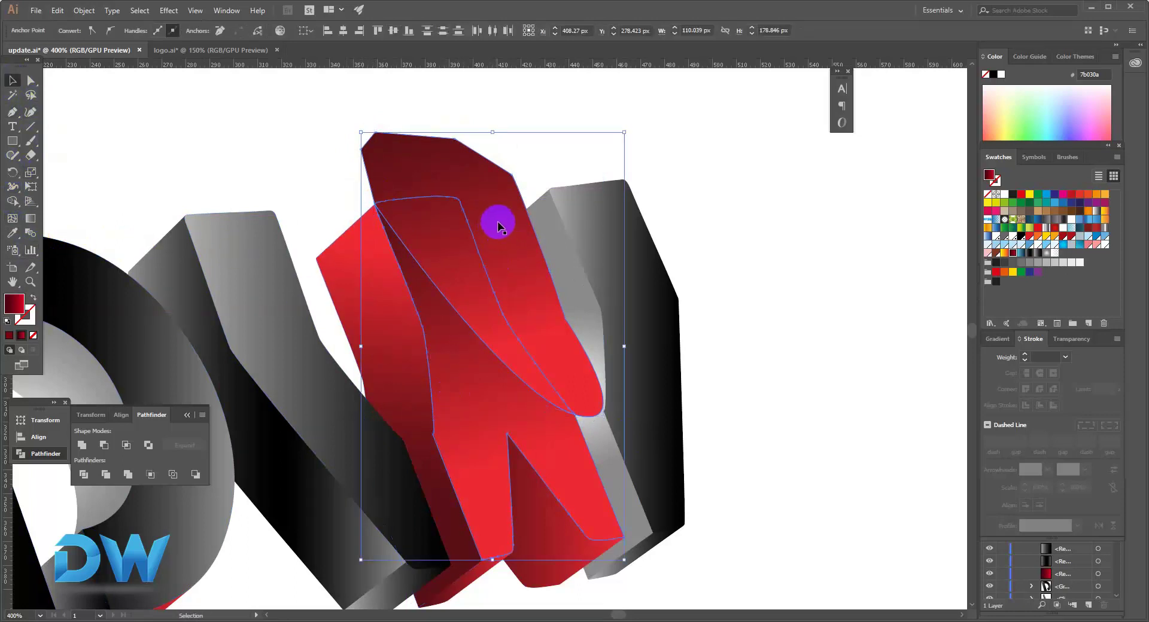
{"action": "left_click", "coordinate": [12, 203]}
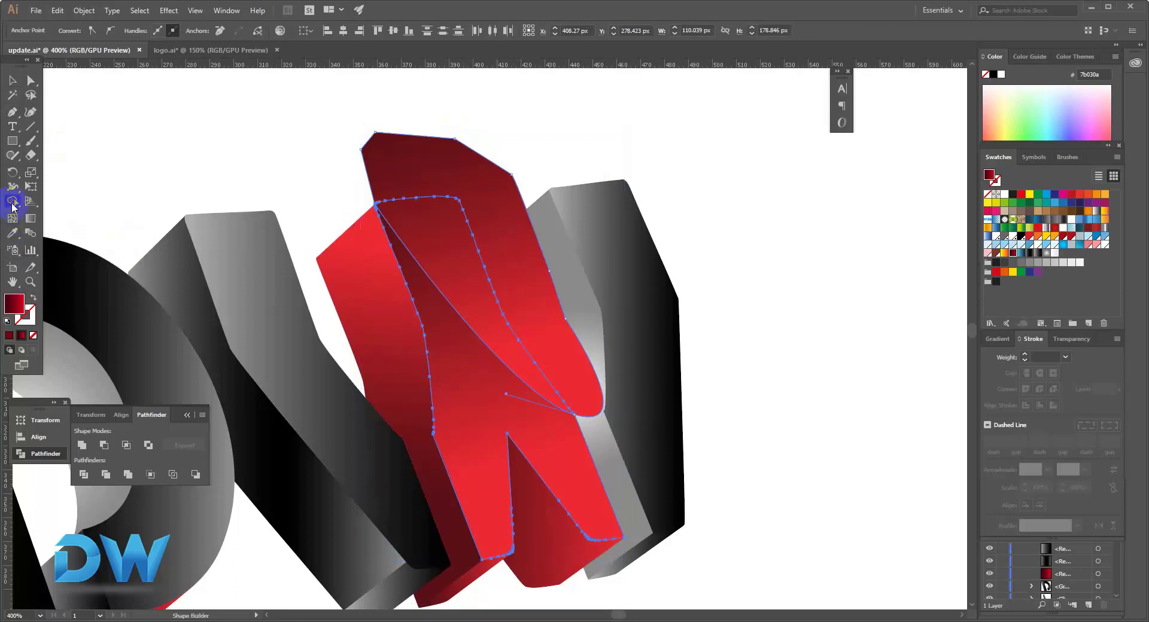
{"action": "left_click", "coordinate": [502, 223], "text": "alt"}
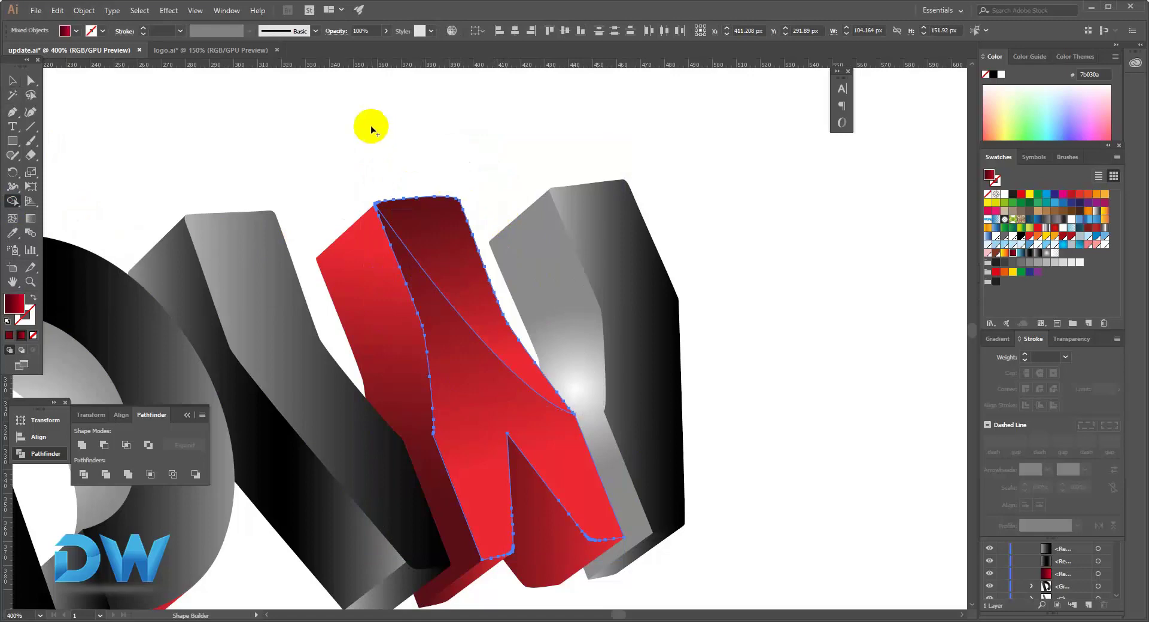
{"action": "left_click", "coordinate": [12, 80]}
{"action": "left_click", "coordinate": [446, 213]}
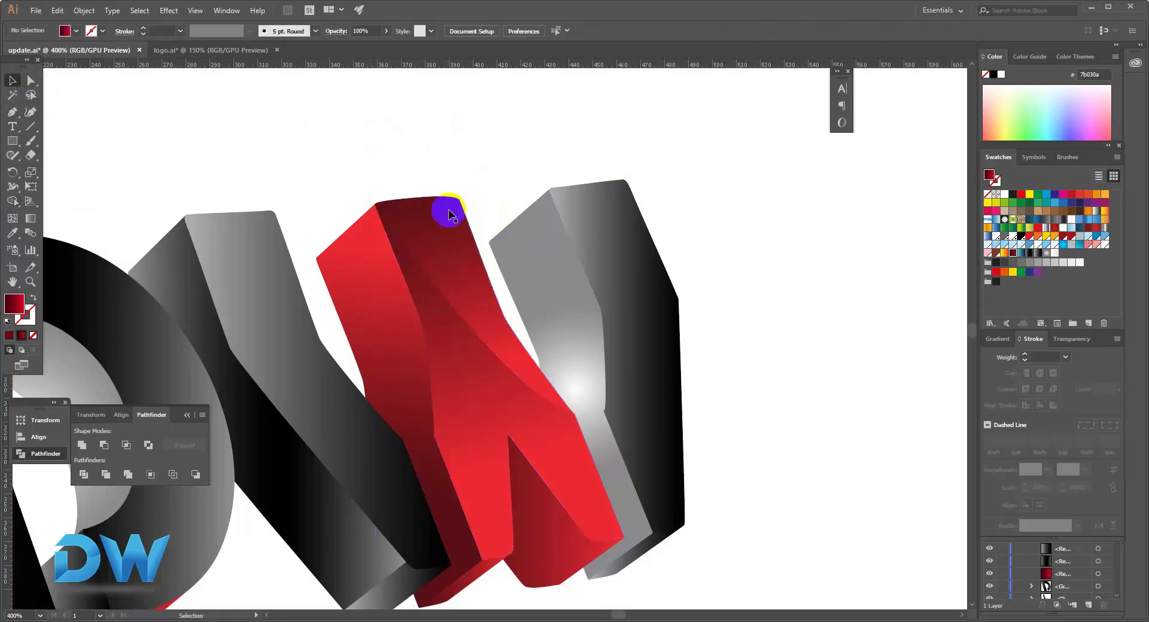
{"action": "left_click", "coordinate": [458, 129]}
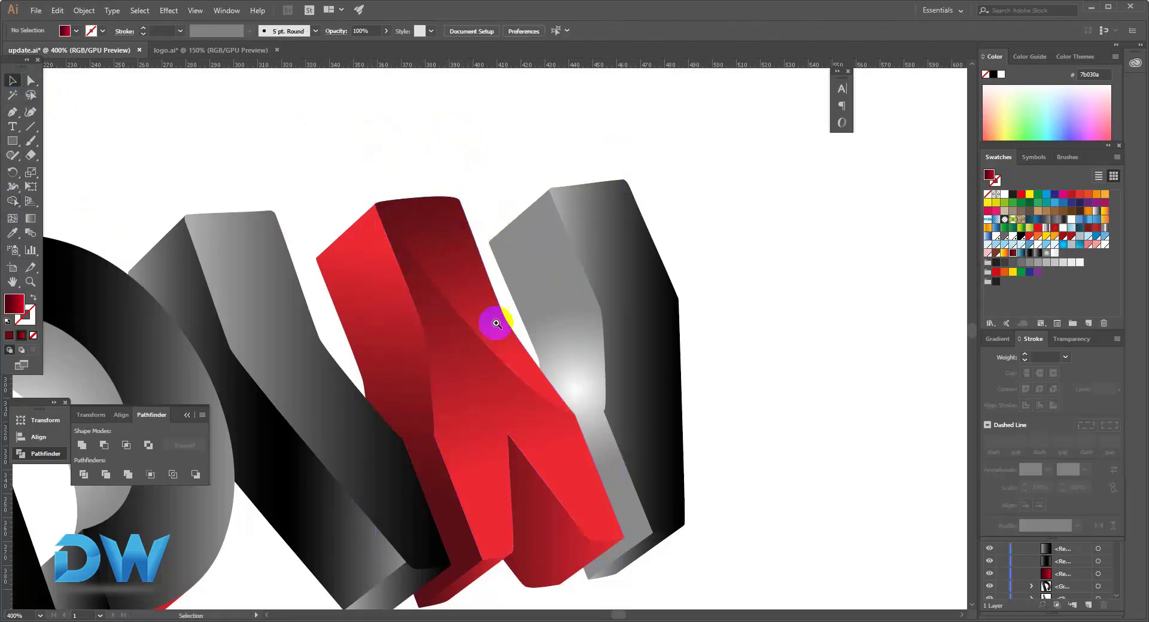
Step: Fill the overlay on the middle stroke's front face with the white gradient swatch and set its opacity to 29%
{"action": "left_click", "coordinate": [496, 343], "text": "ctrl+alt"}
{"action": "left_click_drag", "start_coordinate": [529, 400], "coordinate": [576, 404]}
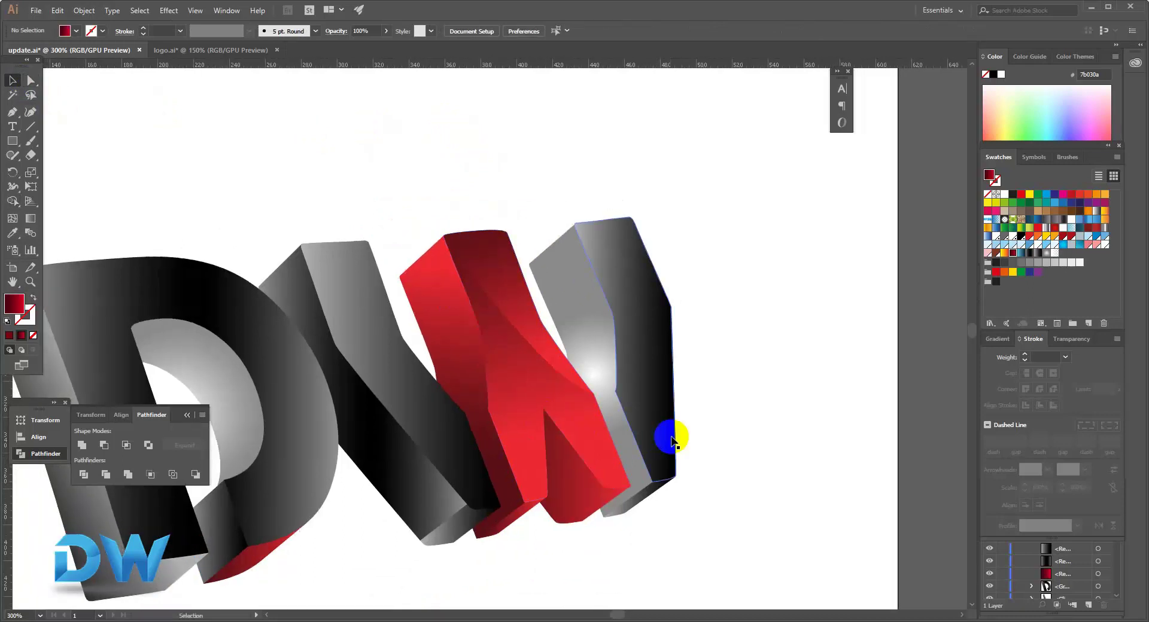
{"action": "left_click", "coordinate": [513, 298]}
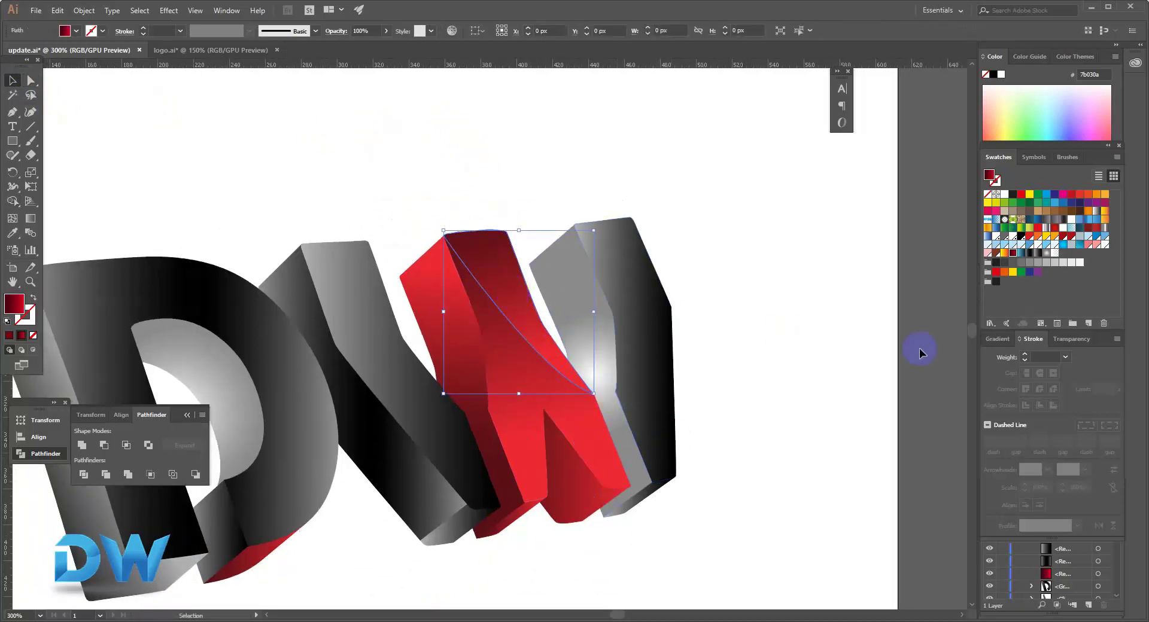
{"action": "left_click", "coordinate": [1076, 340]}
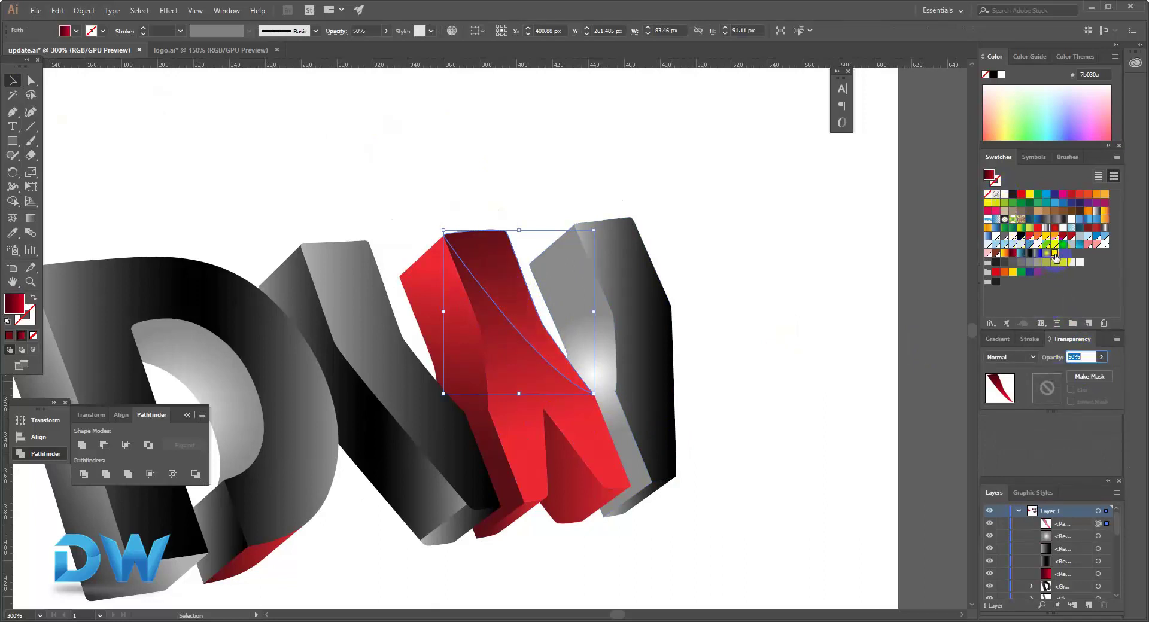
{"action": "left_click", "coordinate": [1055, 254]}
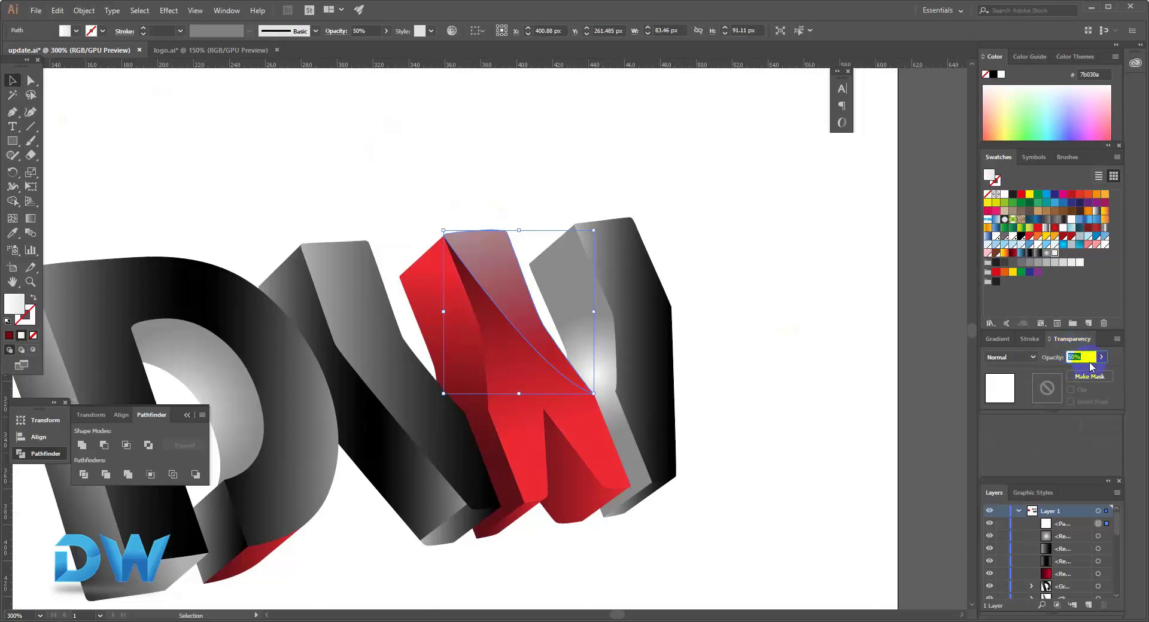
{"action": "left_click_drag", "start_coordinate": [1071, 371], "coordinate": [1067, 373]}
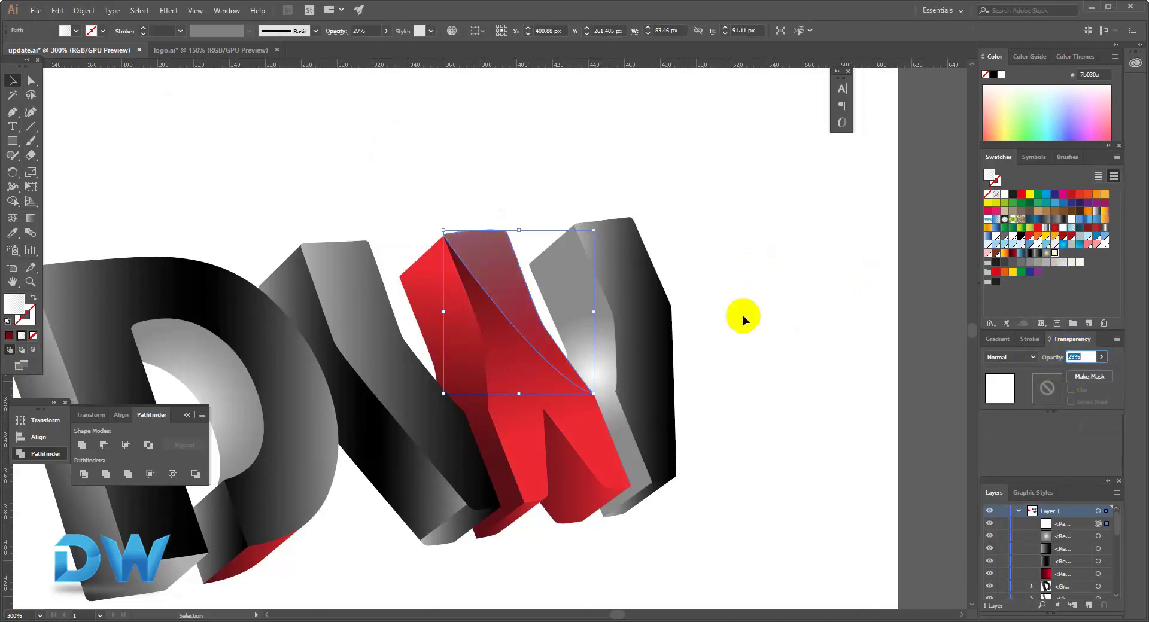
{"action": "left_click", "coordinate": [760, 370]}
Step: Draw a closed Pen shape over the middle stroke's side face, curving from its upper outer corner to the waist and looping outside the stroke
{"action": "left_click_drag", "start_coordinate": [551, 344], "coordinate": [594, 325]}
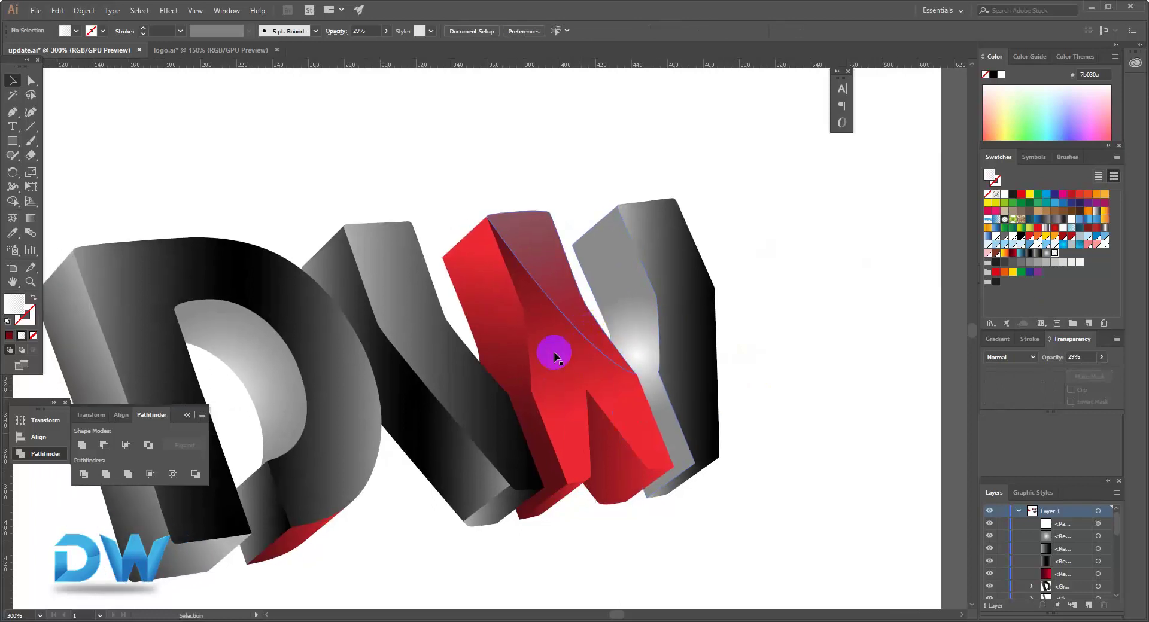
{"action": "left_click", "coordinate": [13, 114]}
{"action": "left_click", "coordinate": [458, 271]}
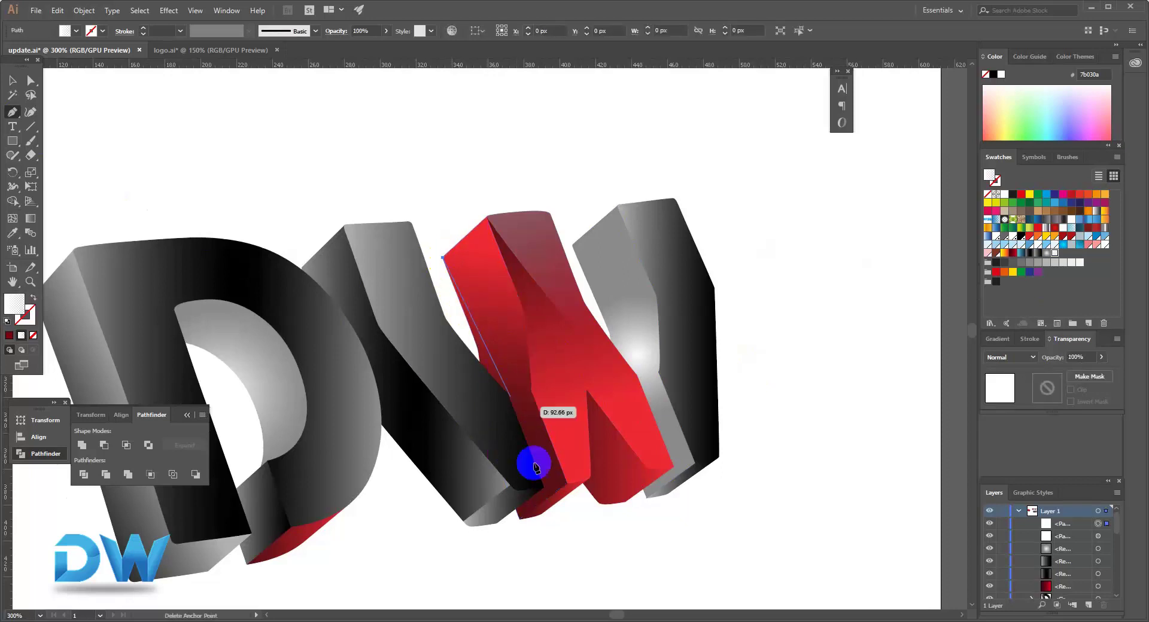
{"action": "left_click", "coordinate": [525, 515]}
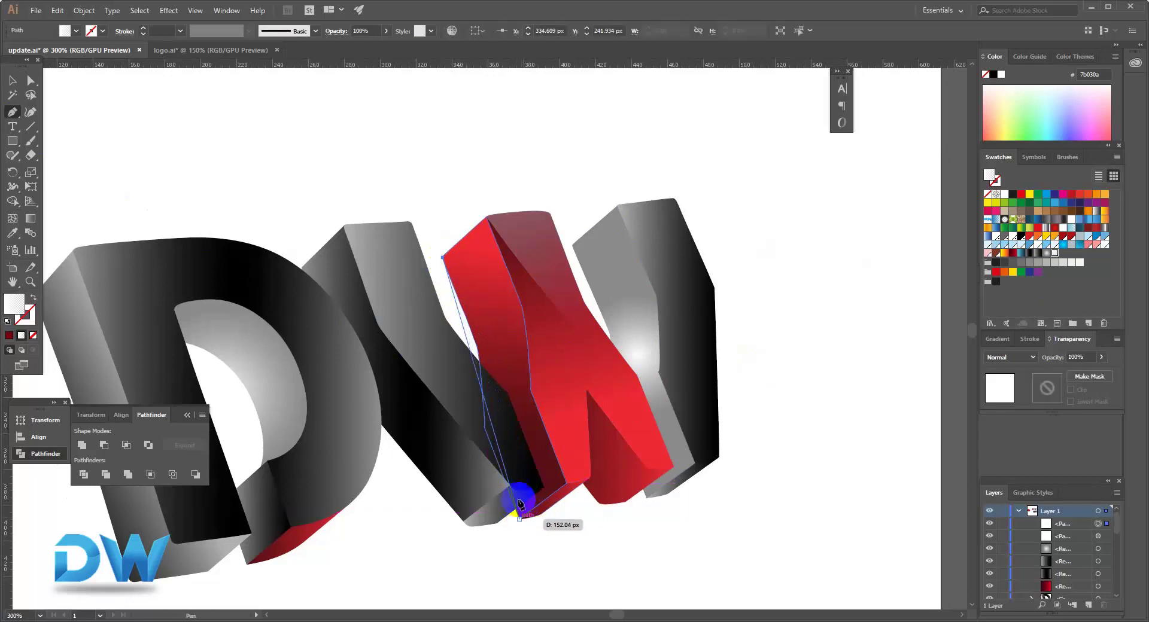
{"action": "mouse_move", "coordinate": [507, 392]}
{"action": "left_mouse_down"}
{"action": "mouse_move", "coordinate": [513, 477]}
{"action": "mouse_move", "coordinate": [494, 484]}
{"action": "left_mouse_up"}
{"action": "left_click_drag", "start_coordinate": [465, 408], "coordinate": [422, 348]}
{"action": "left_click_drag", "start_coordinate": [406, 241], "coordinate": [425, 199]}
{"action": "left_click", "coordinate": [438, 211]}
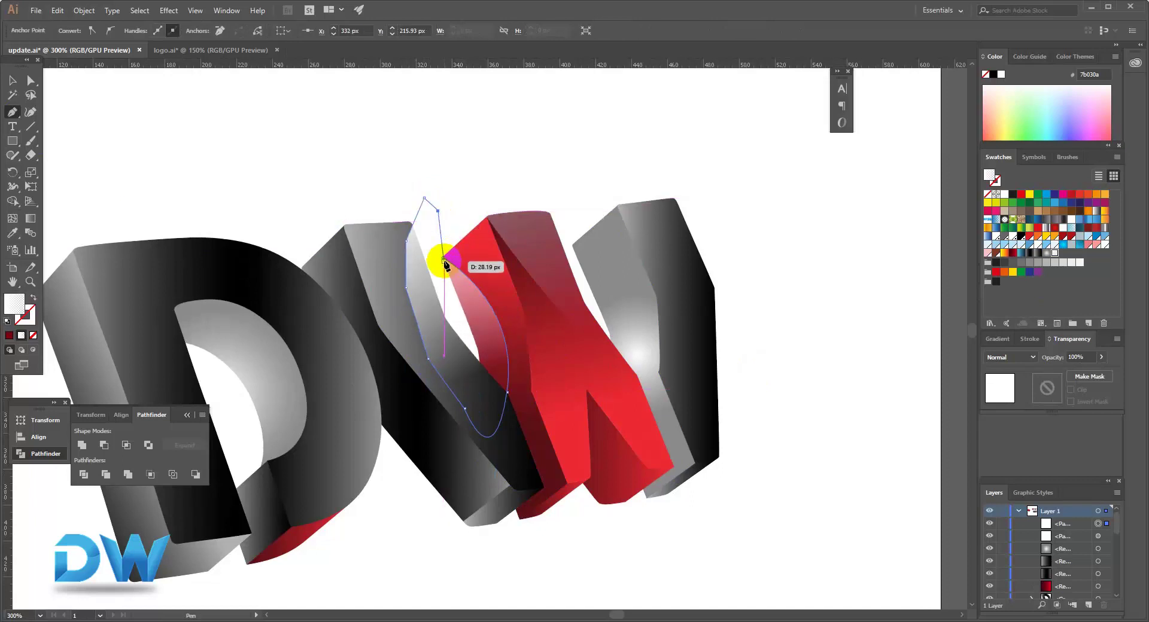
{"action": "left_click_drag", "start_coordinate": [443, 258], "coordinate": [277, 326]}
{"action": "key", "text": "ctrl+z"}
{"action": "left_click", "coordinate": [442, 258]}
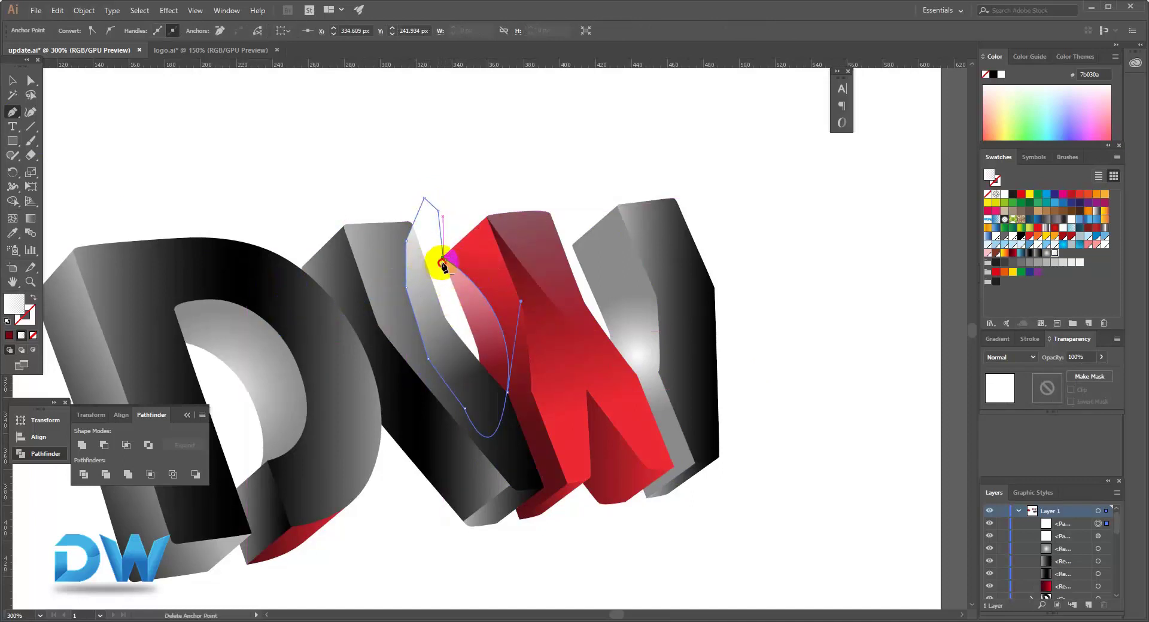
{"action": "left_click", "coordinate": [442, 262]}
Step: Cut away the part of the curved shape that lies outside the middle stroke's side face with Shape Builder
{"action": "left_click", "coordinate": [453, 261], "text": "ctrl"}
{"action": "left_click", "coordinate": [511, 357], "text": "ctrl"}
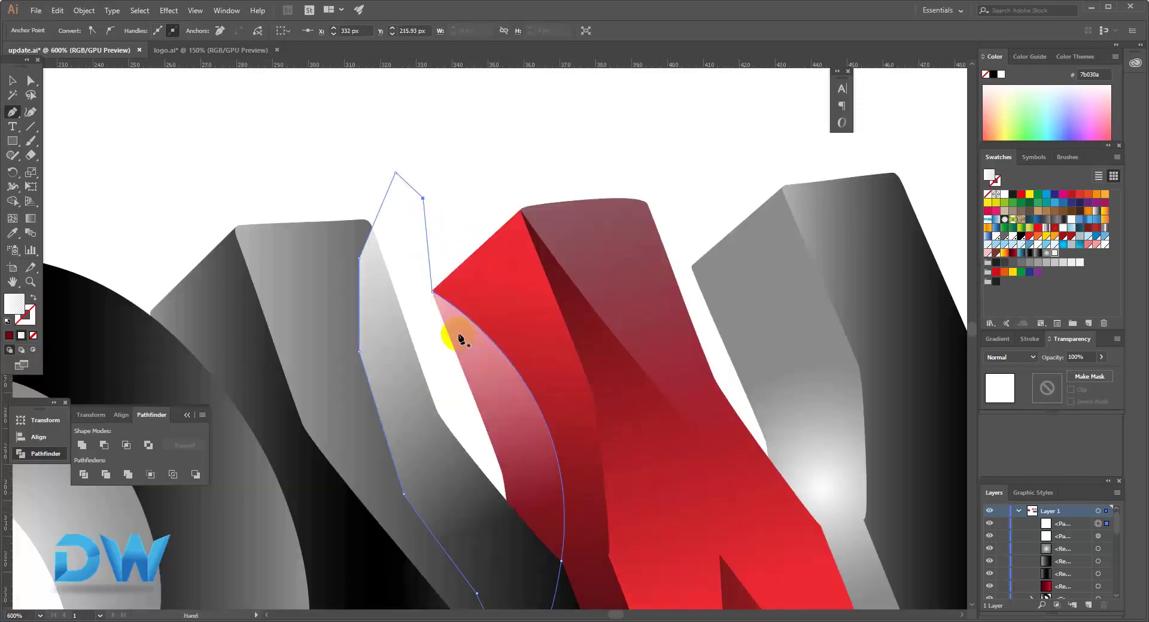
{"action": "left_click", "coordinate": [13, 80]}
{"action": "left_click", "coordinate": [509, 335], "text": "shift"}
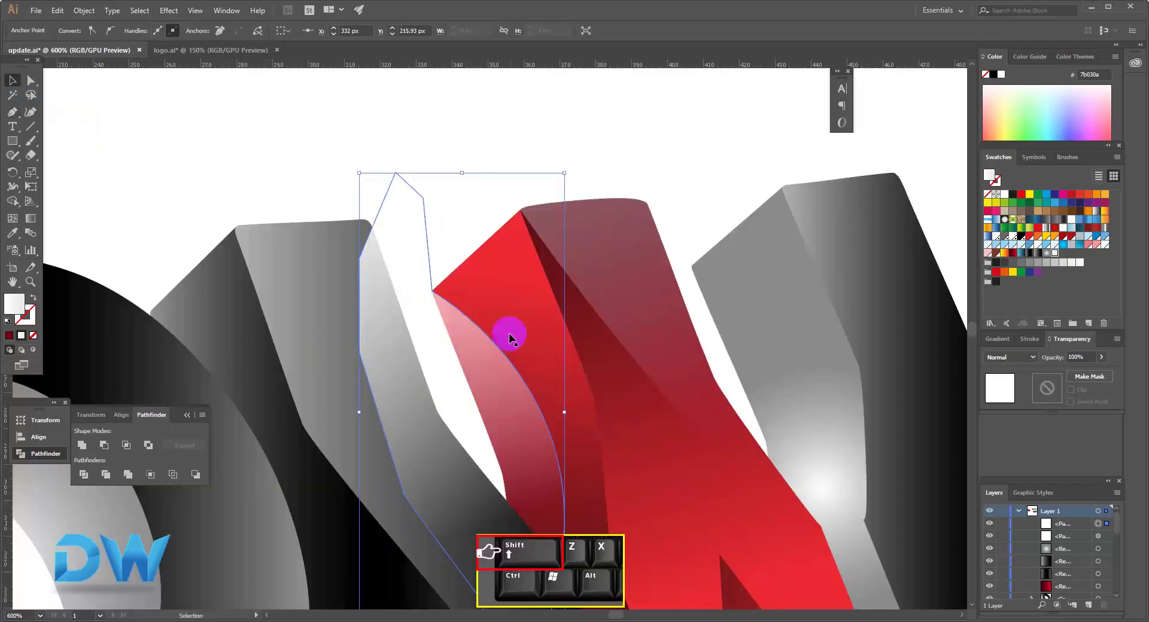
{"action": "left_click", "coordinate": [502, 311], "text": "shift"}
{"action": "left_click", "coordinate": [502, 310], "text": "shift"}
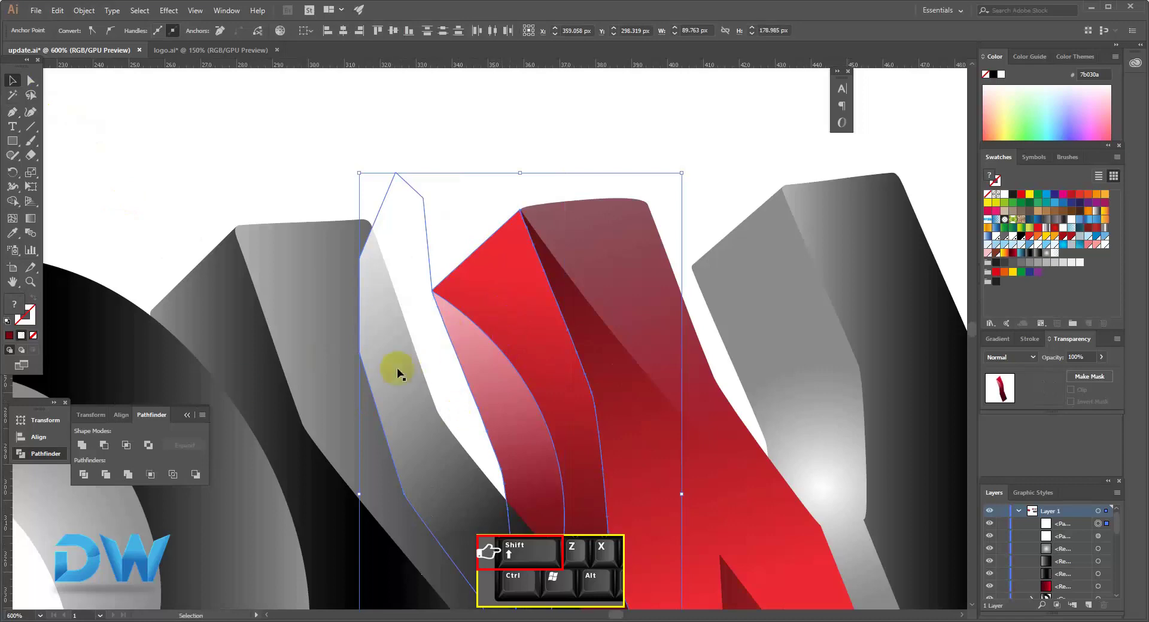
{"action": "left_click", "coordinate": [12, 203]}
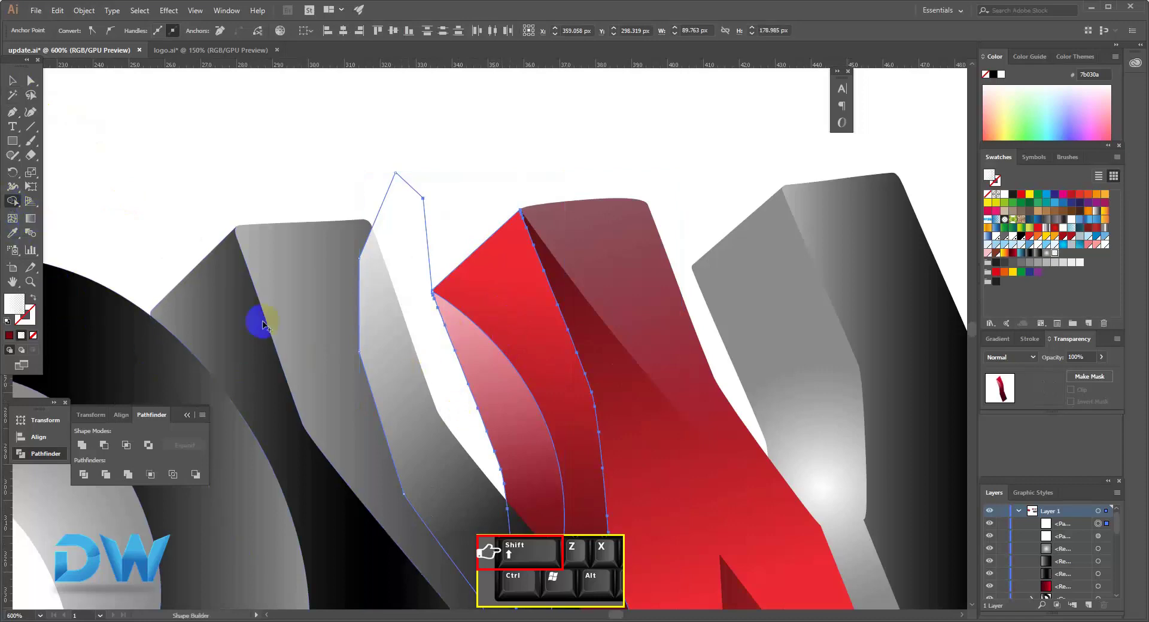
{"action": "left_click", "coordinate": [435, 382], "text": "alt"}
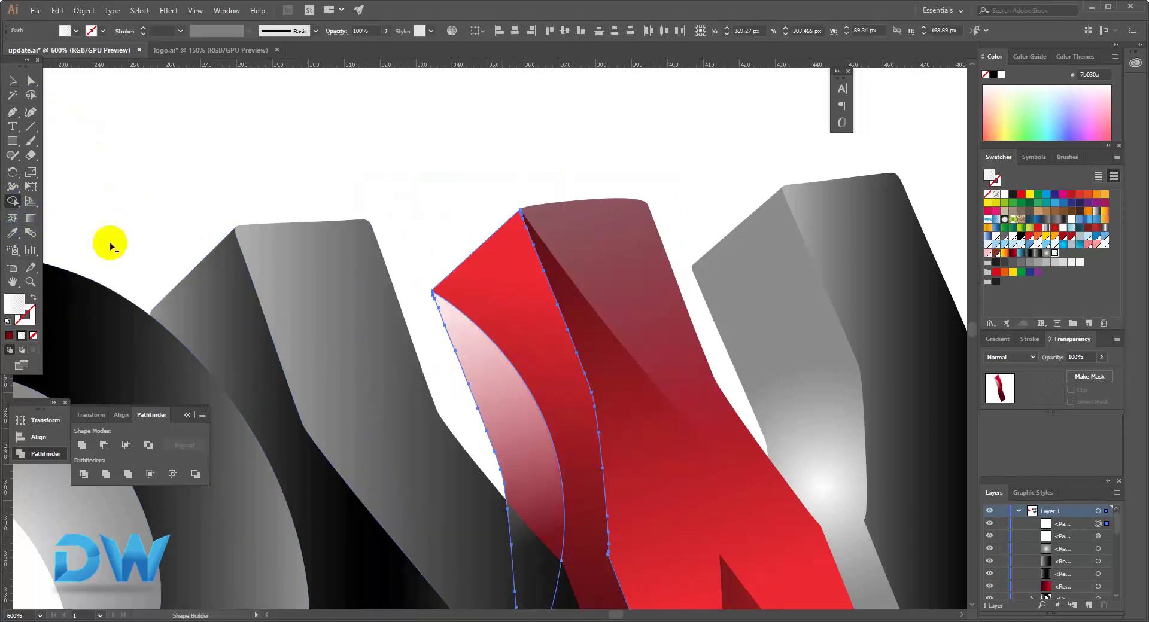
{"action": "left_click", "coordinate": [369, 192]}
Step: Apply the red gradient sampled from the middle stroke's side face to the trimmed curved overlay
{"action": "left_click_drag", "start_coordinate": [404, 352], "coordinate": [343, 242]}
{"action": "left_click", "coordinate": [456, 314]}
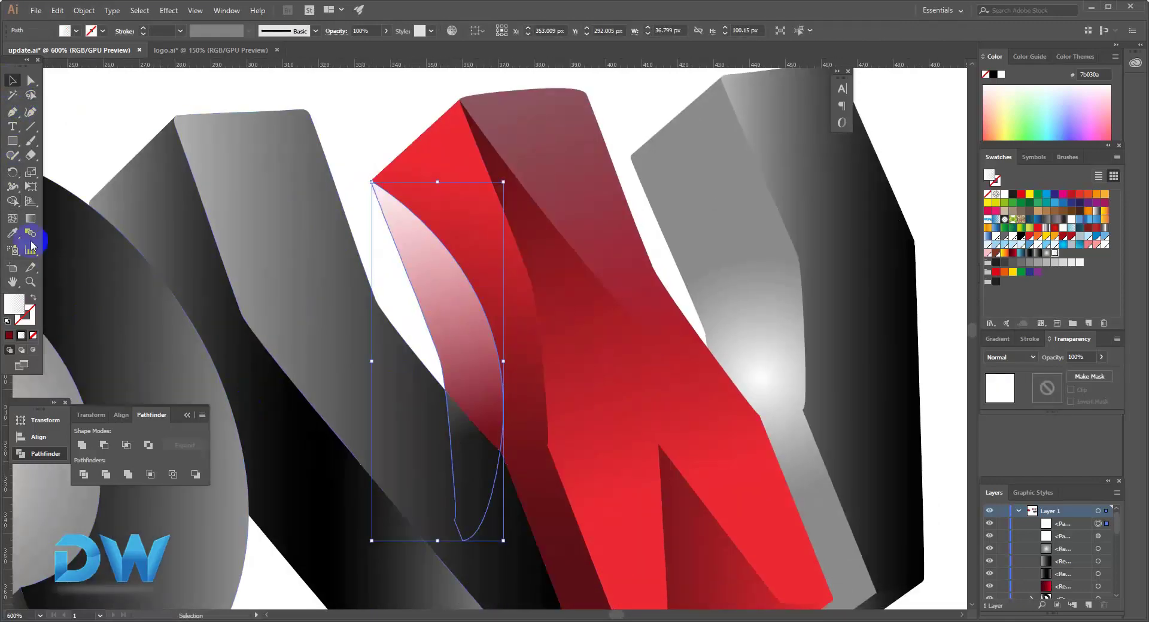
{"action": "left_click", "coordinate": [13, 234]}
{"action": "left_click", "coordinate": [458, 201]}
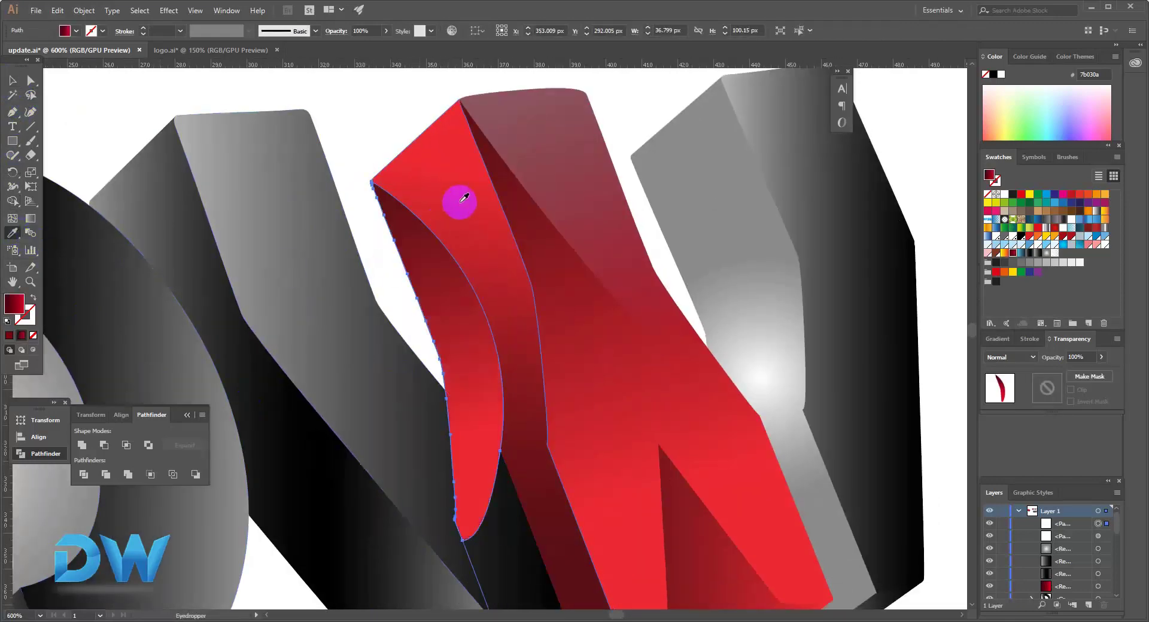
{"action": "key", "text": "ctrl+minus"}
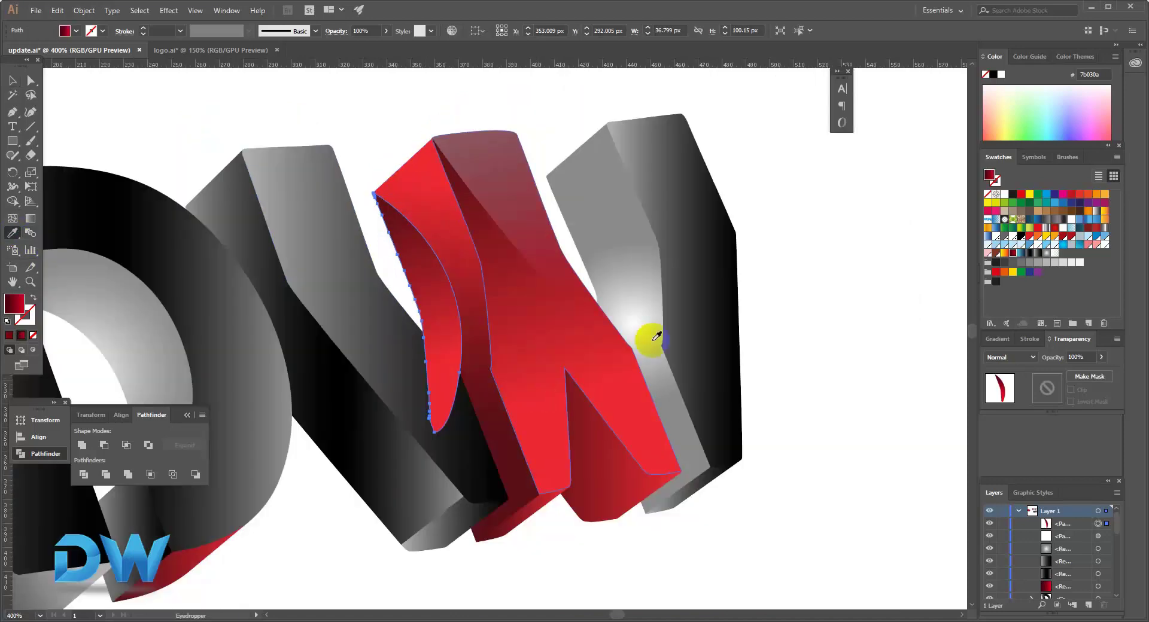
{"action": "left_click", "coordinate": [820, 298], "text": "ctrl"}
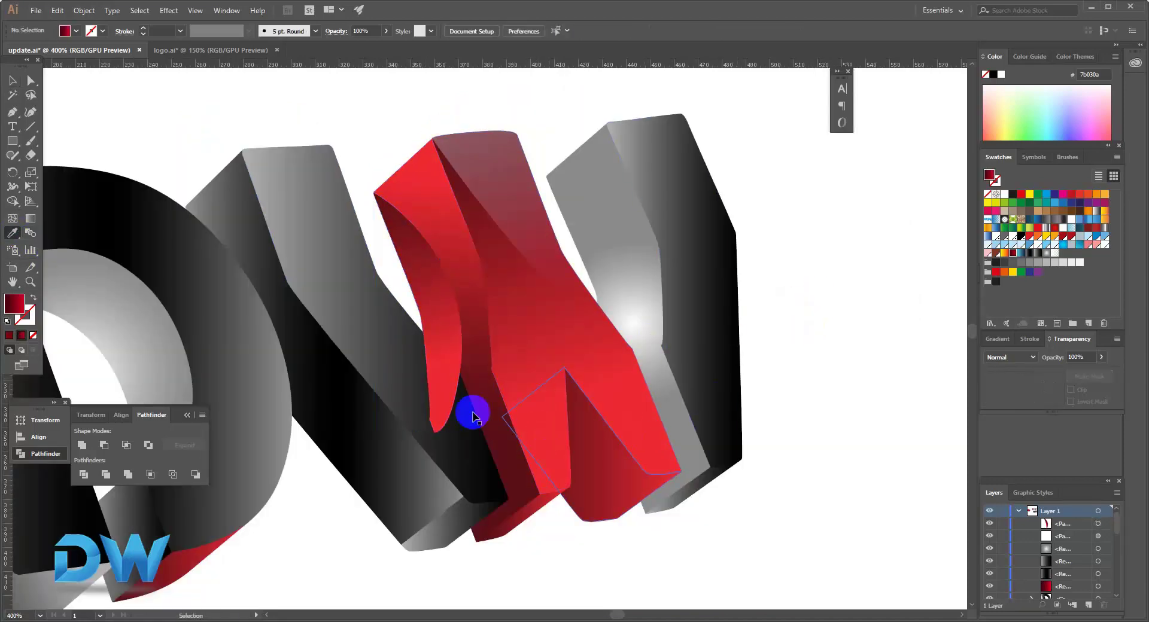
Step: Send the red curved overlay backward in the stacking order until its lower end sits behind the W's first stroke
{"action": "left_click", "coordinate": [440, 343]}
{"action": "right_click", "coordinate": [440, 340]}
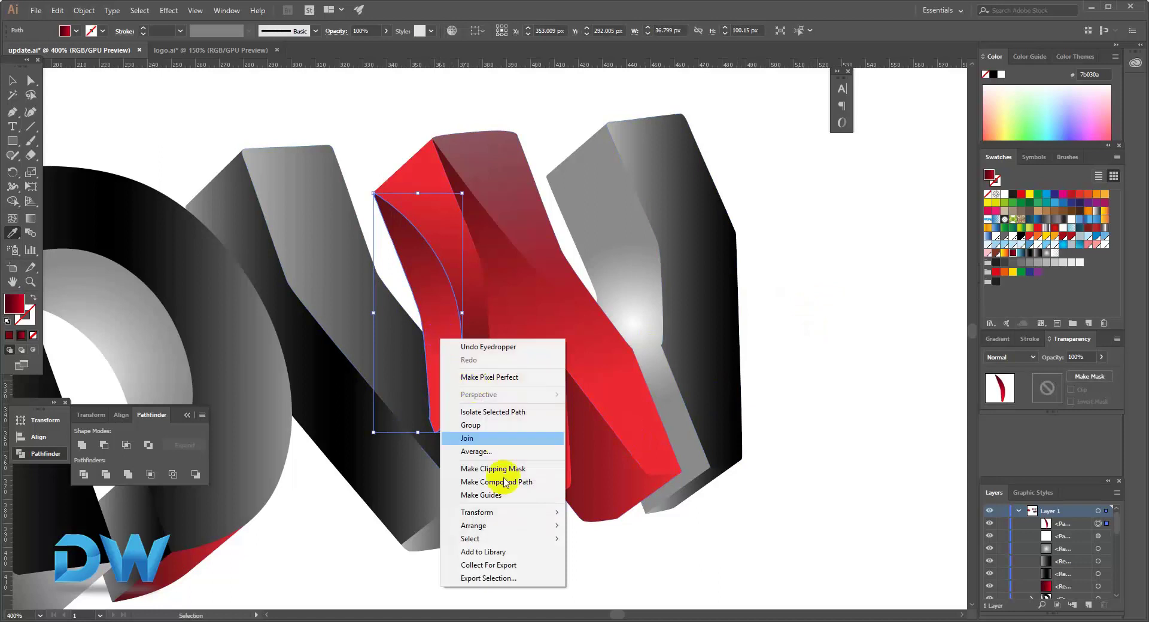
{"action": "mouse_move", "coordinate": [516, 534]}
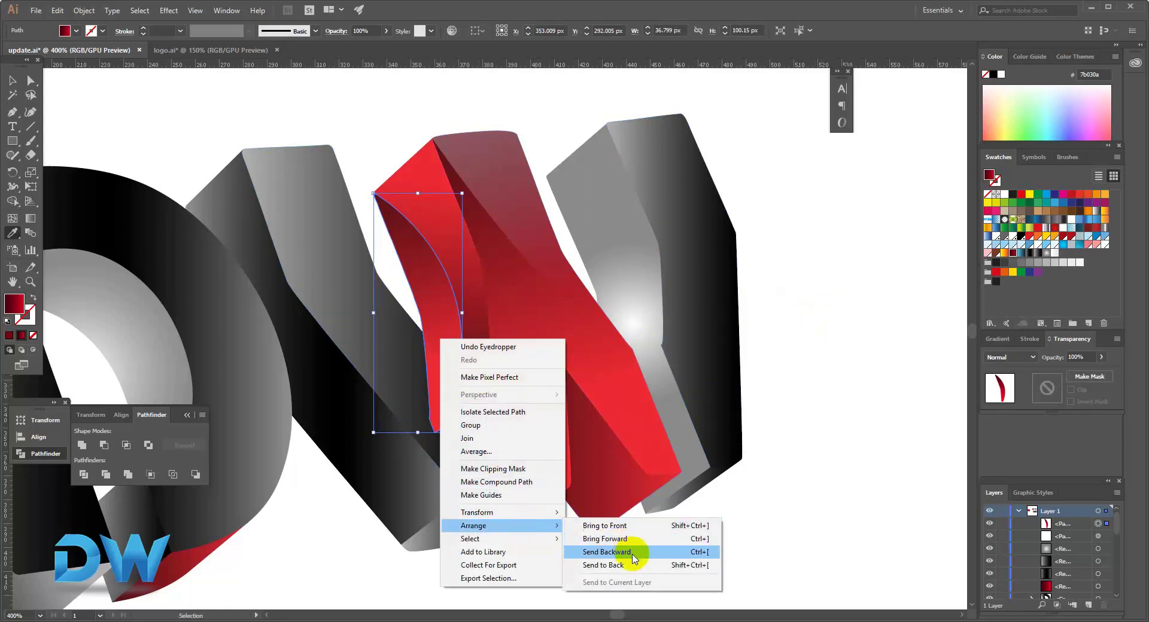
{"action": "left_click", "coordinate": [606, 551]}
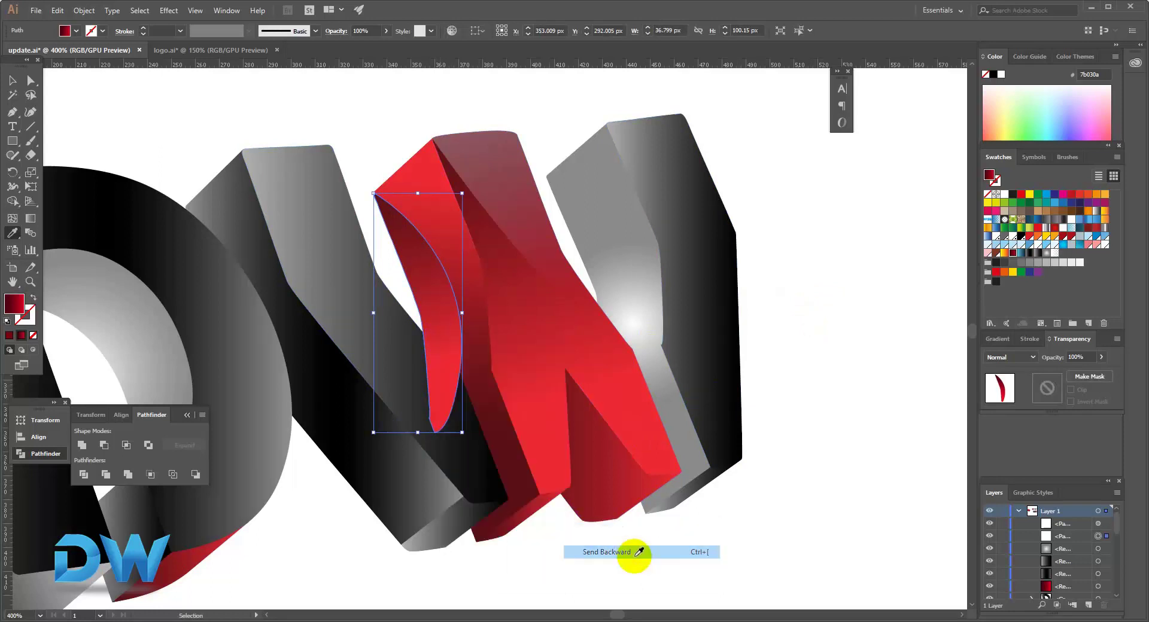
{"action": "right_click", "coordinate": [438, 308]}
{"action": "mouse_move", "coordinate": [526, 495]}
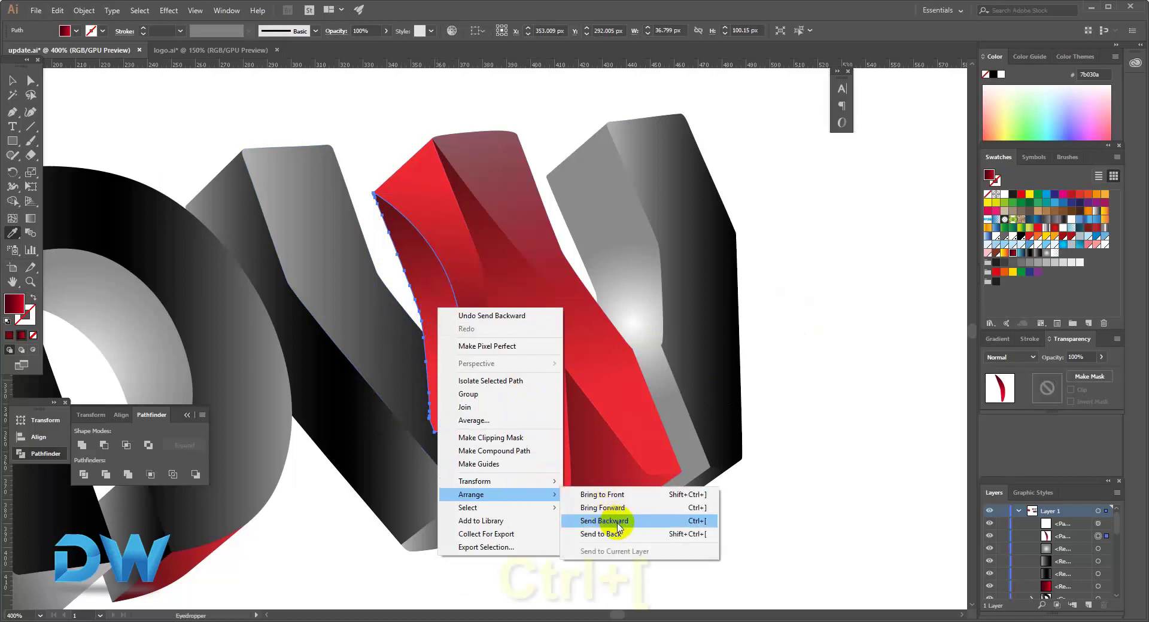
{"action": "left_click", "coordinate": [707, 527]}
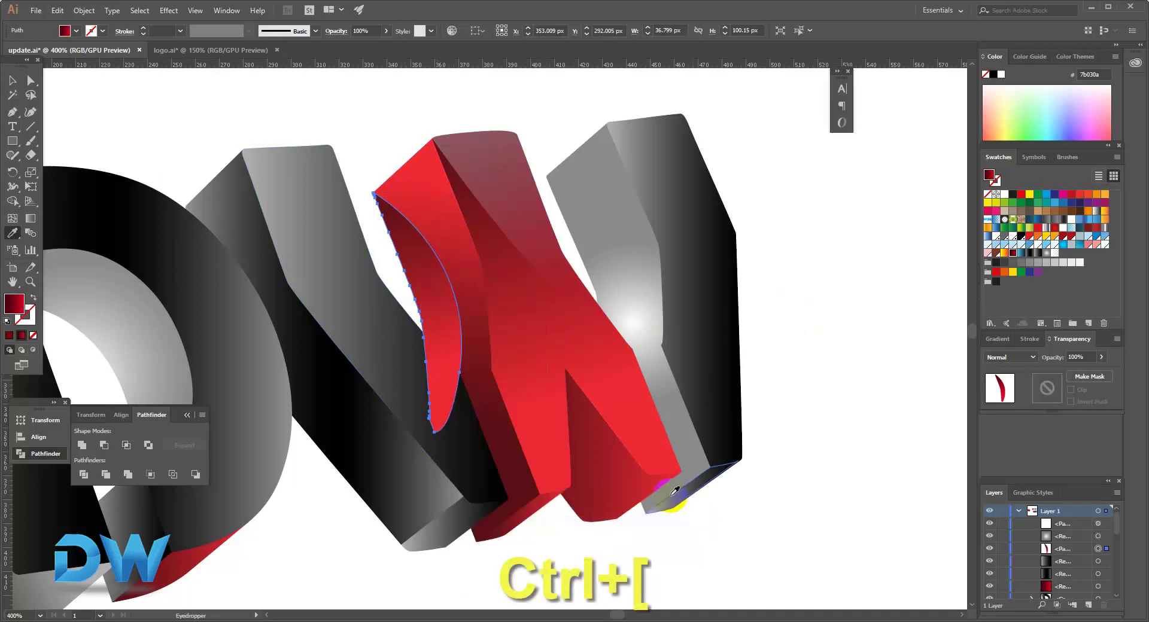
{"action": "key", "text": "ctrl+bracketleft"}
{"action": "key", "text": "ctrl+bracketleft"}
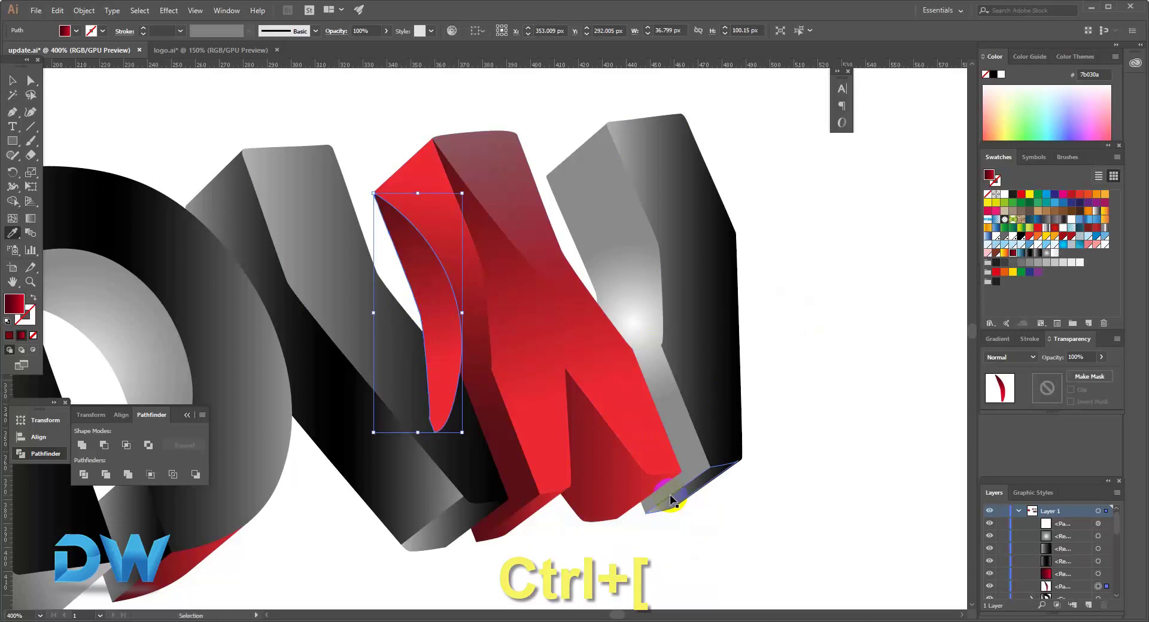
{"action": "key", "text": "ctrl+bracketleft"}
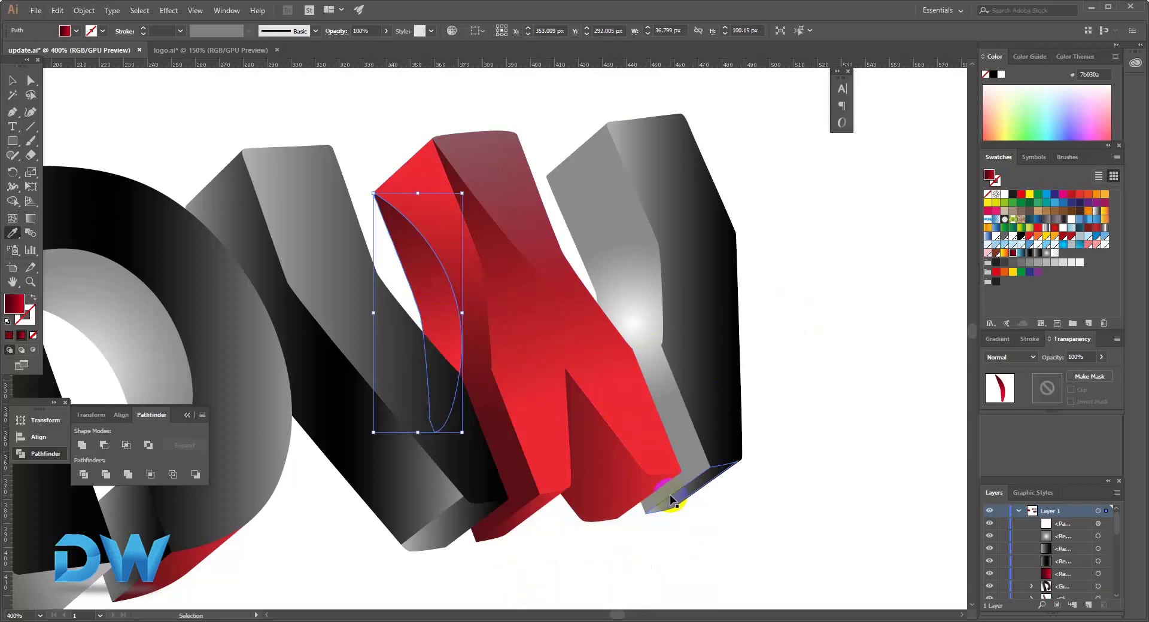
{"action": "left_click", "coordinate": [851, 279], "text": "ctrl"}
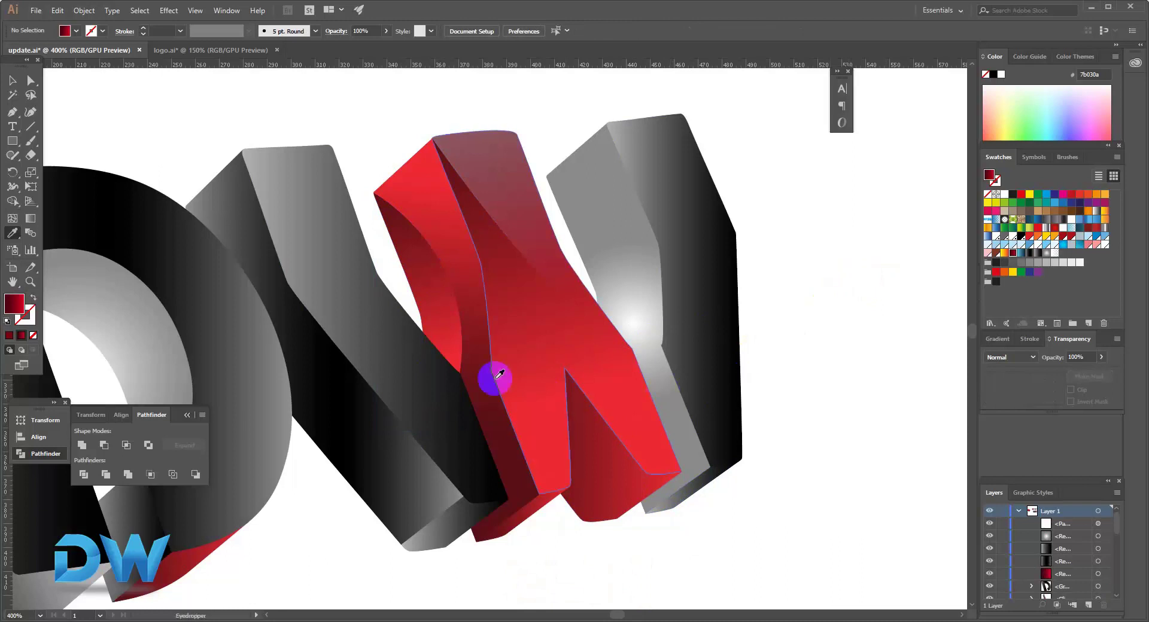
Step: Redirect the red gradient of the curved side-face overlay to run along a short diagonal across its middle
{"action": "left_click", "coordinate": [437, 326], "text": "ctrl+alt"}
{"action": "left_click_drag", "start_coordinate": [452, 374], "coordinate": [487, 413]}
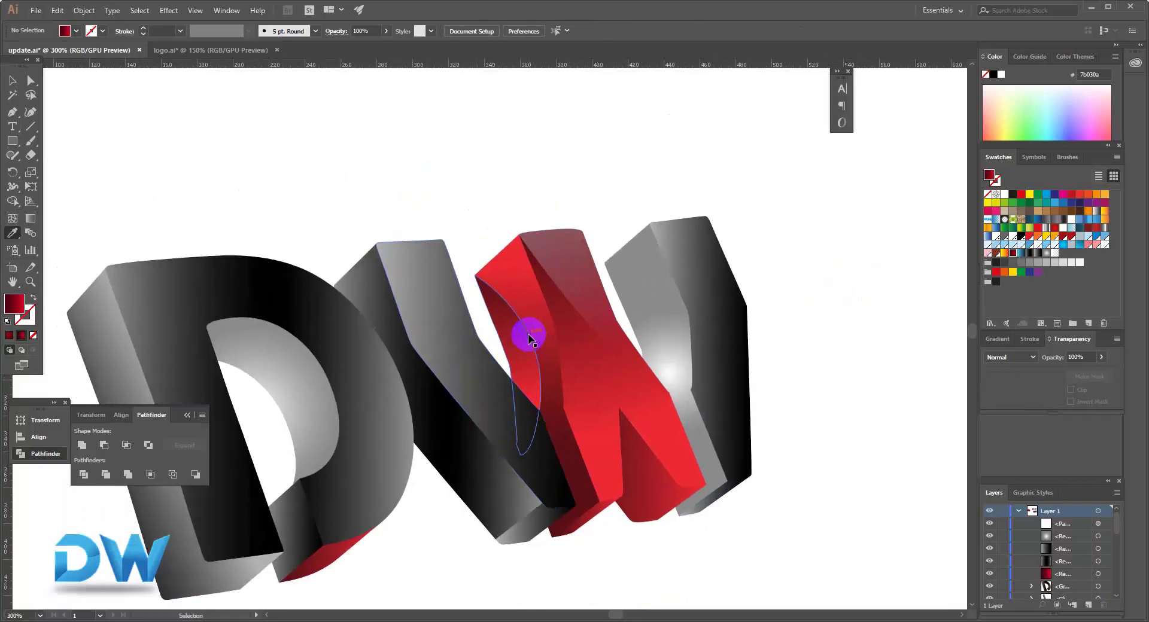
{"action": "left_click", "coordinate": [529, 385], "text": "ctrl"}
{"action": "left_click", "coordinate": [30, 218]}
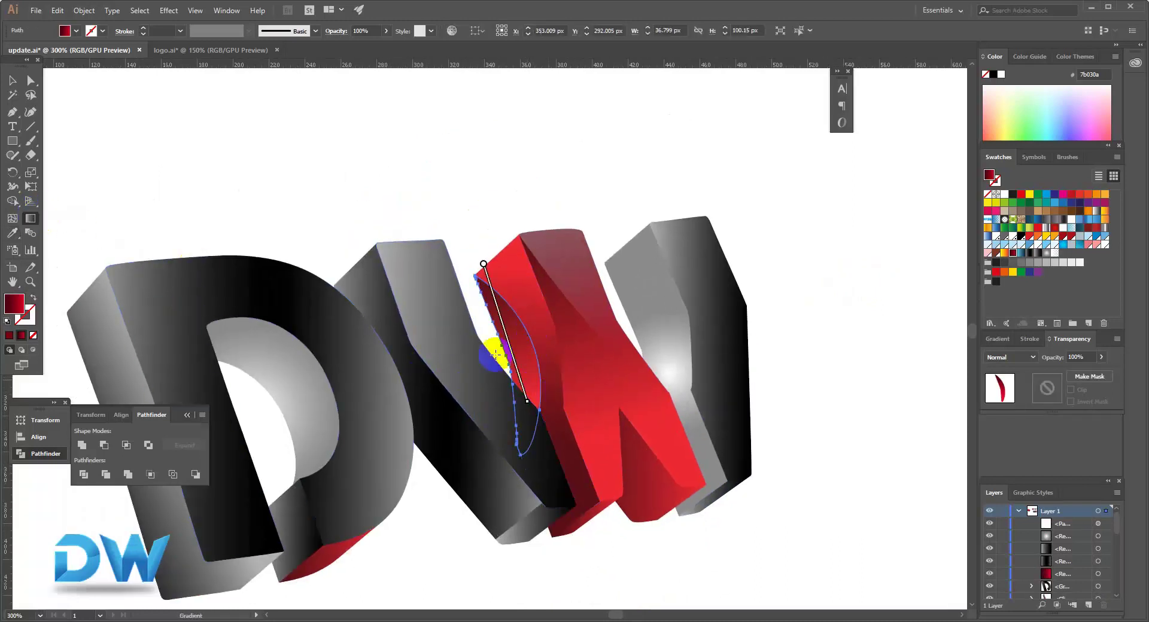
{"action": "mouse_move", "coordinate": [538, 369]}
{"action": "left_mouse_down"}
{"action": "mouse_move", "coordinate": [534, 353]}
{"action": "mouse_move", "coordinate": [471, 362]}
{"action": "mouse_move", "coordinate": [540, 277]}
{"action": "mouse_move", "coordinate": [535, 329]}
{"action": "left_mouse_up"}
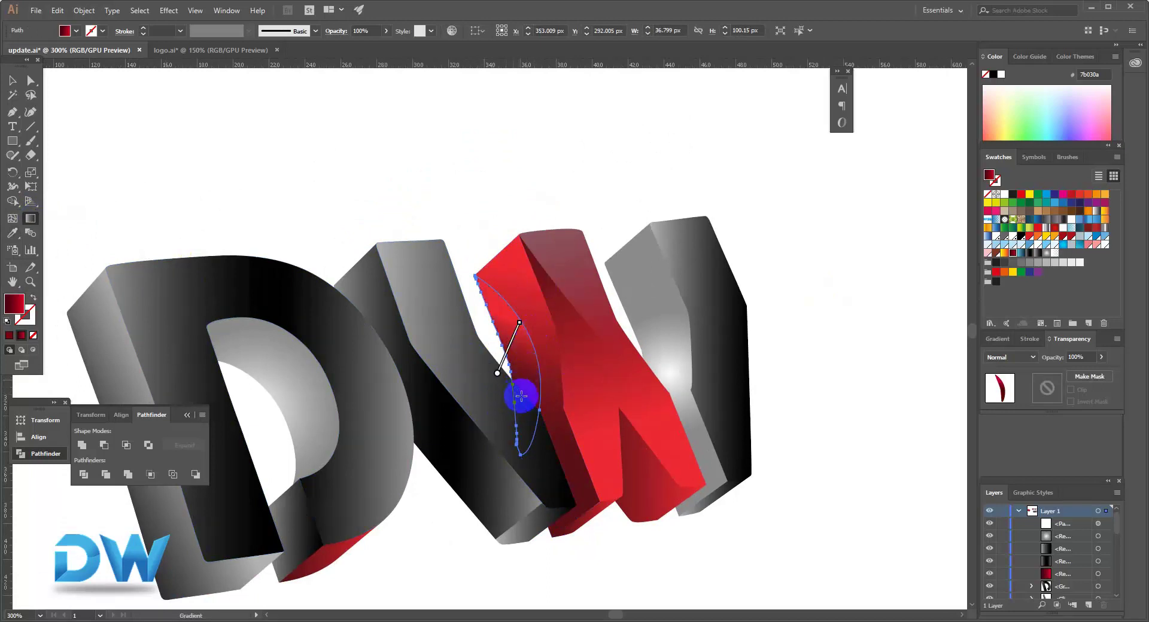
Step: Try different directions for the red gradient on the curved overlay beside the W's middle stroke
{"action": "left_click_drag", "start_coordinate": [526, 398], "coordinate": [492, 262]}
{"action": "left_click_drag", "start_coordinate": [518, 312], "coordinate": [476, 343]}
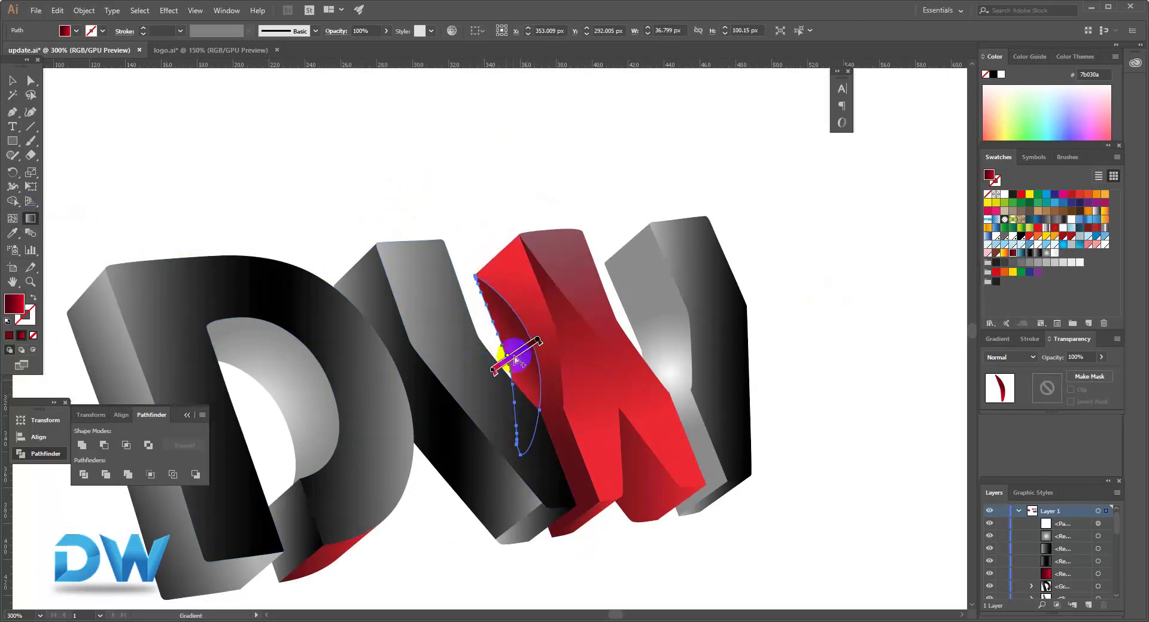
{"action": "left_click_drag", "start_coordinate": [523, 310], "coordinate": [527, 422]}
{"action": "left_click_drag", "start_coordinate": [536, 331], "coordinate": [443, 336]}
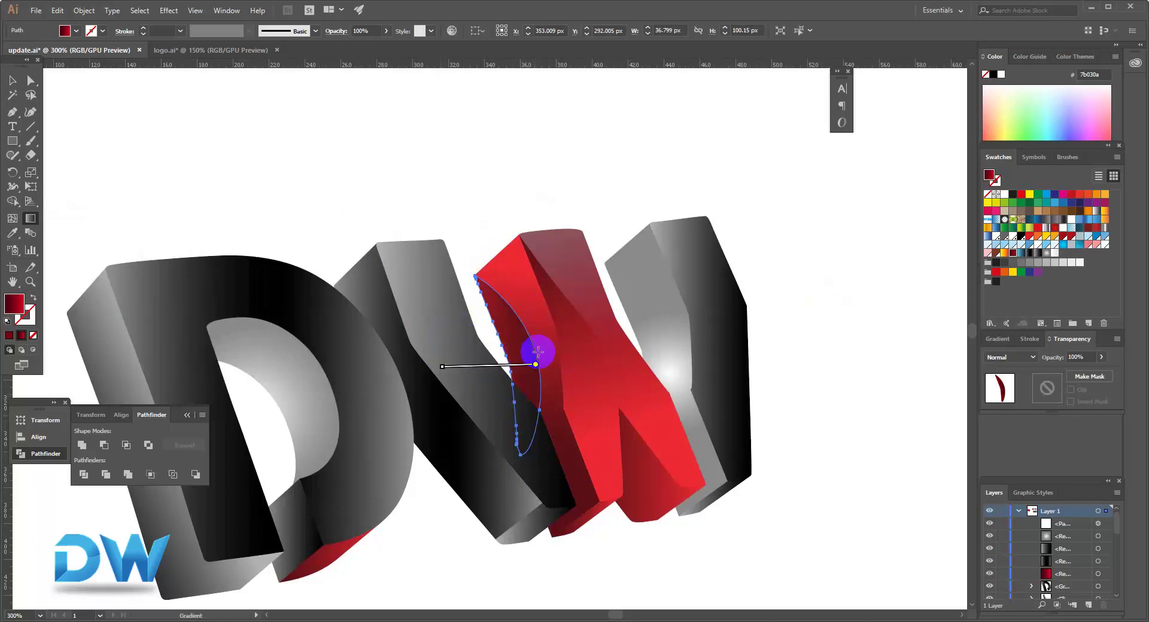
Step: Resample the red gradient onto the curved overlay from the middle stroke with the Eyedropper and reselect the overlay
{"action": "key", "text": "i"}
{"action": "left_click", "coordinate": [494, 302]}
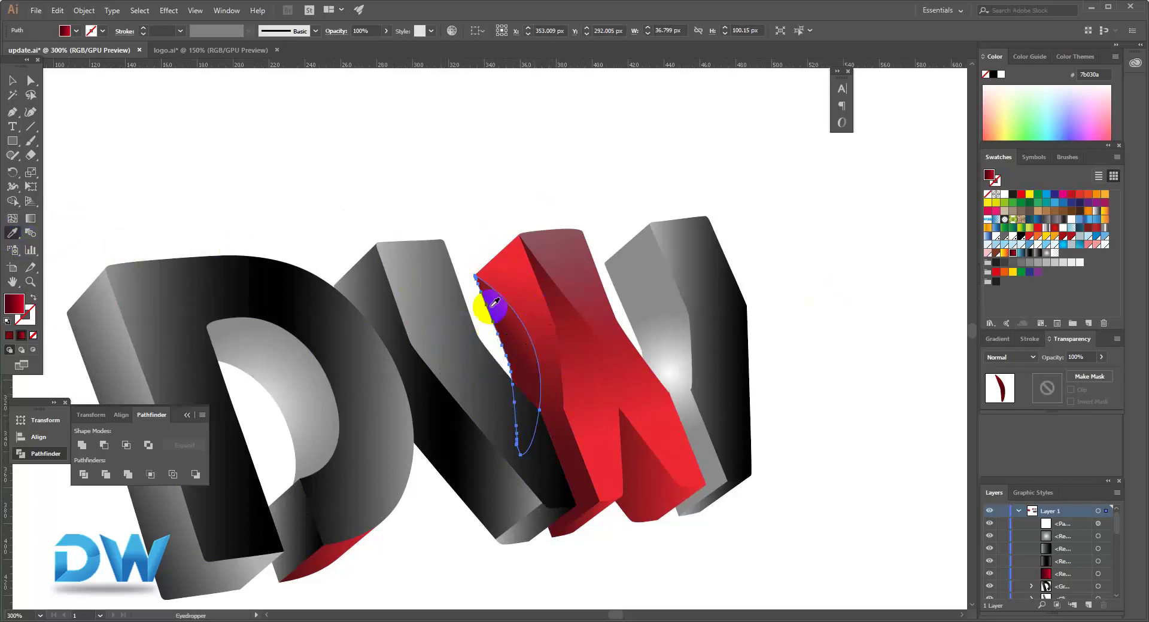
{"action": "left_click", "coordinate": [611, 353], "text": "ctrl+shift"}
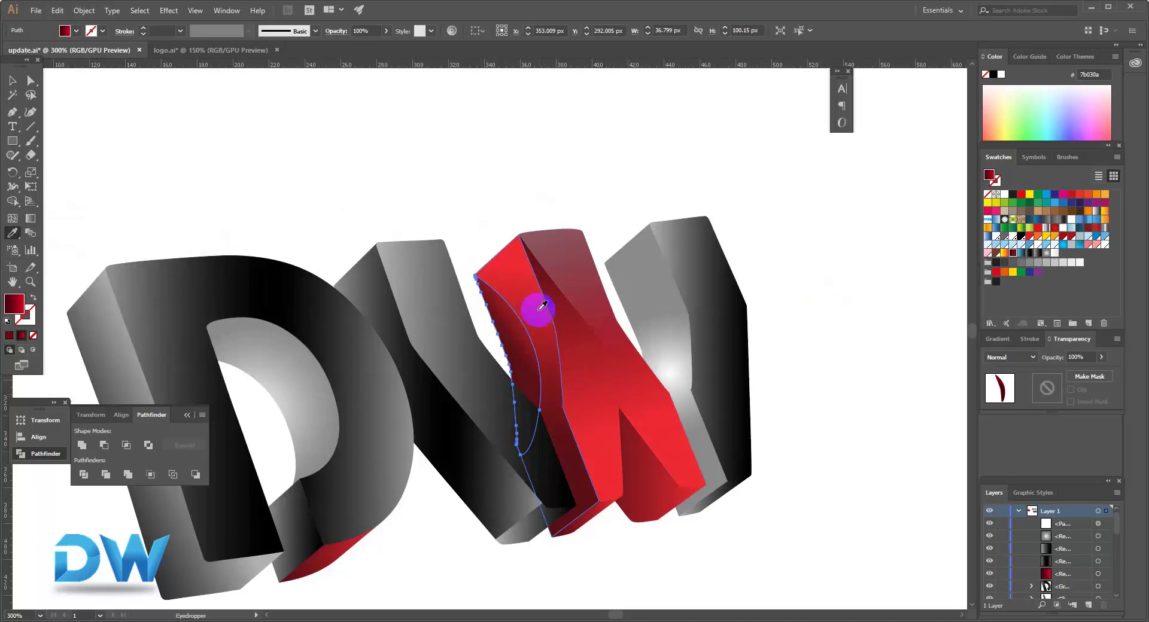
{"action": "left_click", "coordinate": [256, 144]}
{"action": "left_click", "coordinate": [513, 343]}
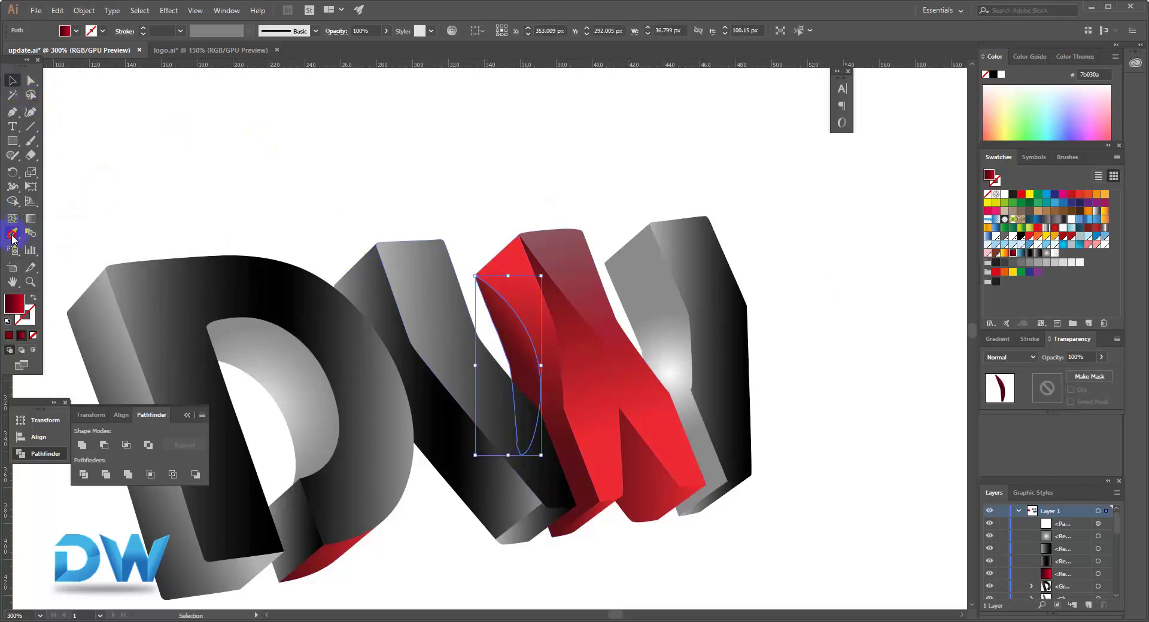
{"action": "left_click", "coordinate": [12, 235]}
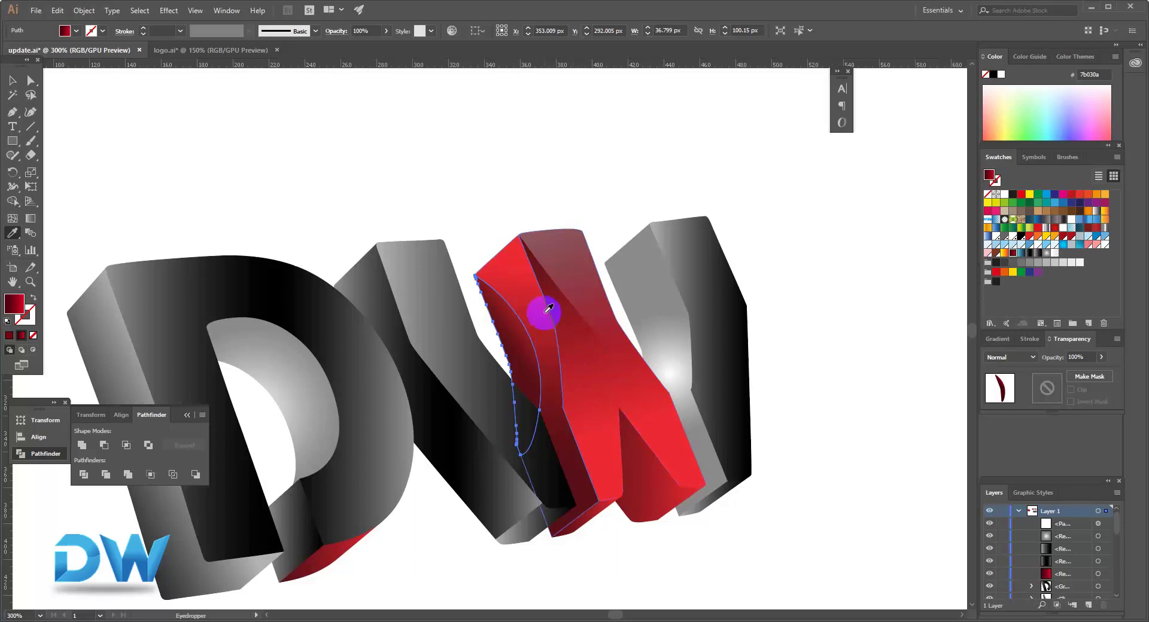
{"action": "left_click", "coordinate": [814, 355], "text": "ctrl"}
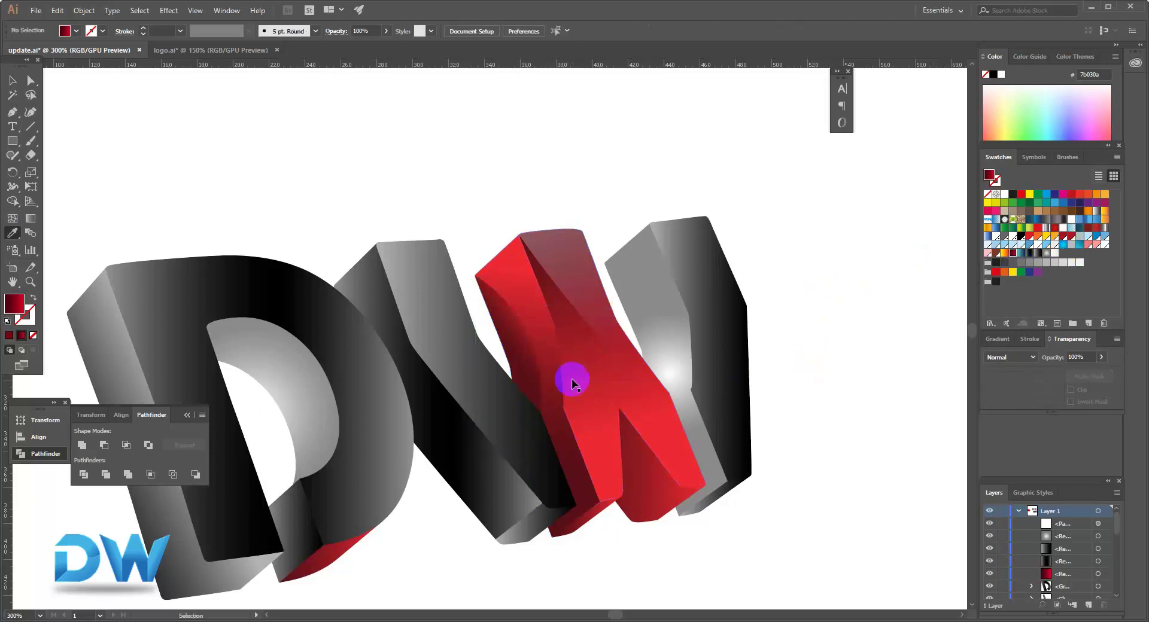
{"action": "left_click", "coordinate": [513, 354], "text": "ctrl"}
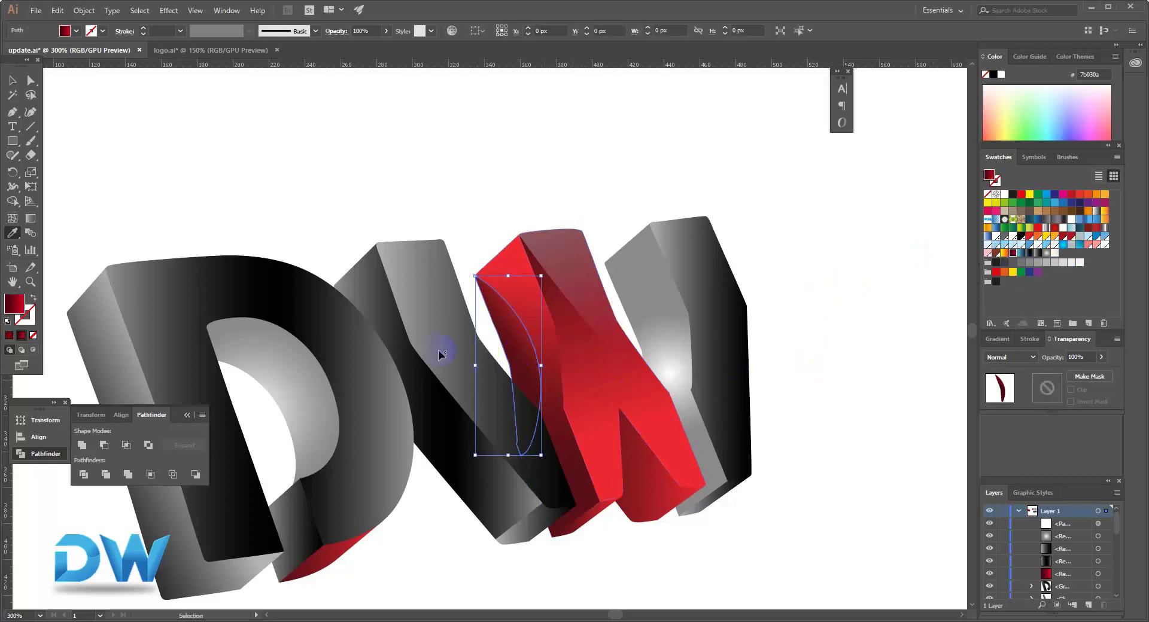
Step: Run the curved overlay's red gradient lengthwise, from above its upper end diagonally down toward its lower end
{"action": "left_click", "coordinate": [31, 224]}
{"action": "mouse_move", "coordinate": [519, 321]}
{"action": "left_mouse_down"}
{"action": "mouse_move", "coordinate": [495, 383]}
{"action": "mouse_move", "coordinate": [509, 294]}
{"action": "left_mouse_up"}
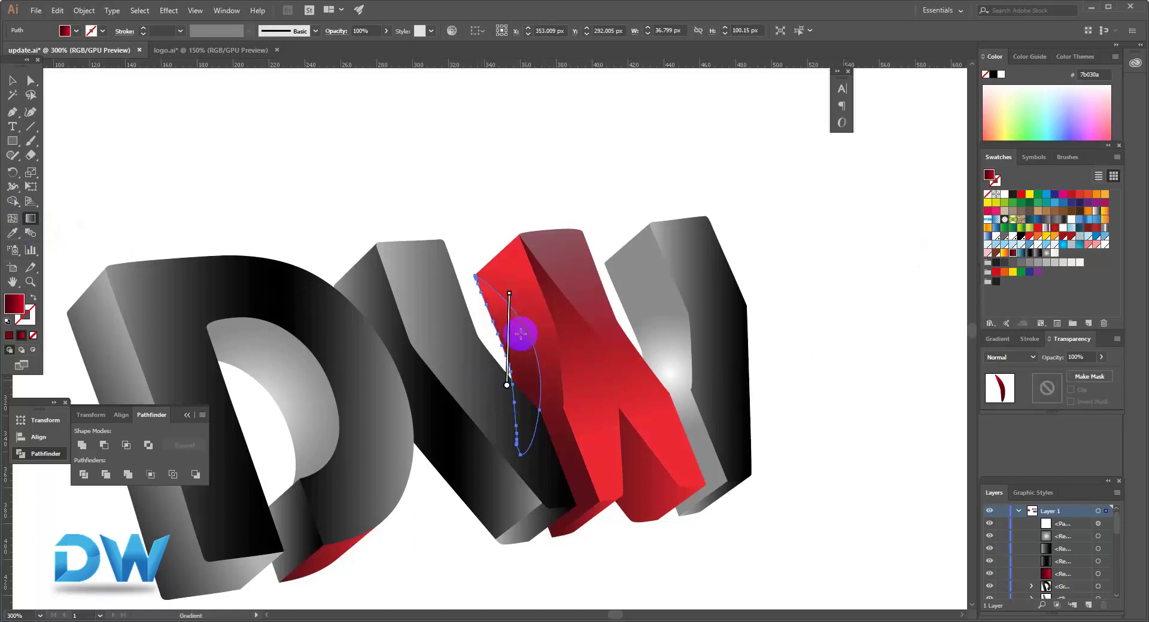
{"action": "left_click_drag", "start_coordinate": [507, 346], "coordinate": [549, 334]}
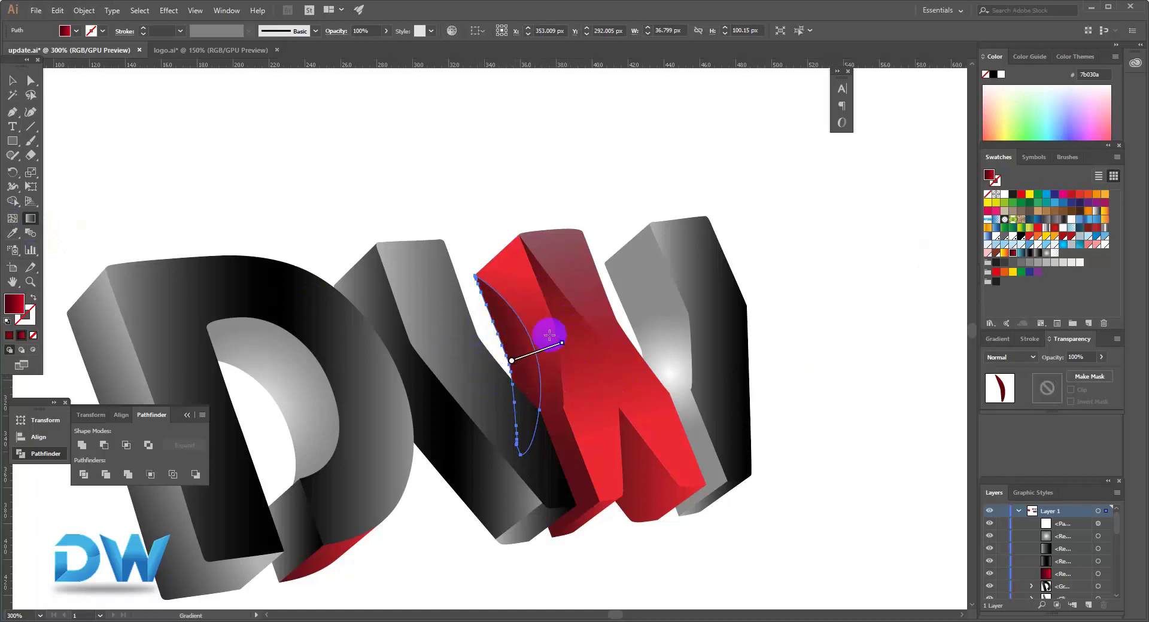
{"action": "mouse_move", "coordinate": [505, 367]}
{"action": "left_mouse_down"}
{"action": "mouse_move", "coordinate": [520, 361]}
{"action": "mouse_move", "coordinate": [532, 308]}
{"action": "mouse_move", "coordinate": [503, 298]}
{"action": "mouse_move", "coordinate": [532, 435]}
{"action": "left_mouse_up"}
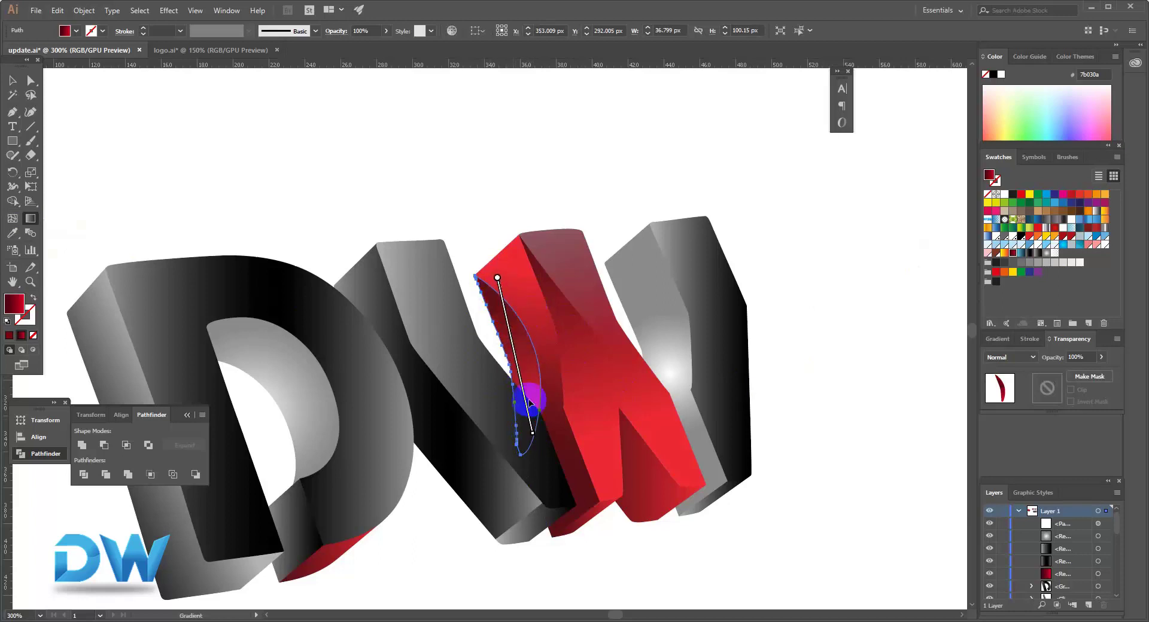
{"action": "left_click_drag", "start_coordinate": [476, 221], "coordinate": [542, 407]}
{"action": "left_click", "coordinate": [587, 156]}
Step: Start a Pen path with one curved segment following the rounded edge of the D's counter
{"action": "key", "text": "z"}
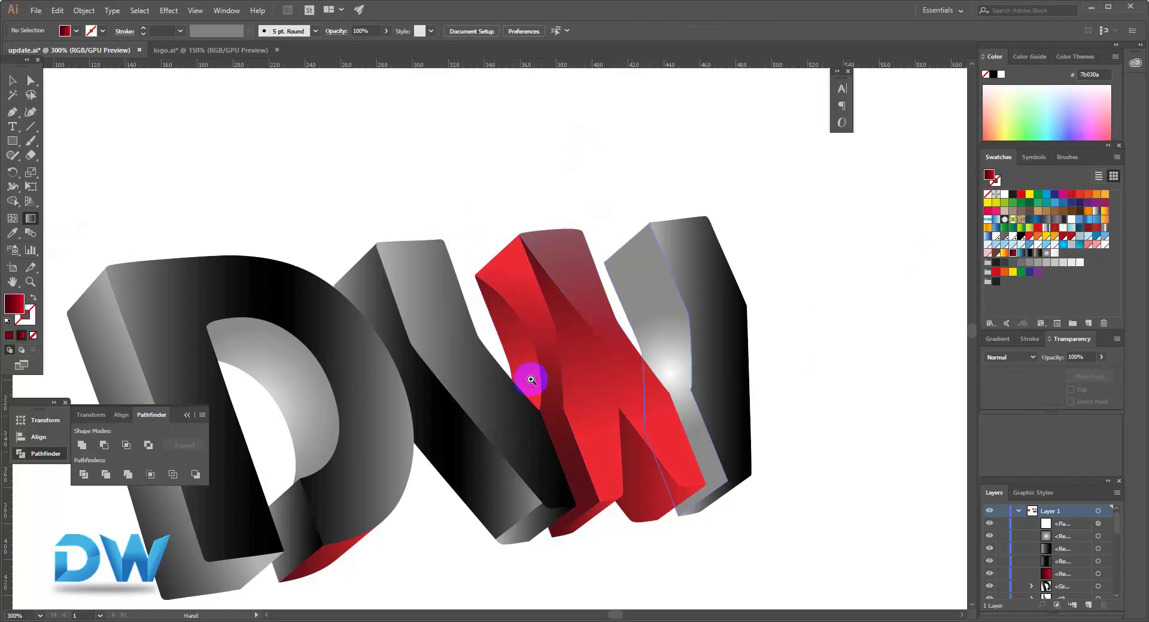
{"action": "left_click", "coordinate": [520, 374], "text": "alt"}
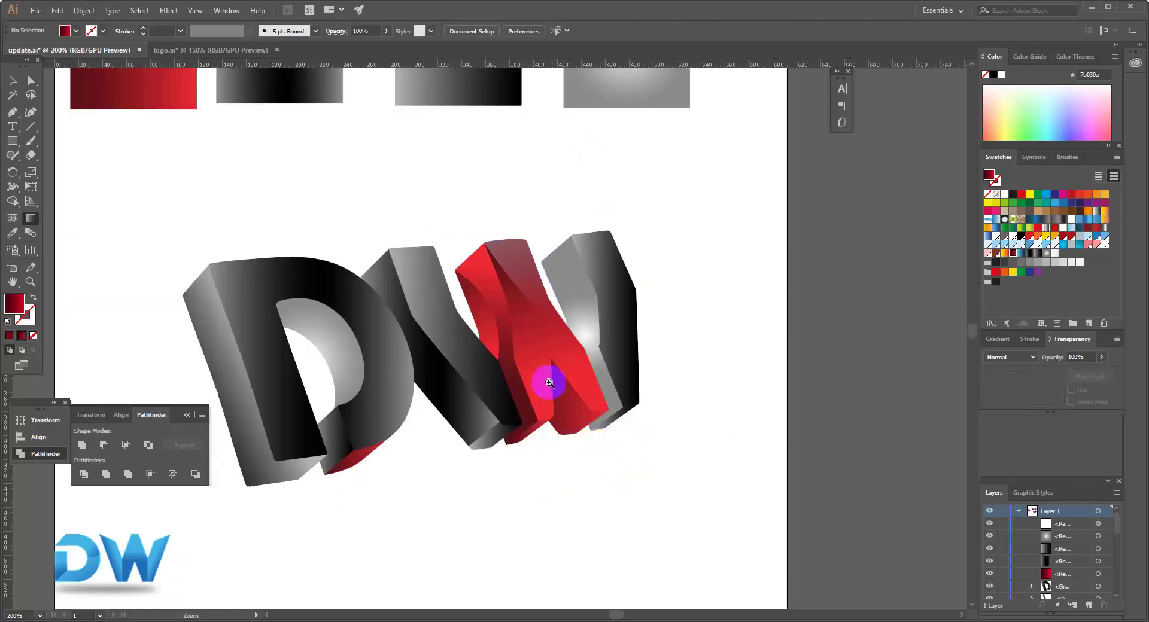
{"action": "left_click", "coordinate": [539, 368]}
{"action": "left_click", "coordinate": [520, 343]}
{"action": "left_click", "coordinate": [478, 312]}
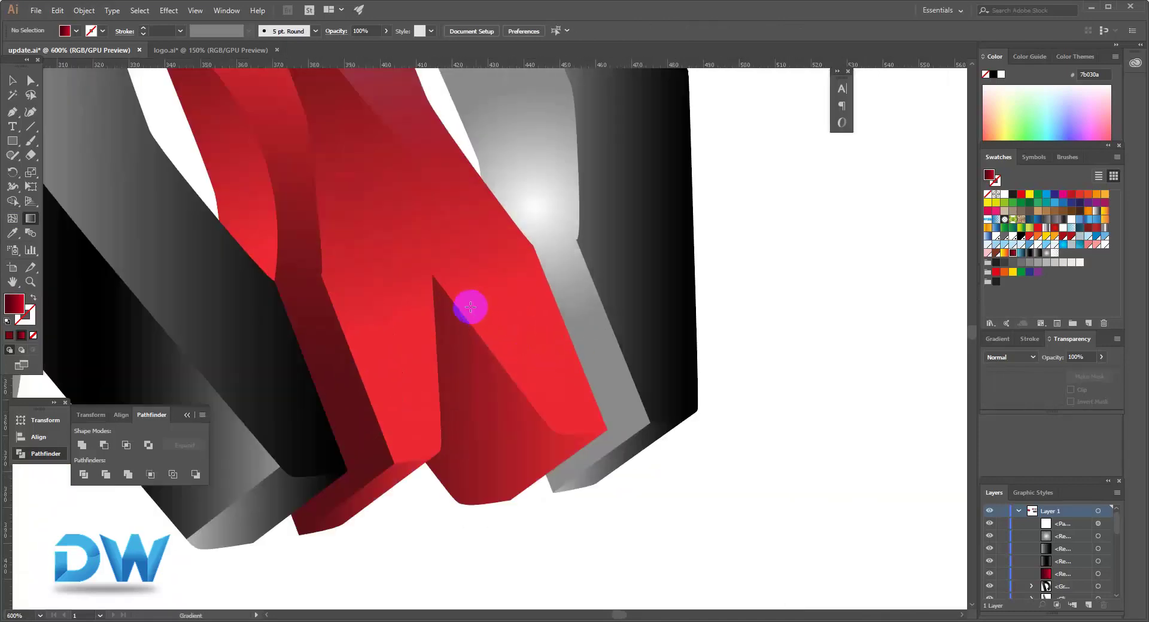
{"action": "left_click", "coordinate": [270, 303]}
{"action": "left_click_drag", "start_coordinate": [271, 302], "coordinate": [410, 282]}
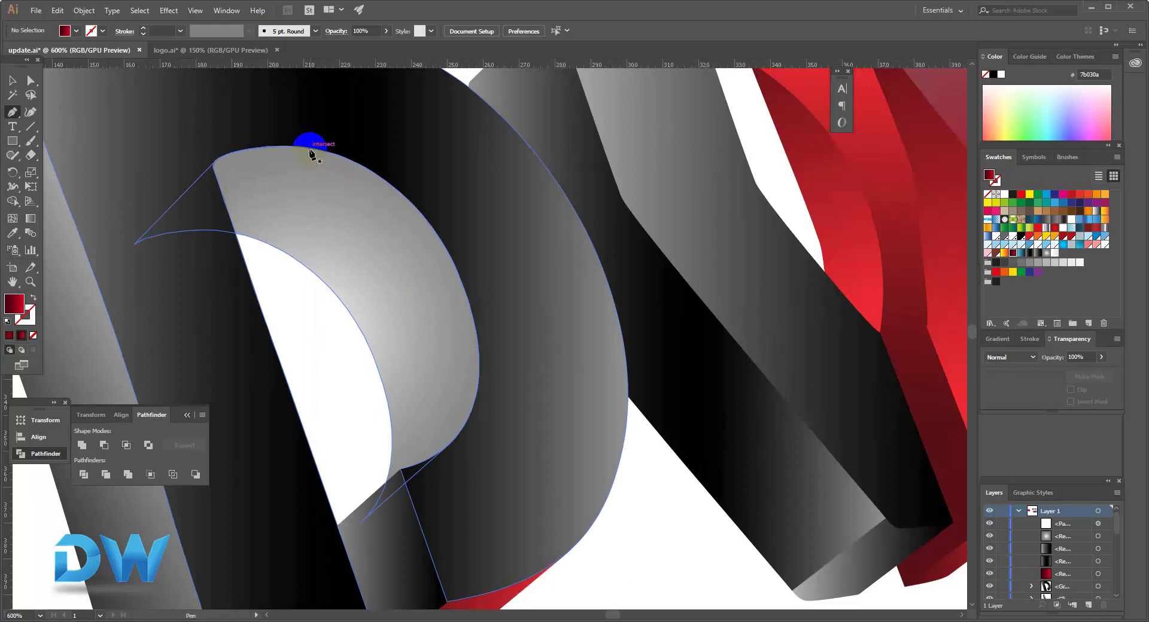
{"action": "left_click", "coordinate": [309, 149]}
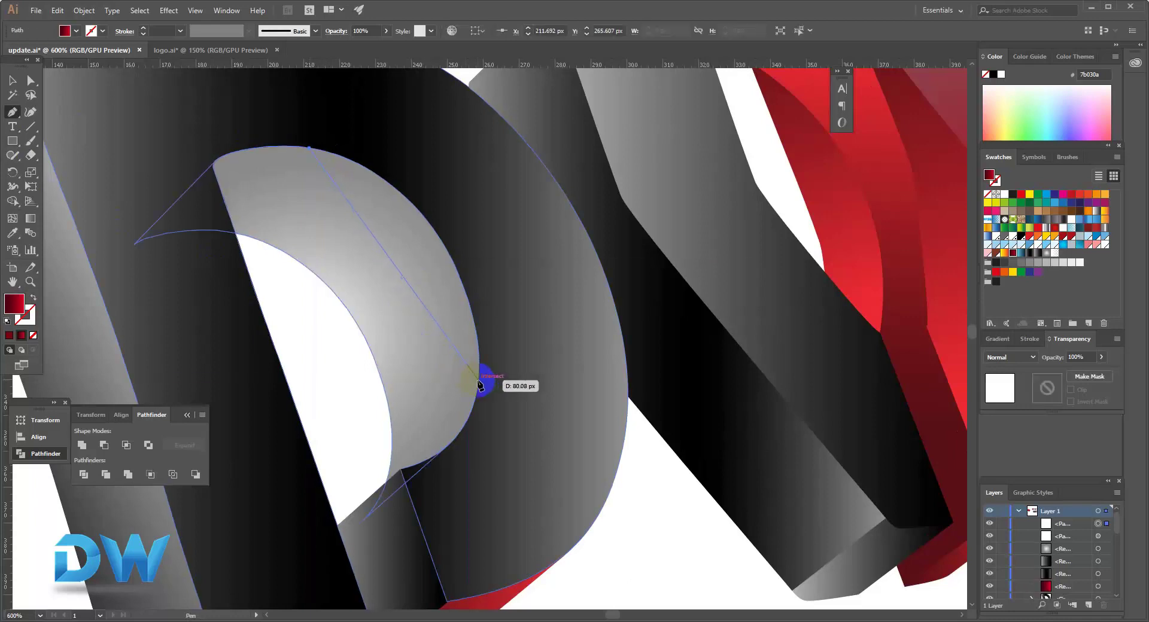
{"action": "left_click_drag", "start_coordinate": [478, 381], "coordinate": [422, 551]}
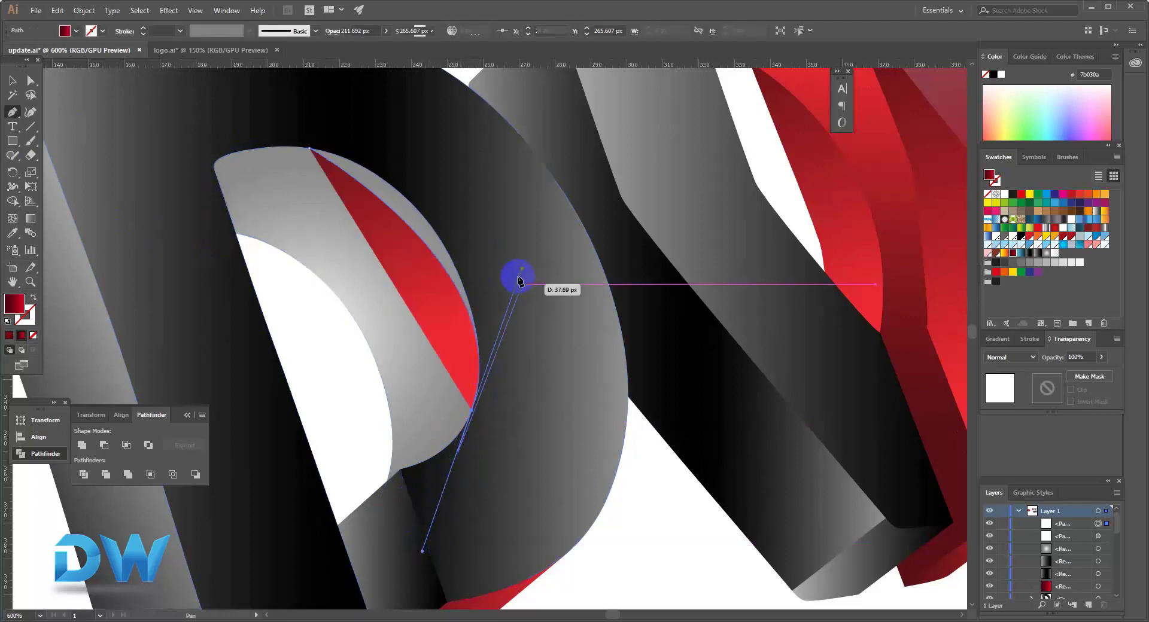
Step: Adjust the curve's direction handle to follow the counter edge with fill and stroke swapped, then restore the red gradient fill
{"action": "left_click", "coordinate": [34, 296]}
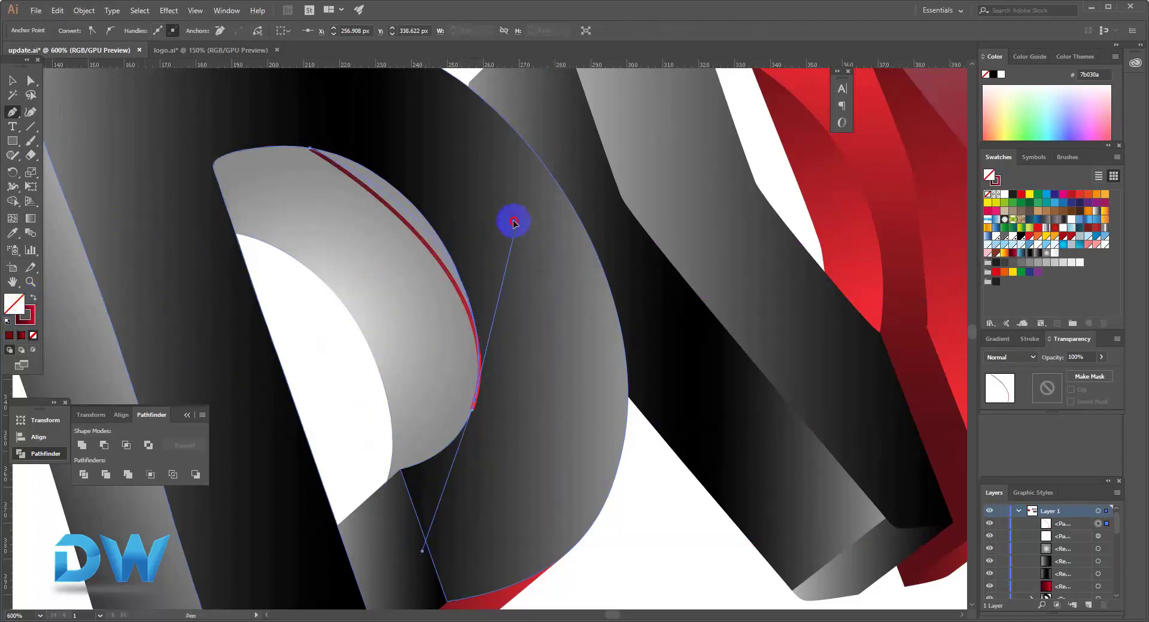
{"action": "left_click_drag", "start_coordinate": [514, 224], "coordinate": [518, 187]}
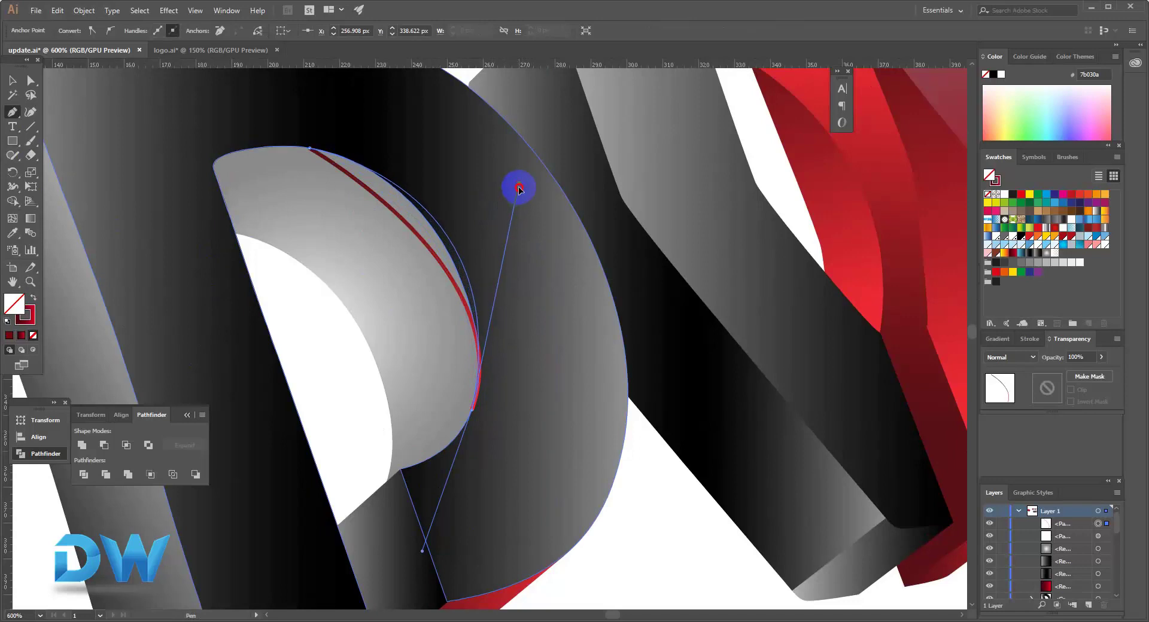
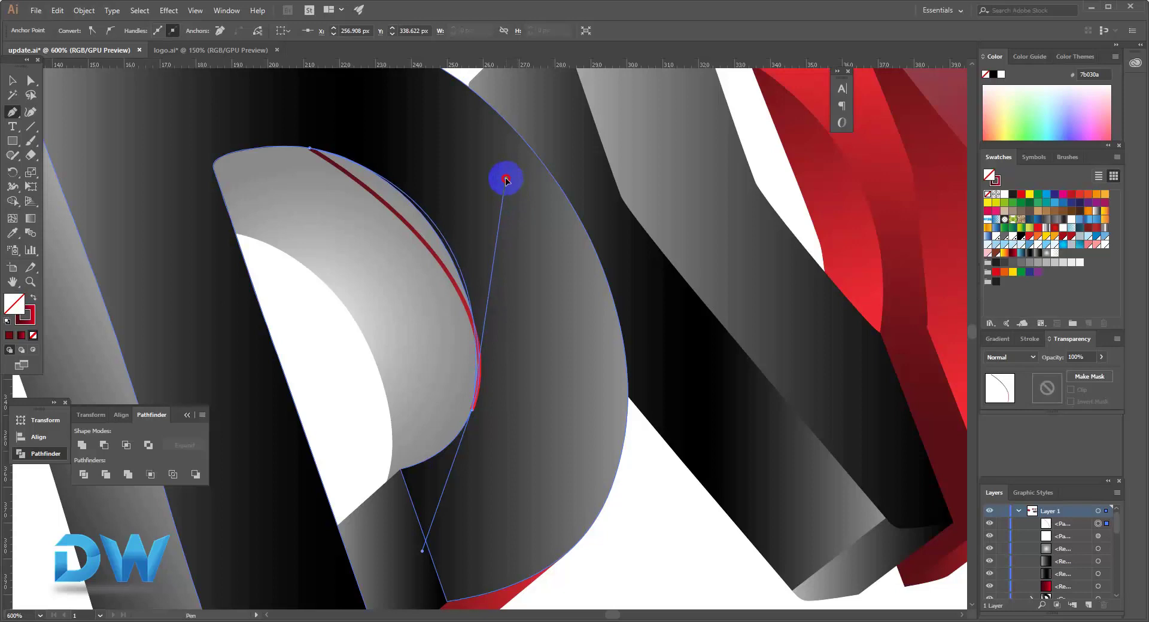
{"action": "left_click_drag", "start_coordinate": [506, 178], "coordinate": [505, 179]}
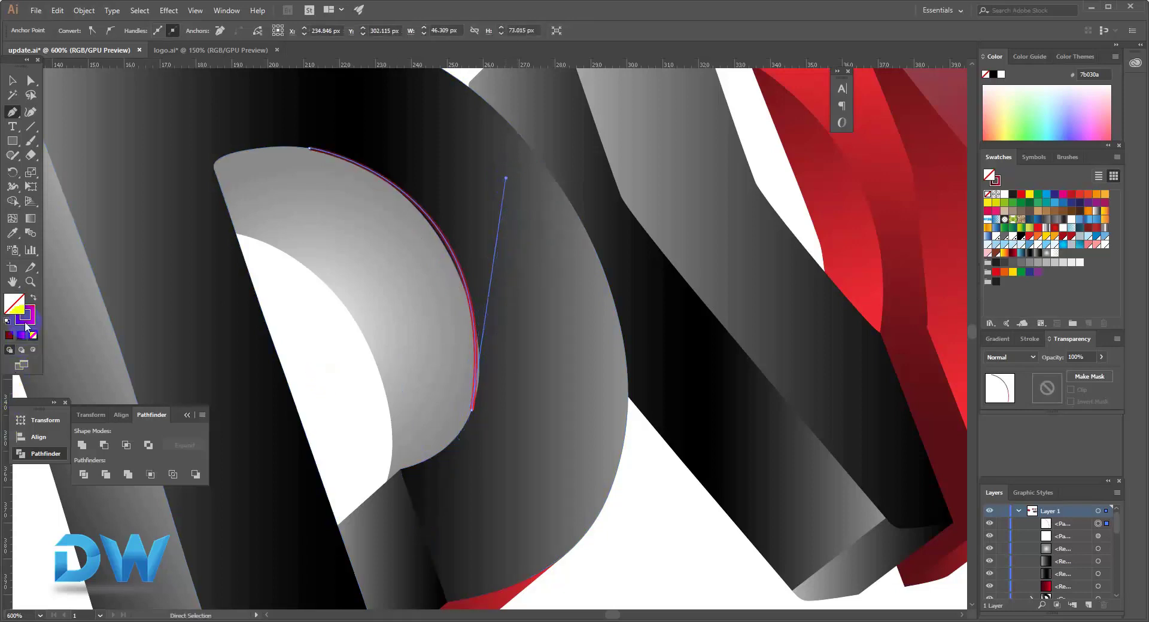
{"action": "left_click", "coordinate": [35, 299]}
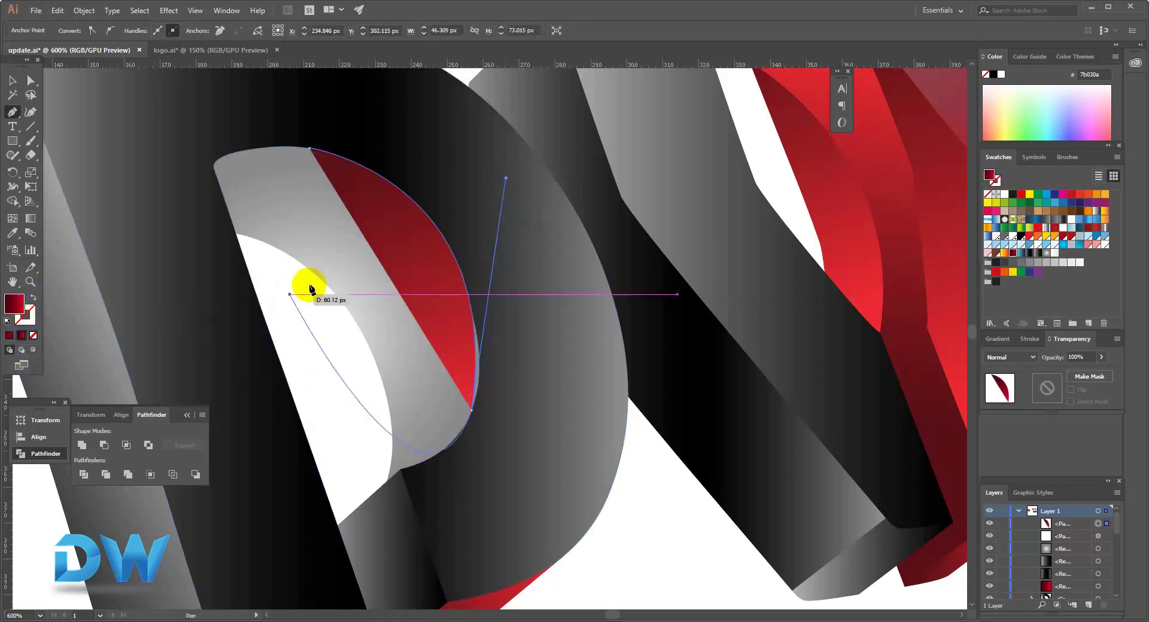
Step: Close the red path with a bulging segment across the D's hole and a short edge back to its starting point
{"action": "left_click_drag", "start_coordinate": [300, 238], "coordinate": [282, 181]}
{"action": "left_click", "coordinate": [282, 182]}
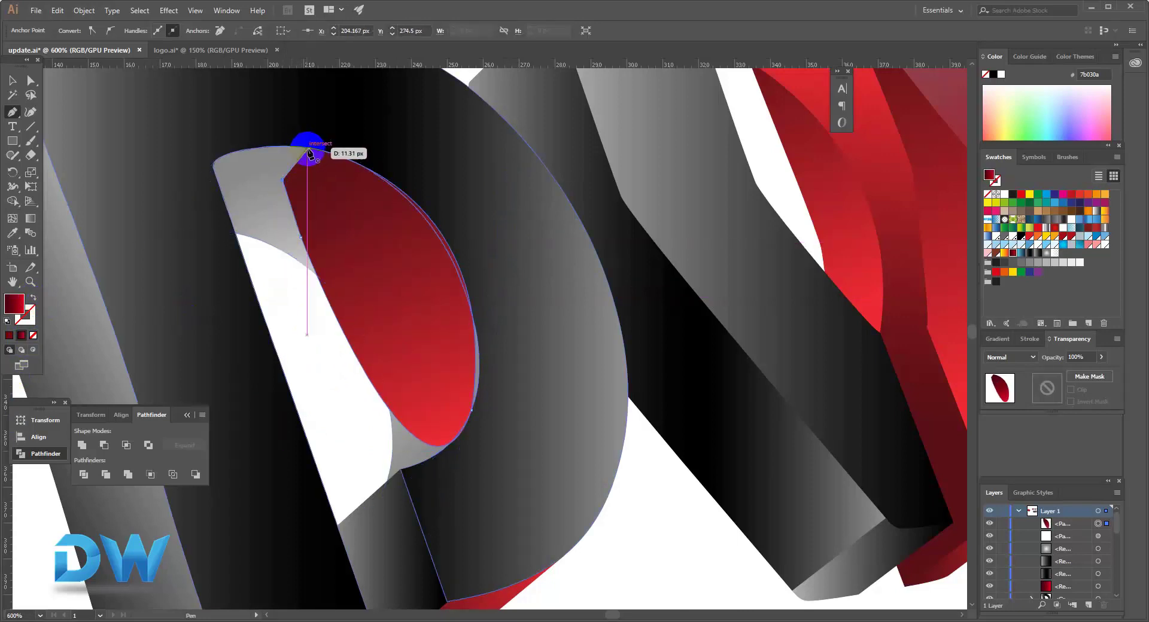
{"action": "left_click", "coordinate": [308, 148]}
Step: Select the red shape with the D's front face and remove the part inside the counter with Shape Builder
{"action": "left_click", "coordinate": [12, 83]}
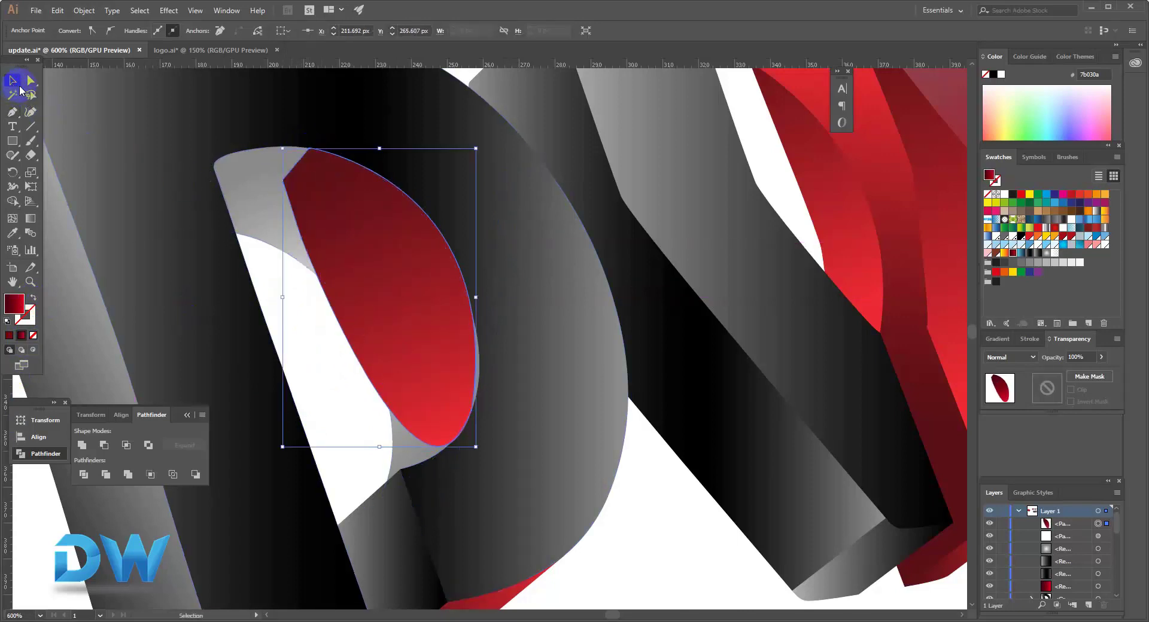
{"action": "left_click", "coordinate": [345, 247]}
{"action": "left_click", "coordinate": [555, 296], "text": "shift"}
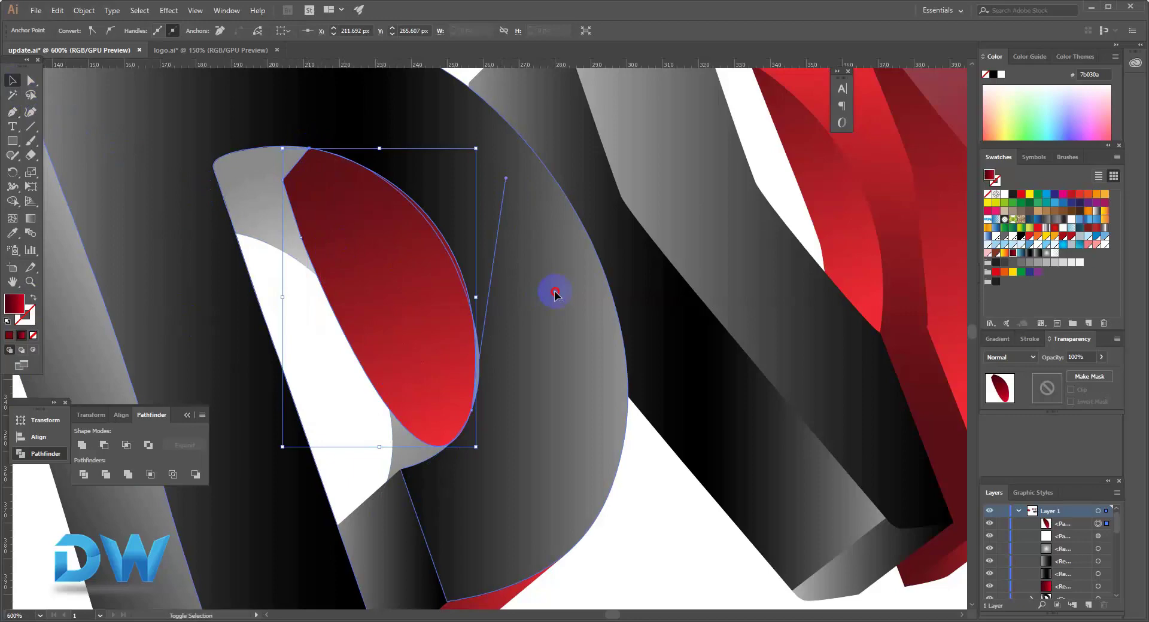
{"action": "left_click", "coordinate": [383, 311]}
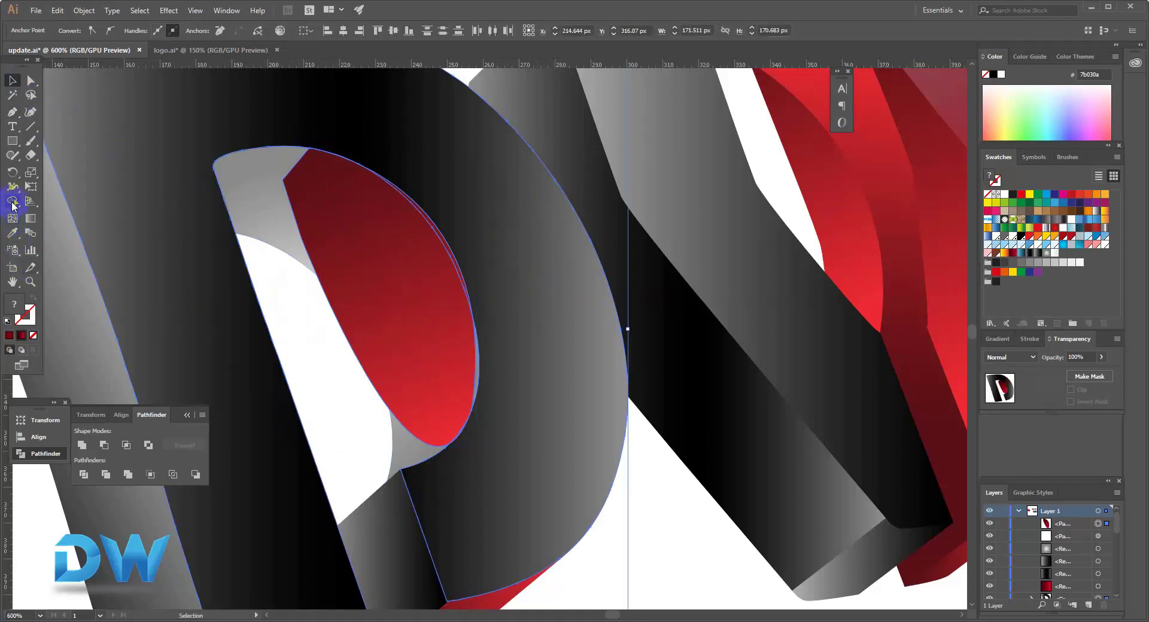
{"action": "left_click", "coordinate": [11, 202]}
{"action": "left_click", "coordinate": [376, 290]}
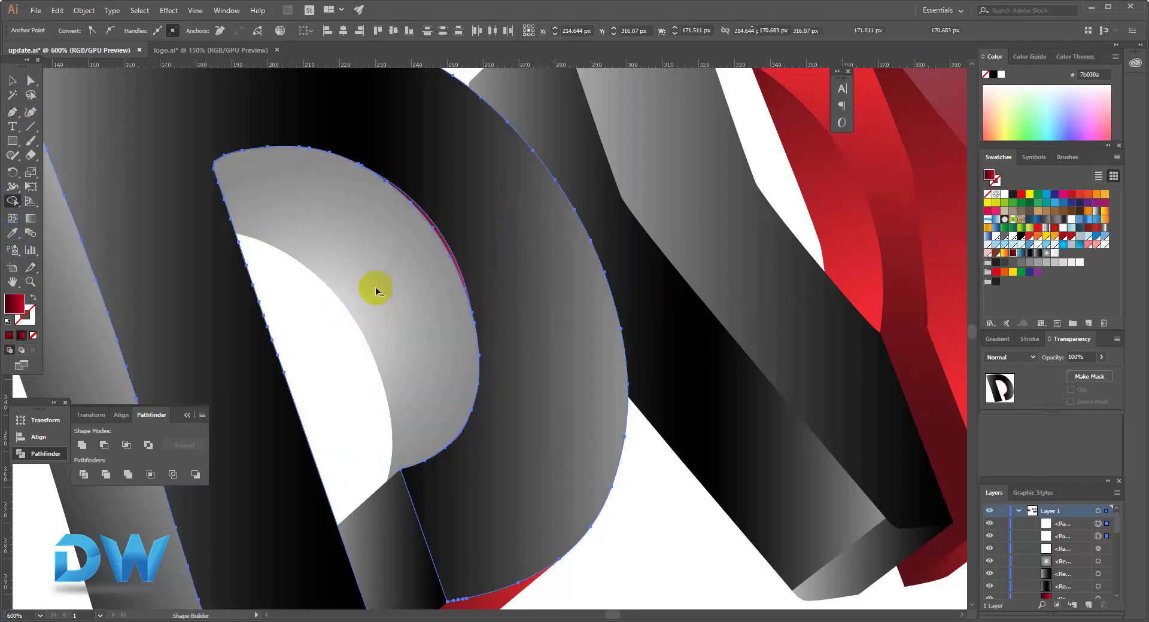
Step: Fill the remaining red sliver along the counter's upper edge with the grey radial gradient sampled from the D's inner face
{"action": "left_click", "coordinate": [12, 84]}
{"action": "left_click", "coordinate": [282, 281]}
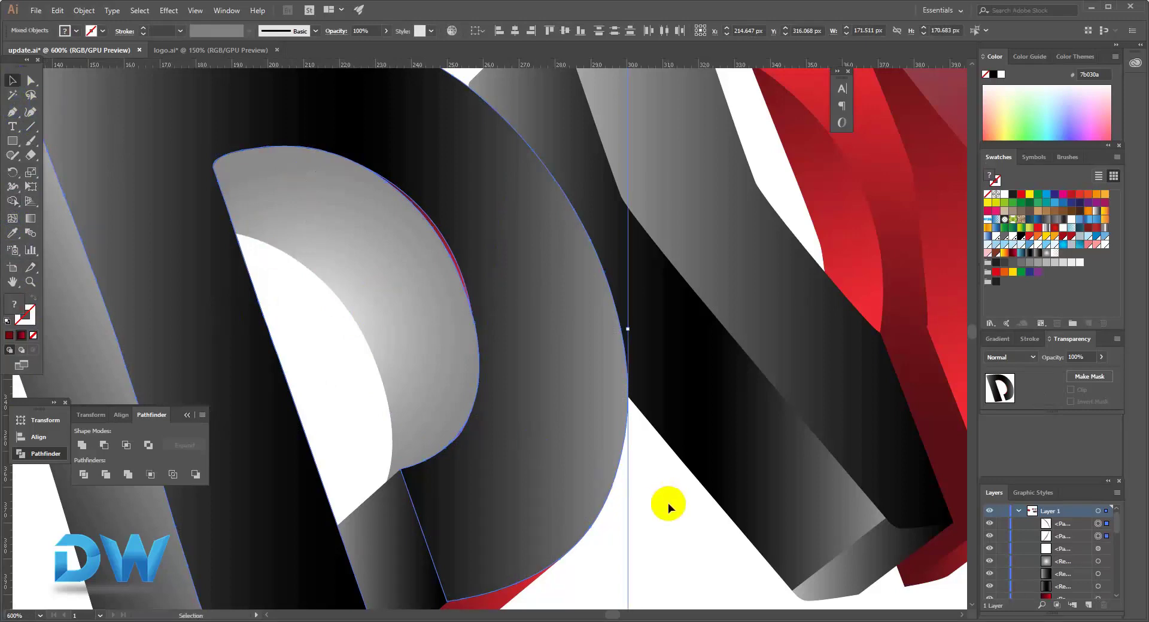
{"action": "left_click", "coordinate": [559, 428]}
{"action": "left_click", "coordinate": [443, 242]}
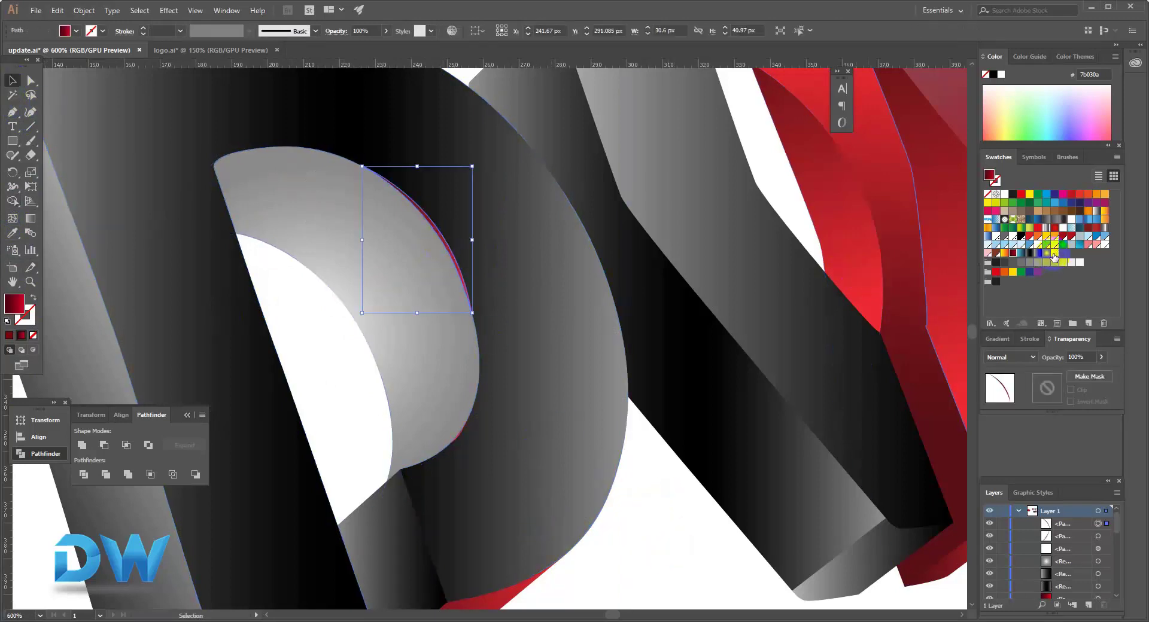
{"action": "left_click_drag", "start_coordinate": [472, 167], "coordinate": [489, 342]}
{"action": "scroll", "coordinate": [489, 342], "scroll_direction": "down", "scroll_amount": 1}
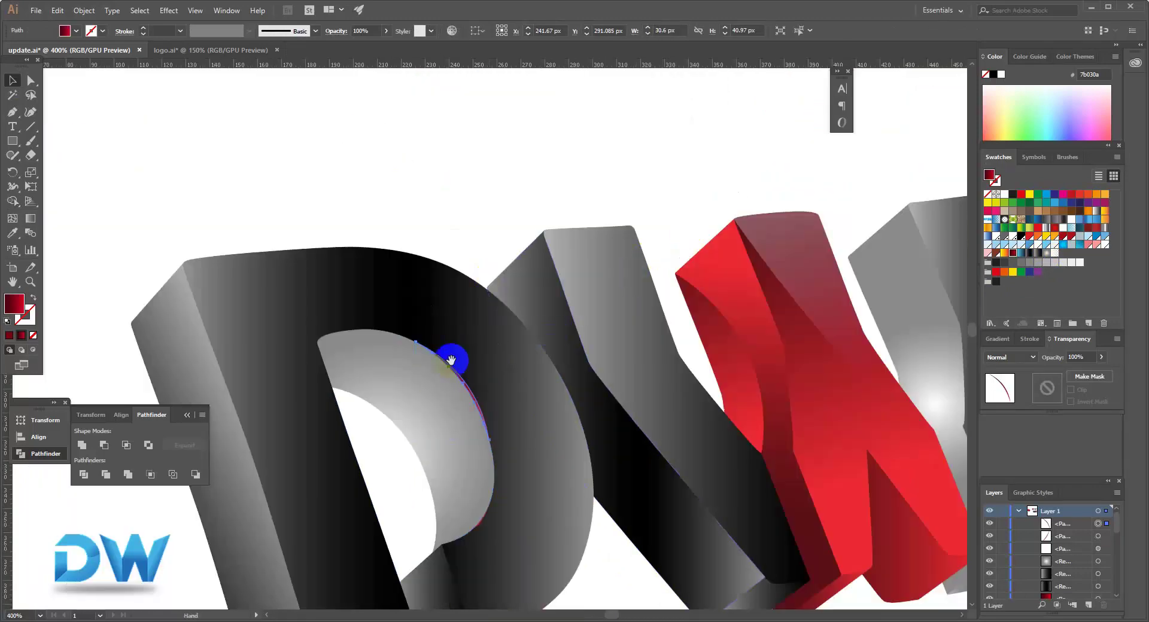
{"action": "left_click", "coordinate": [11, 238]}
{"action": "left_click", "coordinate": [427, 412]}
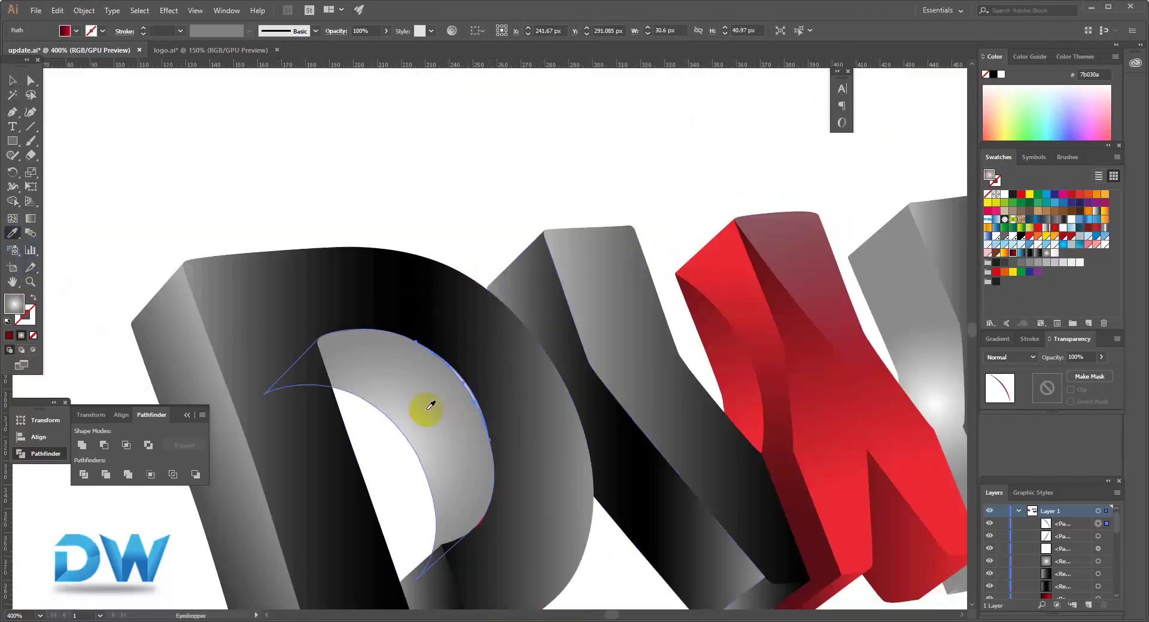
{"action": "left_click", "coordinate": [382, 223], "text": "ctrl"}
Step: Draw a curved Pen segment from the D's upper edge down to the outer edge of its front face, bulging inward
{"action": "left_click_drag", "start_coordinate": [401, 346], "coordinate": [390, 213]}
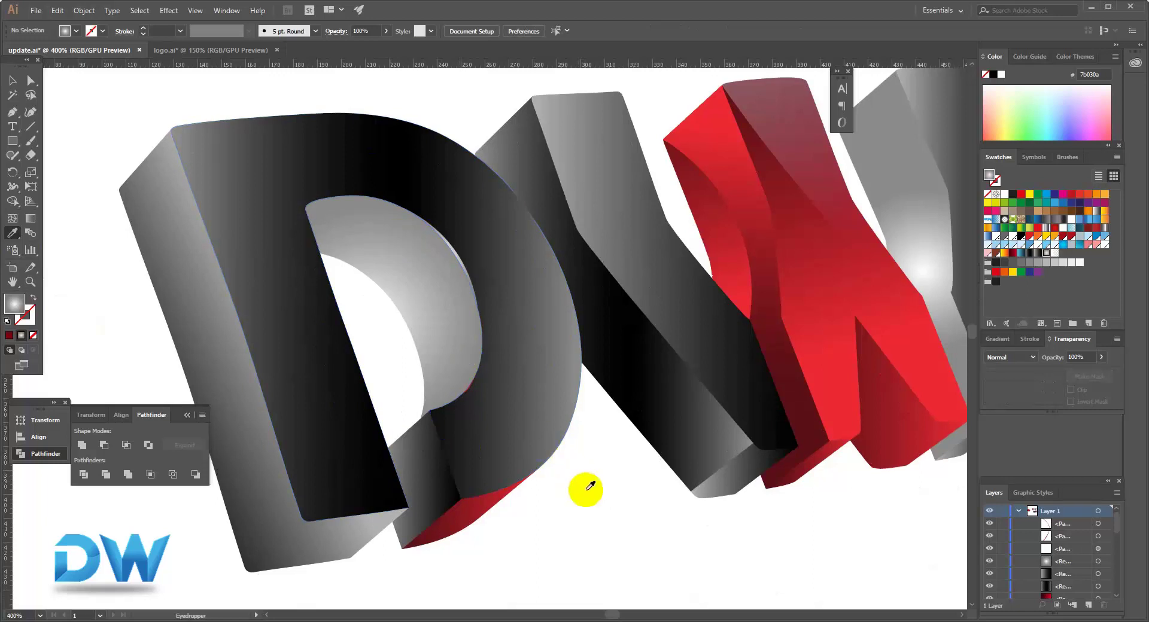
{"action": "left_click", "coordinate": [437, 450]}
{"action": "left_click", "coordinate": [259, 343]}
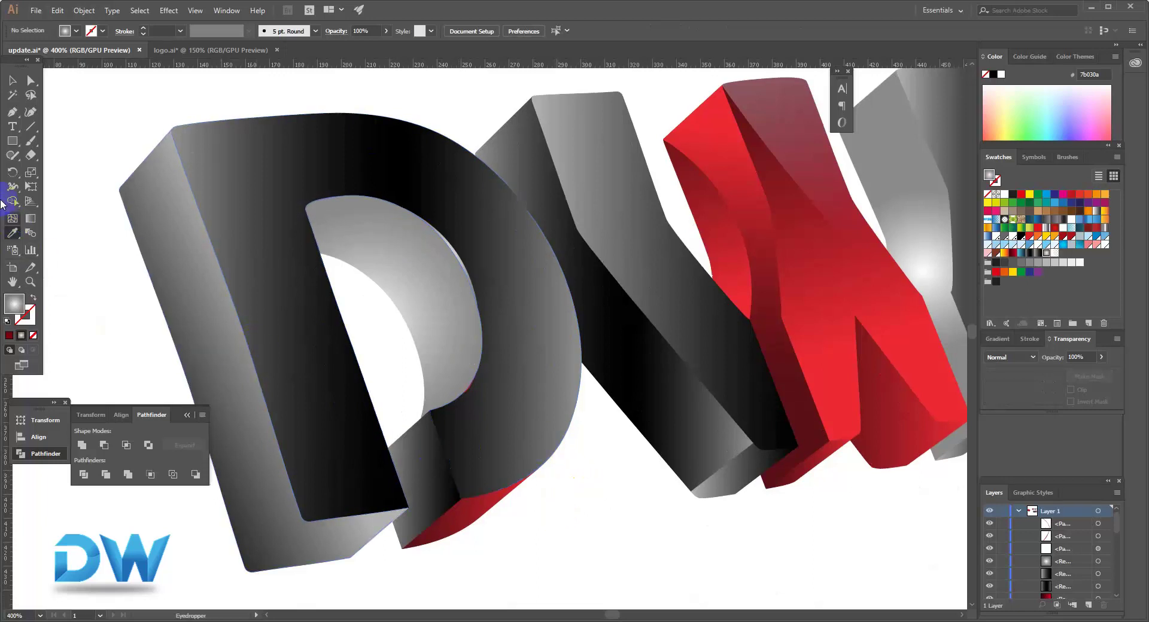
{"action": "left_click", "coordinate": [12, 115]}
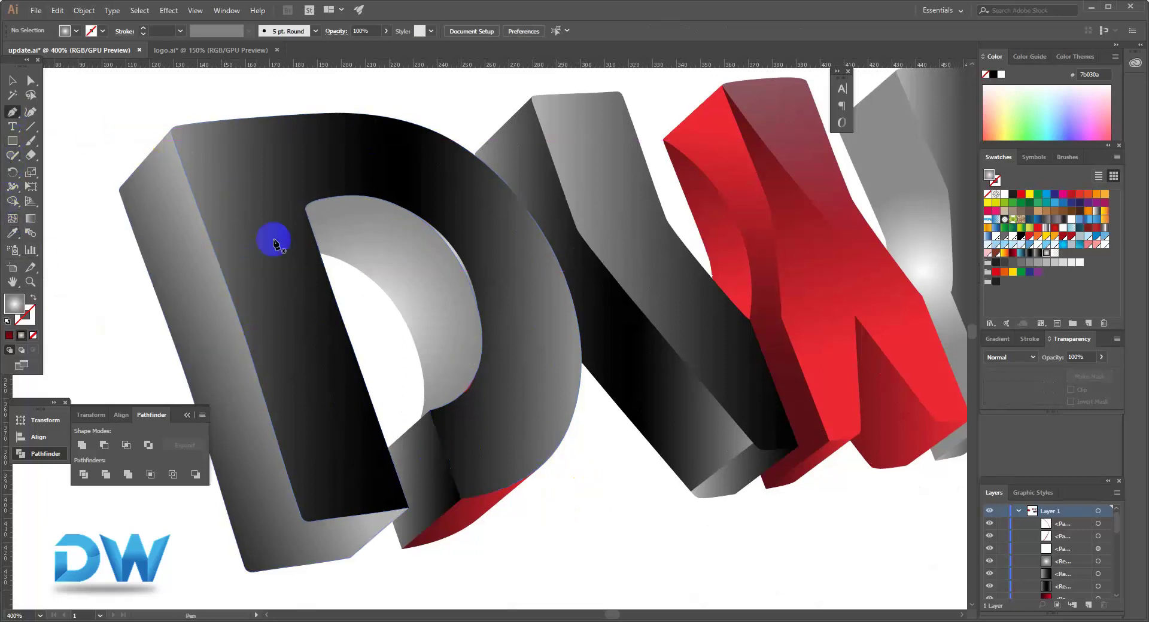
{"action": "left_click_drag", "start_coordinate": [249, 308], "coordinate": [273, 279]}
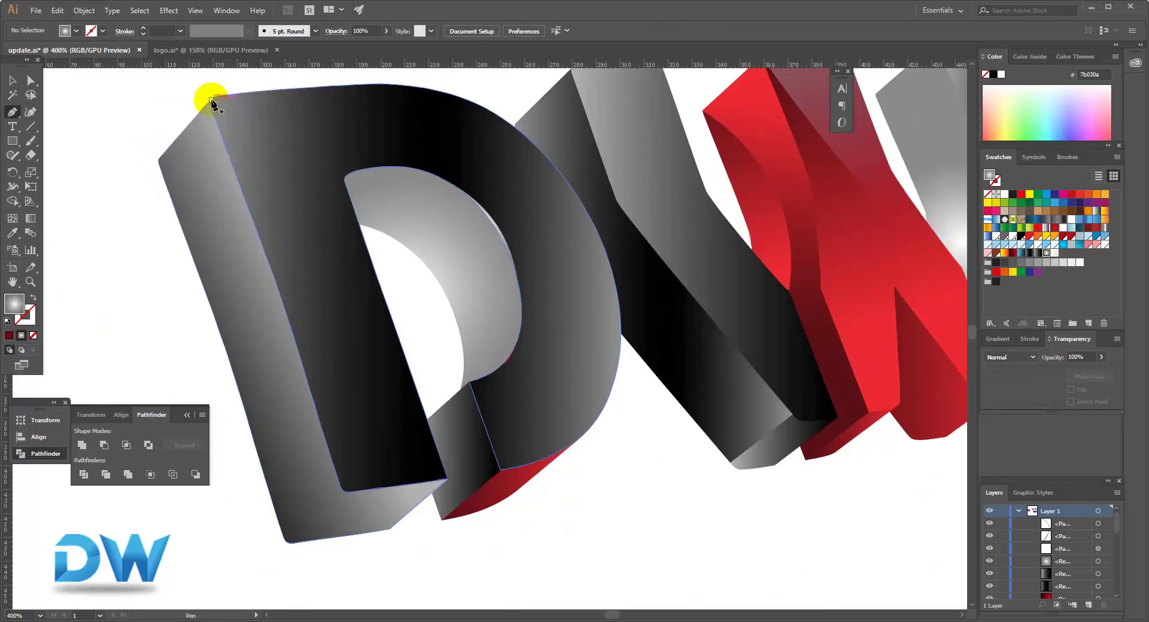
{"action": "left_click", "coordinate": [304, 100]}
{"action": "left_click", "coordinate": [313, 88]}
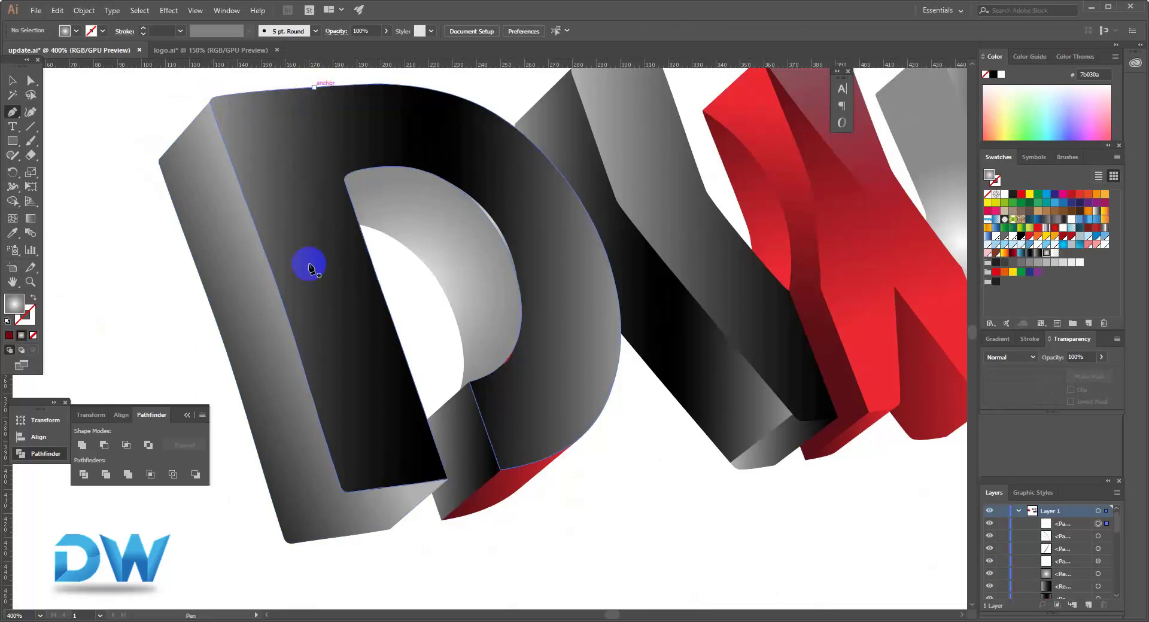
{"action": "left_click_drag", "start_coordinate": [276, 285], "coordinate": [207, 356]}
Step: Close the path with straight segments around the outside of the D's upper corner, back to its starting point
{"action": "left_click", "coordinate": [162, 217]}
{"action": "left_click", "coordinate": [154, 129]}
{"action": "left_click", "coordinate": [171, 100]}
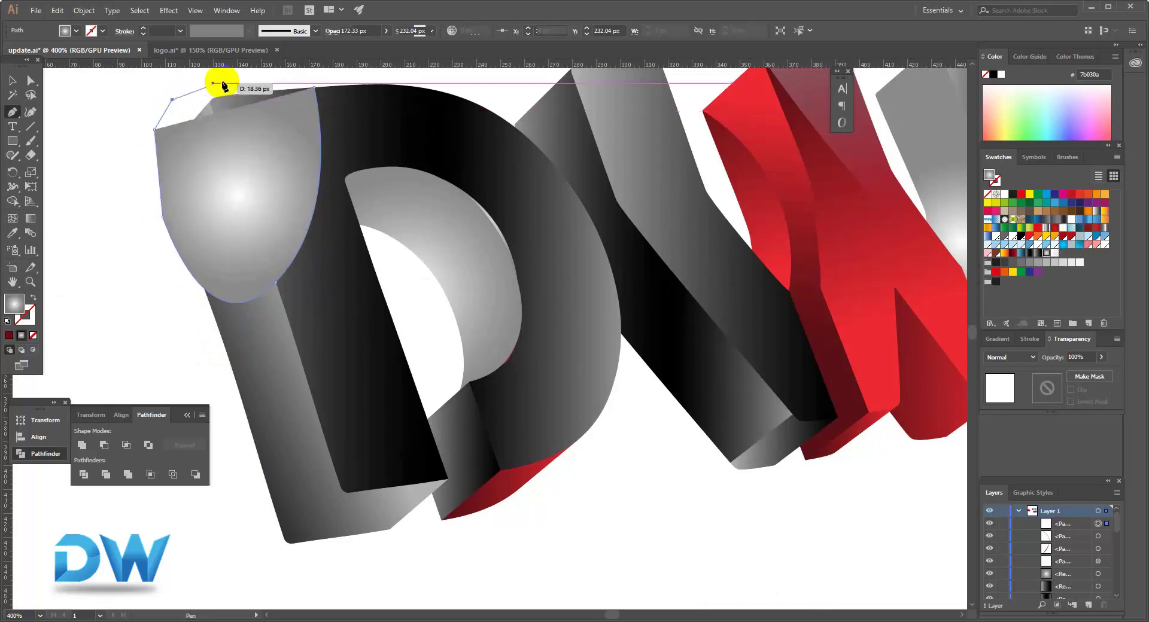
{"action": "left_click", "coordinate": [222, 83]}
{"action": "left_click", "coordinate": [299, 77]}
{"action": "left_click", "coordinate": [314, 87]}
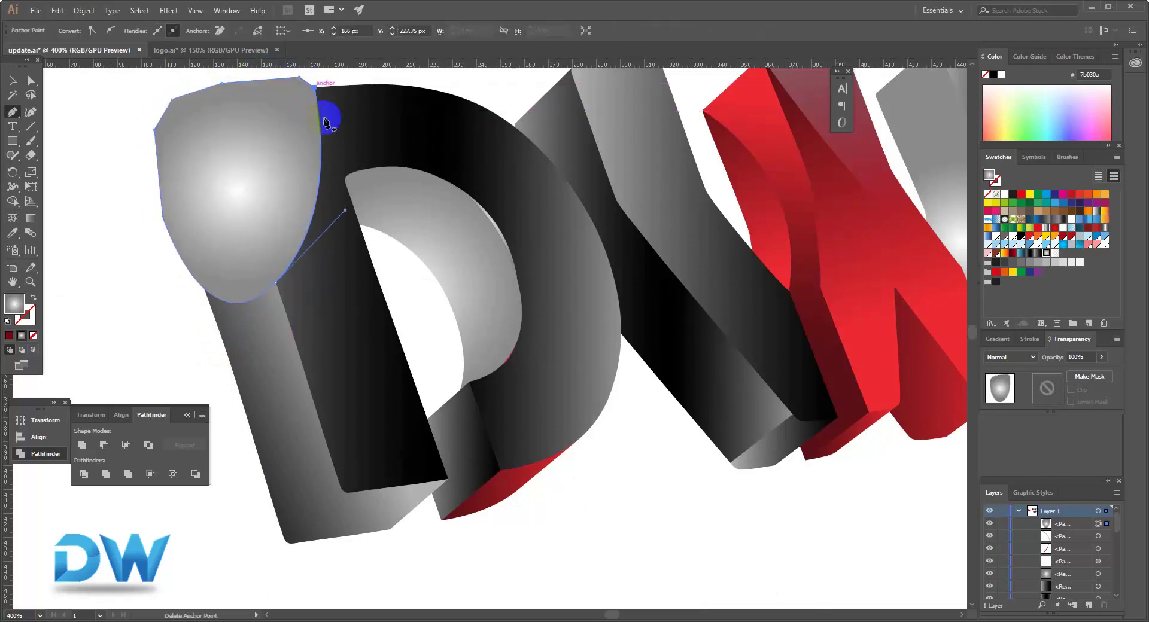
Step: Select the new shape with the D's front face and remove the part outside the face with Shape Builder
{"action": "left_click", "coordinate": [12, 81]}
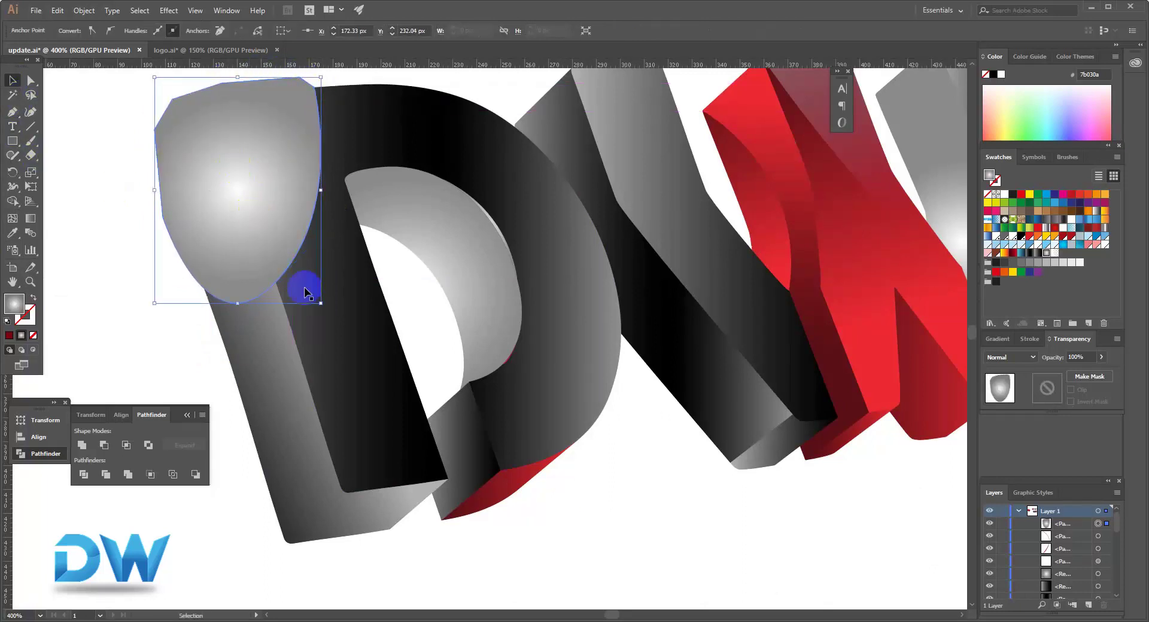
{"action": "left_click", "coordinate": [357, 354], "text": "shift"}
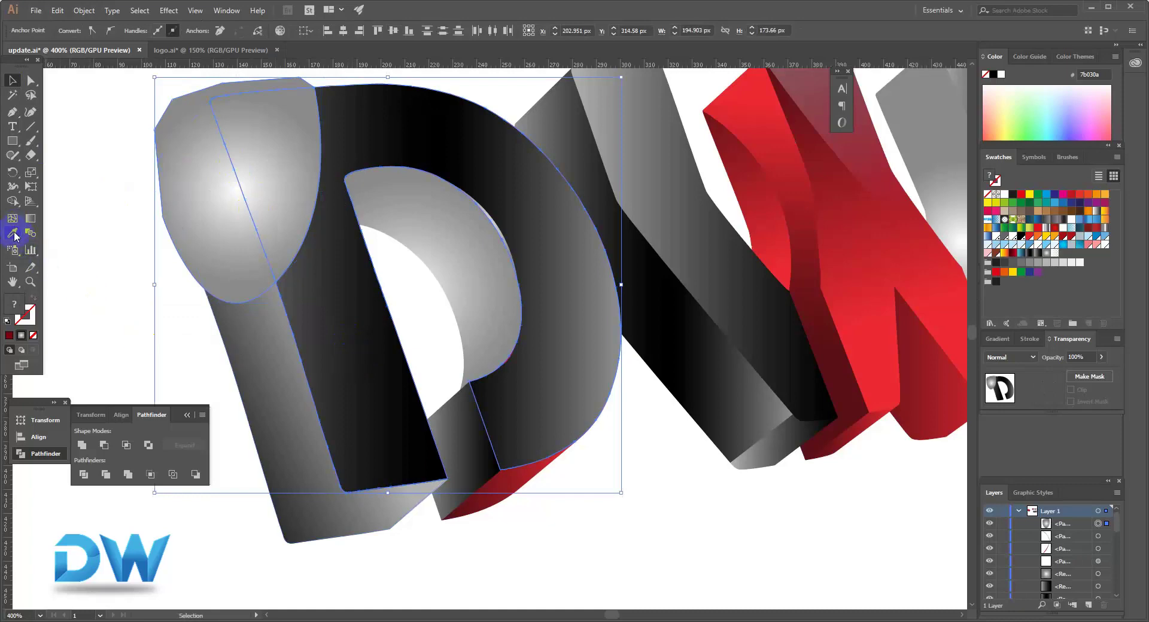
{"action": "left_click", "coordinate": [14, 203]}
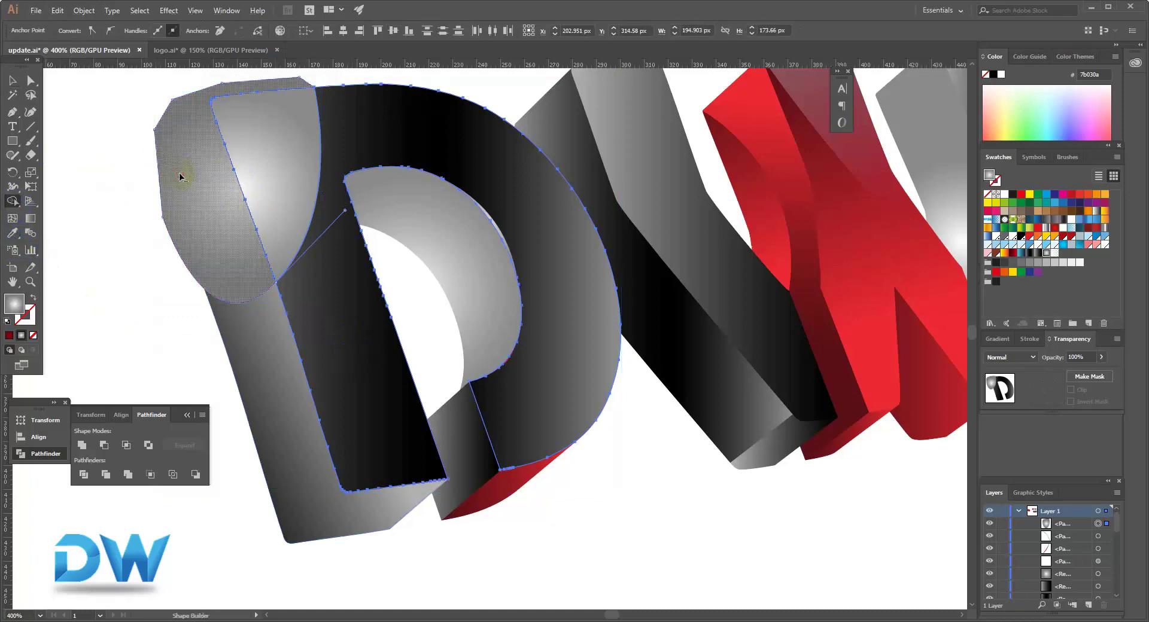
{"action": "left_click_drag", "start_coordinate": [180, 176], "coordinate": [210, 207]}
{"action": "left_click", "coordinate": [14, 83]}
{"action": "left_click", "coordinate": [102, 185]}
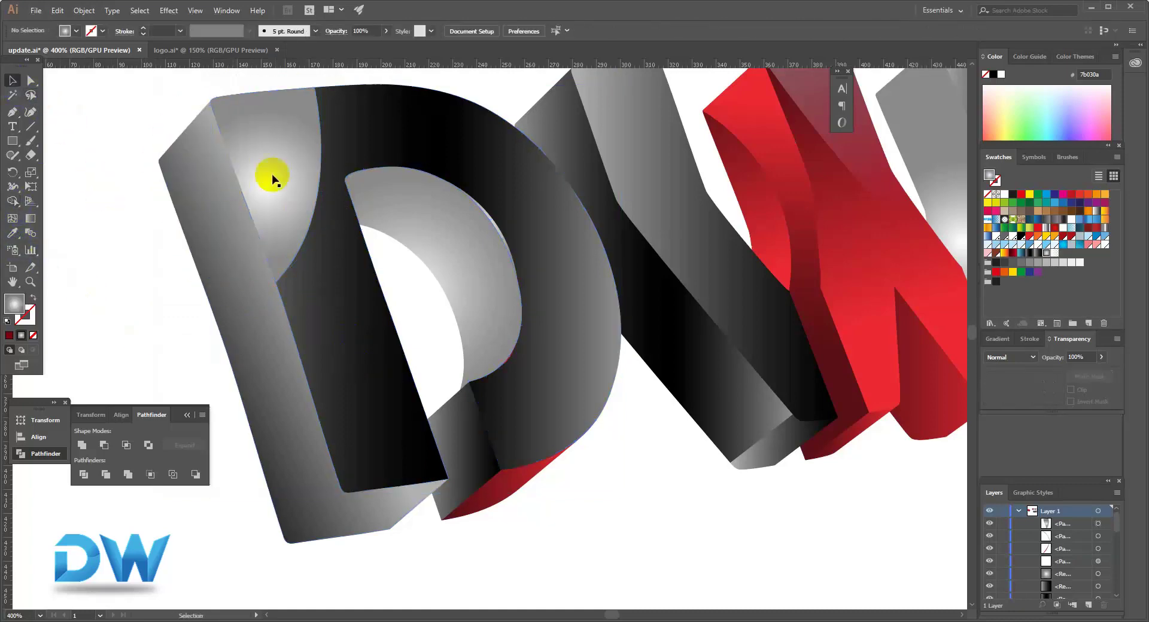
Step: Set the corner shape's opacity to 32% and fill it with the near-white gradient
{"action": "left_click", "coordinate": [269, 175]}
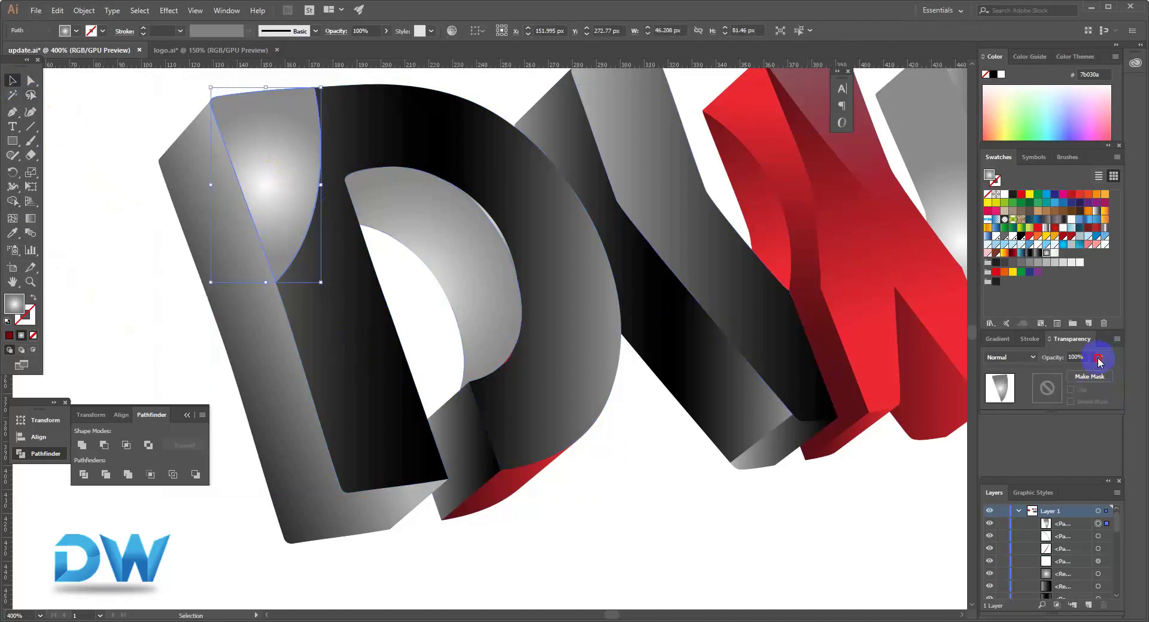
{"action": "left_click_drag", "start_coordinate": [1090, 374], "coordinate": [1069, 374]}
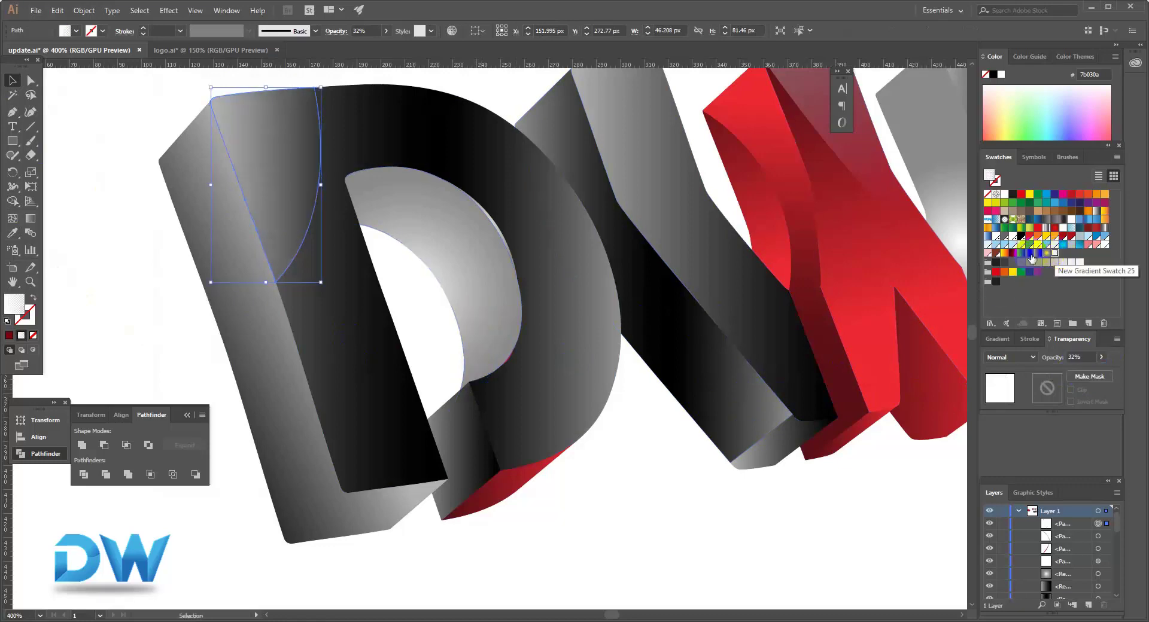
{"action": "left_click", "coordinate": [675, 462]}
Step: Examine the D's corner highlight and the W's first stroke, closing in on its diagonal edge with the Pen tool ready
{"action": "key", "text": "space"}
{"action": "left_click_drag", "start_coordinate": [403, 385], "coordinate": [331, 457]}
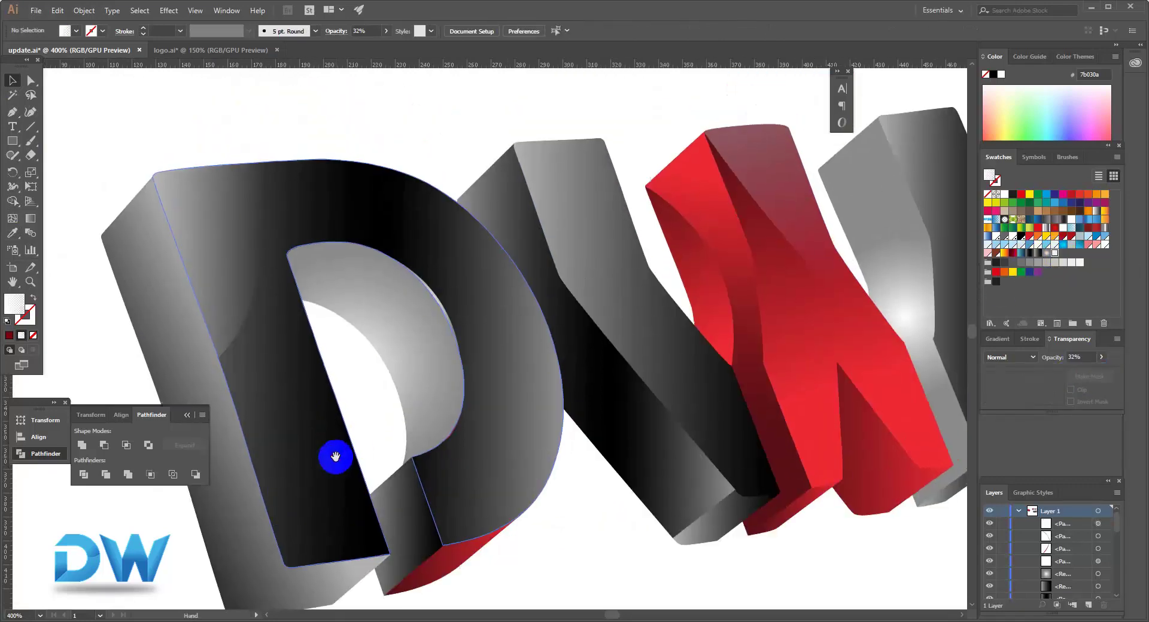
{"action": "left_click", "coordinate": [217, 253]}
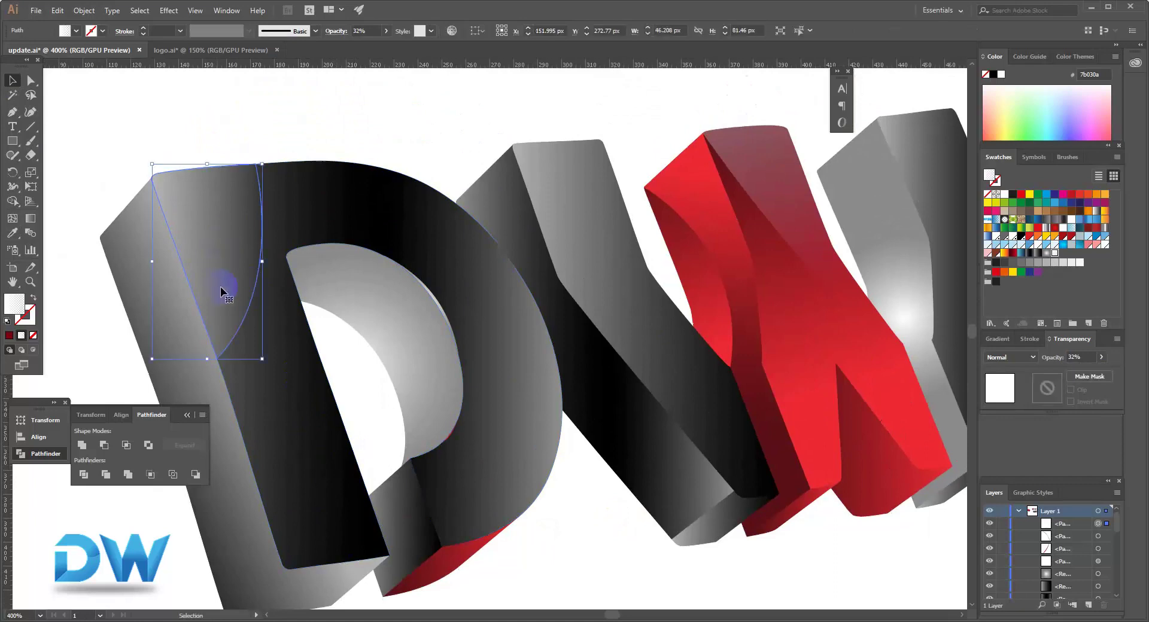
{"action": "left_click_drag", "start_coordinate": [366, 359], "coordinate": [359, 295]}
{"action": "left_click", "coordinate": [498, 497]}
{"action": "key", "text": "space"}
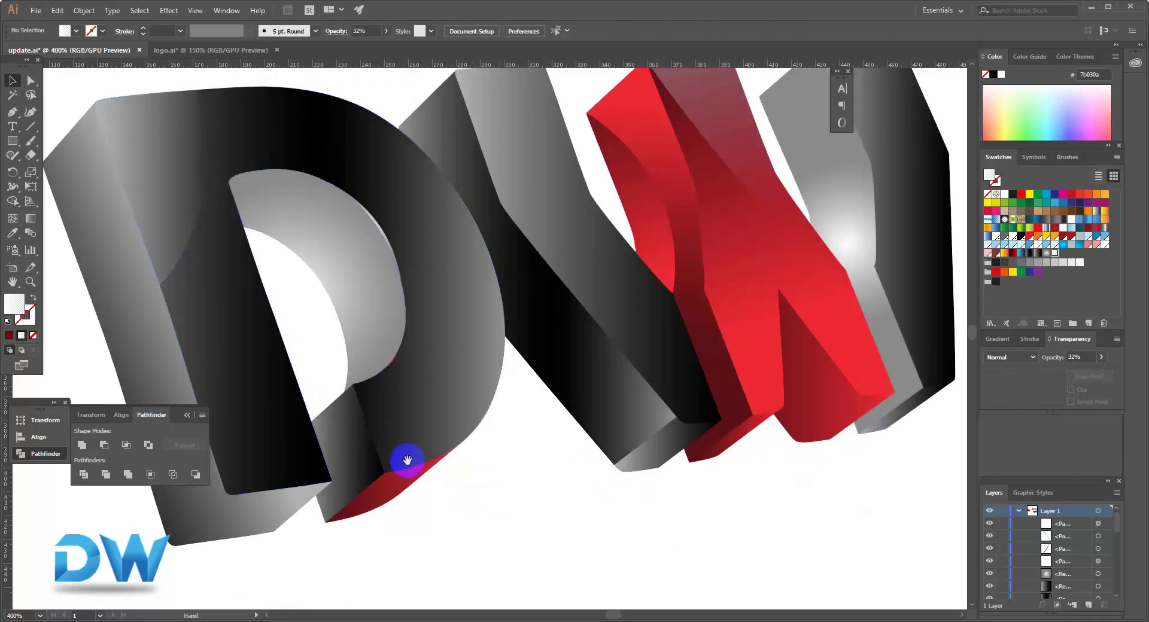
{"action": "left_click_drag", "start_coordinate": [402, 461], "coordinate": [319, 423]}
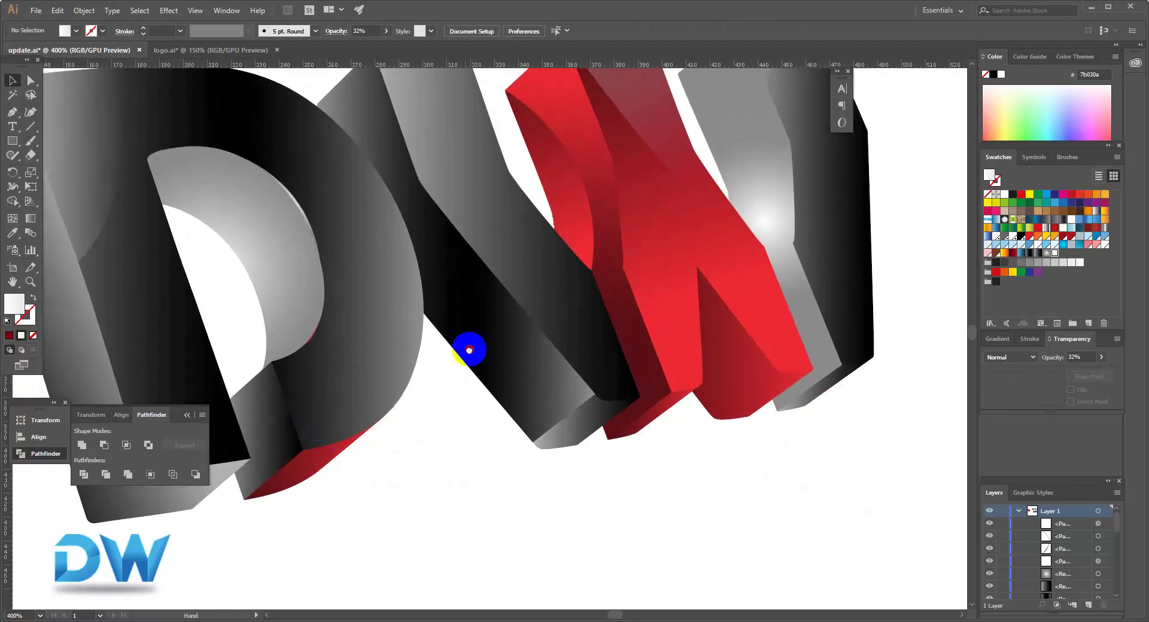
{"action": "left_click_drag", "start_coordinate": [469, 349], "coordinate": [456, 337]}
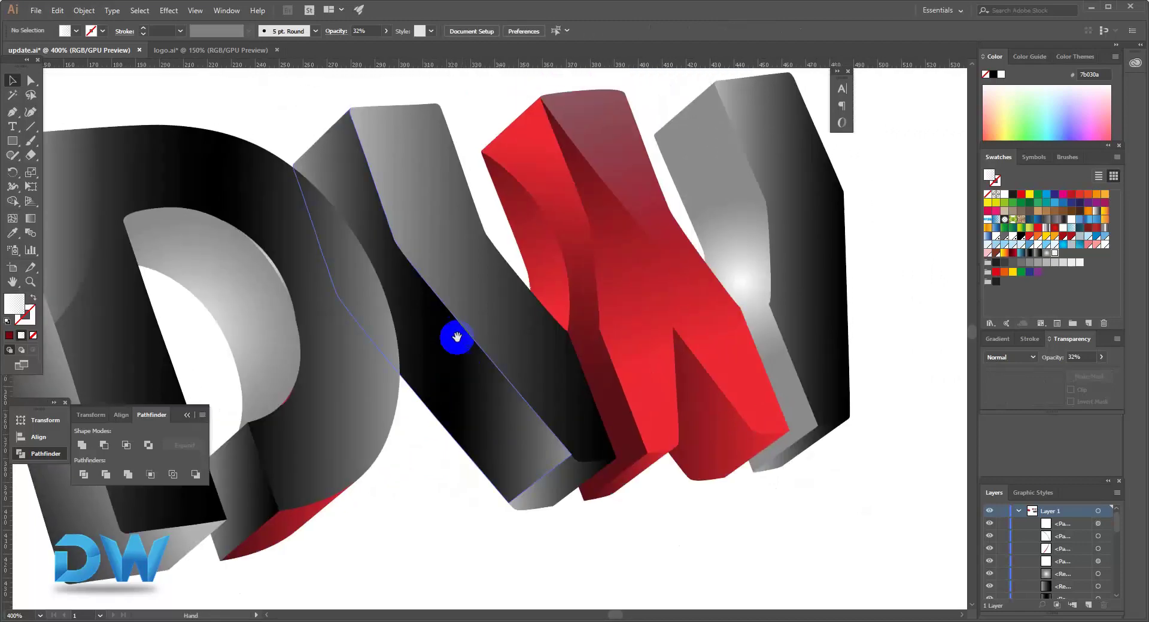
{"action": "left_click", "coordinate": [13, 114]}
{"action": "scroll", "coordinate": [529, 344], "scroll_direction": "up", "scroll_amount": 1}
{"action": "scroll", "coordinate": [397, 352], "scroll_direction": "up", "scroll_amount": 1}
{"action": "left_click_drag", "start_coordinate": [457, 308], "coordinate": [342, 325]}
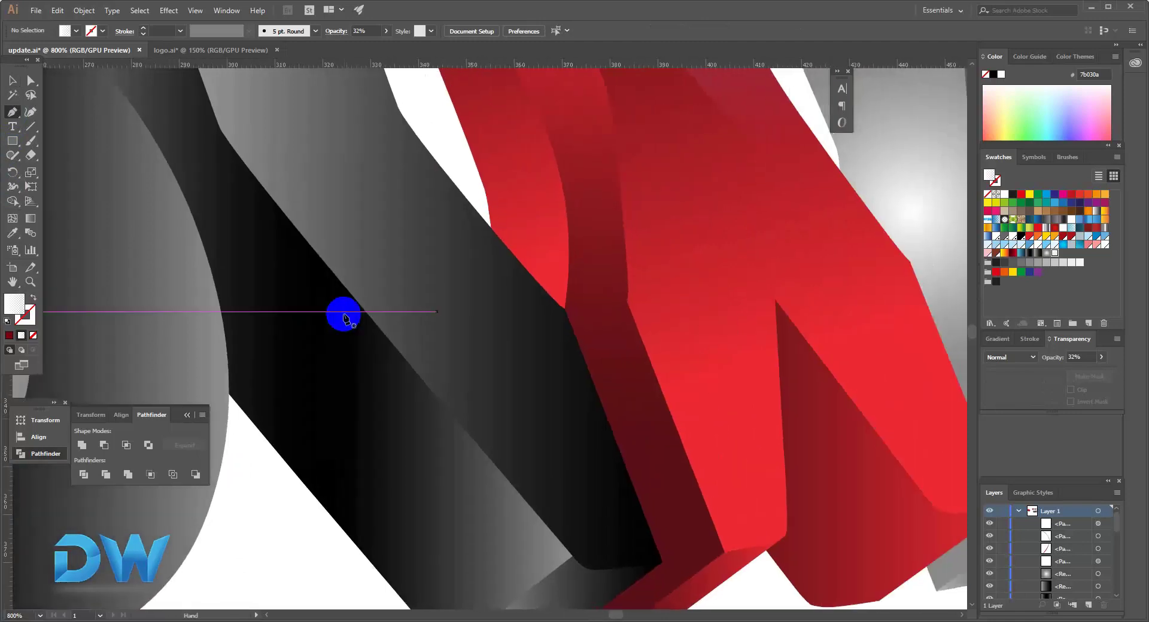
{"action": "left_click", "coordinate": [272, 198]}
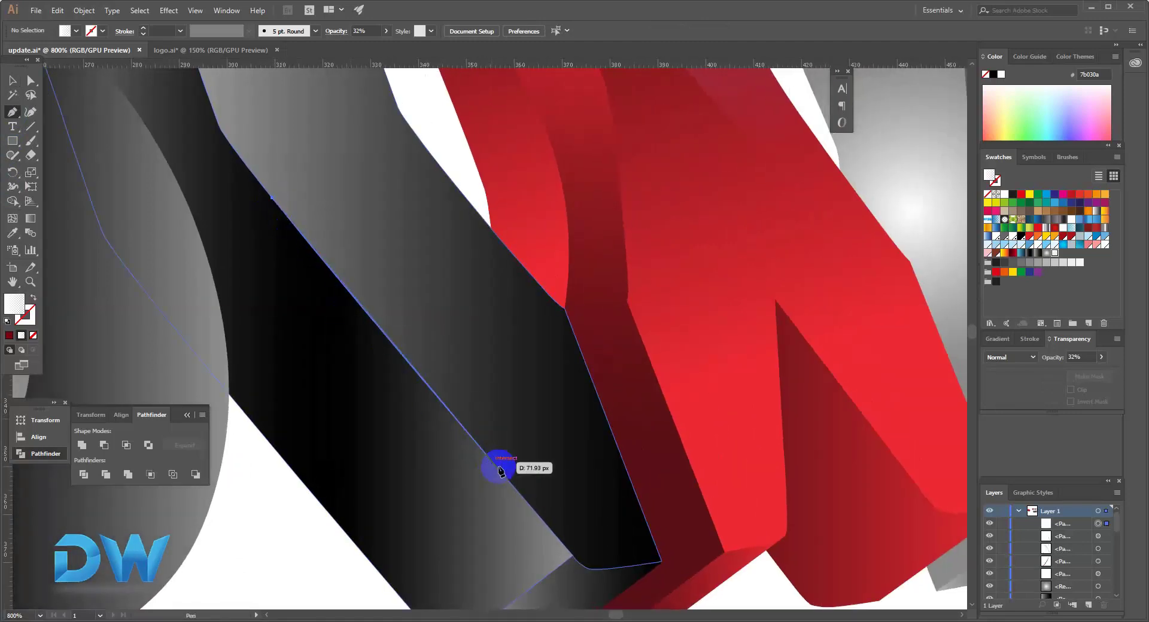
{"action": "left_click_drag", "start_coordinate": [490, 460], "coordinate": [507, 516]}
{"action": "left_click_drag", "start_coordinate": [530, 552], "coordinate": [567, 570]}
{"action": "key", "text": "ctrl+z"}
{"action": "key", "text": "ctrl+z"}
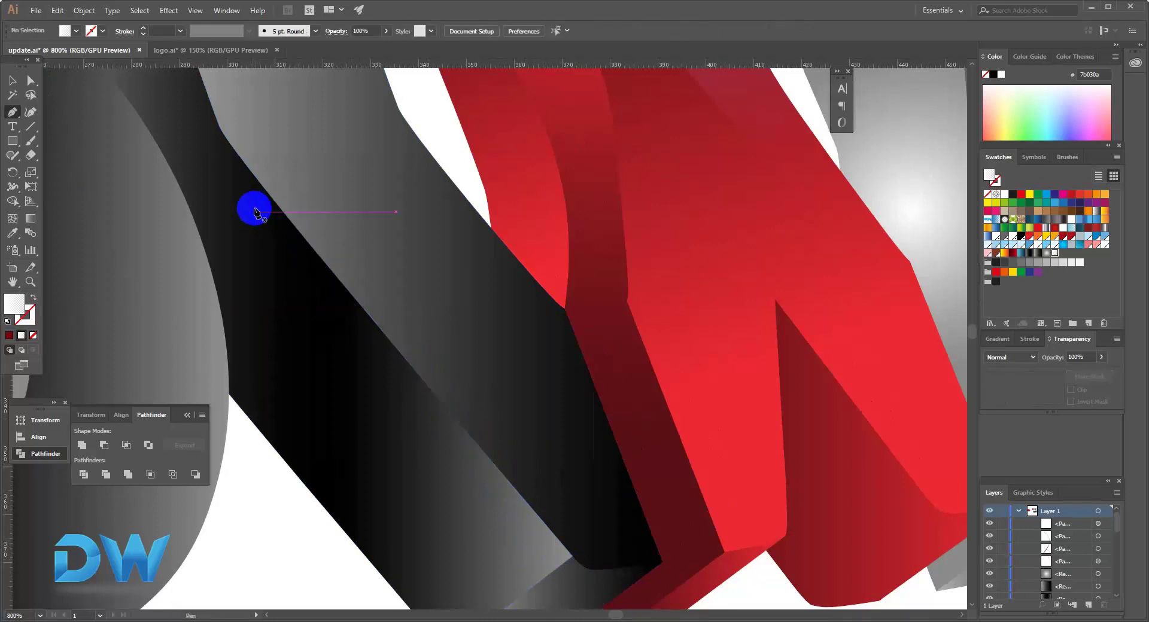
{"action": "left_click", "coordinate": [257, 206]}
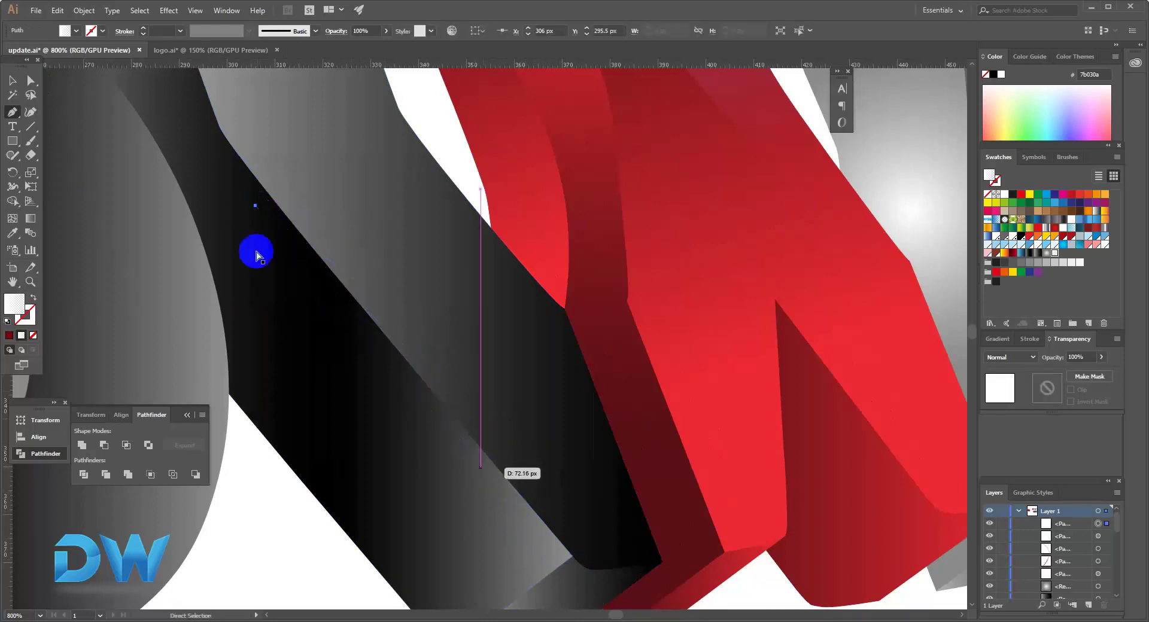
{"action": "key", "text": "ctrl+z"}
Step: Draw a shallow curve along the W's black diagonal edge, adjusting its handle with fill and stroke swapped, then restore the white gradient fill
{"action": "left_click", "coordinate": [255, 199]}
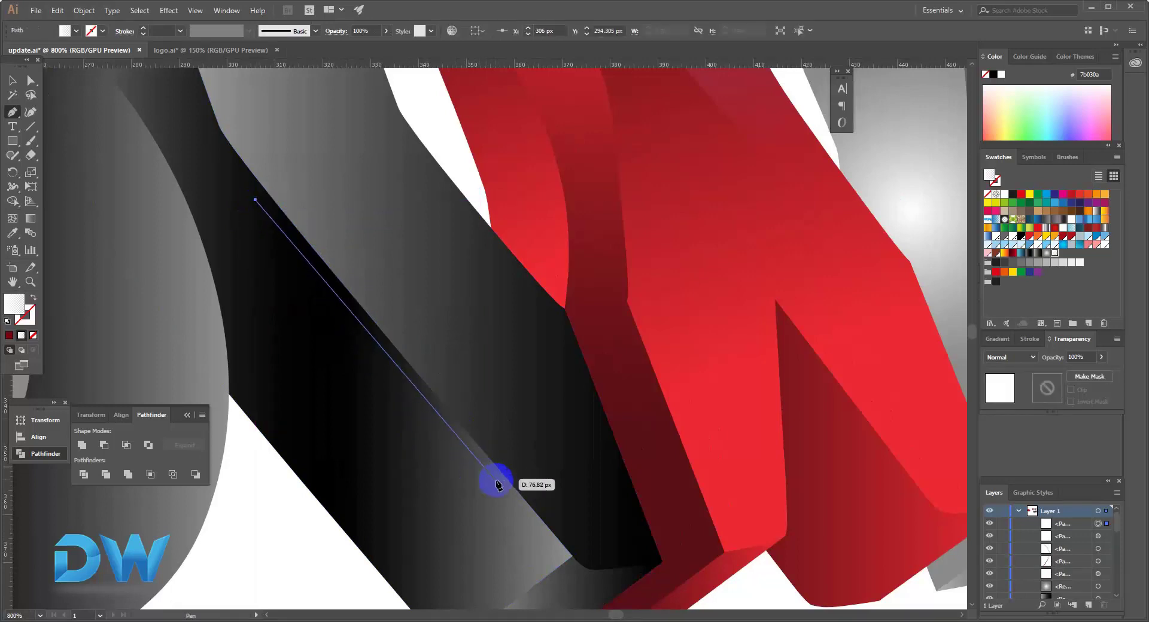
{"action": "left_click_drag", "start_coordinate": [496, 482], "coordinate": [498, 412]}
{"action": "left_click", "coordinate": [24, 303]}
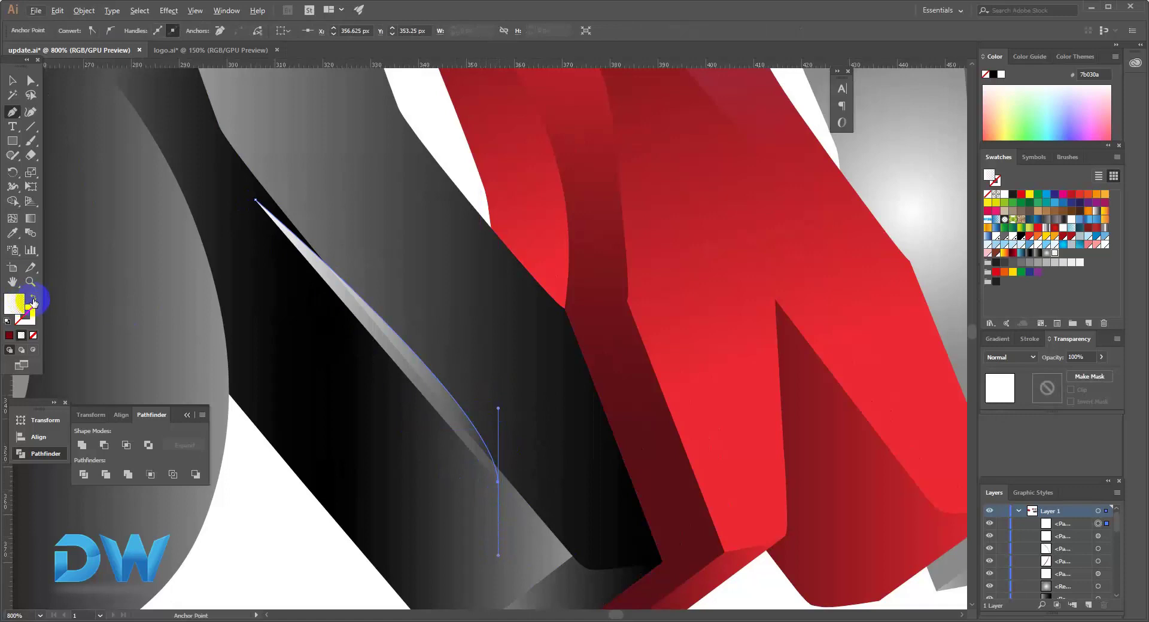
{"action": "left_click", "coordinate": [33, 299]}
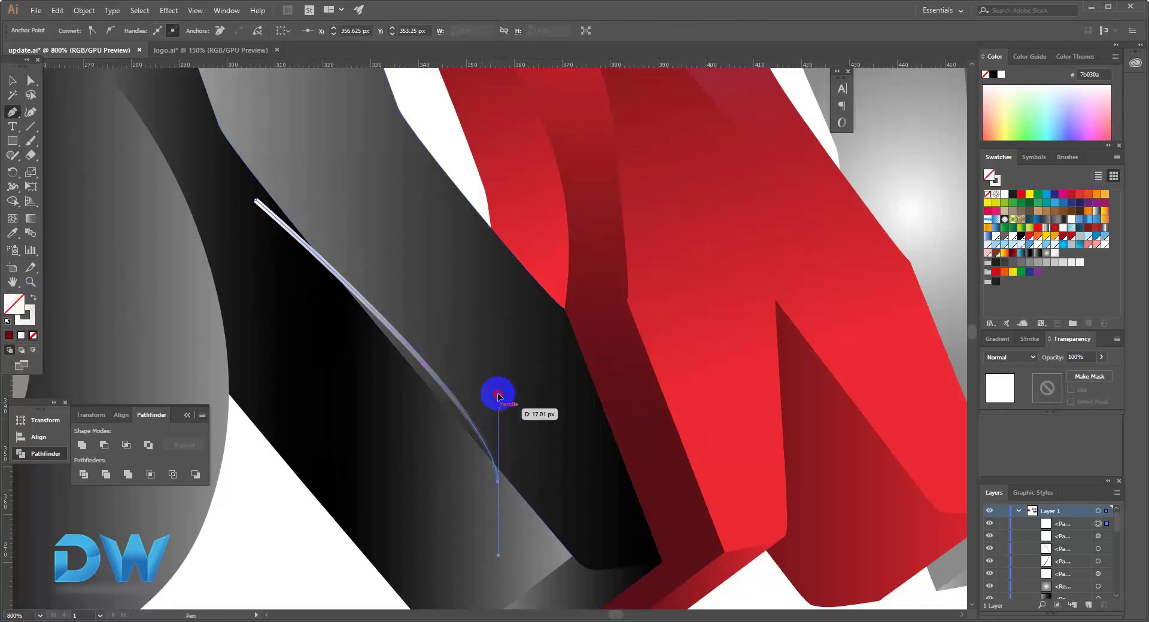
{"action": "mouse_move", "coordinate": [498, 395]}
{"action": "left_mouse_down"}
{"action": "mouse_move", "coordinate": [459, 343]}
{"action": "mouse_move", "coordinate": [411, 312]}
{"action": "mouse_move", "coordinate": [436, 411]}
{"action": "mouse_move", "coordinate": [329, 354]}
{"action": "mouse_move", "coordinate": [85, 352]}
{"action": "left_mouse_up"}
{"action": "left_click", "coordinate": [34, 298]}
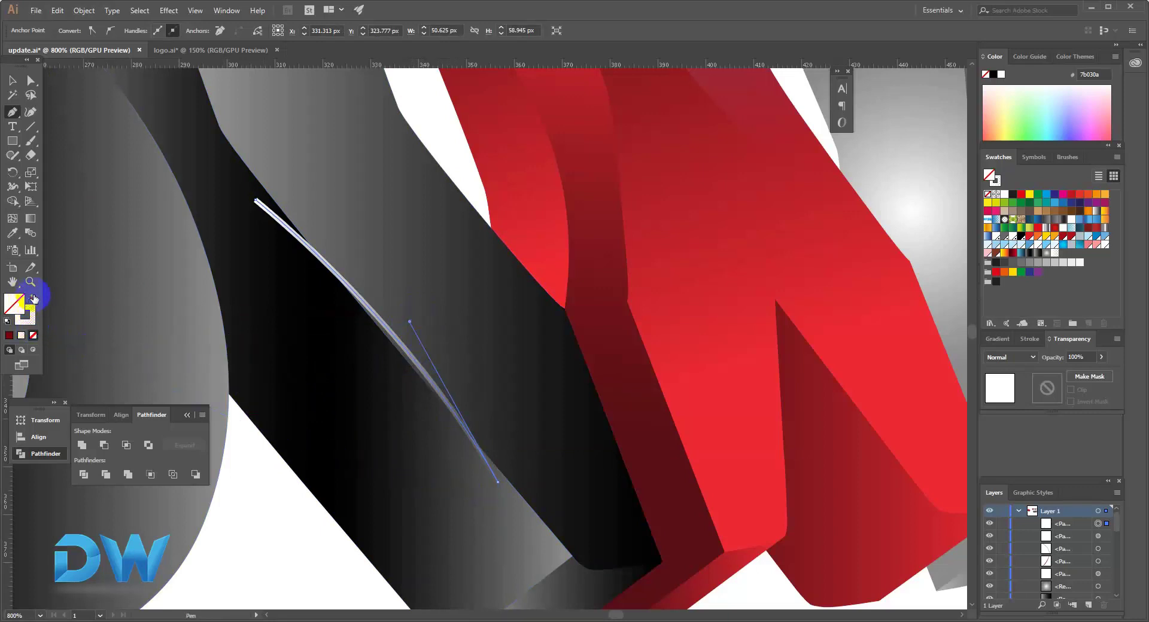
Step: Close the white path with points across the W's black side face and back to its starting point
{"action": "left_click", "coordinate": [272, 361]}
{"action": "left_click", "coordinate": [226, 204]}
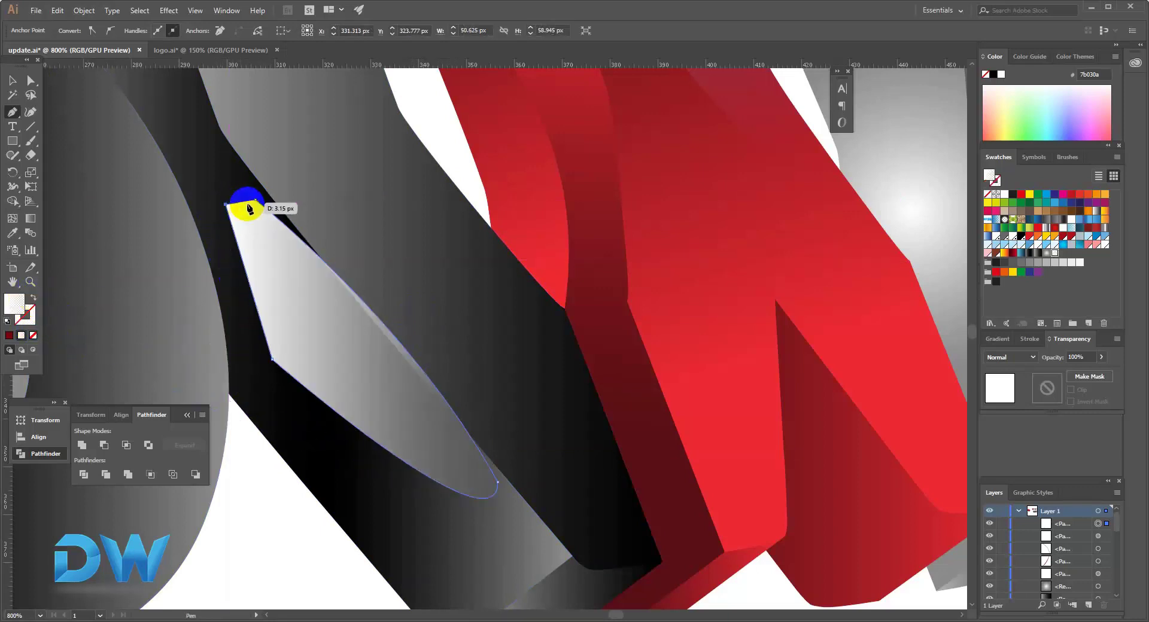
{"action": "left_click", "coordinate": [255, 201]}
Step: Select the white shape with the W's dark front face and remove the part over the side face with Shape Builder
{"action": "left_click", "coordinate": [12, 80]}
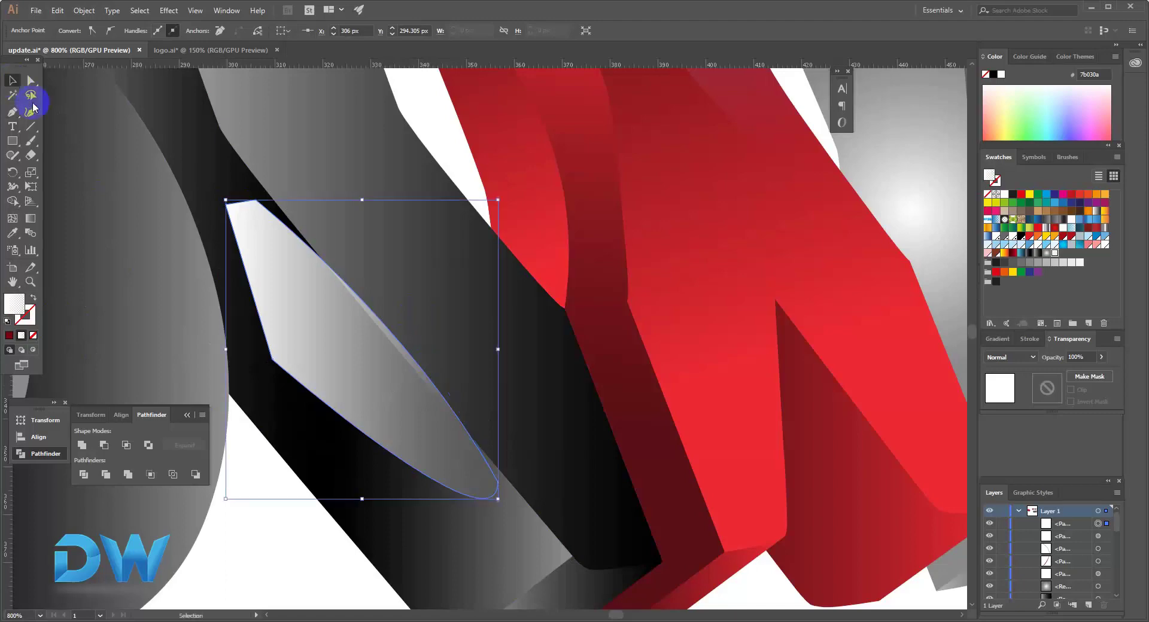
{"action": "left_click", "coordinate": [414, 337], "text": "shift"}
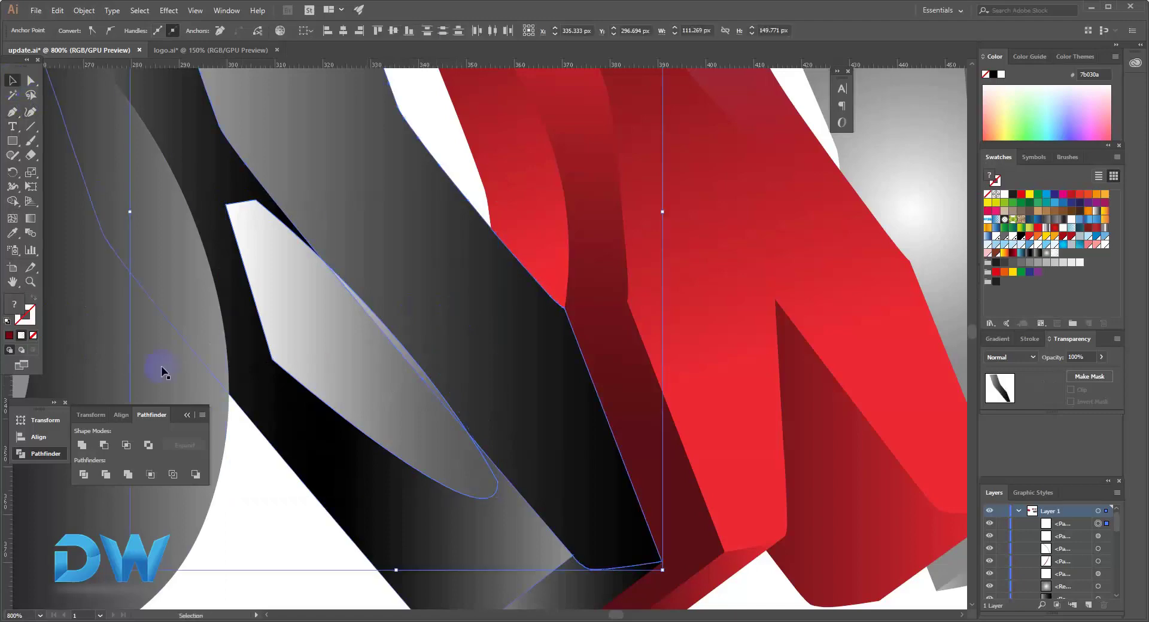
{"action": "left_click", "coordinate": [14, 202]}
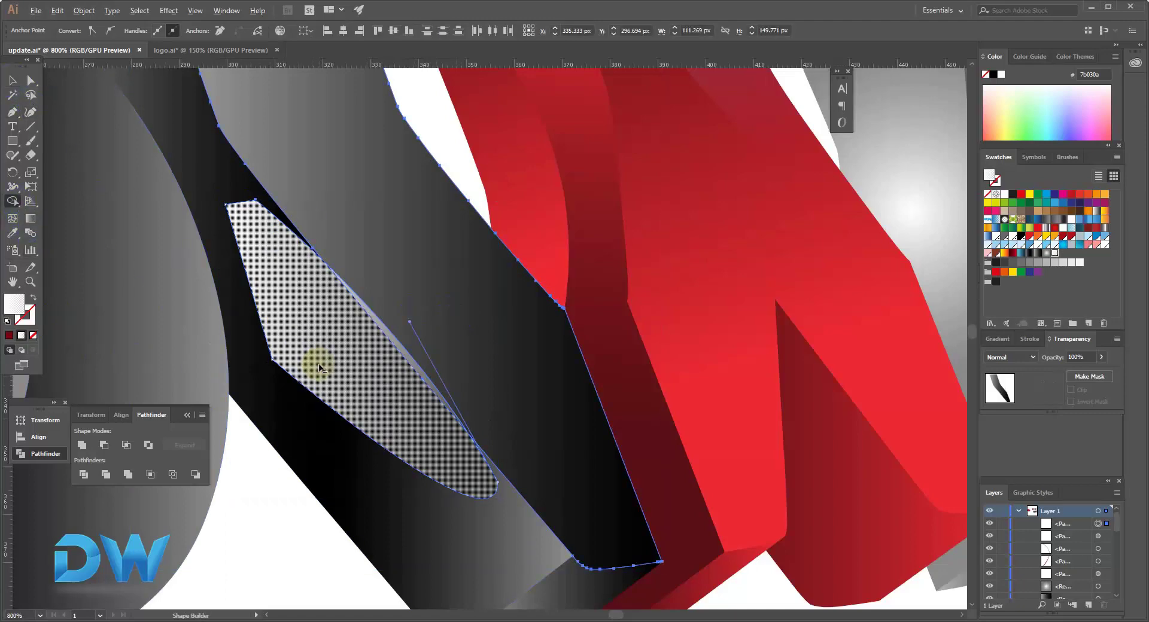
{"action": "left_click", "coordinate": [320, 368]}
{"action": "left_click", "coordinate": [11, 83]}
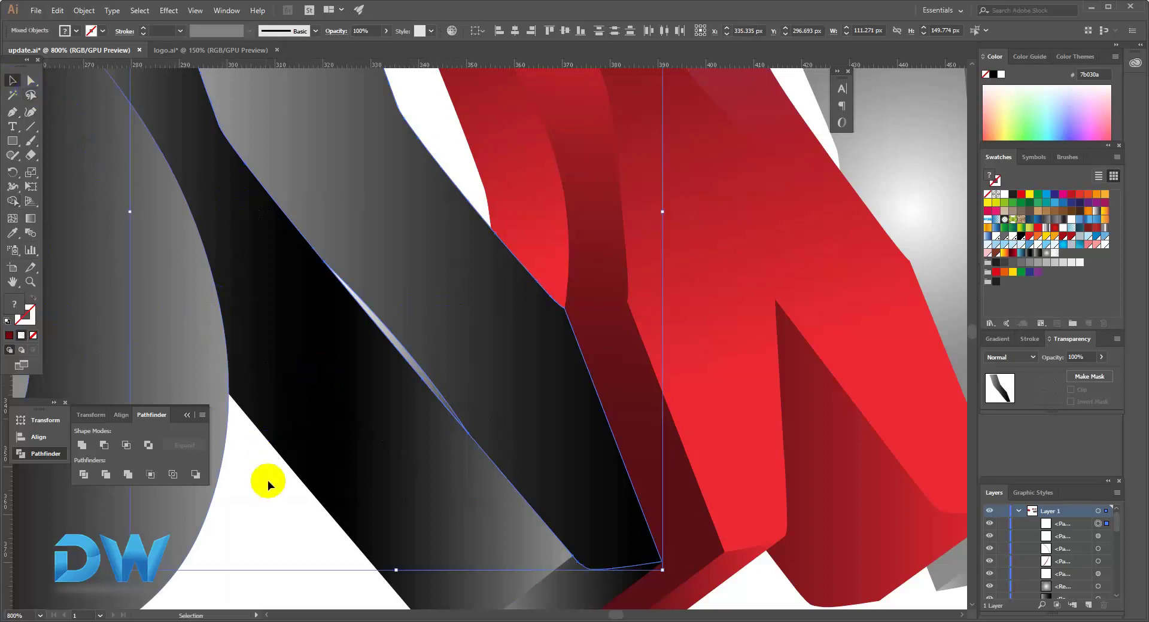
Step: Fill the remaining sliver on the W's diagonal edge with solid white
{"action": "left_click", "coordinate": [369, 383]}
{"action": "left_click", "coordinate": [389, 340]}
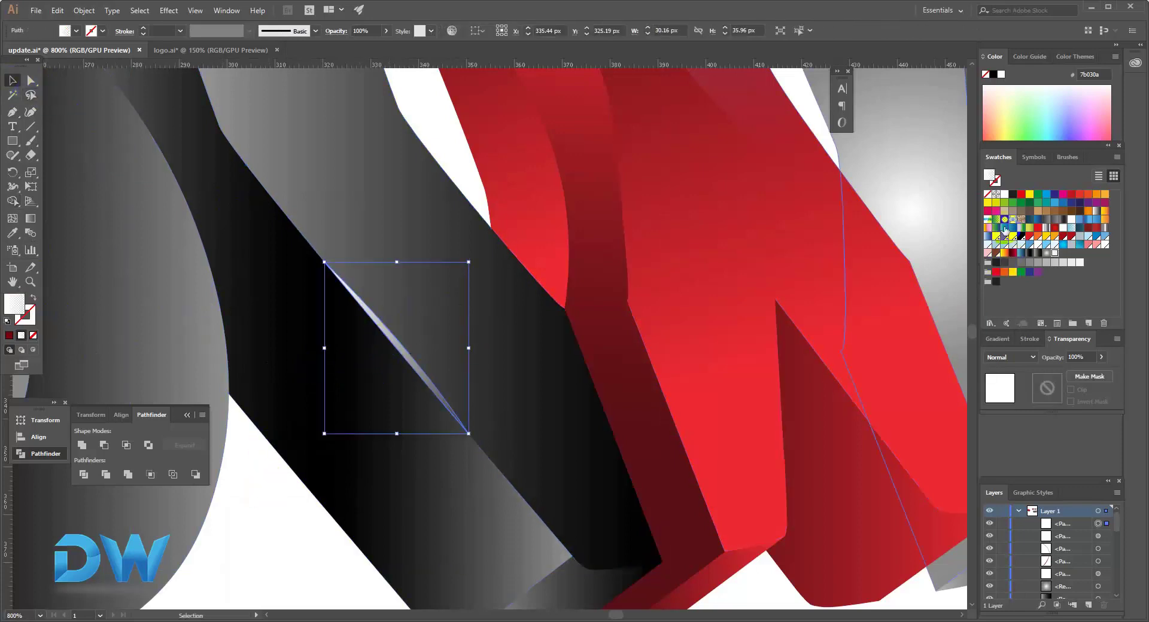
{"action": "left_click", "coordinate": [1006, 194]}
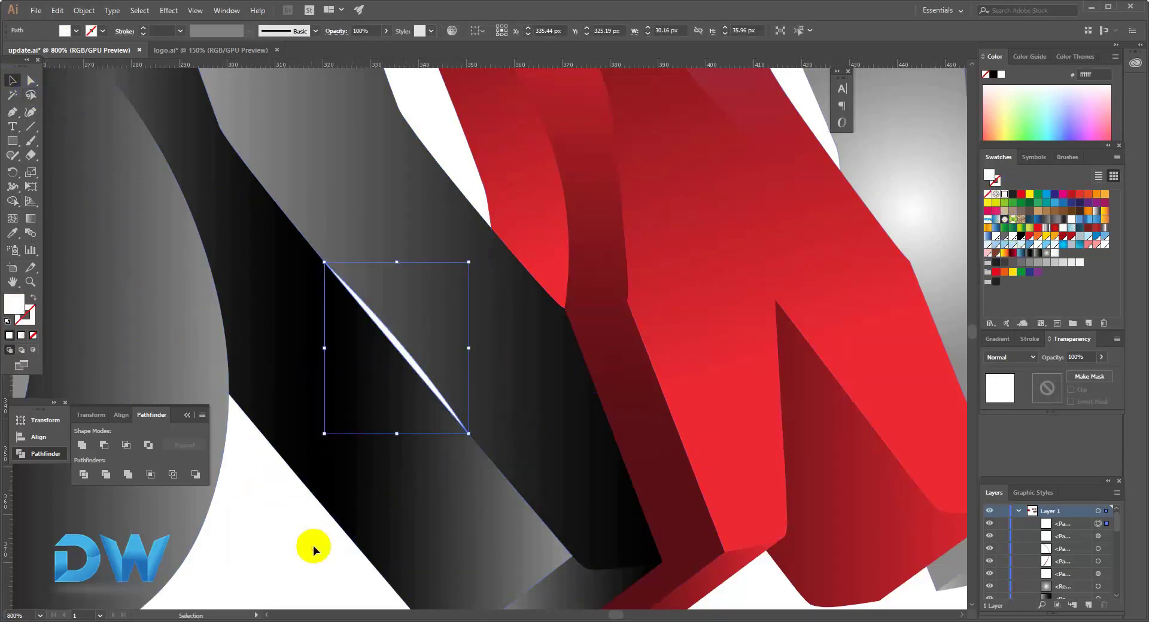
Step: Narrow the white sliver on the W's black diagonal edge to about 28.5 px wide
{"action": "left_click", "coordinate": [384, 374]}
{"action": "left_click", "coordinate": [392, 341]}
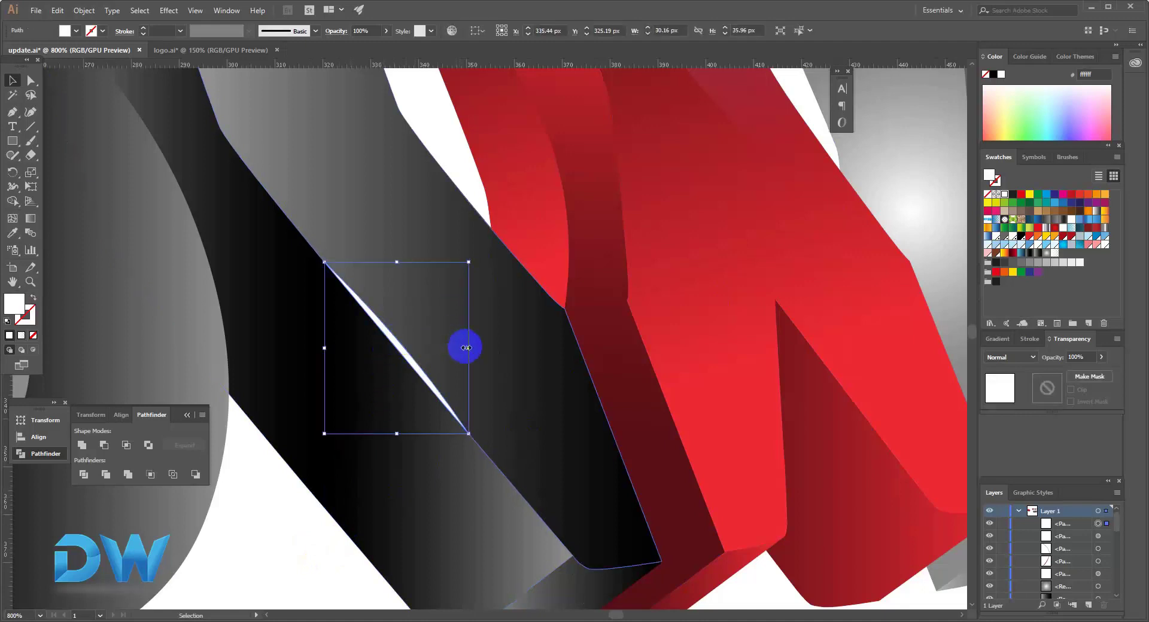
{"action": "left_click_drag", "start_coordinate": [466, 351], "coordinate": [461, 357]}
{"action": "key", "text": "a"}
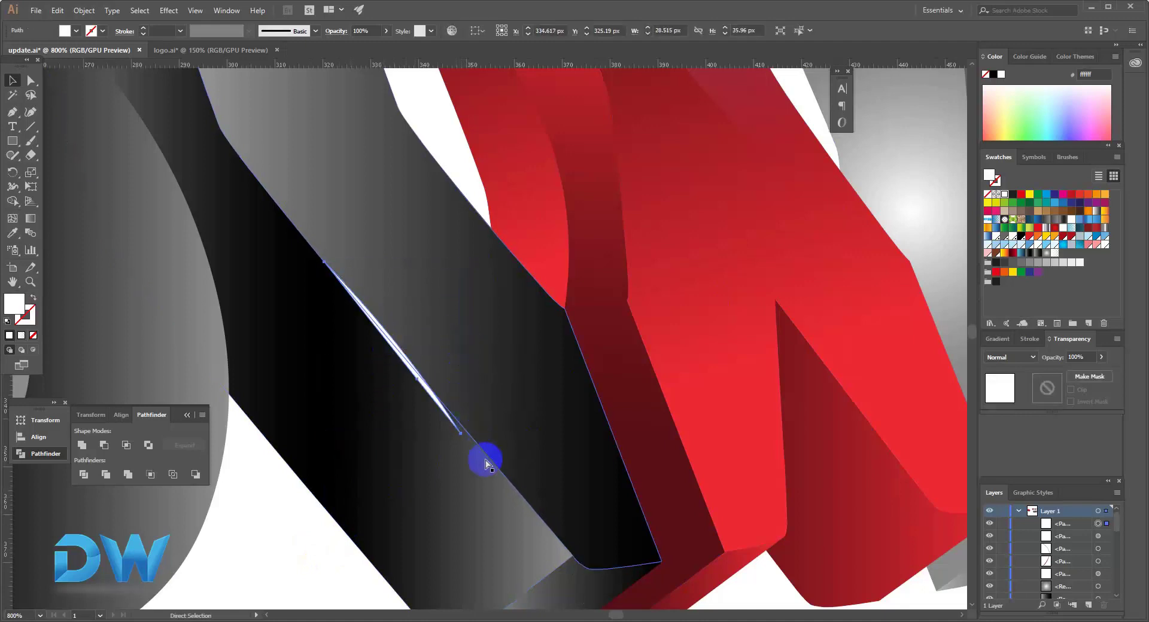
{"action": "left_click", "coordinate": [404, 355], "text": "ctrl"}
{"action": "left_click", "coordinate": [465, 322], "text": "ctrl"}
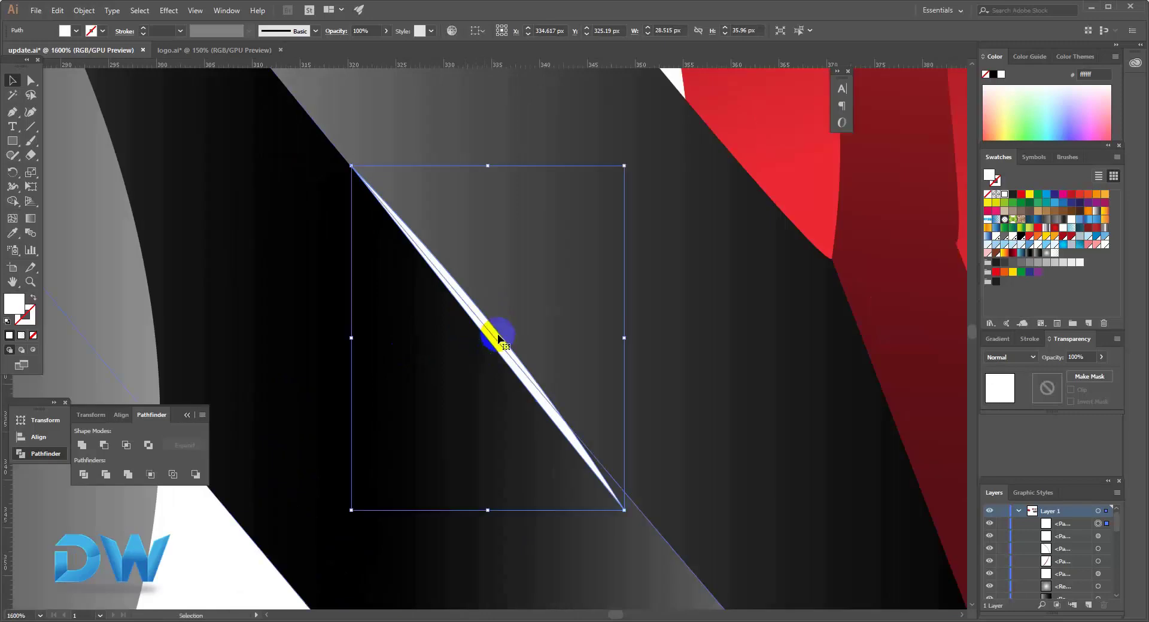
{"action": "left_click_drag", "start_coordinate": [624, 338], "coordinate": [626, 405]}
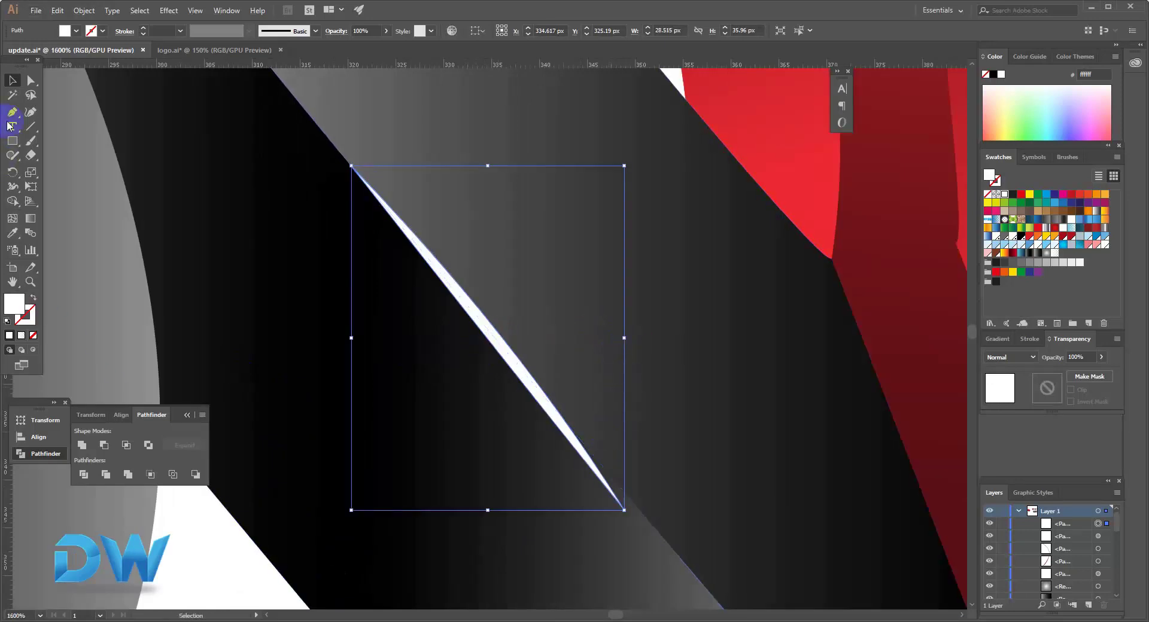
Step: Move the sliver's lower tip onto the W's diagonal edge and adjust its curve handle to follow that edge
{"action": "left_click", "coordinate": [30, 81]}
{"action": "left_click", "coordinate": [625, 512]}
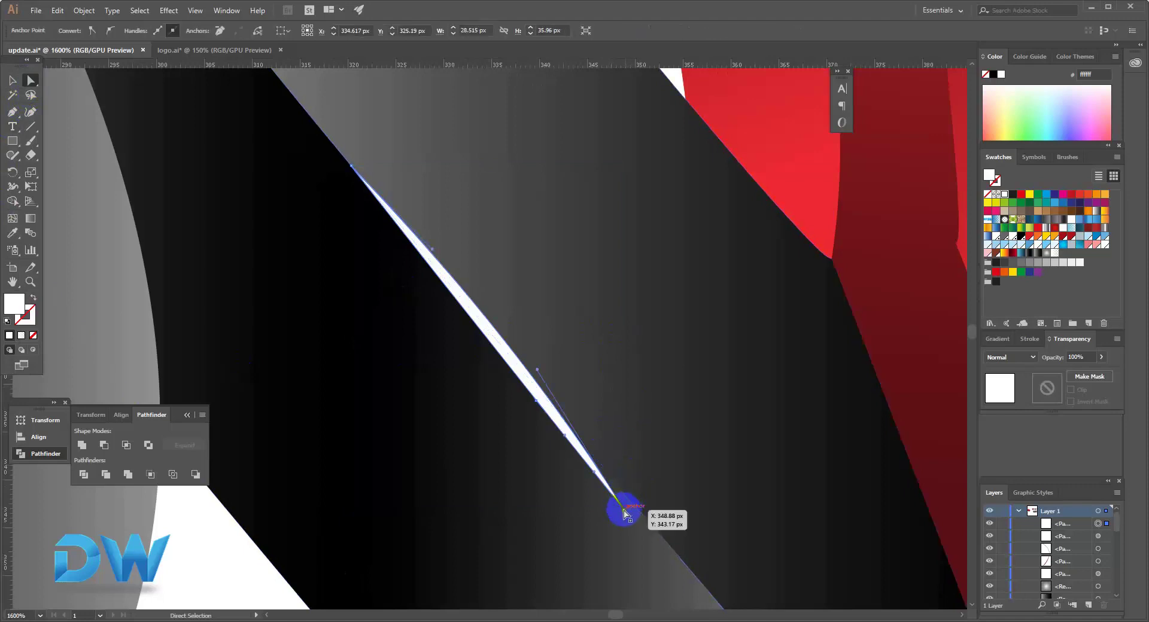
{"action": "left_click_drag", "start_coordinate": [627, 509], "coordinate": [636, 505]}
{"action": "mouse_move", "coordinate": [537, 369]}
{"action": "left_mouse_down"}
{"action": "mouse_move", "coordinate": [551, 363]}
{"action": "mouse_move", "coordinate": [520, 363]}
{"action": "left_mouse_up"}
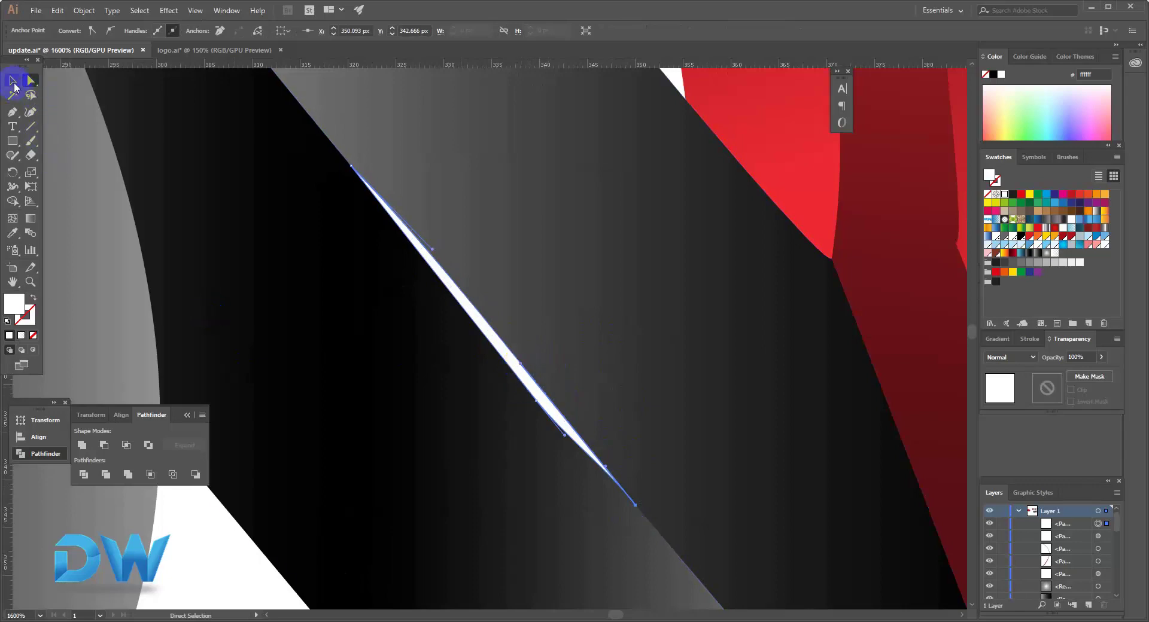
{"action": "left_click", "coordinate": [14, 87]}
{"action": "left_click", "coordinate": [246, 555]}
Step: Reduce the opacity of the white sliver on the W's diagonal edge to 56%
{"action": "left_click", "coordinate": [349, 412], "text": "ctrl+alt"}
{"action": "left_click", "coordinate": [349, 412], "text": "ctrl+alt"}
{"action": "left_click", "coordinate": [349, 411], "text": "ctrl+alt"}
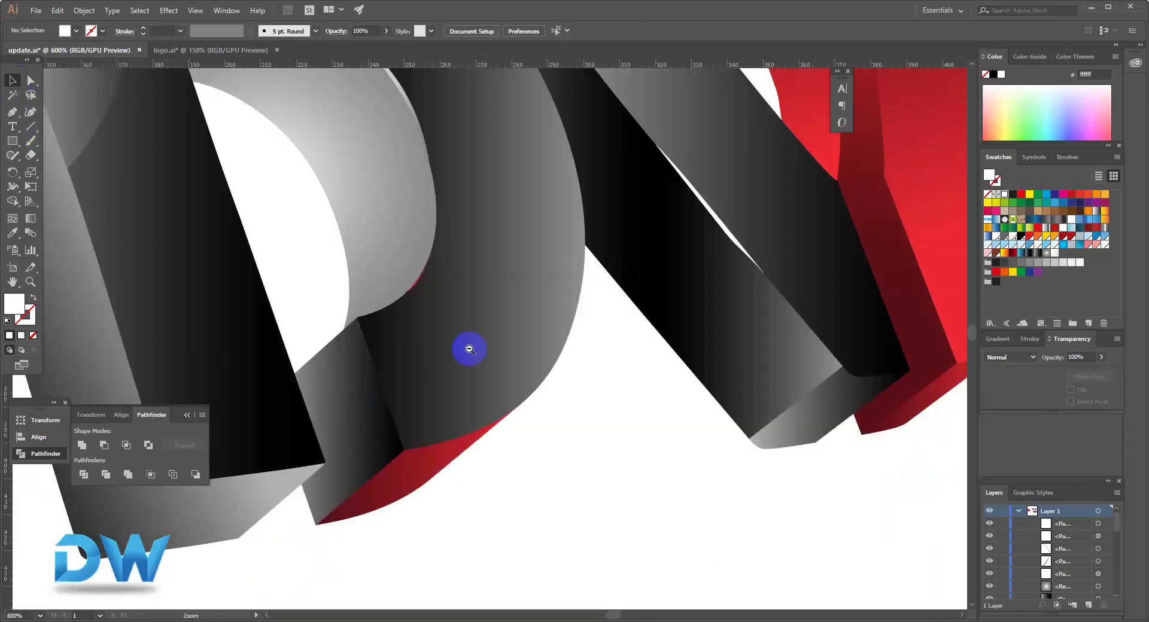
{"action": "left_click", "coordinate": [469, 349], "text": "ctrl+alt"}
{"action": "left_click_drag", "start_coordinate": [560, 336], "coordinate": [377, 394]}
{"action": "left_click", "coordinate": [490, 297], "text": "ctrl"}
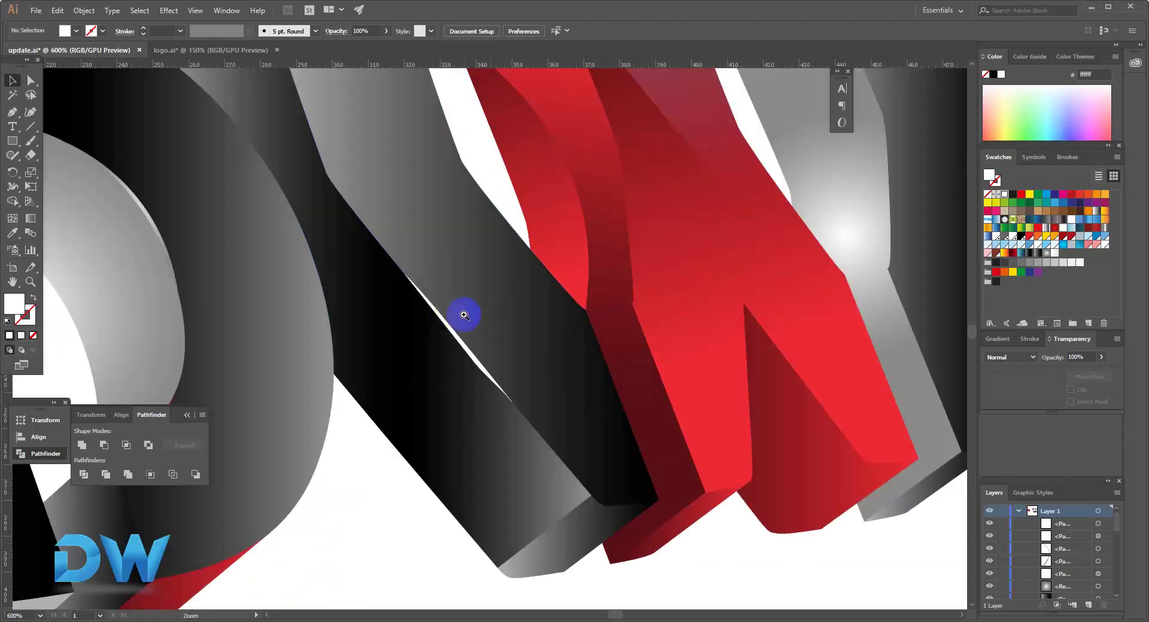
{"action": "left_click", "coordinate": [464, 315], "text": "ctrl"}
{"action": "left_click", "coordinate": [519, 376]}
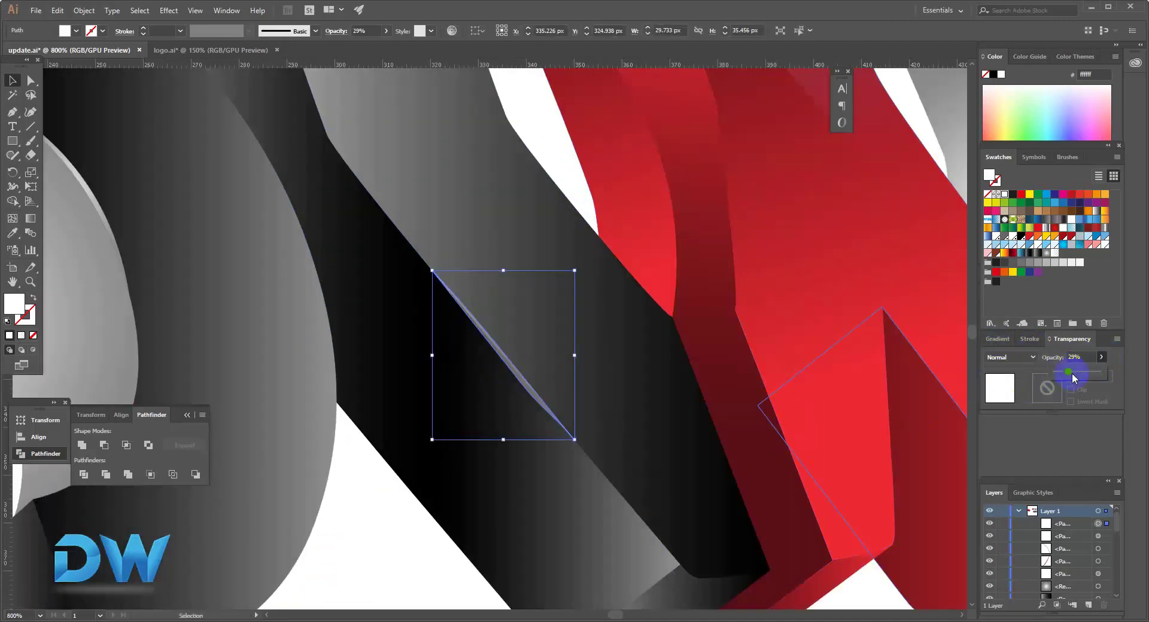
{"action": "key", "text": "a"}
{"action": "key", "text": "ctrl+minus"}
{"action": "key", "text": "ctrl+minus"}
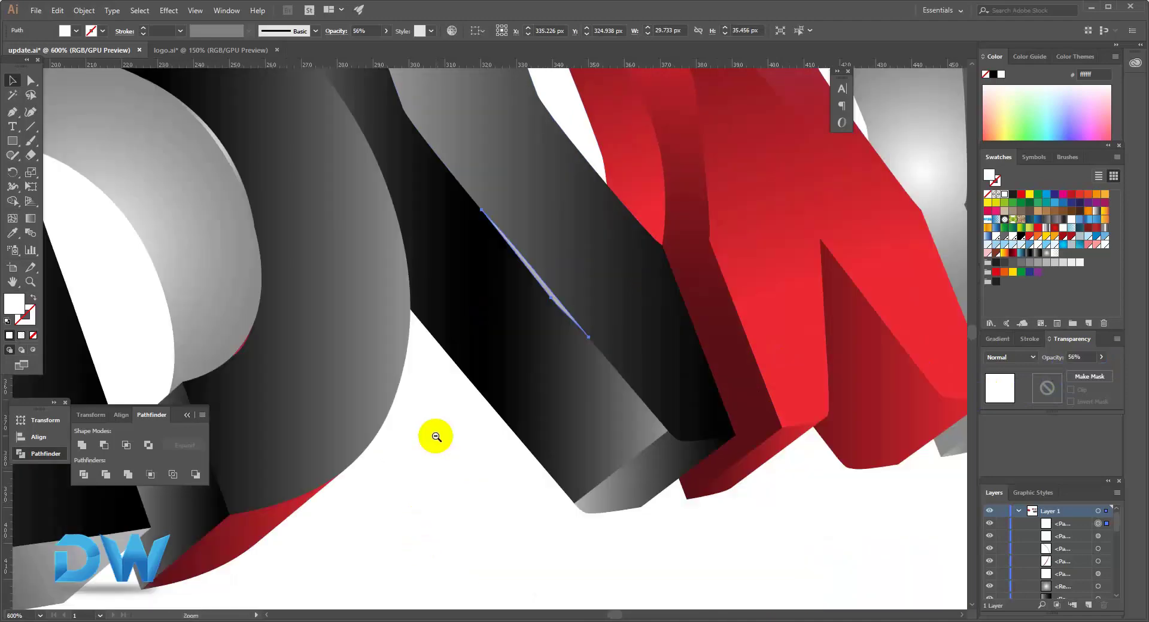
{"action": "left_click", "coordinate": [457, 457]}
Step: Fill the highlight sliver on the D's inner curve with solid white and set its opacity to 68%
{"action": "key", "text": "space"}
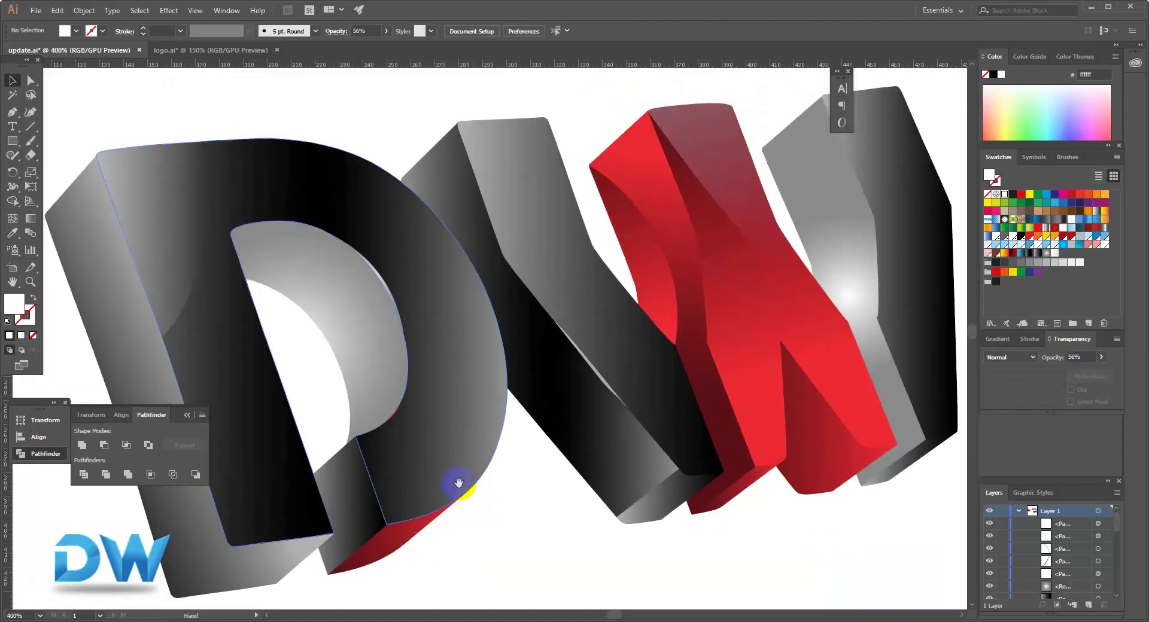
{"action": "left_click_drag", "start_coordinate": [384, 446], "coordinate": [344, 417]}
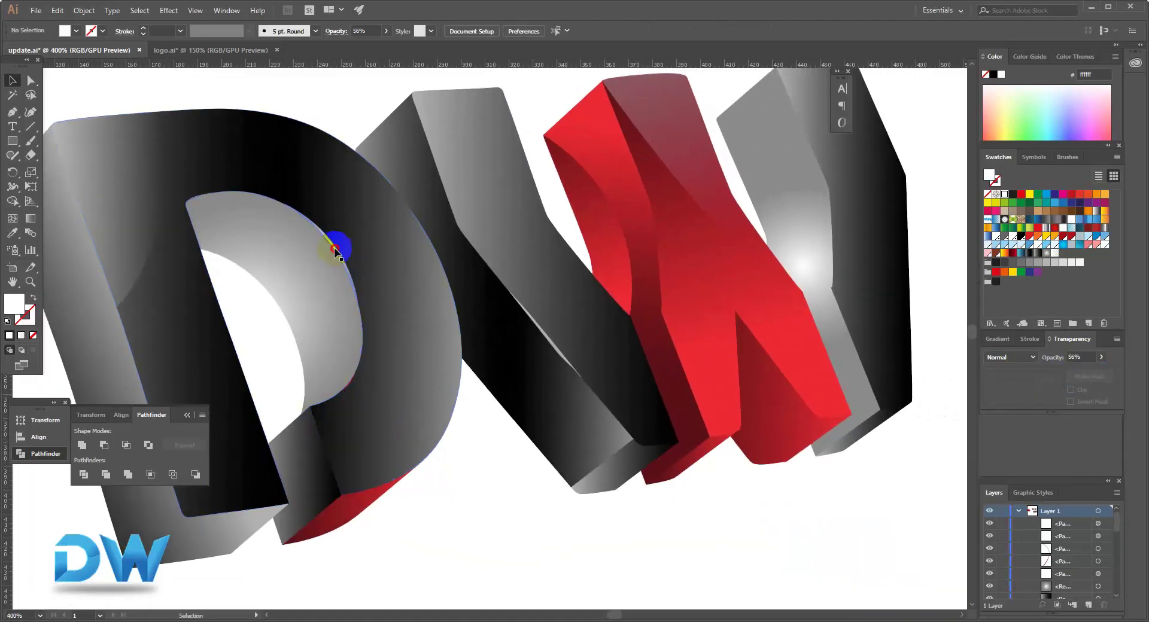
{"action": "left_click", "coordinate": [335, 250]}
{"action": "left_click", "coordinate": [1004, 195]}
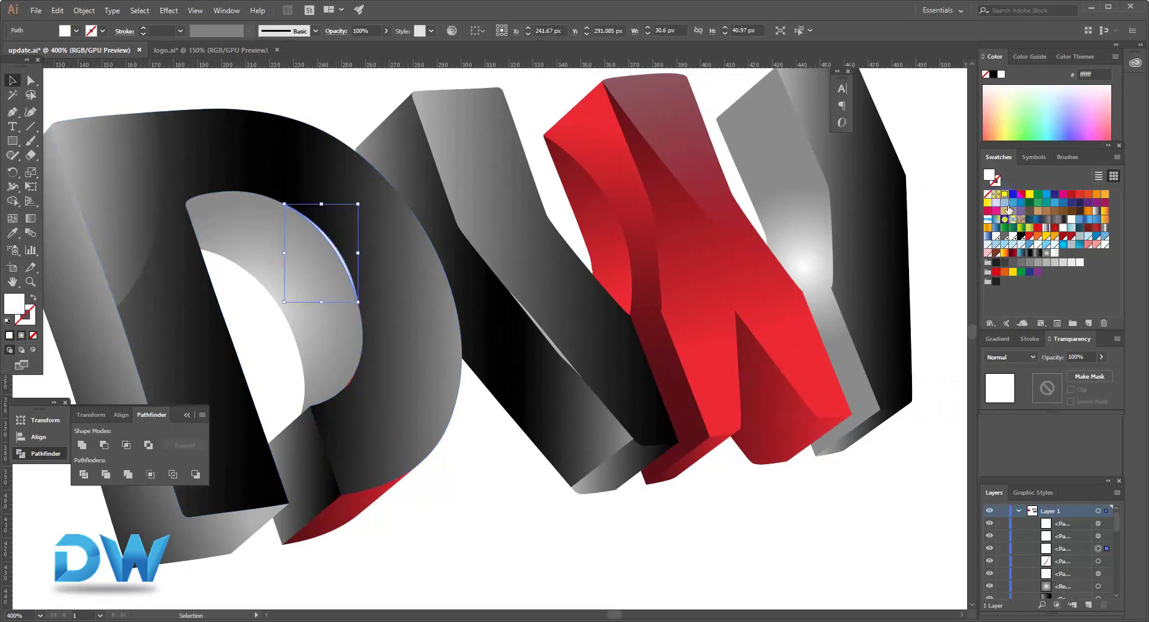
{"action": "left_click", "coordinate": [860, 569]}
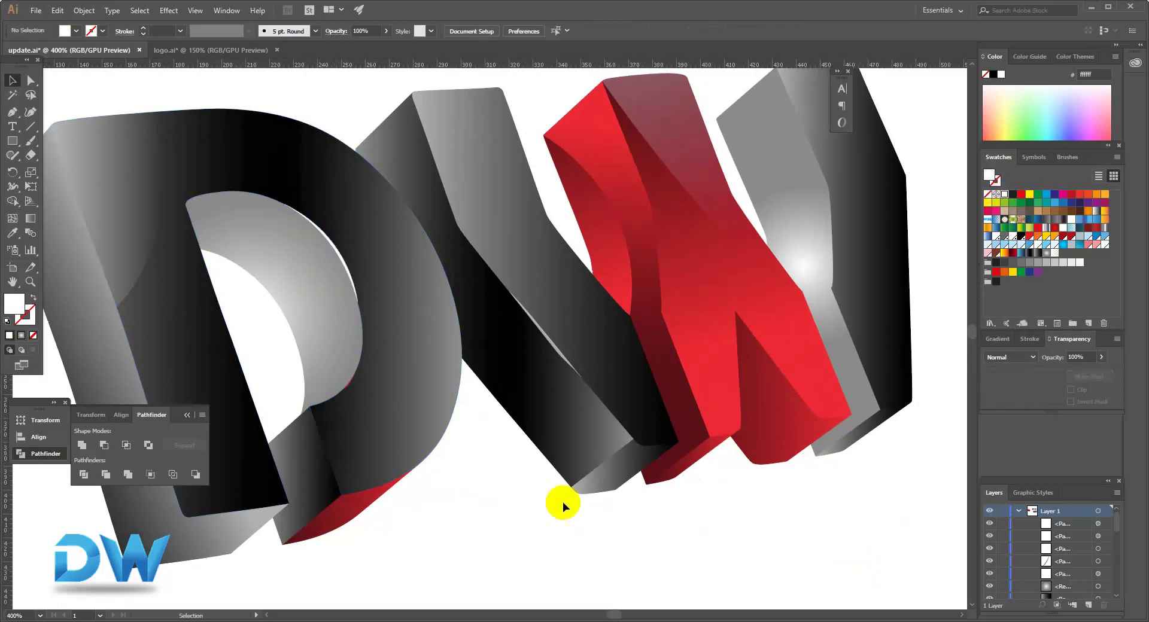
{"action": "left_click", "coordinate": [330, 245]}
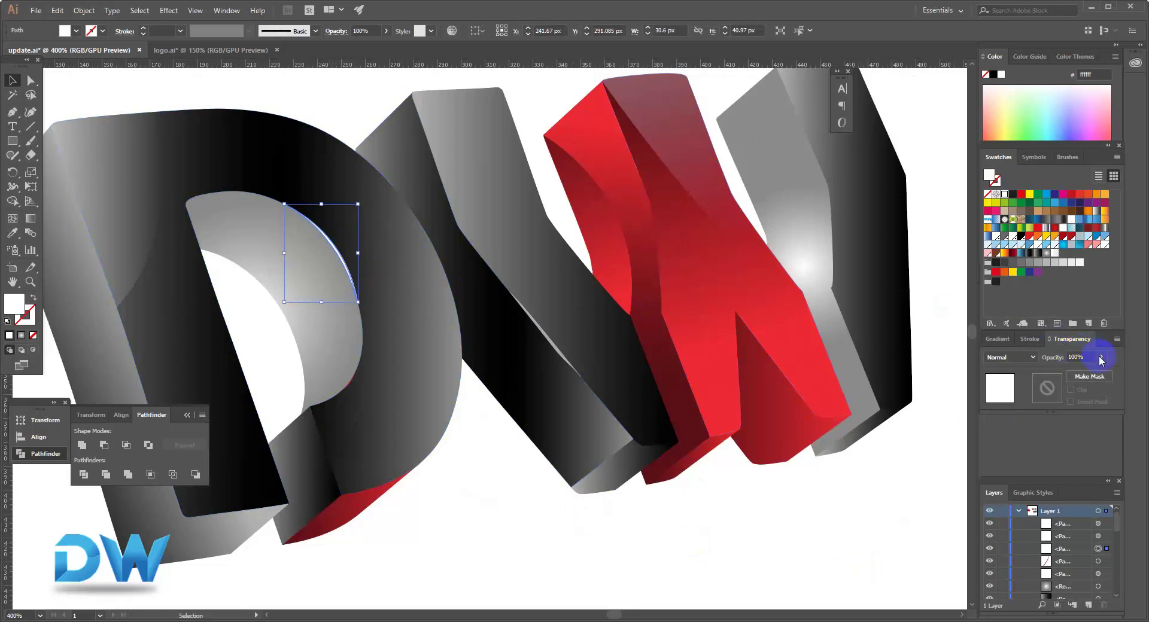
{"action": "left_click", "coordinate": [831, 534]}
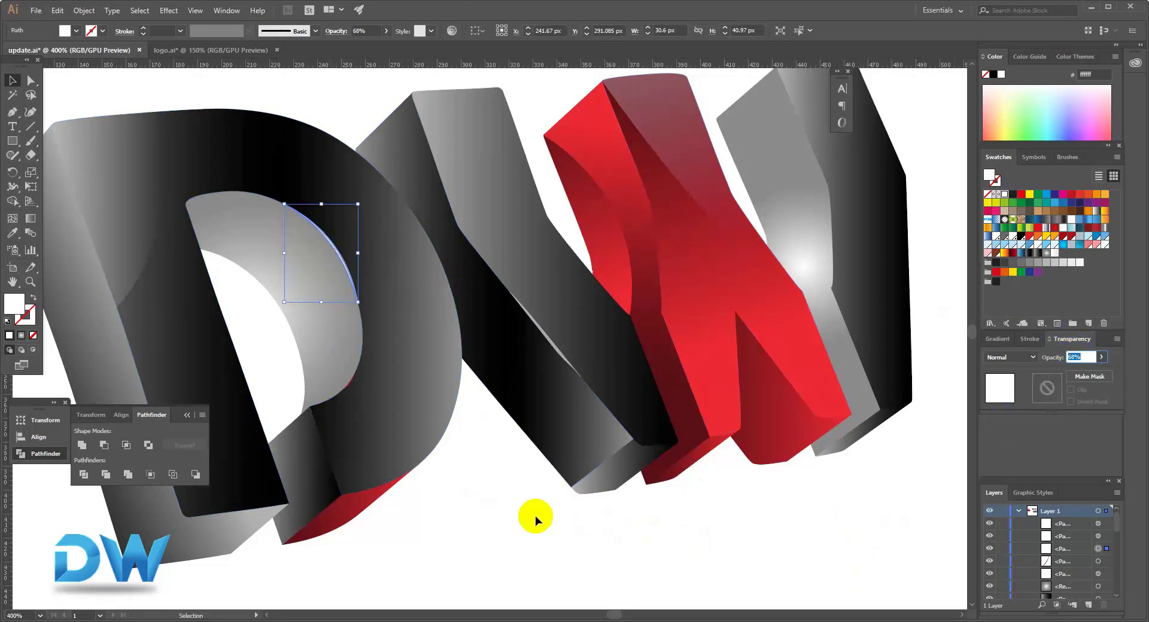
{"action": "left_click", "coordinate": [536, 516]}
Step: Redirect the gradient on the W's red inner side face so it runs from dark red at the notch to bright red at the base
{"action": "left_click_drag", "start_coordinate": [533, 425], "coordinate": [476, 445]}
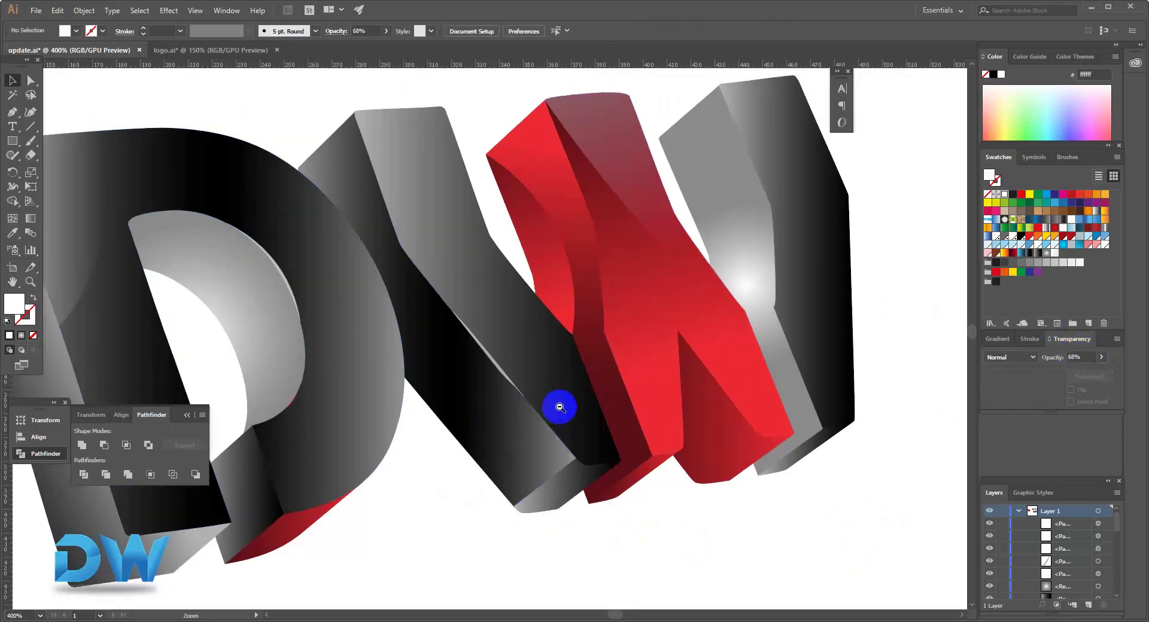
{"action": "left_click", "coordinate": [557, 412], "text": "alt"}
{"action": "left_click", "coordinate": [513, 345], "text": "alt"}
{"action": "left_click_drag", "start_coordinate": [484, 355], "coordinate": [560, 394]}
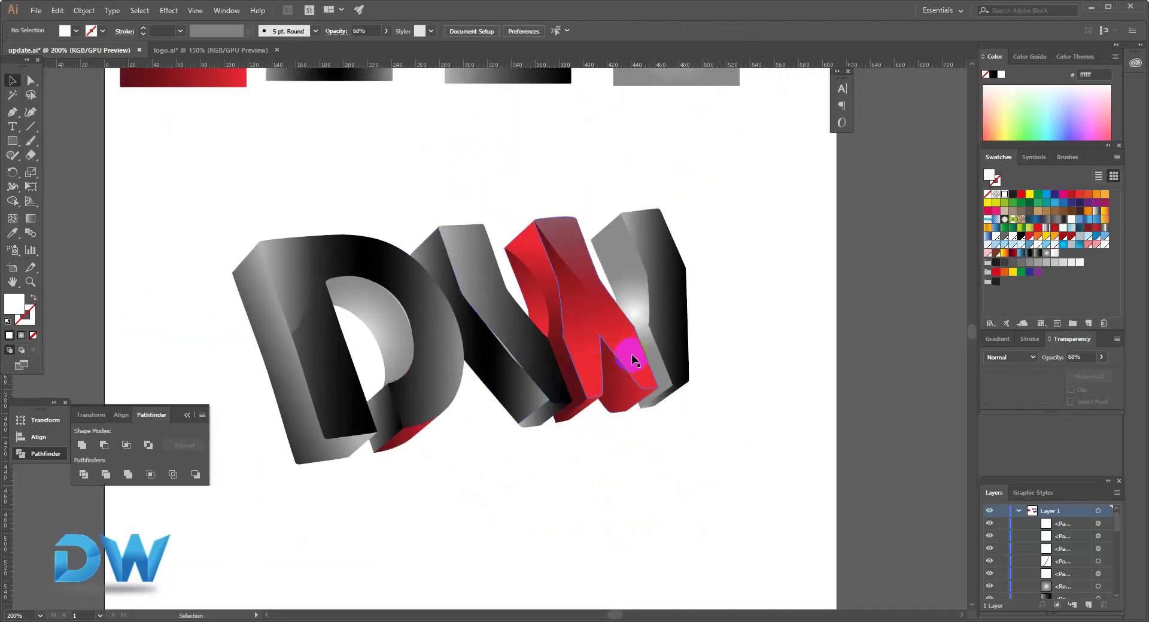
{"action": "left_click", "coordinate": [617, 349], "text": "ctrl"}
{"action": "left_click", "coordinate": [501, 334], "text": "ctrl"}
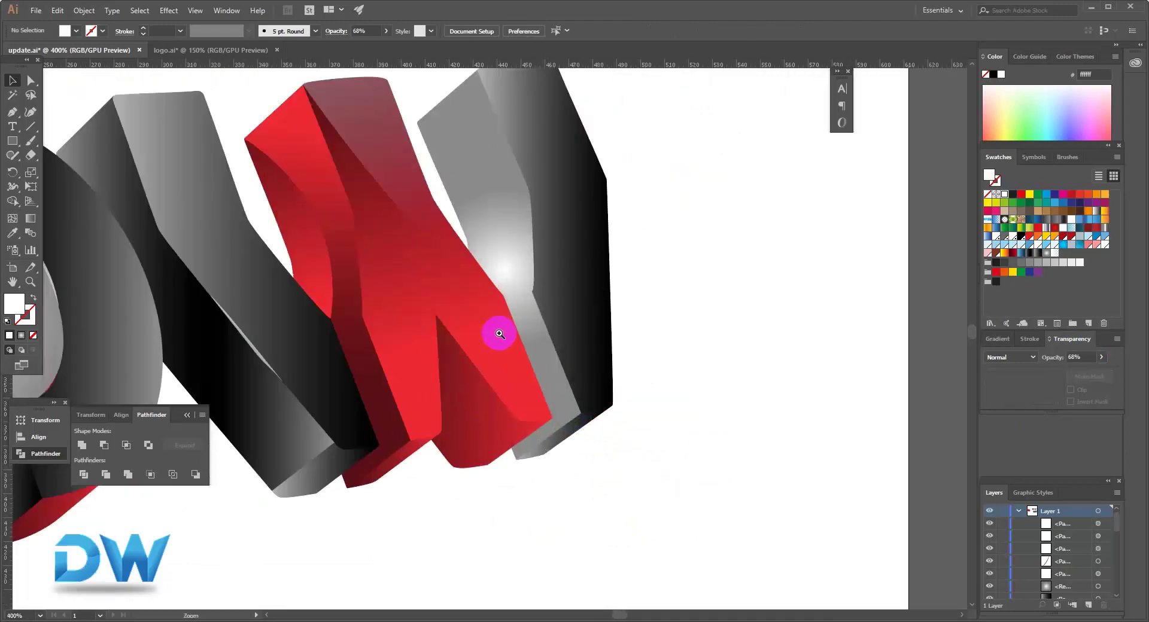
{"action": "left_click", "coordinate": [501, 335], "text": "ctrl"}
{"action": "left_click", "coordinate": [478, 441]}
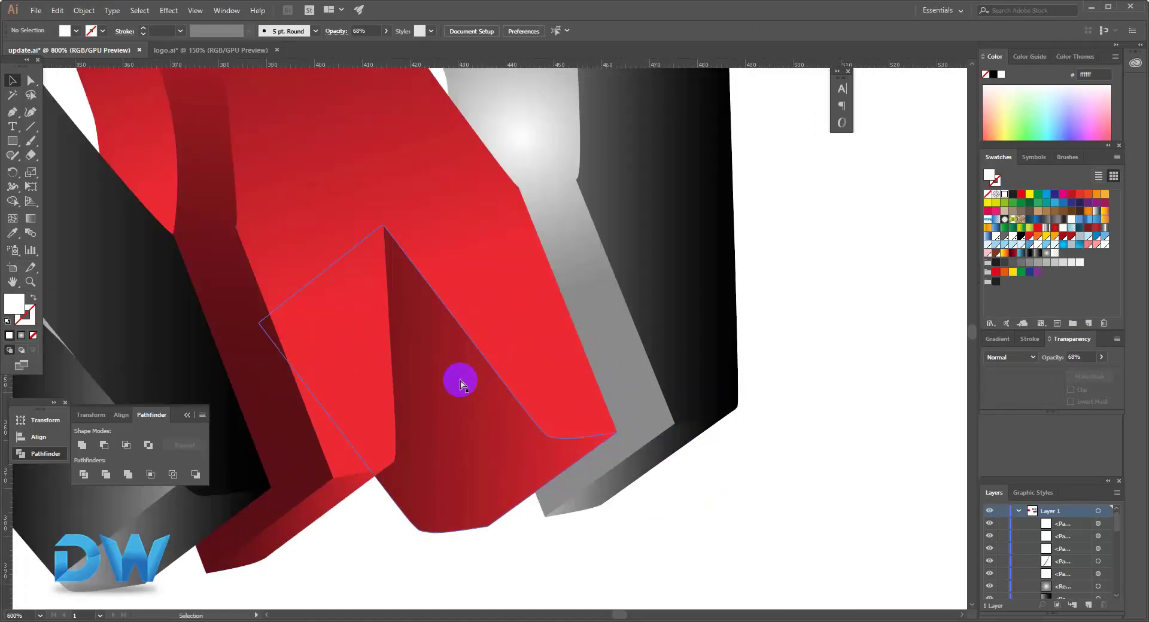
{"action": "left_click", "coordinate": [460, 383]}
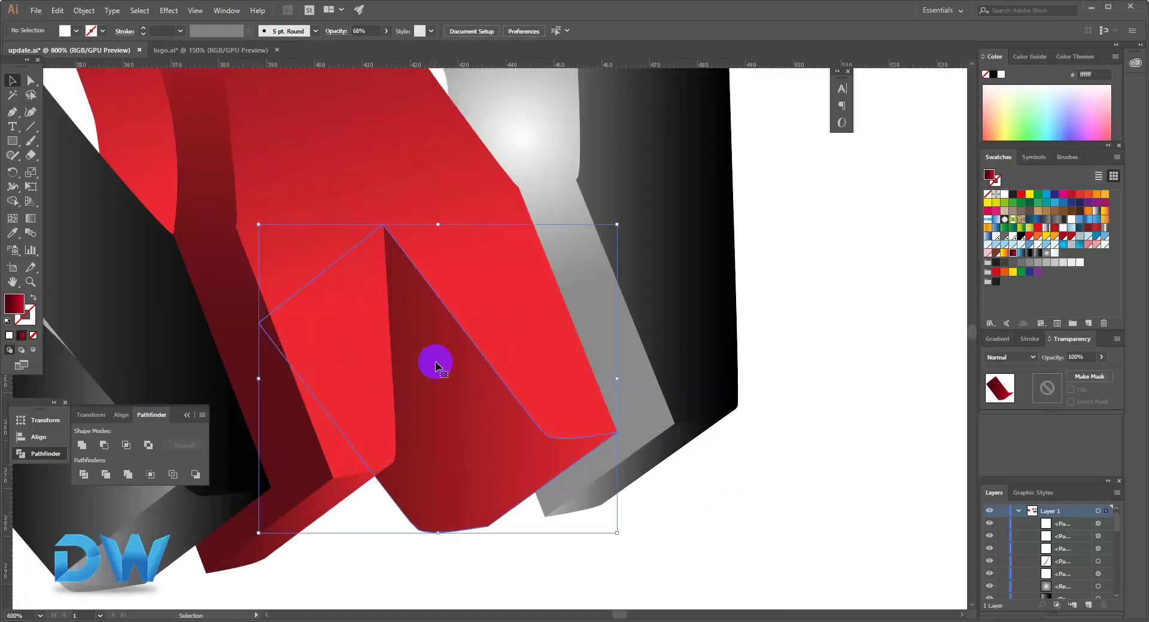
{"action": "left_click", "coordinate": [30, 219]}
{"action": "left_click_drag", "start_coordinate": [458, 528], "coordinate": [428, 298]}
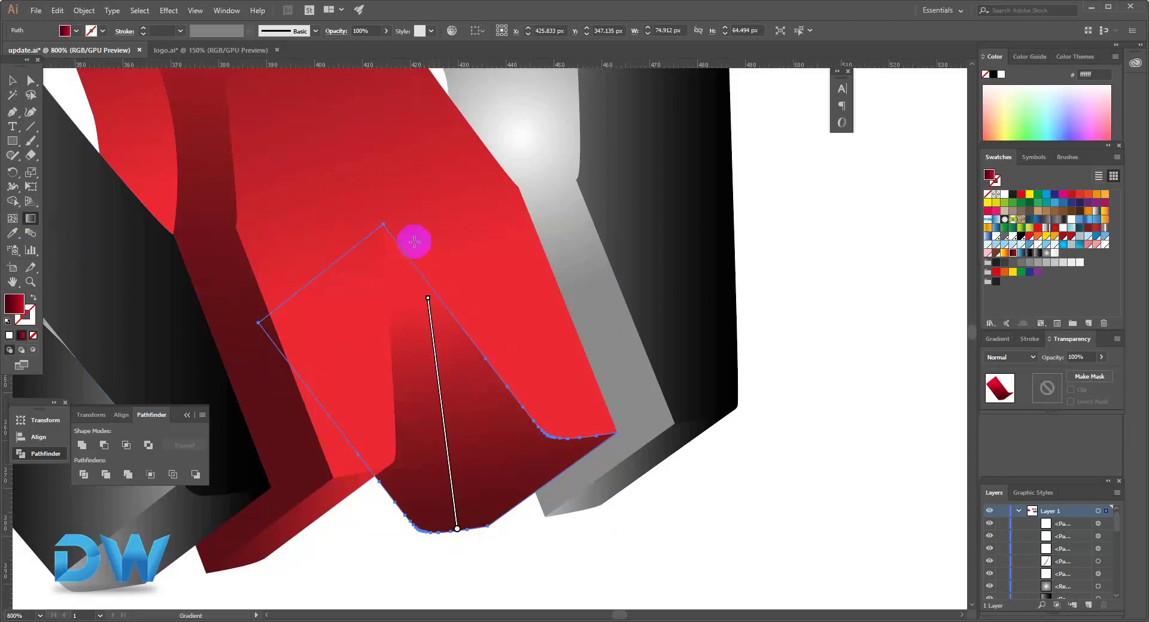
{"action": "left_click_drag", "start_coordinate": [414, 242], "coordinate": [469, 556]}
{"action": "left_click", "coordinate": [479, 428], "text": "ctrl"}
{"action": "left_click", "coordinate": [601, 547], "text": "ctrl"}
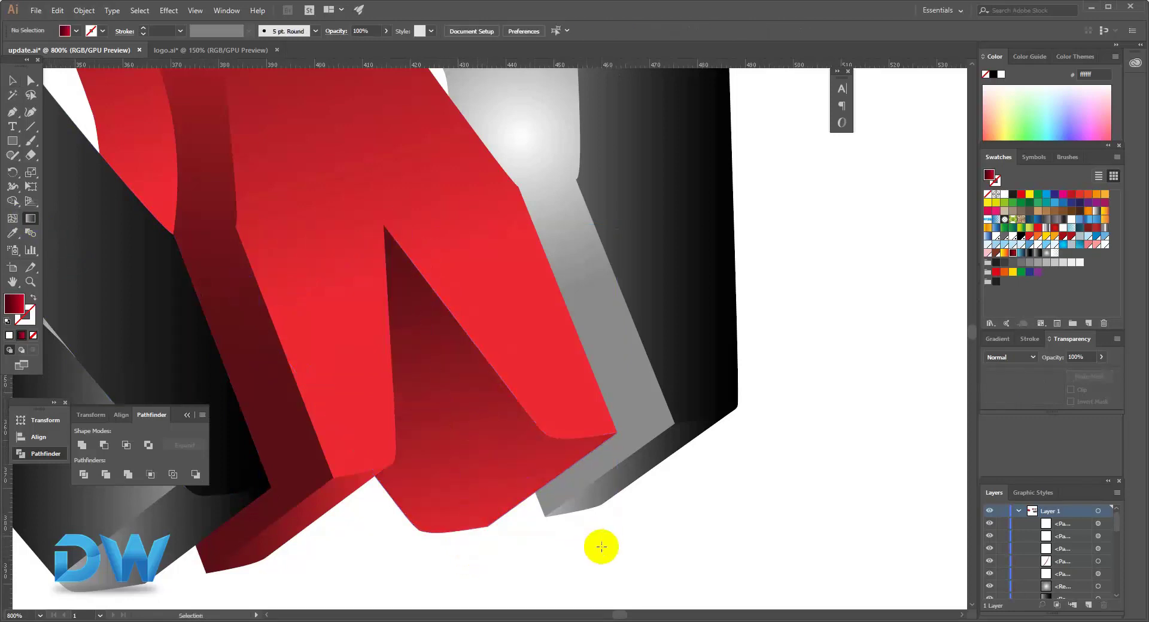
Step: Draw a bulging curve from the W's notch to the red front leg's outer lower corner, continuing with two points across the side face
{"action": "left_click", "coordinate": [13, 112]}
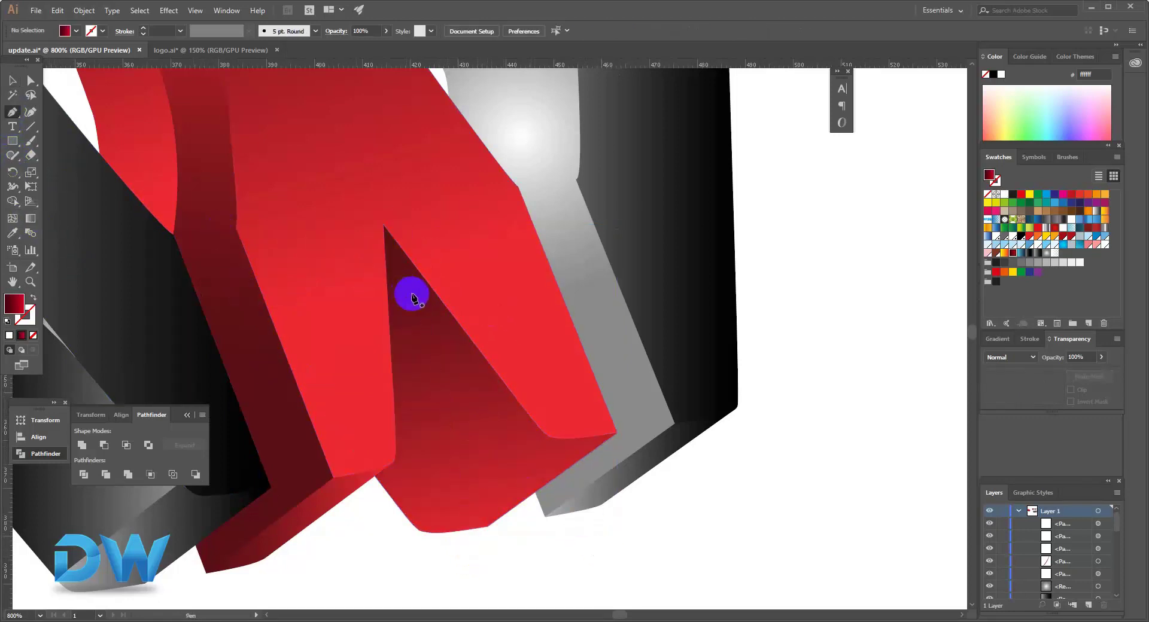
{"action": "left_click", "coordinate": [384, 228]}
{"action": "left_click_drag", "start_coordinate": [617, 432], "coordinate": [687, 545]}
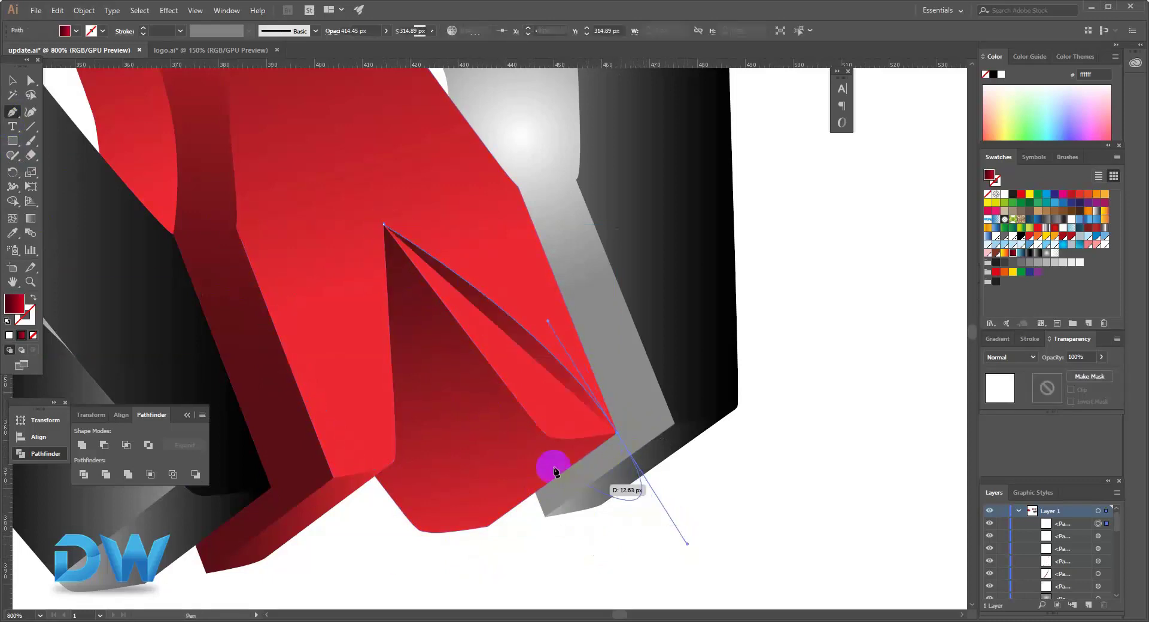
{"action": "left_click", "coordinate": [542, 462]}
{"action": "left_click", "coordinate": [474, 428]}
{"action": "left_click", "coordinate": [397, 335]}
{"action": "left_click", "coordinate": [384, 228]}
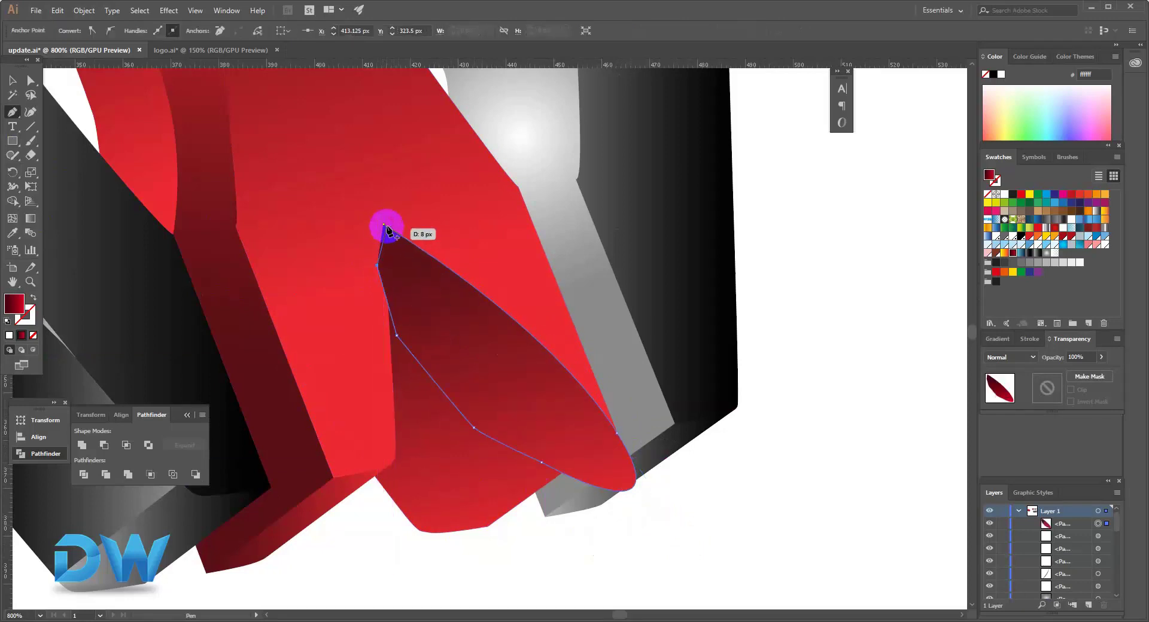
{"action": "key", "text": "ctrl+z"}
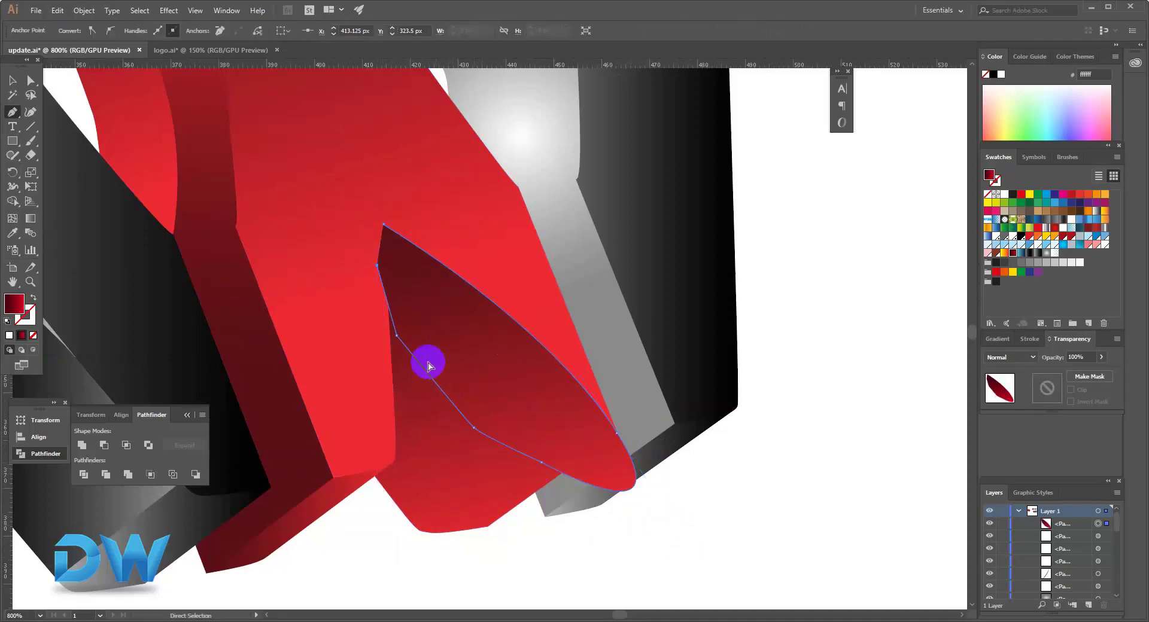
{"action": "key", "text": "ctrl+z"}
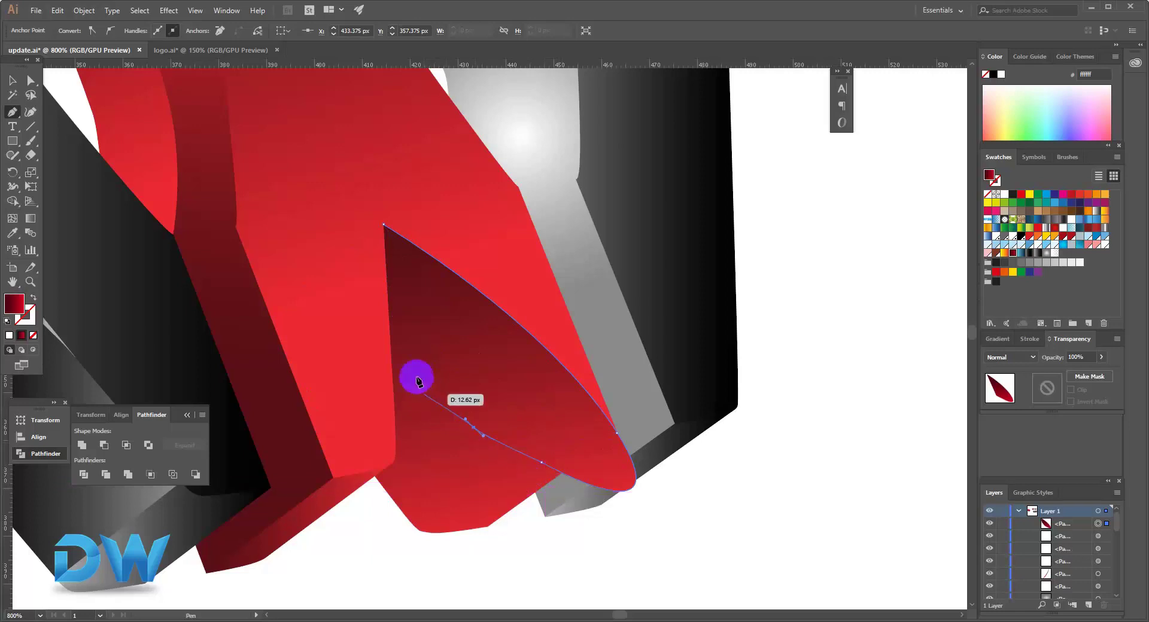
Step: Close the curved path with two points inside the dark red side face and back at the W's notch
{"action": "left_click", "coordinate": [420, 346]}
{"action": "left_click", "coordinate": [400, 265]}
{"action": "left_click", "coordinate": [384, 226]}
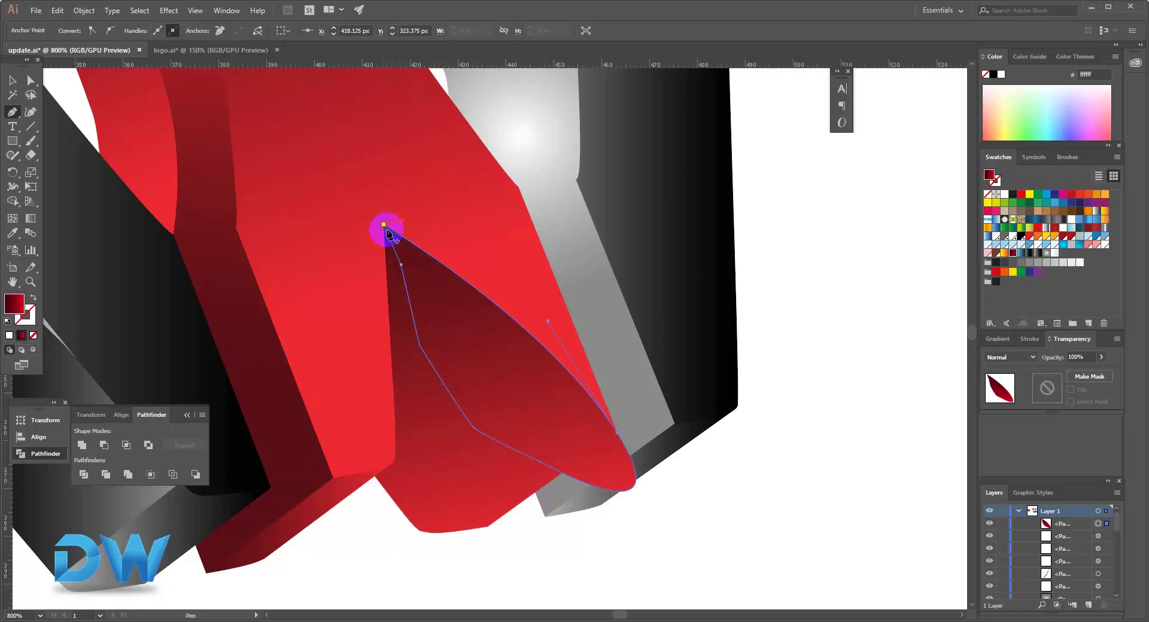
Step: Select the curved shape with the W's red front face and remove the part outside that face with Shape Builder
{"action": "left_click", "coordinate": [11, 80]}
{"action": "left_click", "coordinate": [297, 182], "text": "shift"}
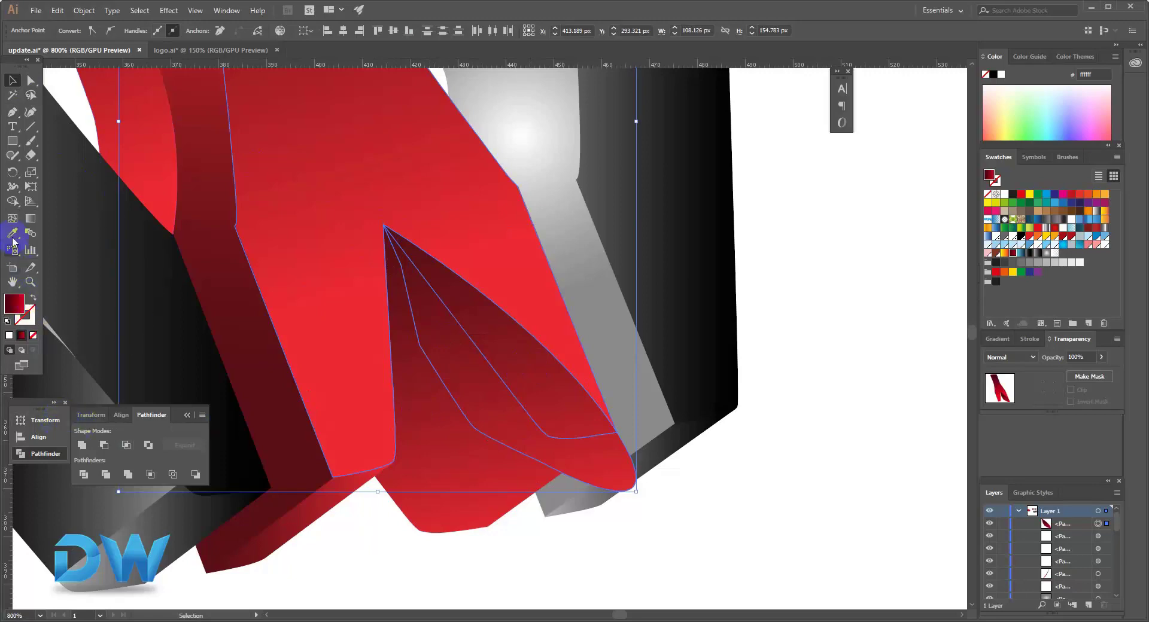
{"action": "left_click", "coordinate": [12, 202]}
{"action": "left_click_drag", "start_coordinate": [428, 377], "coordinate": [457, 377]}
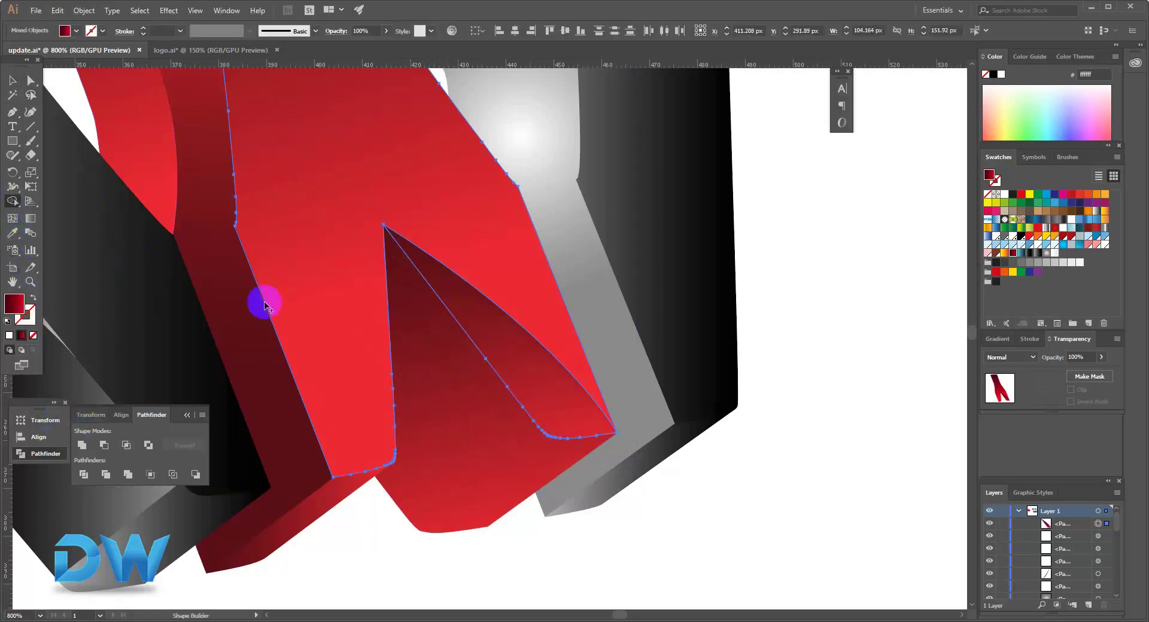
{"action": "left_click", "coordinate": [12, 80]}
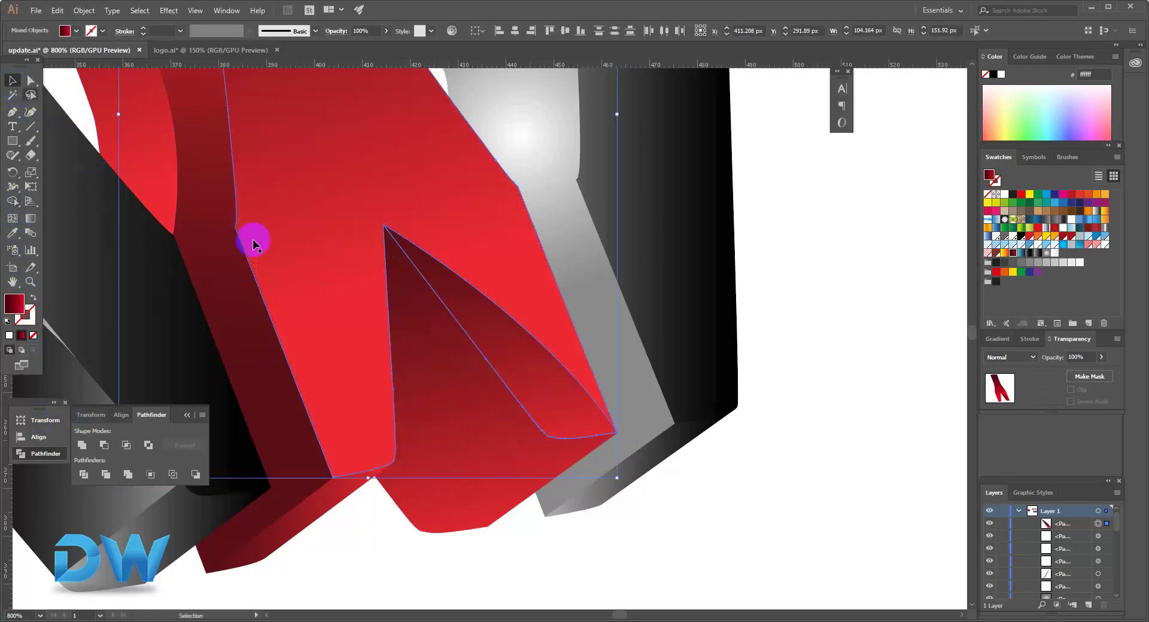
{"action": "left_click", "coordinate": [920, 424]}
Step: Fill the trimmed curved overlay on the W's red front leg with the grey-to-black gradient swatch
{"action": "left_click", "coordinate": [569, 395]}
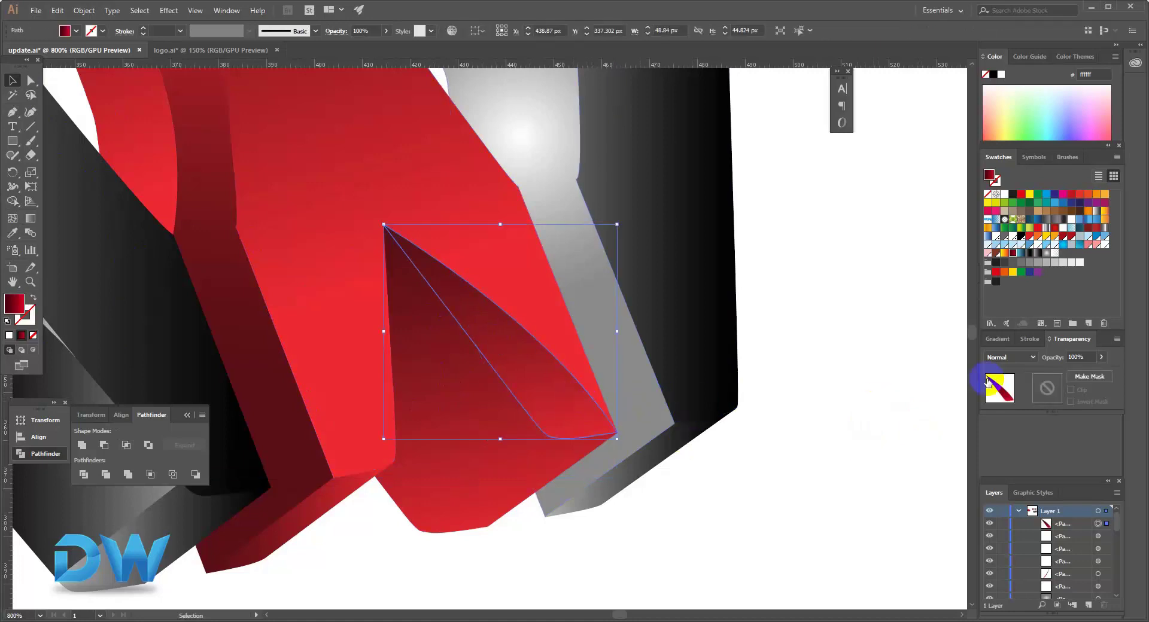
{"action": "left_click", "coordinate": [1055, 253]}
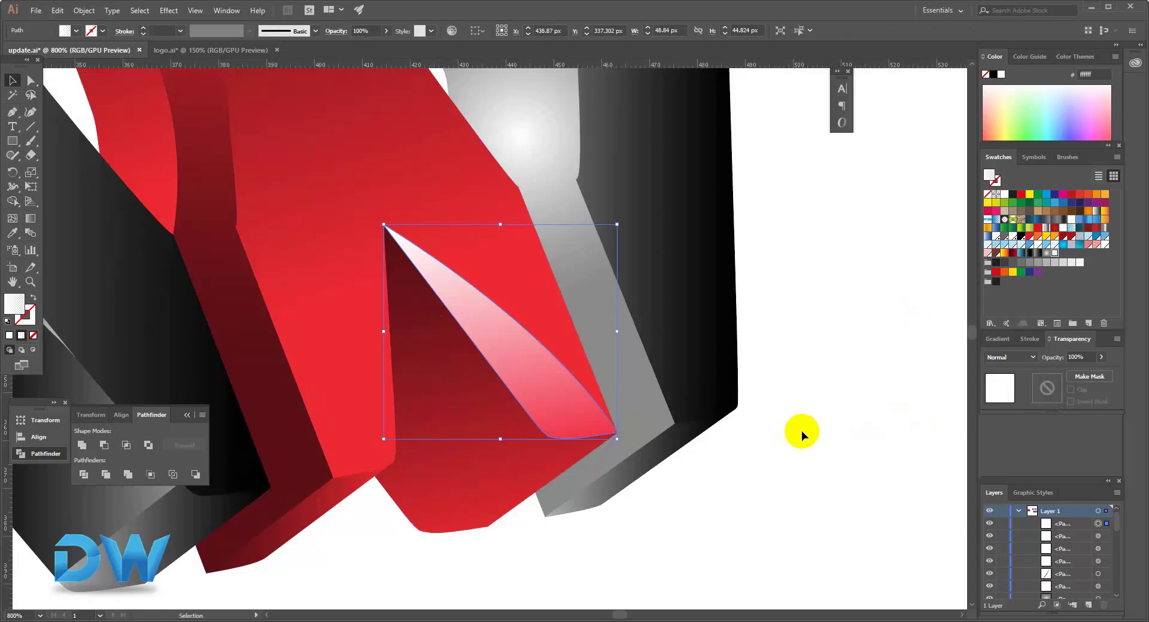
{"action": "left_click", "coordinate": [1039, 253]}
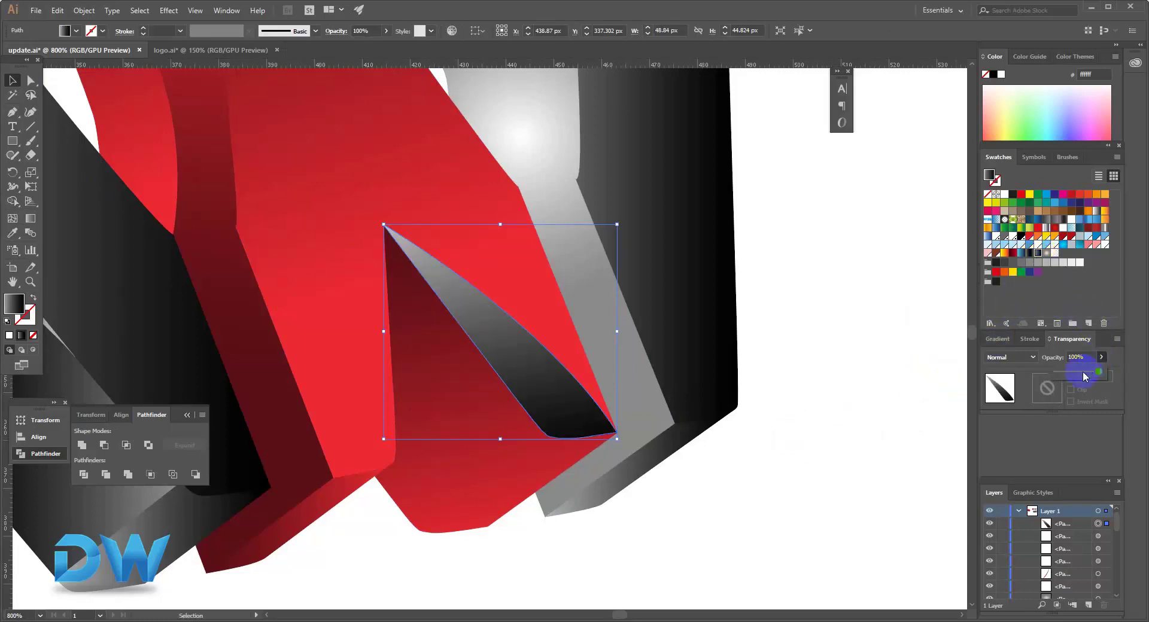
Step: Set the opacity of the curved gradient overlay on the W's red front leg to 36% and deselect it
{"action": "left_click_drag", "start_coordinate": [1085, 376], "coordinate": [1068, 378]}
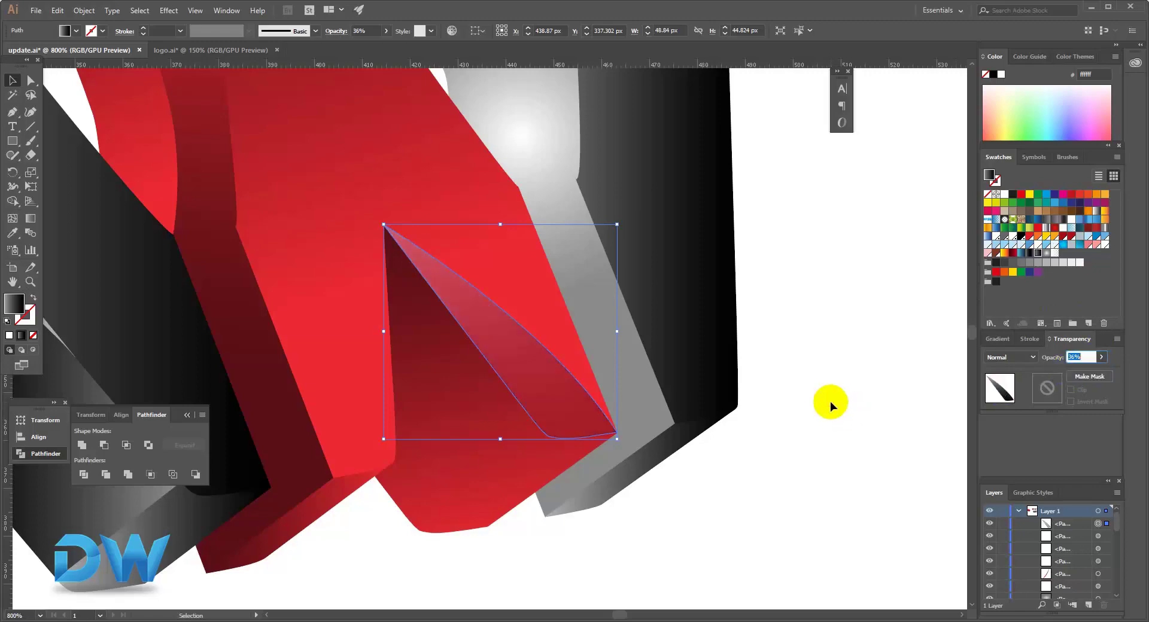
{"action": "left_click", "coordinate": [798, 452]}
{"action": "left_click", "coordinate": [519, 383], "text": "ctrl+alt"}
{"action": "left_click", "coordinate": [519, 383], "text": "ctrl+alt"}
{"action": "left_click", "coordinate": [519, 383], "text": "ctrl+alt"}
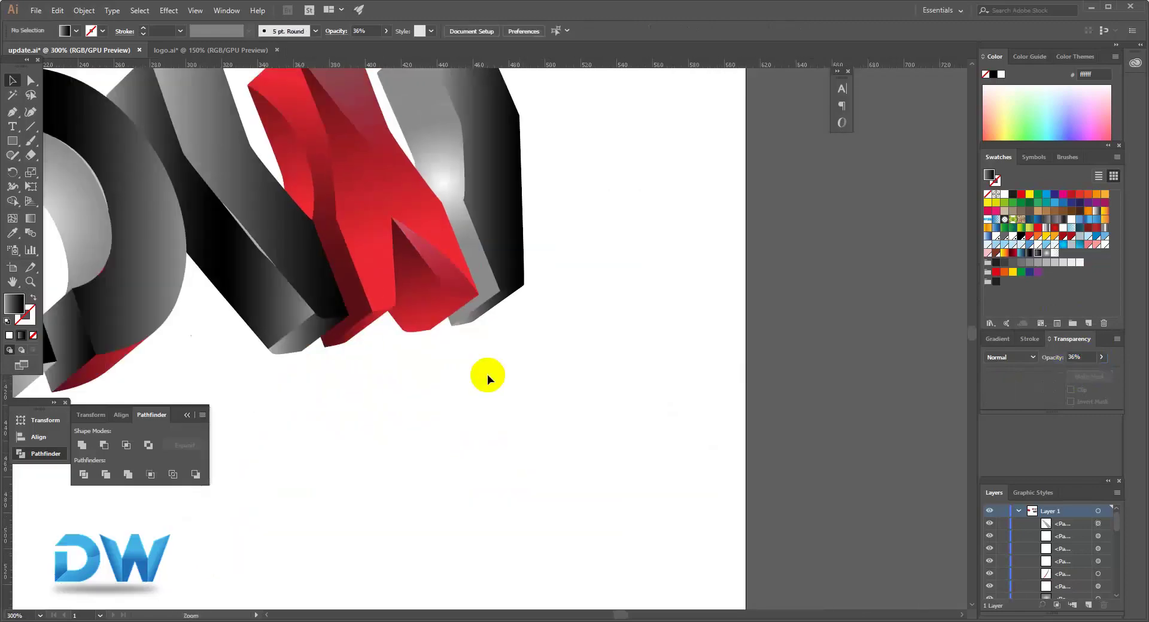
{"action": "left_click_drag", "start_coordinate": [447, 335], "coordinate": [564, 480]}
{"action": "left_click_drag", "start_coordinate": [399, 366], "coordinate": [614, 388]}
{"action": "left_click", "coordinate": [543, 384], "text": "alt"}
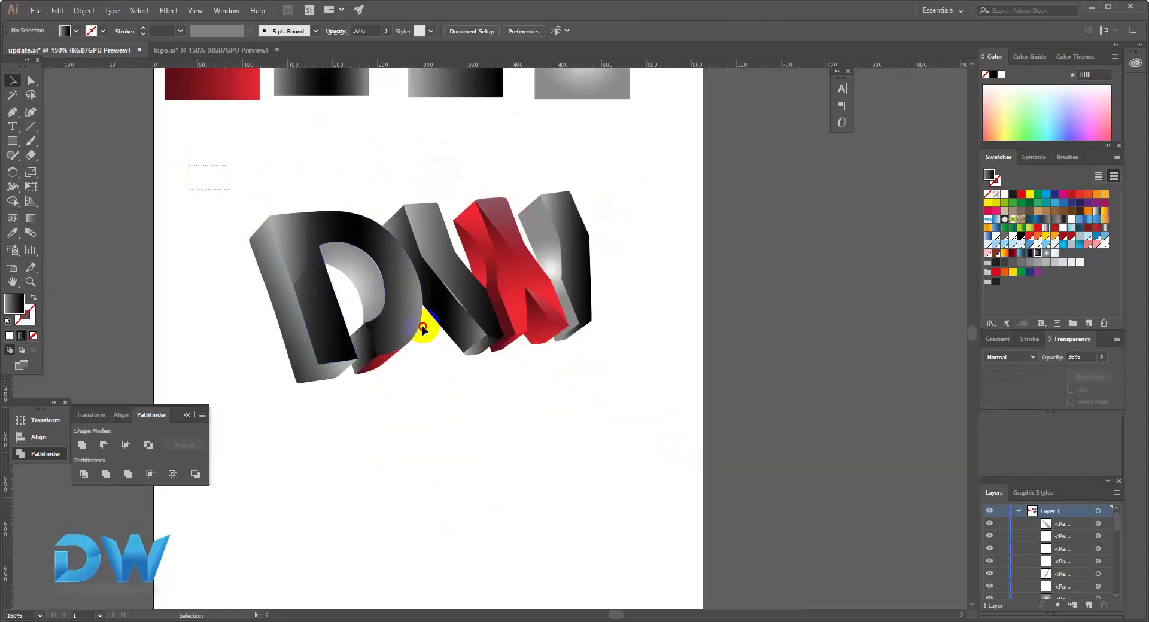
Step: Select every part of the DW logo, including its overlays and highlights, and combine them into one group
{"action": "left_click_drag", "start_coordinate": [188, 165], "coordinate": [571, 374]}
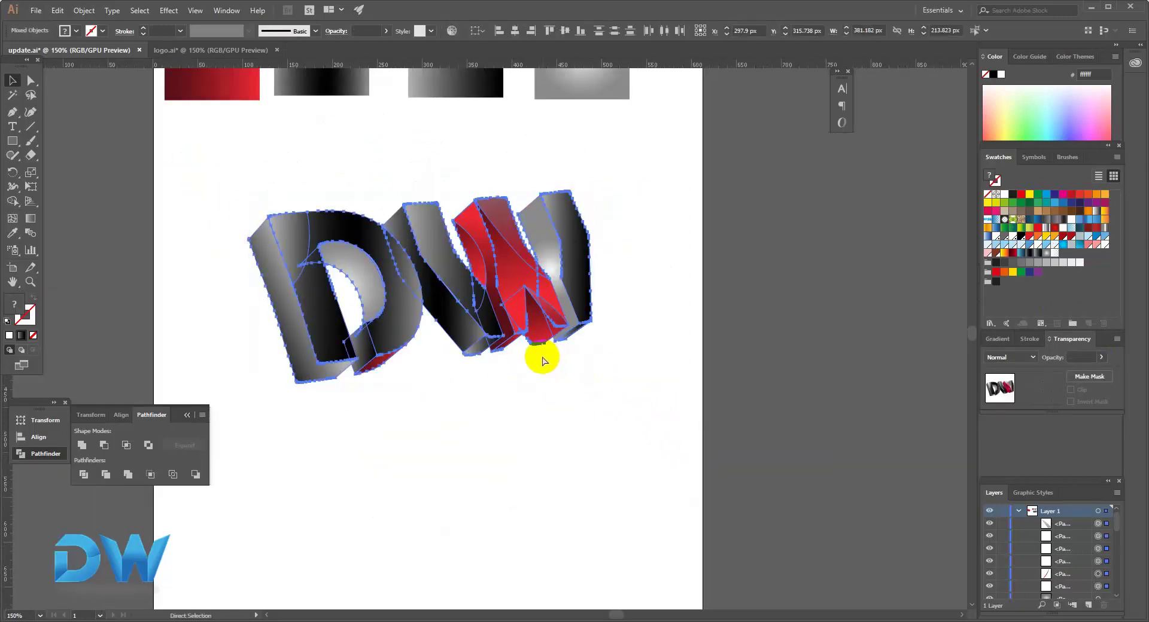
{"action": "left_click_drag", "start_coordinate": [508, 328], "coordinate": [436, 340]}
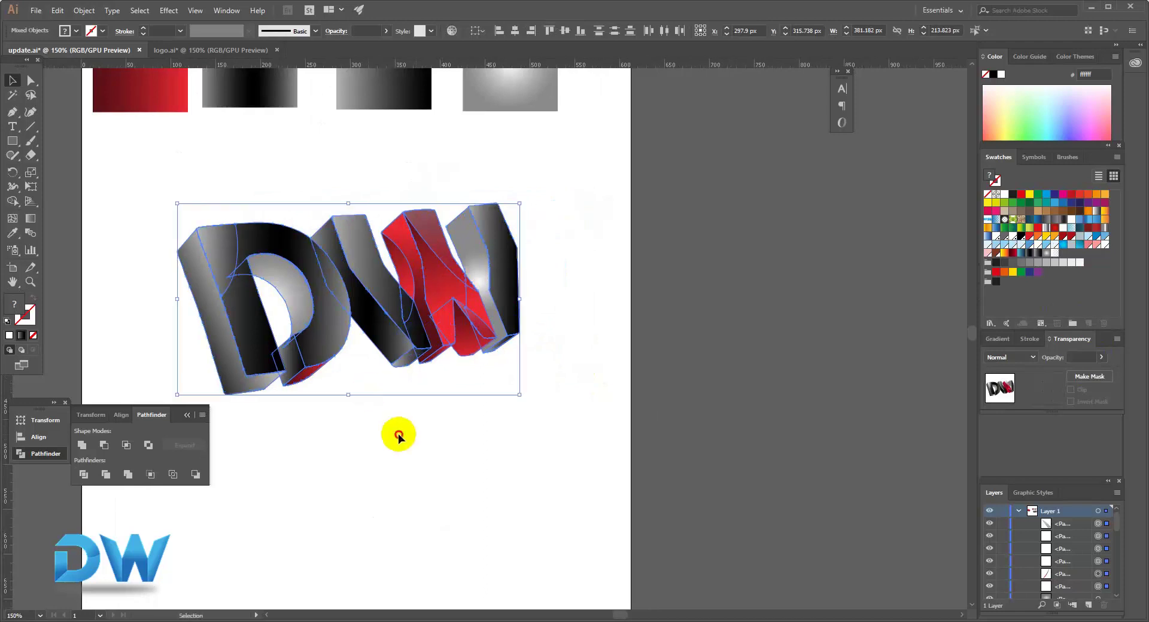
{"action": "left_click", "coordinate": [397, 433]}
{"action": "left_click", "coordinate": [203, 251]}
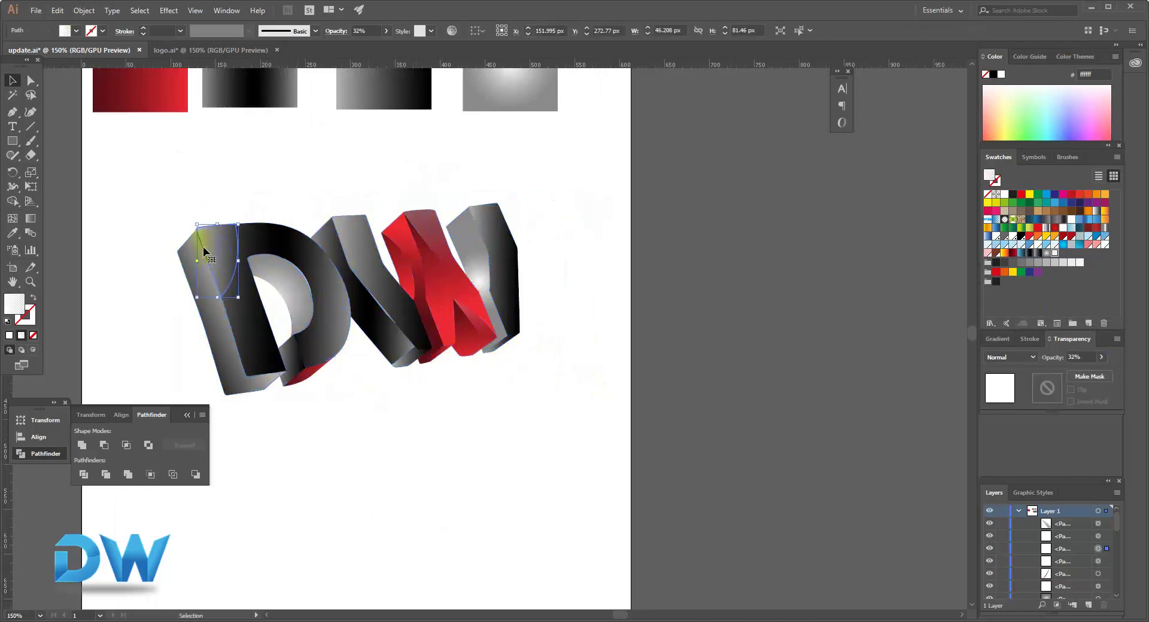
{"action": "left_click", "coordinate": [36, 218]}
{"action": "mouse_move", "coordinate": [200, 216]}
{"action": "left_mouse_down"}
{"action": "mouse_move", "coordinate": [231, 287]}
{"action": "mouse_move", "coordinate": [198, 179]}
{"action": "mouse_move", "coordinate": [622, 476]}
{"action": "left_mouse_up"}
{"action": "key", "text": "v"}
{"action": "left_click", "coordinate": [145, 314]}
{"action": "right_click", "coordinate": [427, 291]}
{"action": "left_click", "coordinate": [473, 365]}
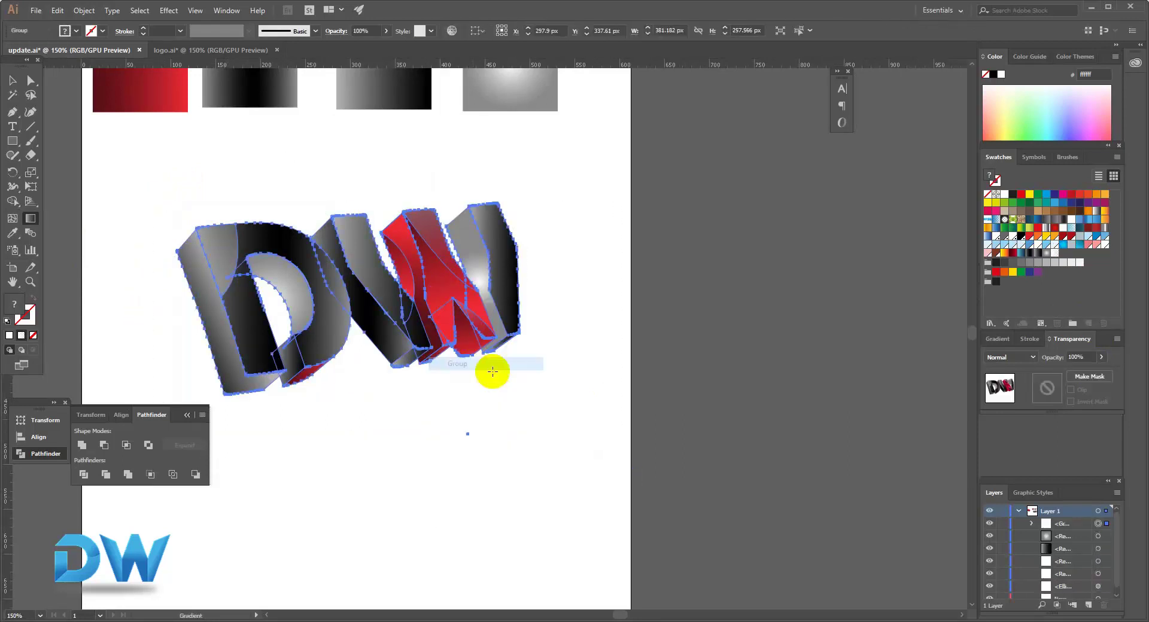
{"action": "key", "text": "g"}
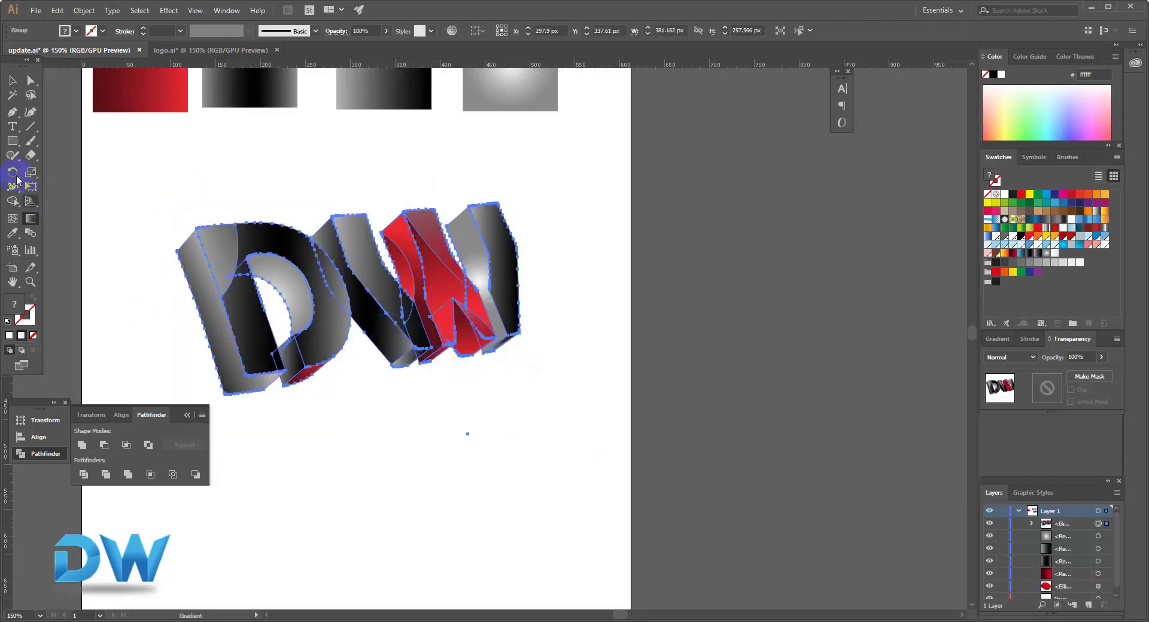
Step: Draw a background rectangle about 1077 by 656 px on the empty canvas beside the artboard
{"action": "left_click", "coordinate": [12, 144]}
{"action": "left_click_drag", "start_coordinate": [631, 279], "coordinate": [125, 239]}
{"action": "key", "text": "ctrl+minus"}
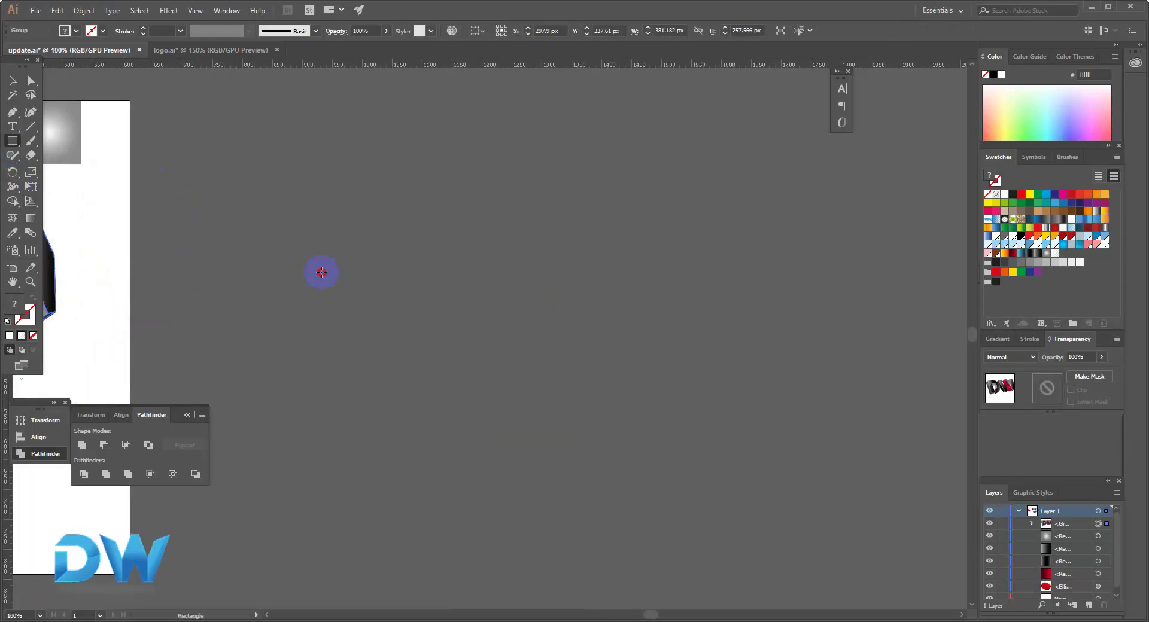
{"action": "mouse_move", "coordinate": [183, 172]}
{"action": "left_mouse_down"}
{"action": "mouse_move", "coordinate": [801, 579]}
{"action": "mouse_move", "coordinate": [828, 564]}
{"action": "left_mouse_up"}
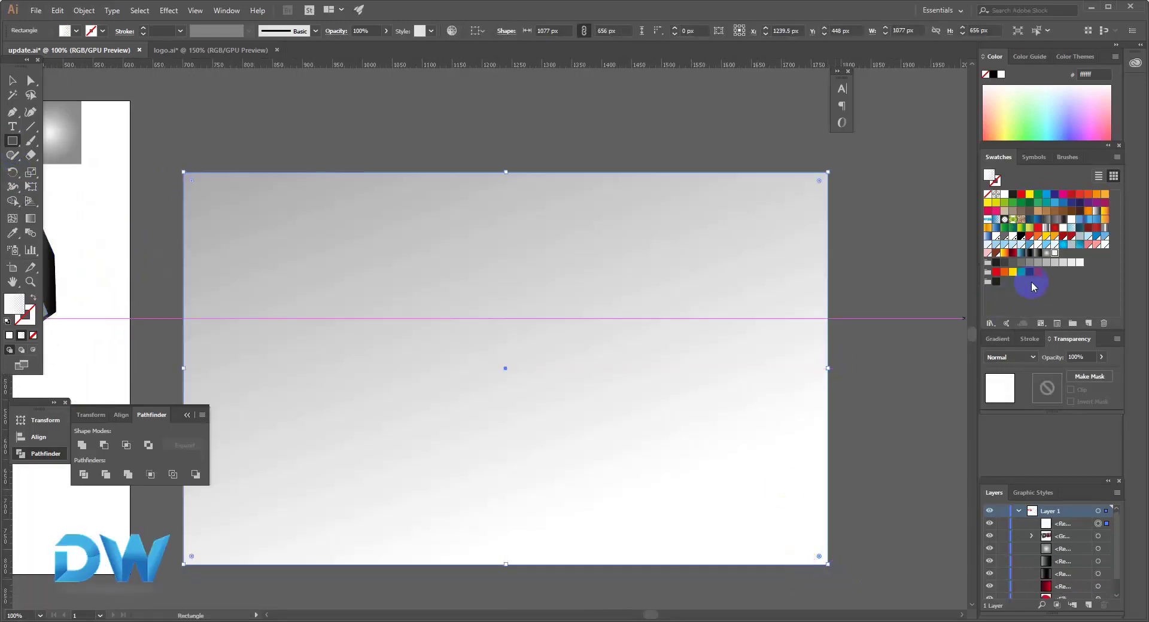
Step: Fill the background rectangle with the white-to-grey radial gradient swatch and lock it
{"action": "left_click", "coordinate": [1047, 253]}
{"action": "left_click_drag", "start_coordinate": [723, 318], "coordinate": [828, 289]}
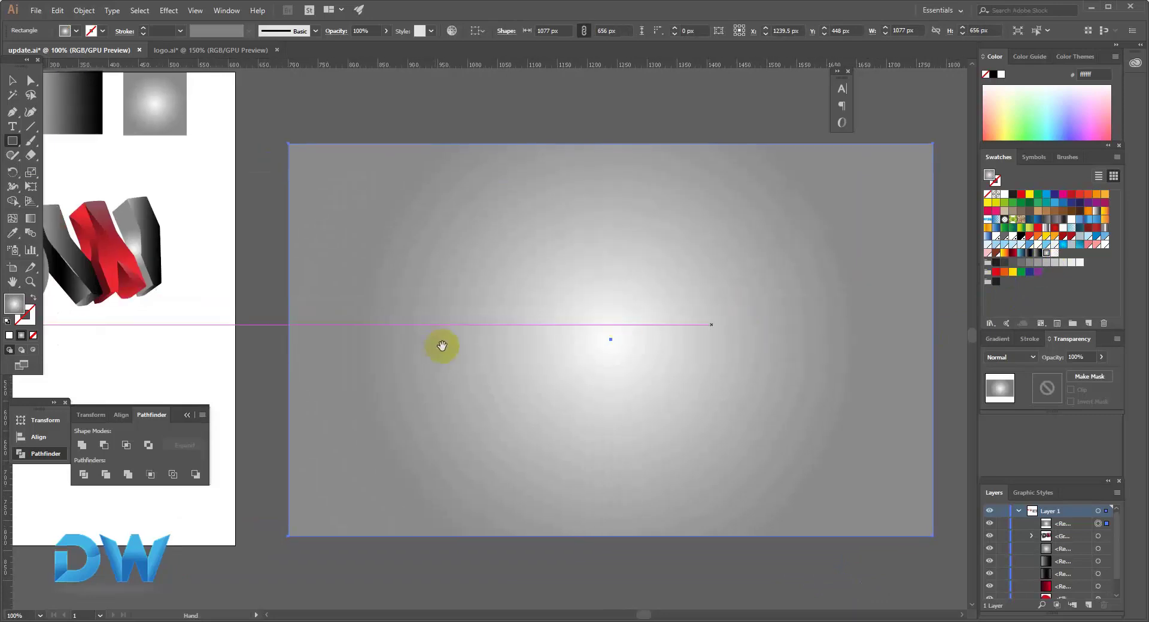
{"action": "key", "text": "ctrl+2"}
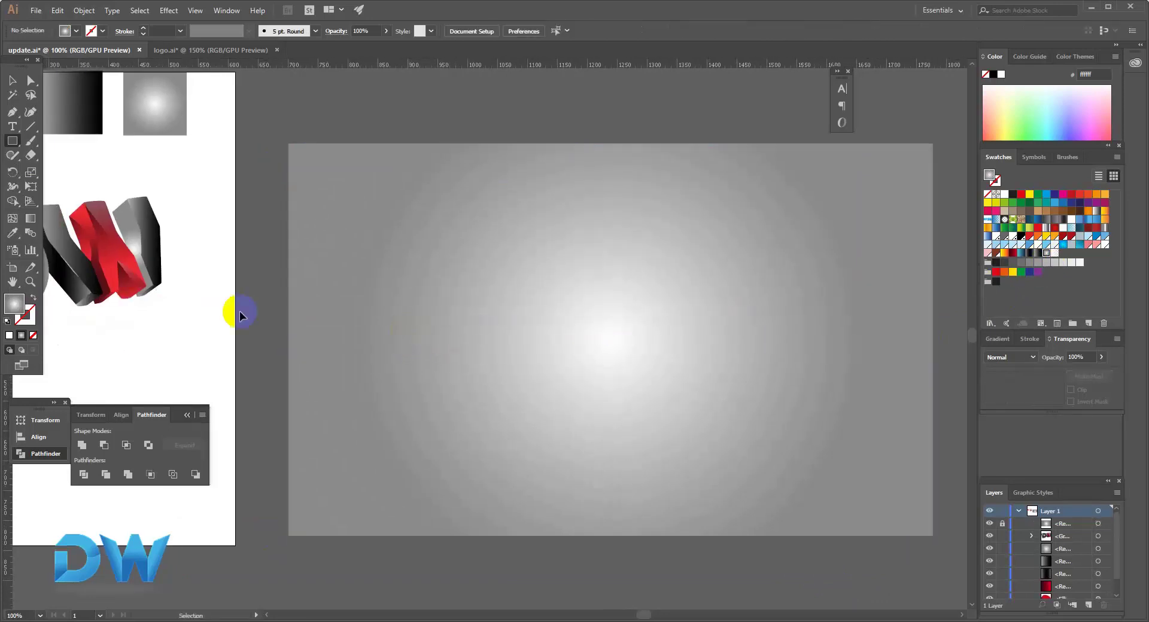
Step: Move the DW logo group onto the gradient background, bring it to the front and place it near the bright centre
{"action": "scroll", "coordinate": [177, 229], "scroll_direction": "left", "scroll_amount": 5}
{"action": "left_click_drag", "start_coordinate": [318, 268], "coordinate": [832, 353]}
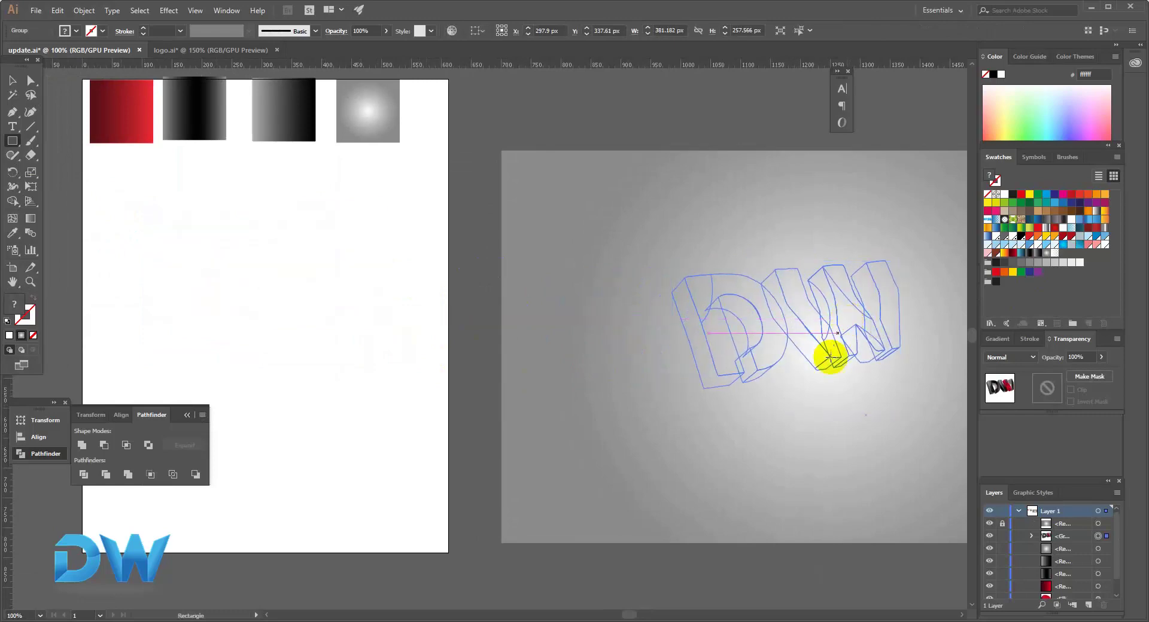
{"action": "scroll", "coordinate": [658, 359], "scroll_direction": "right", "scroll_amount": 5}
{"action": "right_click", "coordinate": [475, 331]}
{"action": "mouse_move", "coordinate": [573, 458]}
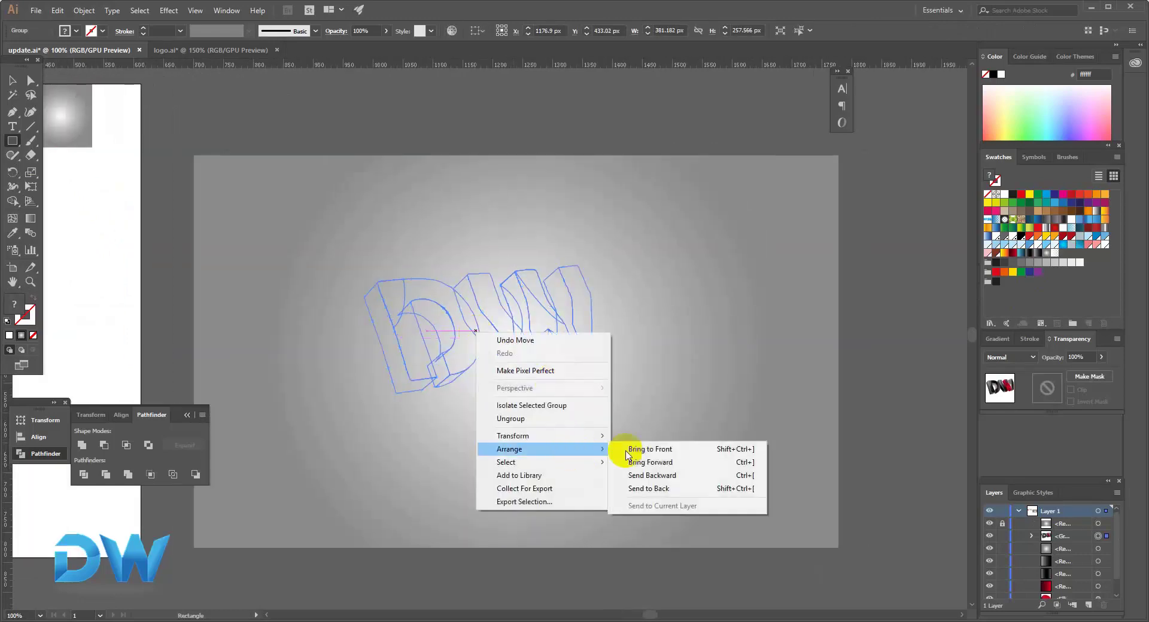
{"action": "left_click", "coordinate": [634, 449]}
{"action": "left_click_drag", "start_coordinate": [519, 325], "coordinate": [548, 331]}
{"action": "key", "text": "m"}
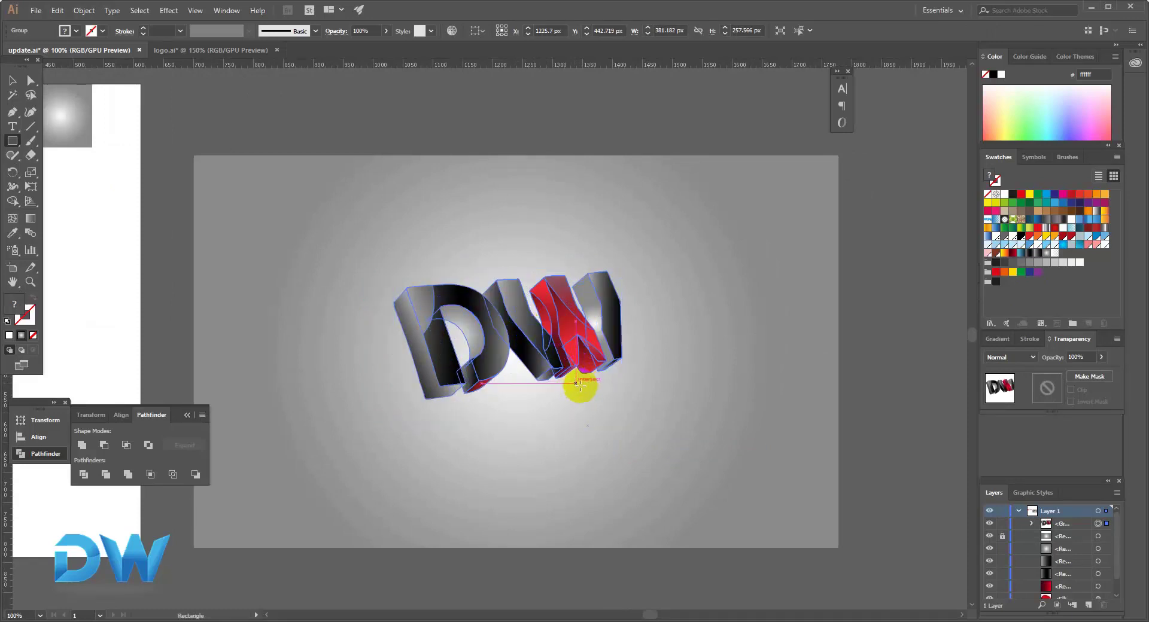
{"action": "left_click", "coordinate": [168, 10]}
{"action": "mouse_move", "coordinate": [245, 147]}
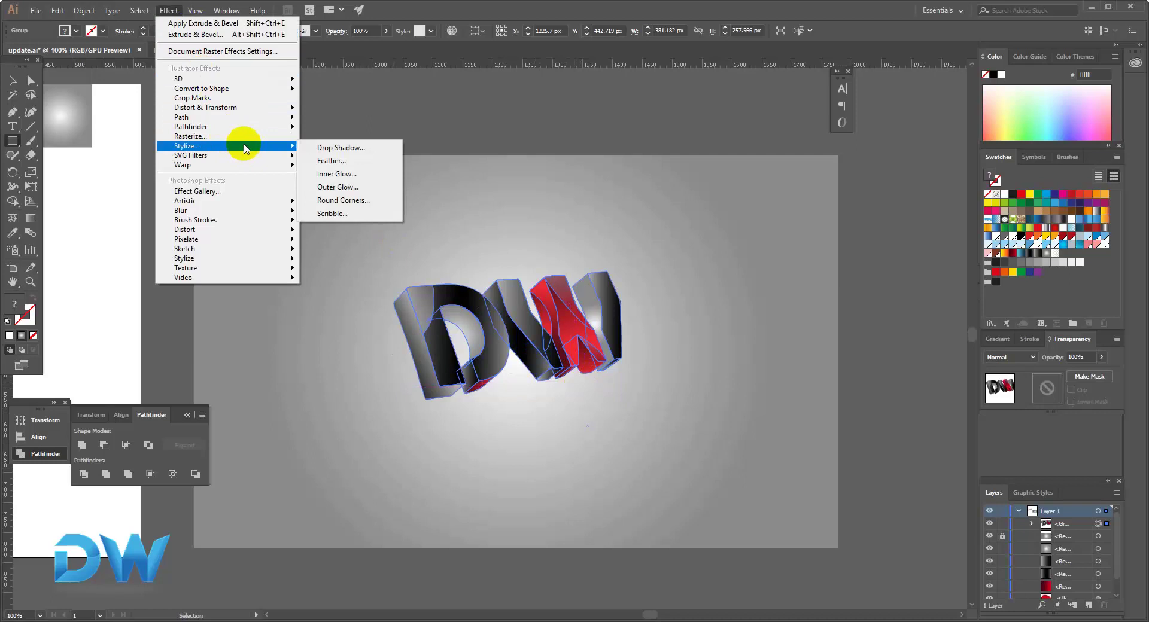
{"action": "left_click", "coordinate": [323, 147]}
{"action": "left_click_drag", "start_coordinate": [595, 221], "coordinate": [836, 218]}
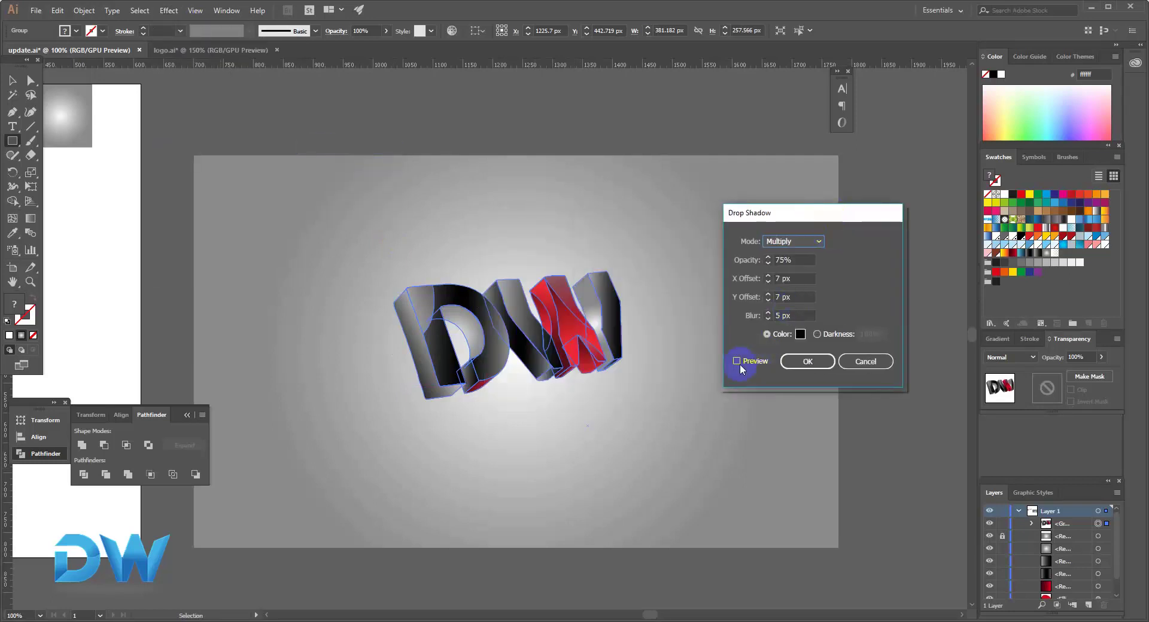
{"action": "left_click", "coordinate": [737, 362]}
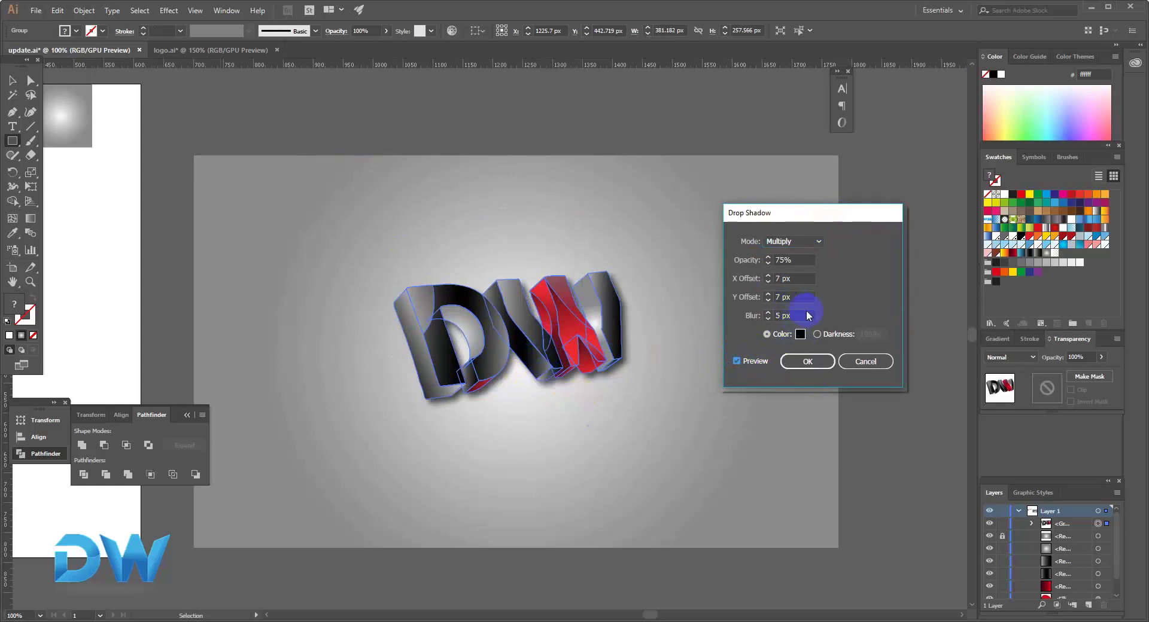
{"action": "left_click", "coordinate": [808, 361]}
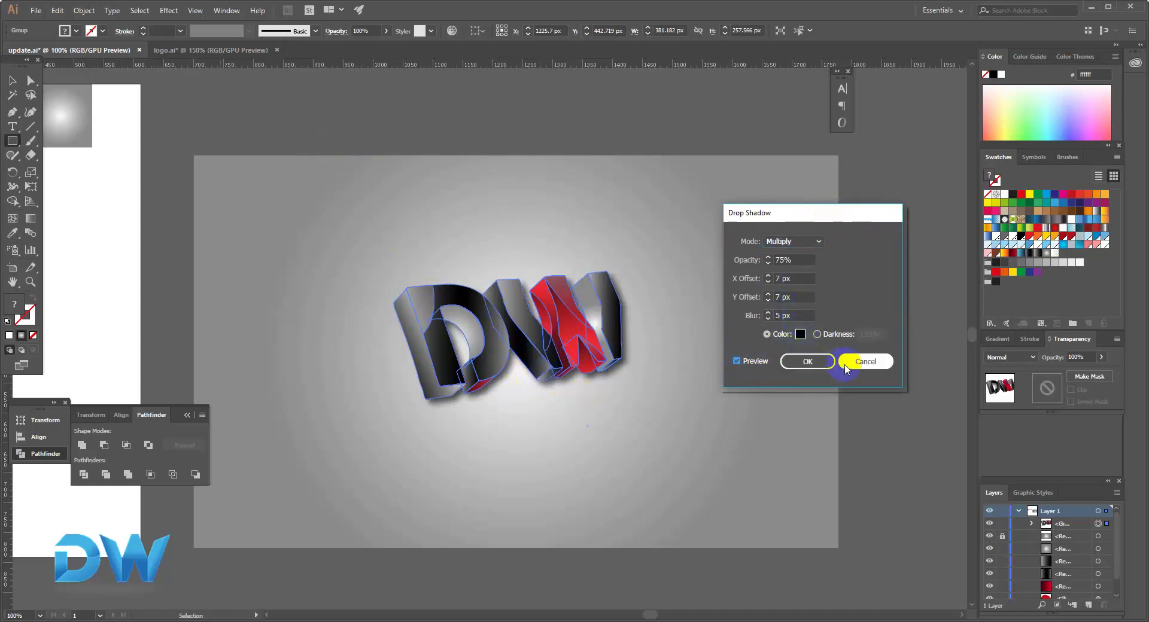
{"action": "left_click", "coordinate": [805, 361]}
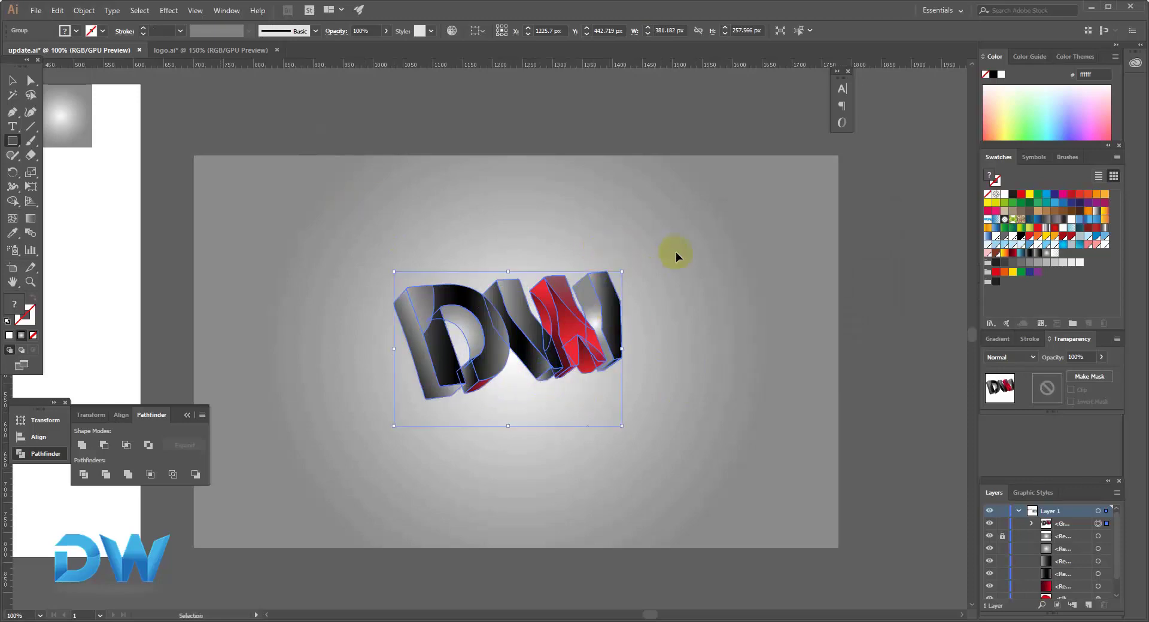
Step: Scale the logo group up proportionally about its centre to about 447 by 302 px
{"action": "left_click_drag", "start_coordinate": [625, 270], "coordinate": [636, 254]}
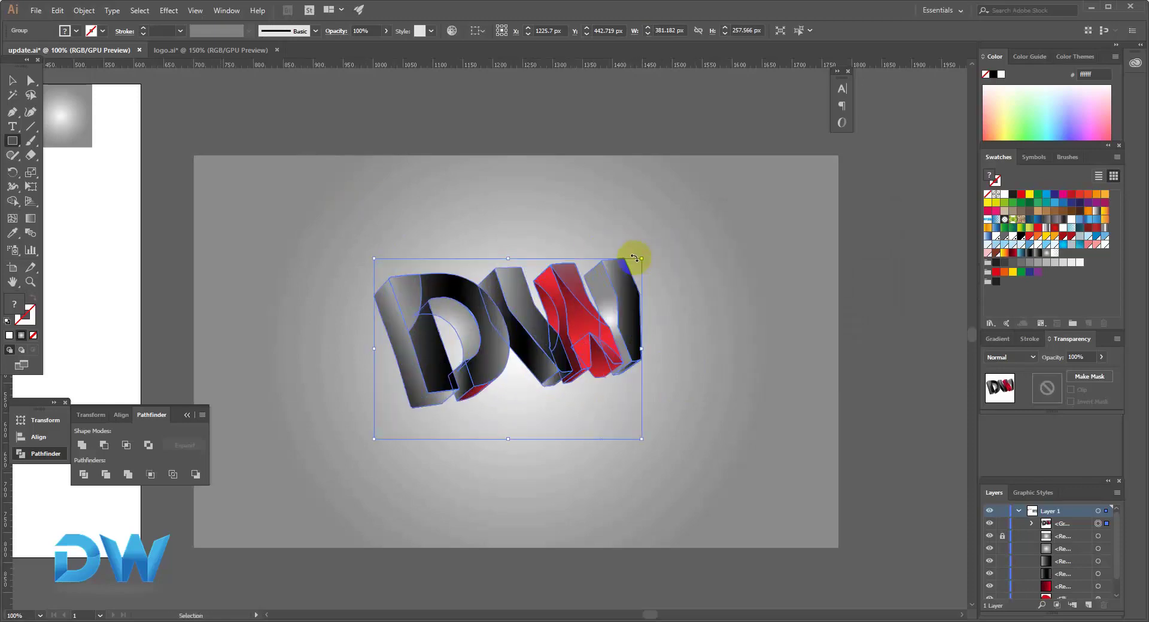
{"action": "left_click", "coordinate": [463, 350]}
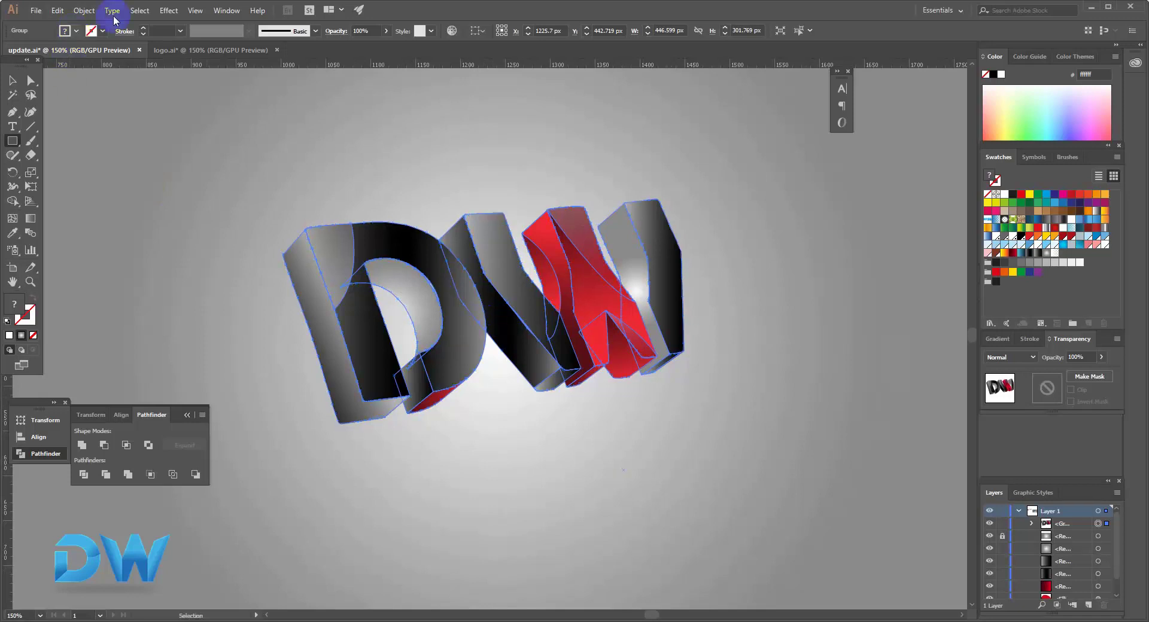
Step: Start a Drop Shadow effect on the logo group with the preview on and set its blur to 6 px
{"action": "left_click", "coordinate": [167, 11]}
{"action": "mouse_move", "coordinate": [231, 146]}
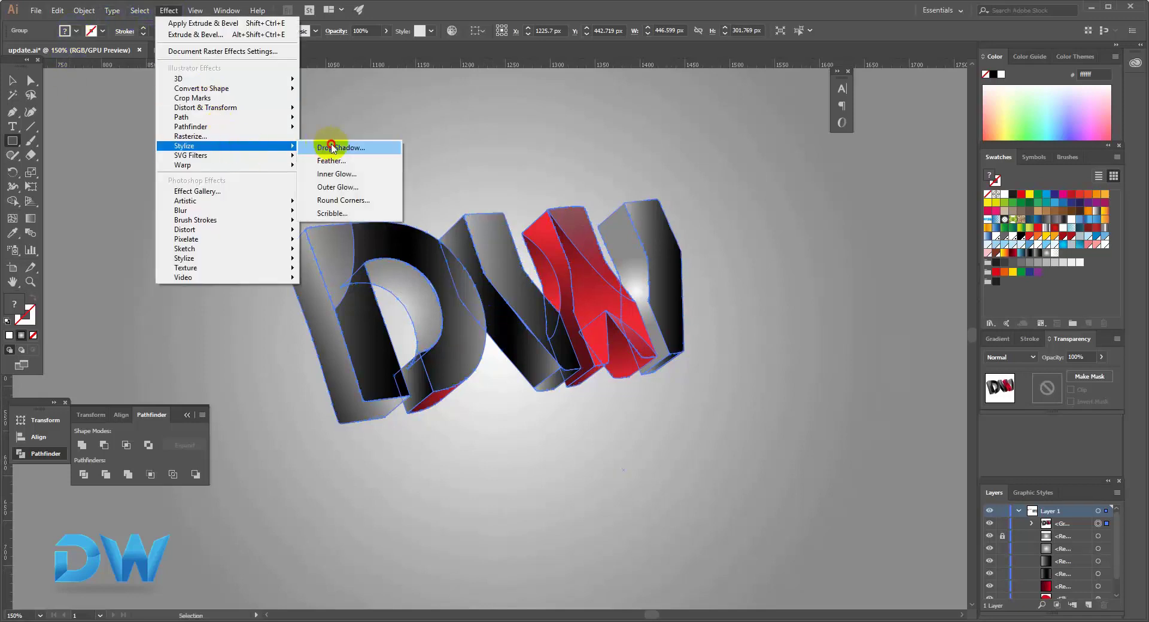
{"action": "left_click", "coordinate": [331, 146]}
{"action": "left_click", "coordinate": [759, 360]}
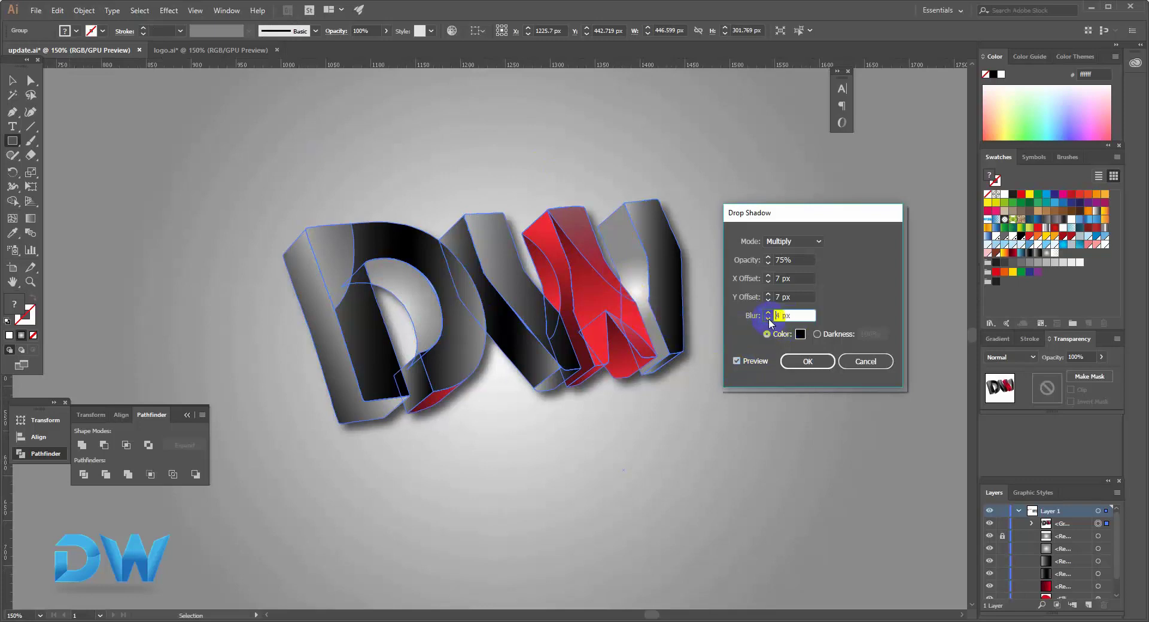
{"action": "left_click", "coordinate": [769, 318]}
{"action": "left_click", "coordinate": [769, 318]}
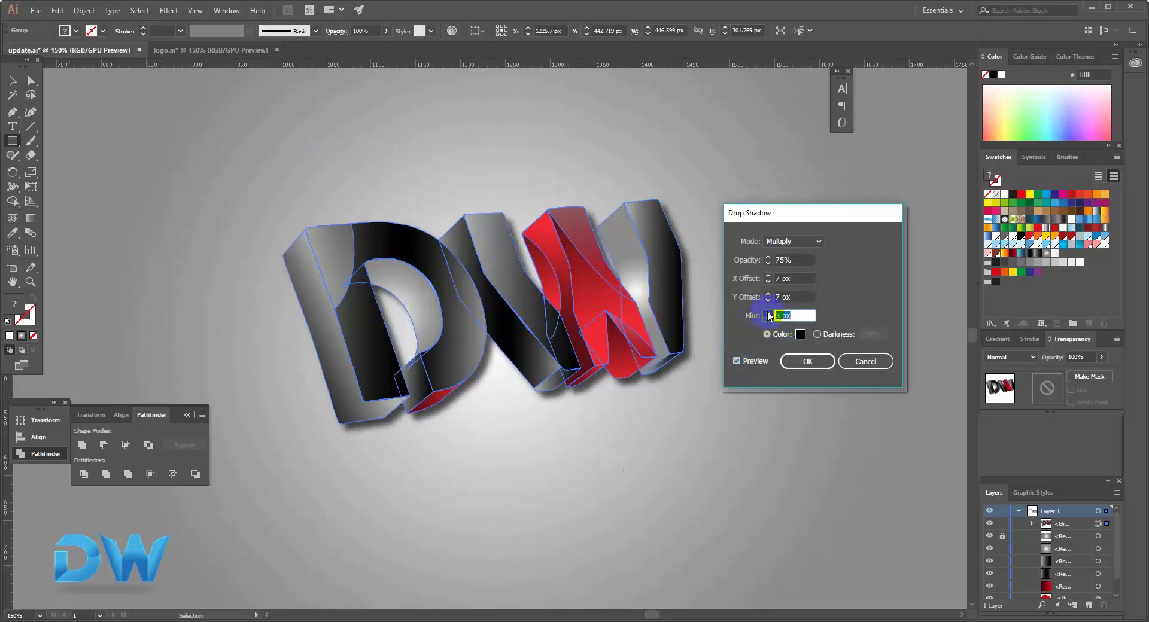
{"action": "left_click", "coordinate": [768, 313]}
{"action": "left_click", "coordinate": [768, 313]}
Step: Lower the drop shadow's opacity to about 61% and apply the effect to the logo group
{"action": "left_click", "coordinate": [768, 263]}
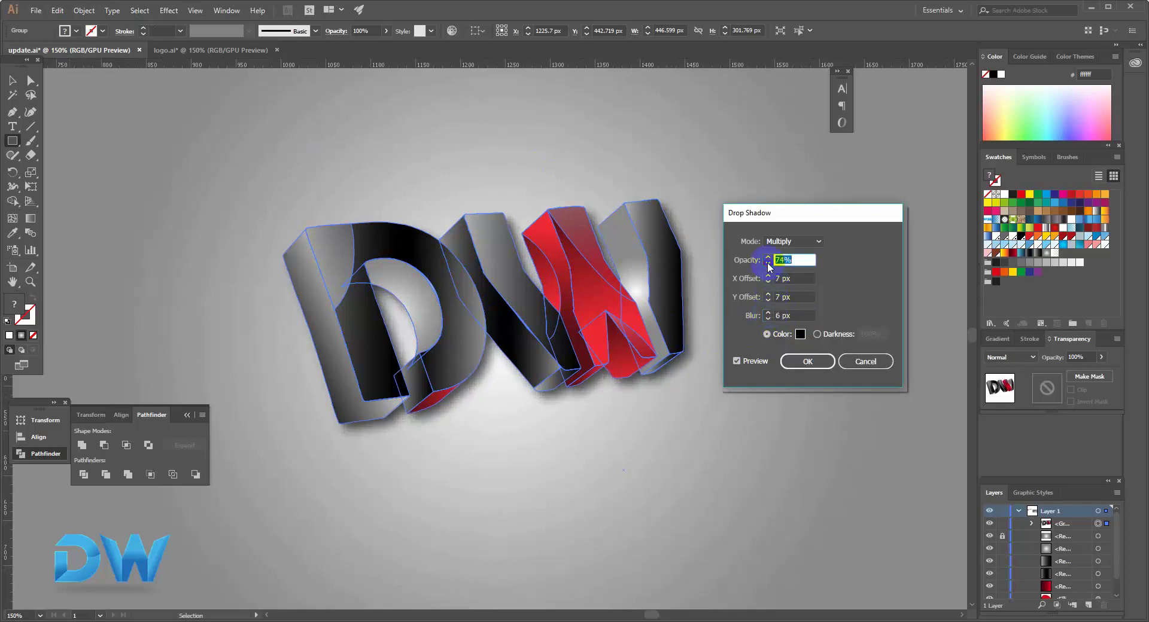
{"action": "left_click", "coordinate": [767, 263]}
{"action": "left_click", "coordinate": [768, 263]}
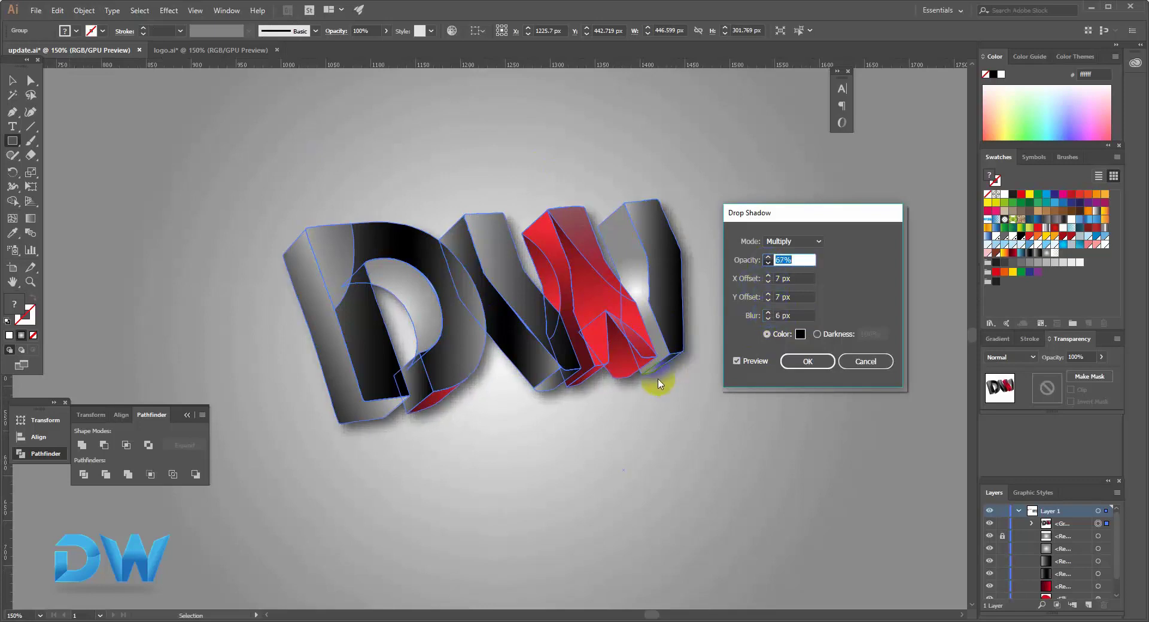
{"action": "left_click", "coordinate": [672, 372]}
{"action": "left_click", "coordinate": [771, 266]}
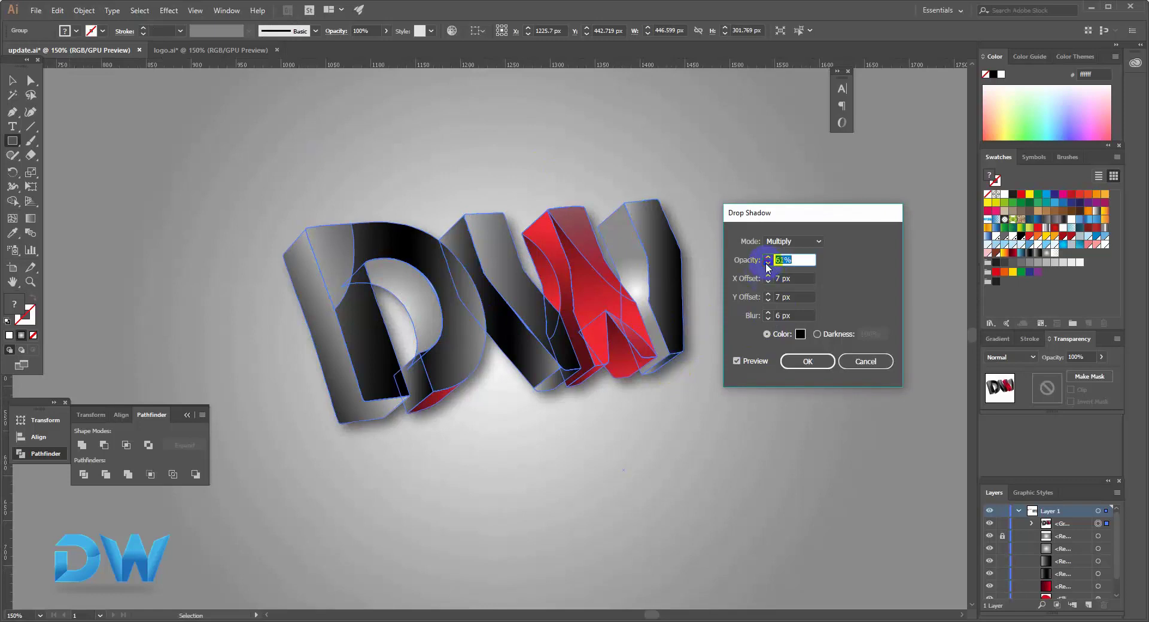
{"action": "left_click", "coordinate": [807, 362]}
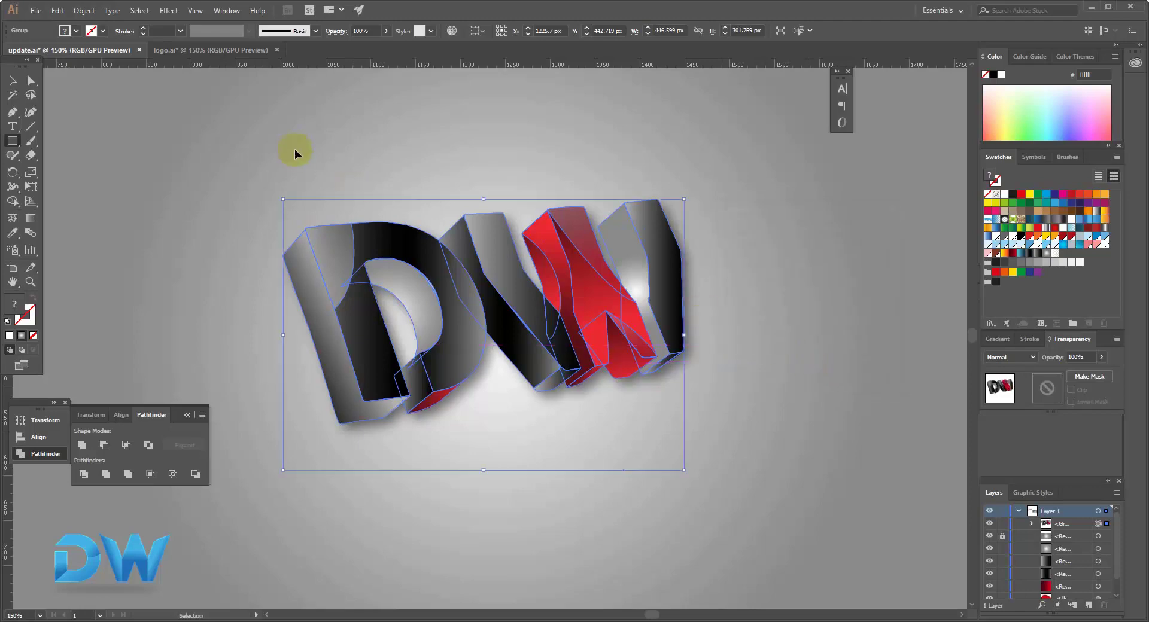
Step: Deselect the logo and examine the shadowed letters against the gradient background from afar and close up
{"action": "left_click", "coordinate": [390, 263]}
{"action": "left_click", "coordinate": [413, 294], "text": "ctrl+alt"}
{"action": "left_click", "coordinate": [413, 292], "text": "ctrl+alt"}
{"action": "left_click_drag", "start_coordinate": [808, 438], "coordinate": [742, 350]}
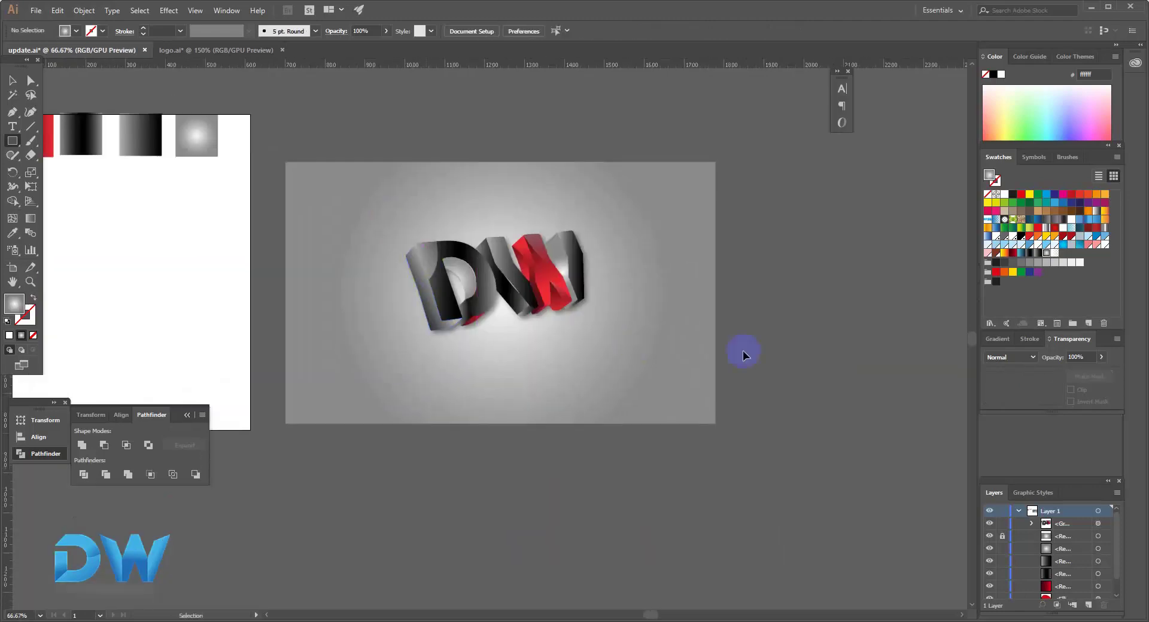
{"action": "key", "text": "ctrl+plus"}
{"action": "key", "text": "ctrl+plus"}
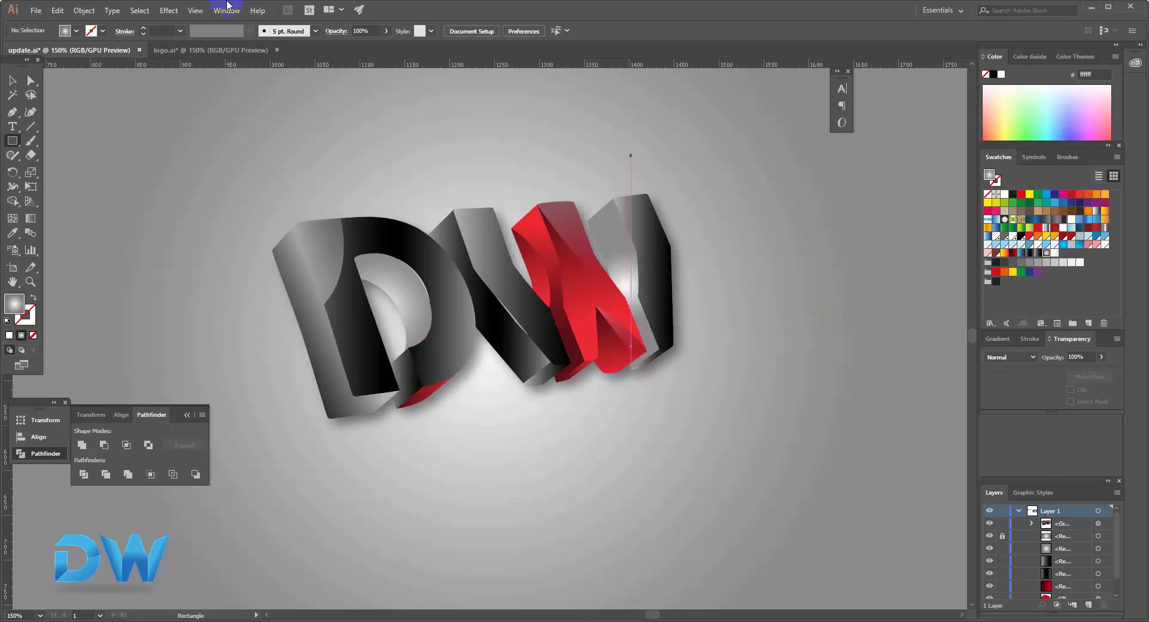
{"action": "left_click", "coordinate": [14, 80]}
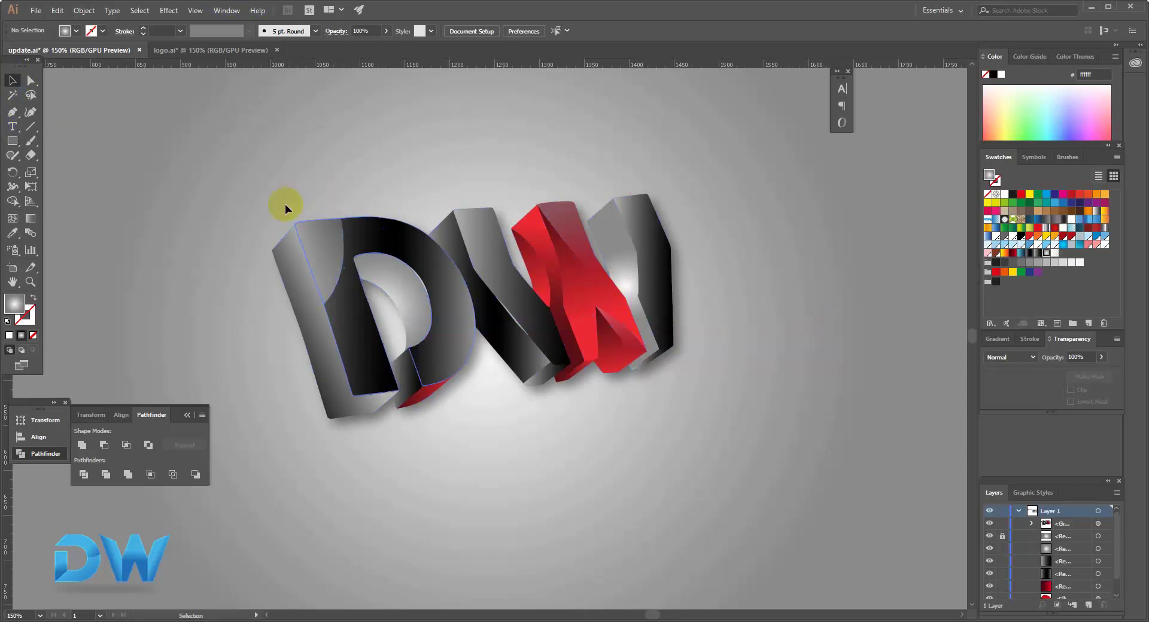